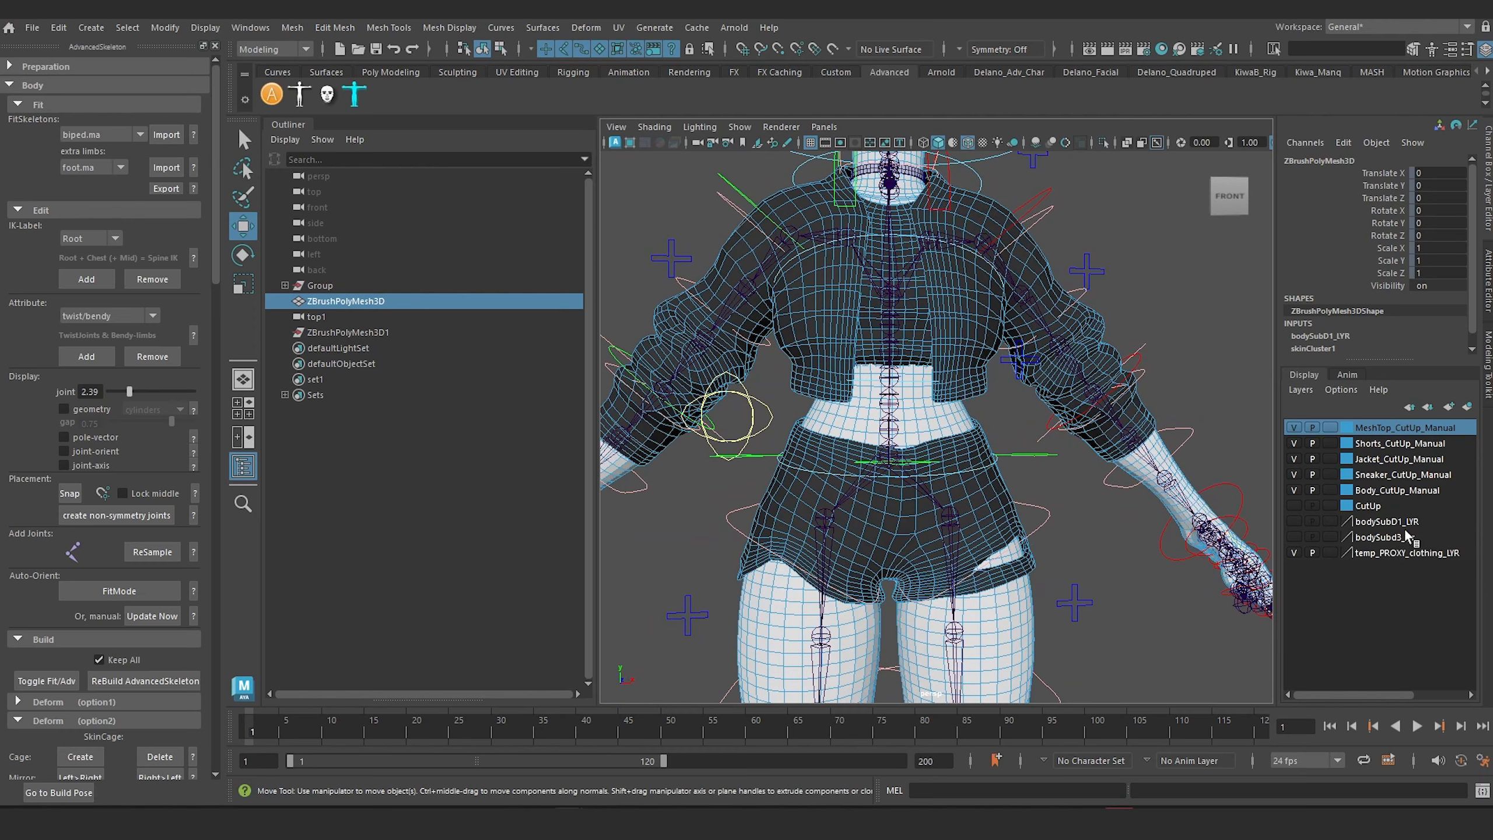
Step: Show the bodySubD1_LYR layer, select it, and compare the character with that layer hidden and shown
click(1294, 522)
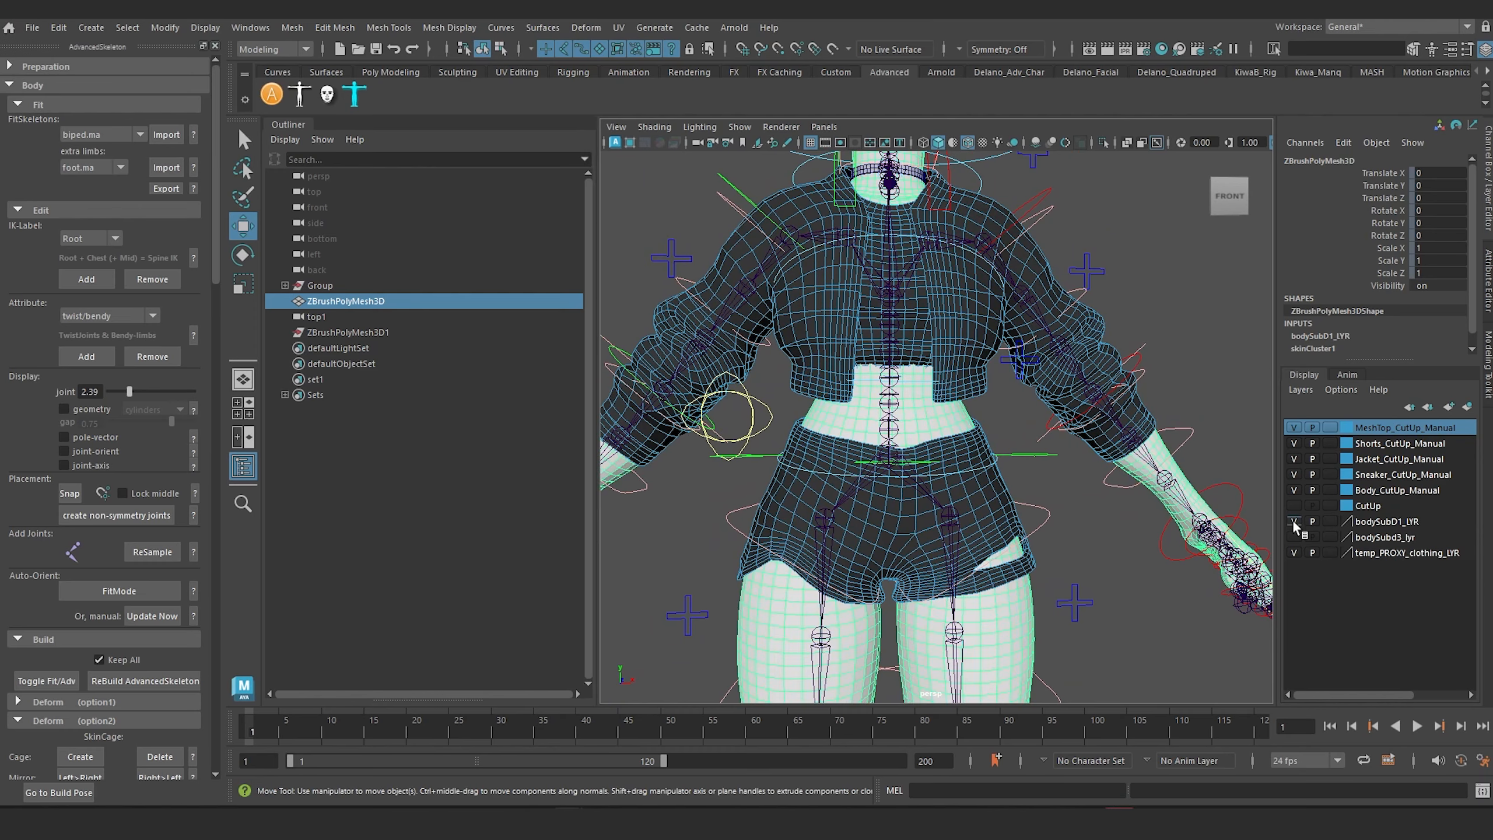
click(1398, 528)
alt+drag(948, 445, 883, 457)
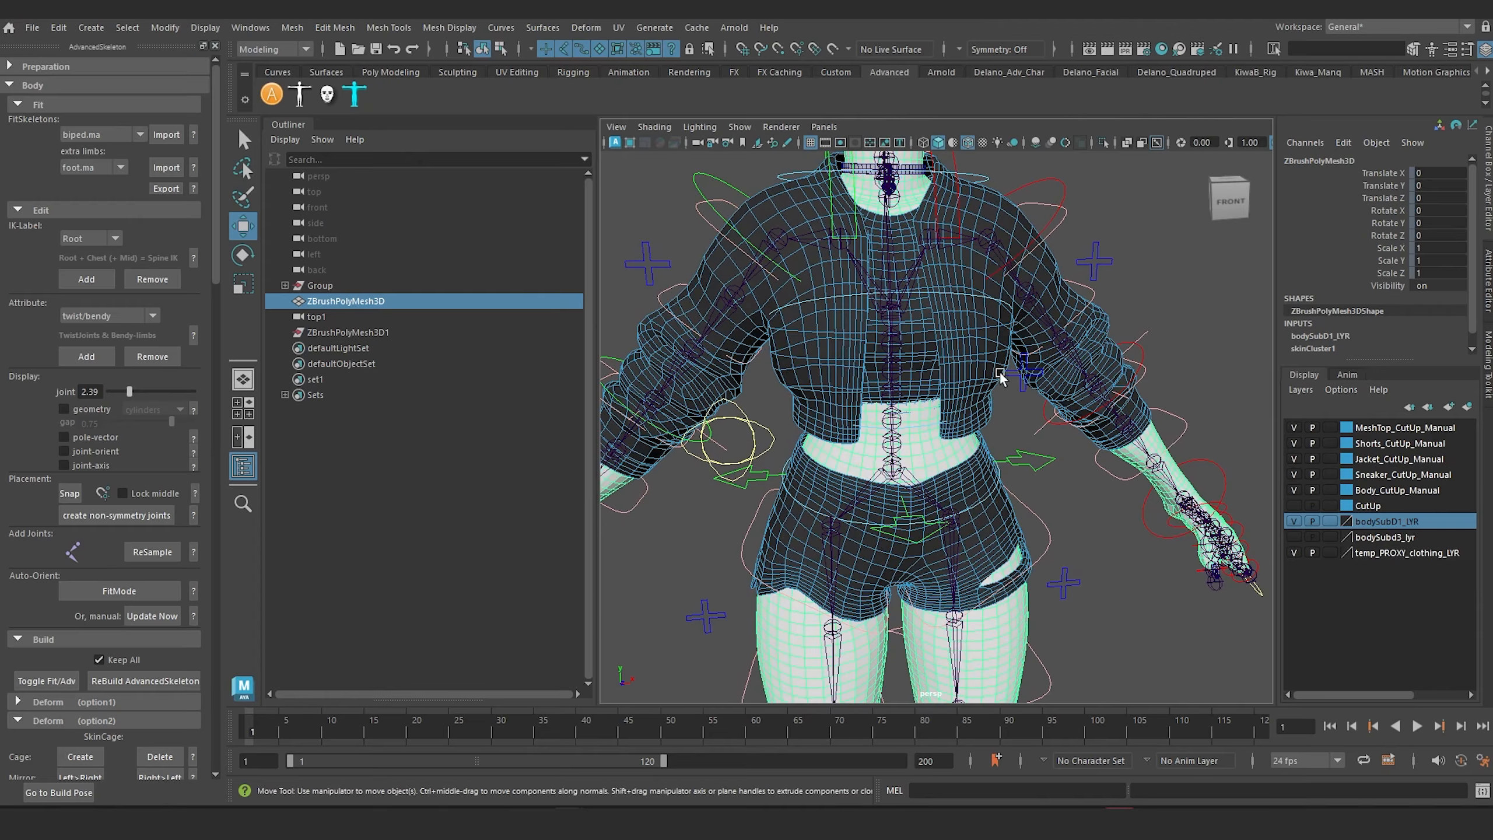
alt+drag(893, 366, 894, 460)
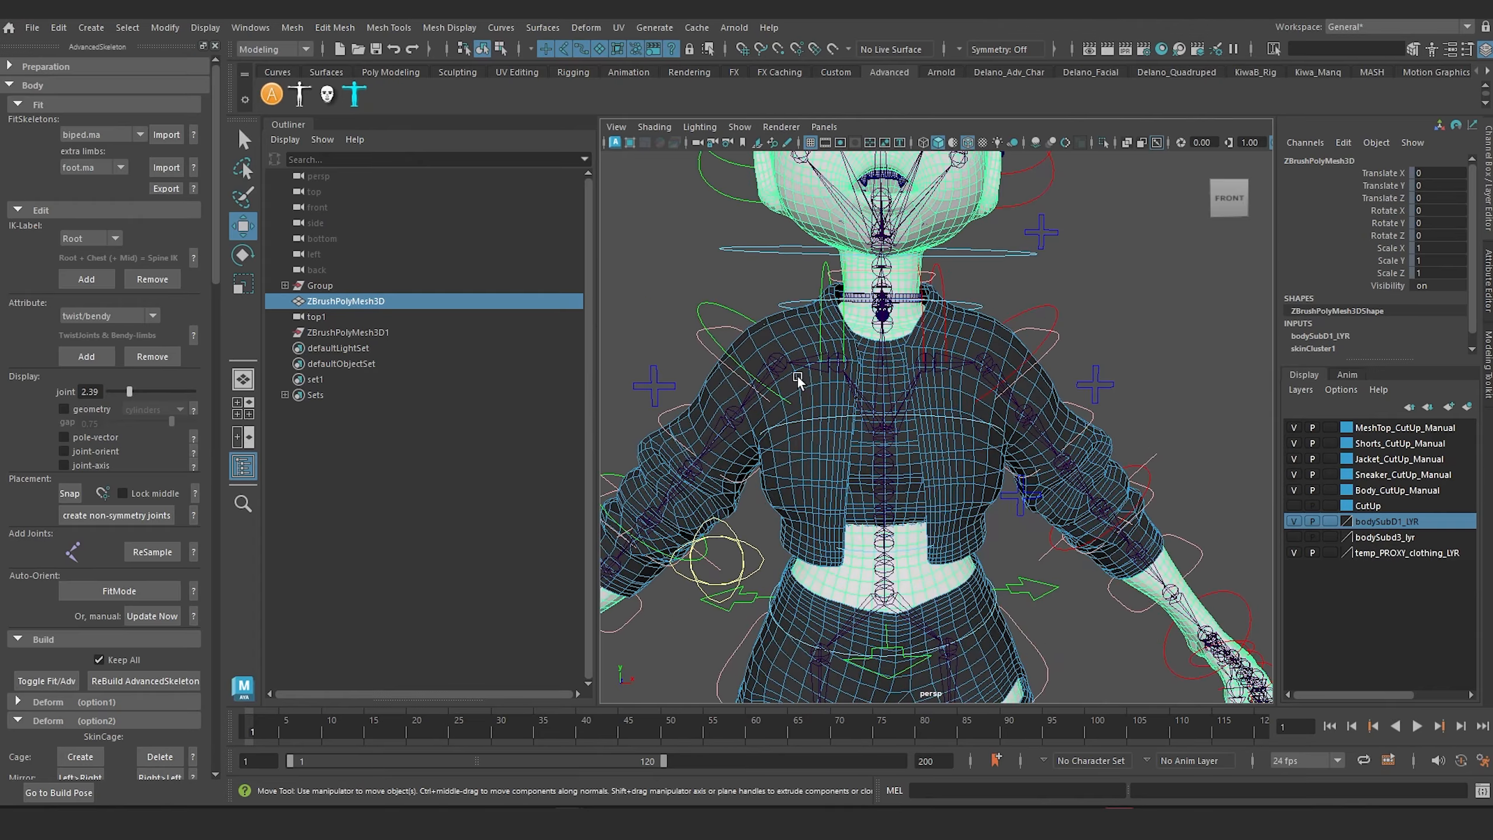
mouse_move(910, 387)
alt+mouse_down()
mouse_move(871, 391)
mouse_move(899, 400)
alt+mouse_up()
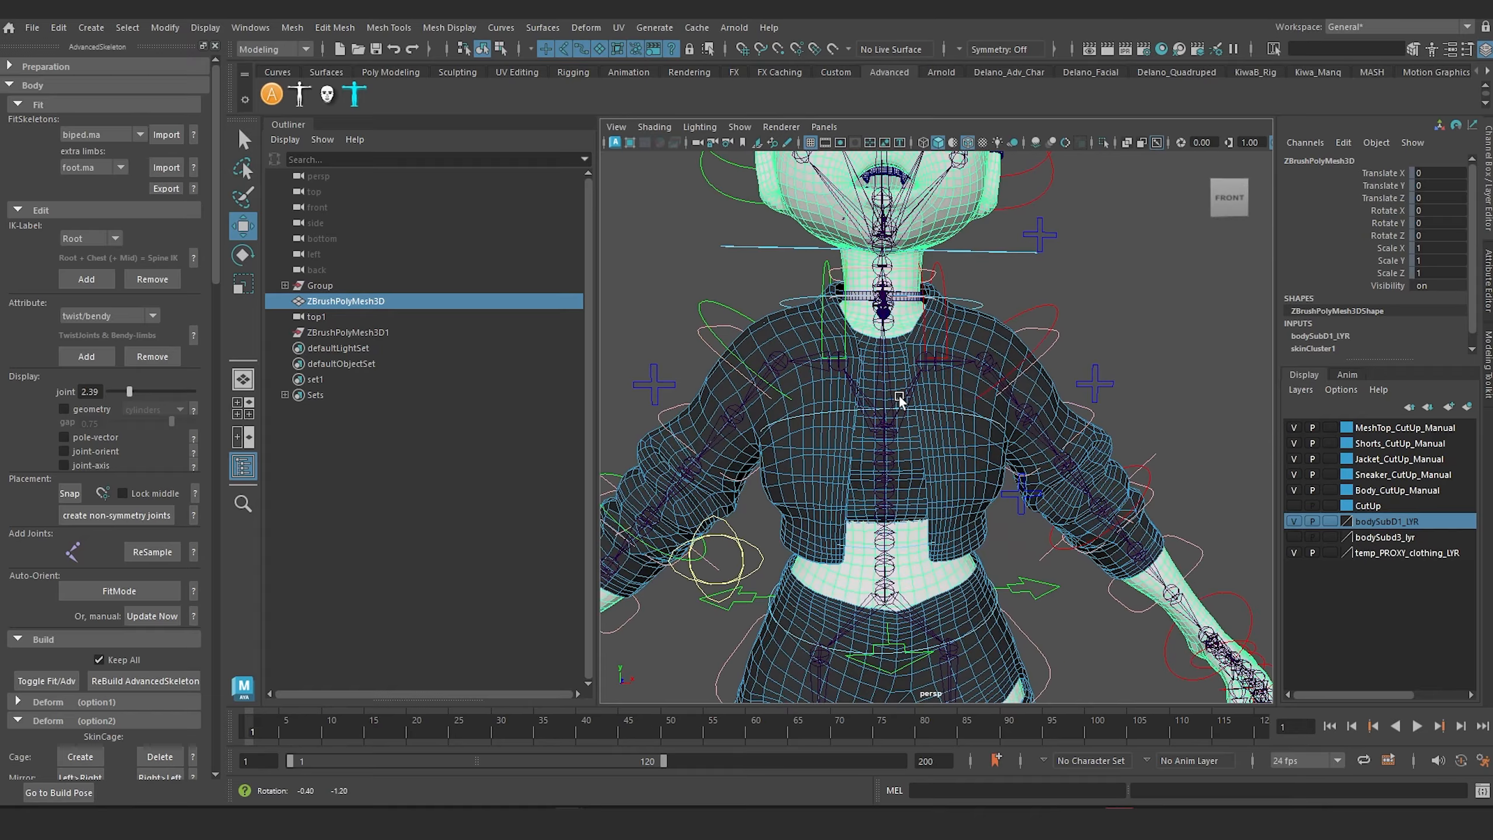
click(1293, 521)
click(1294, 521)
scroll(981, 362, down, 5)
alt+drag(981, 365, 1007, 344)
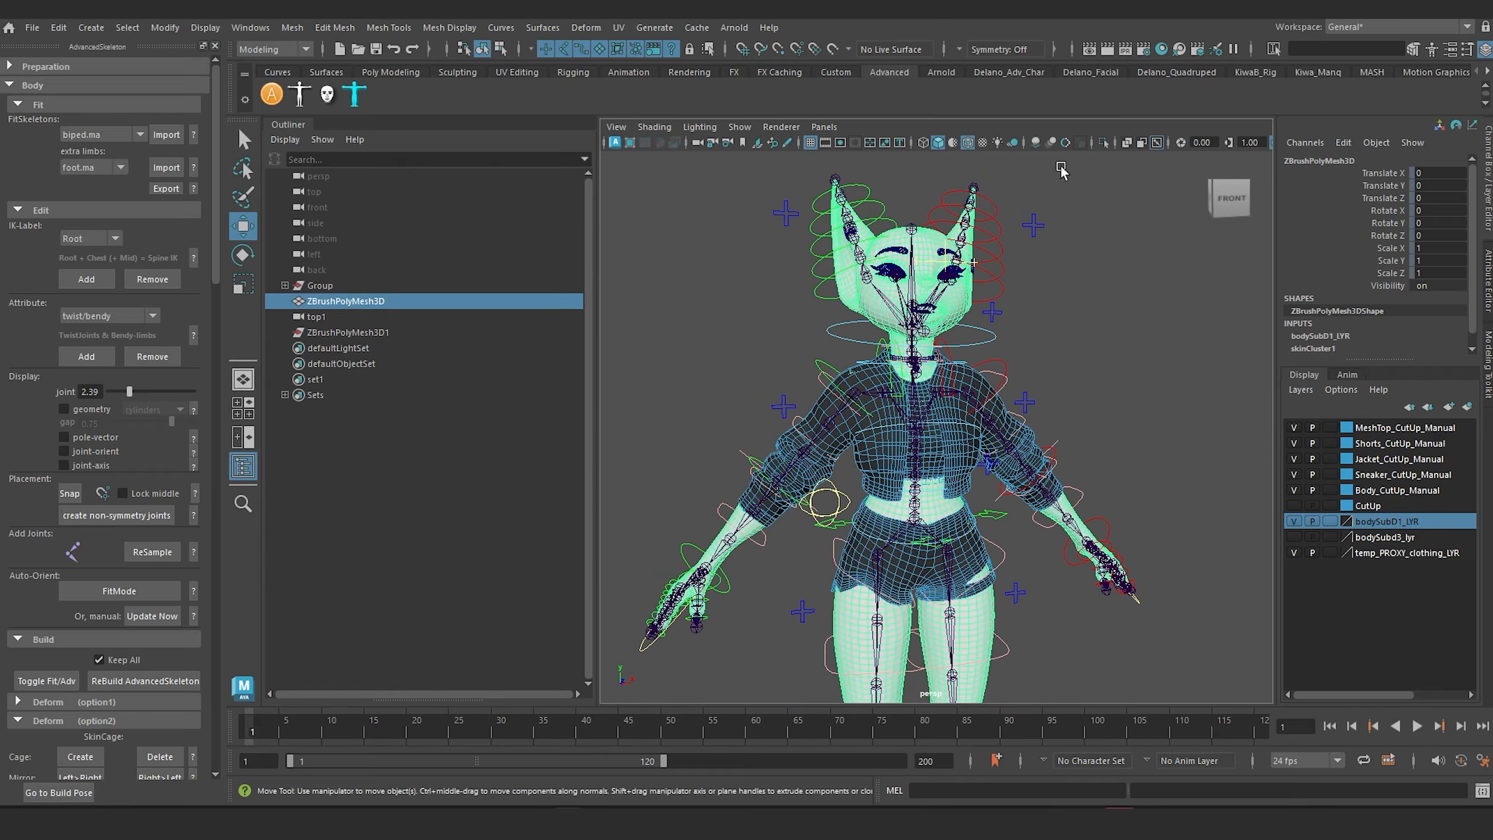
Step: Isolate the selected body mesh in the viewport and delete it
click(1104, 143)
click(1057, 325)
click(912, 393)
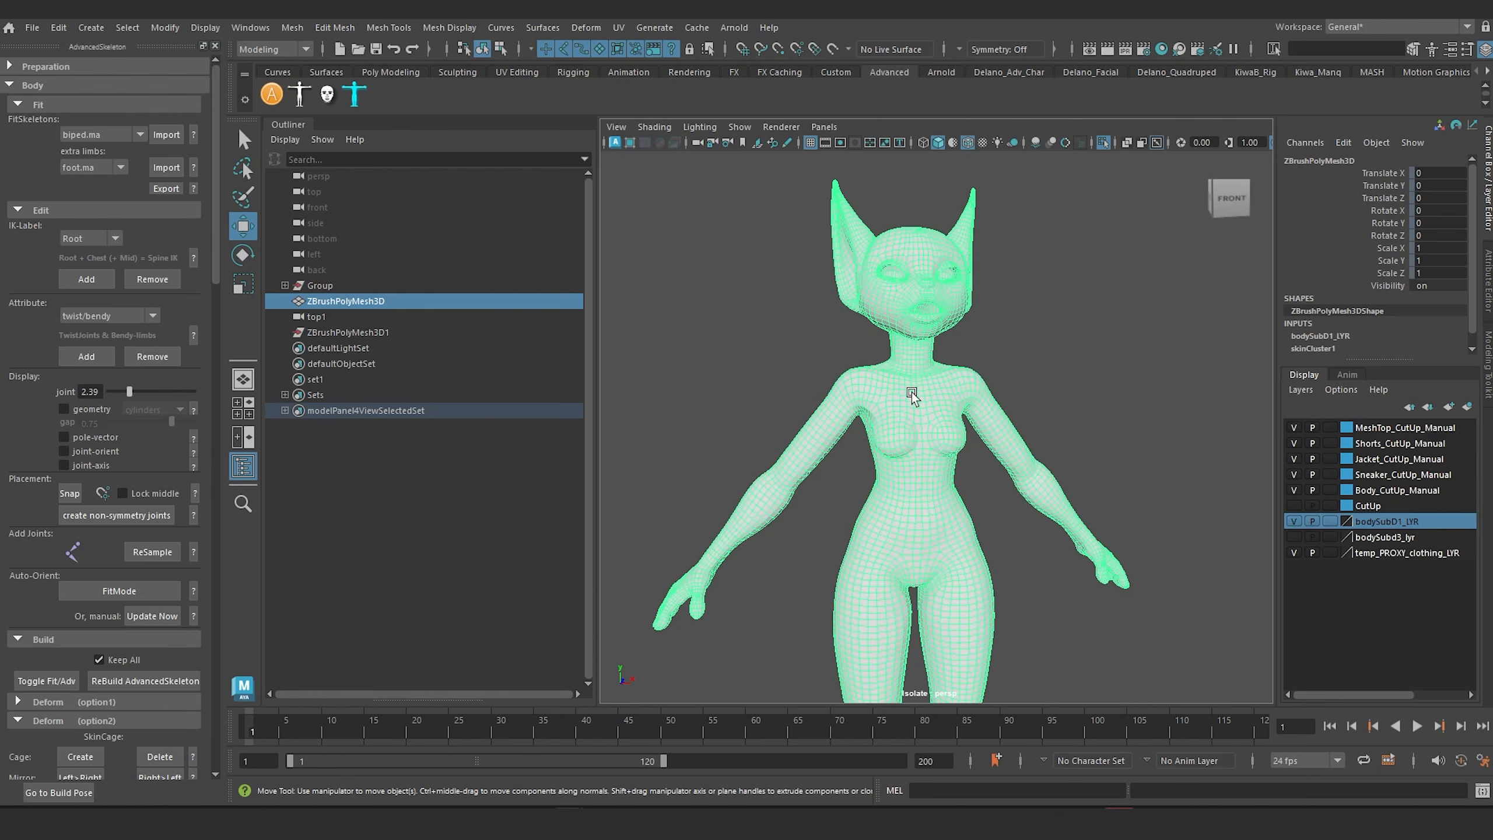
key(Delete)
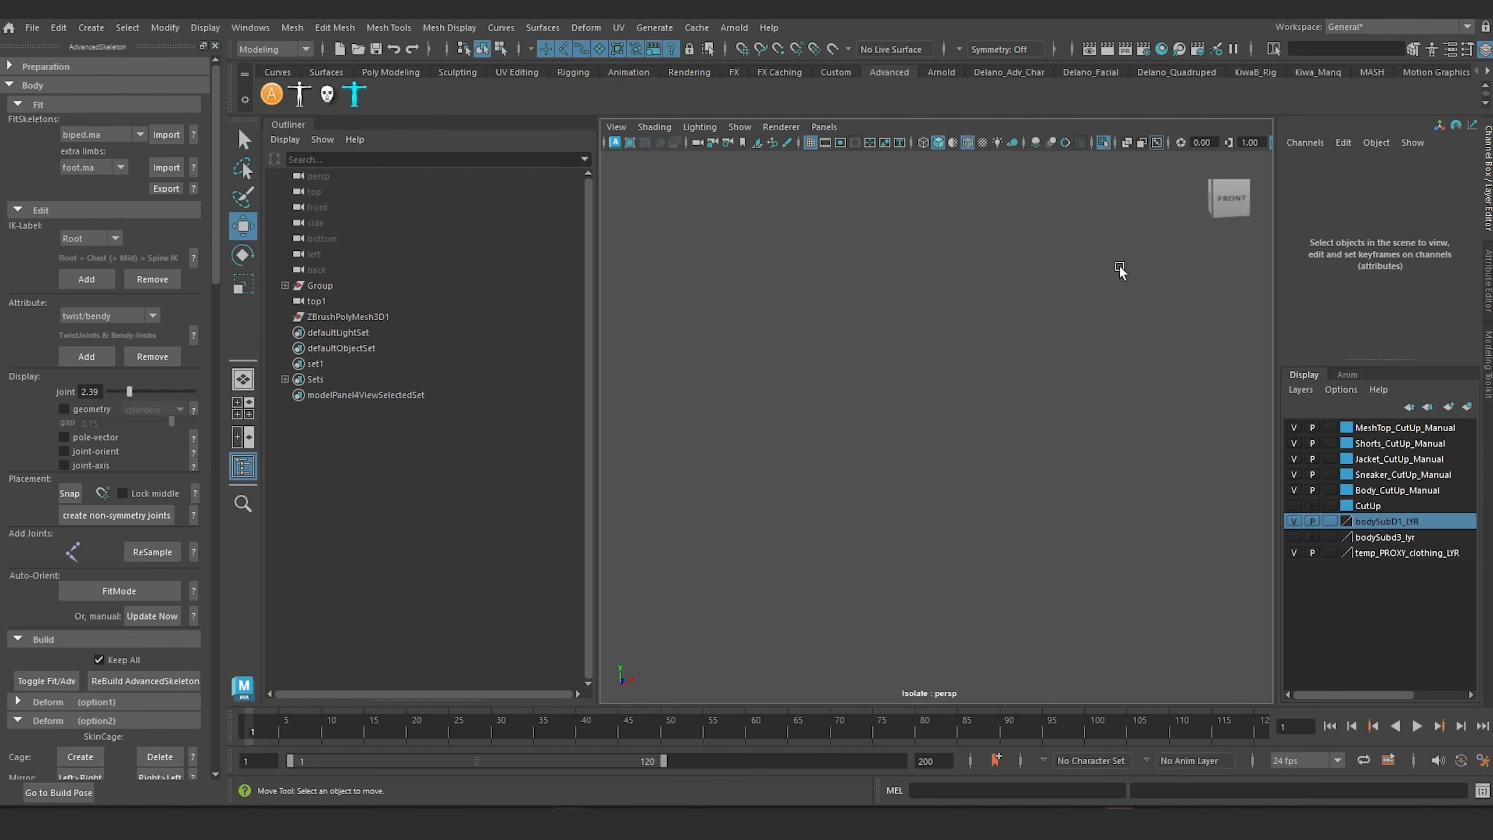
Step: Delete the bodySubD1_LYR display layer and turn off viewport isolation
right_click(1387, 526)
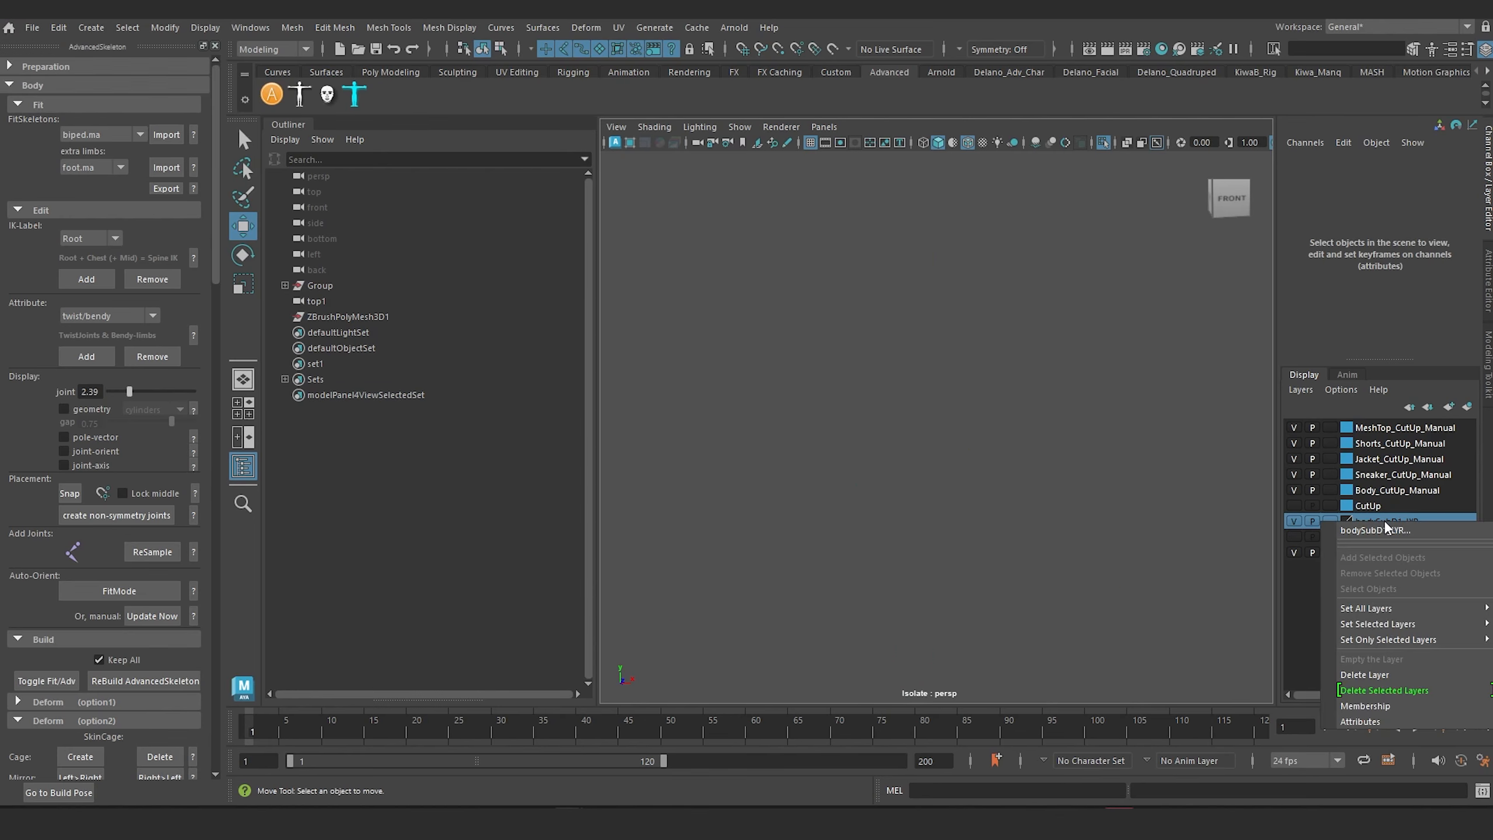
click(1392, 676)
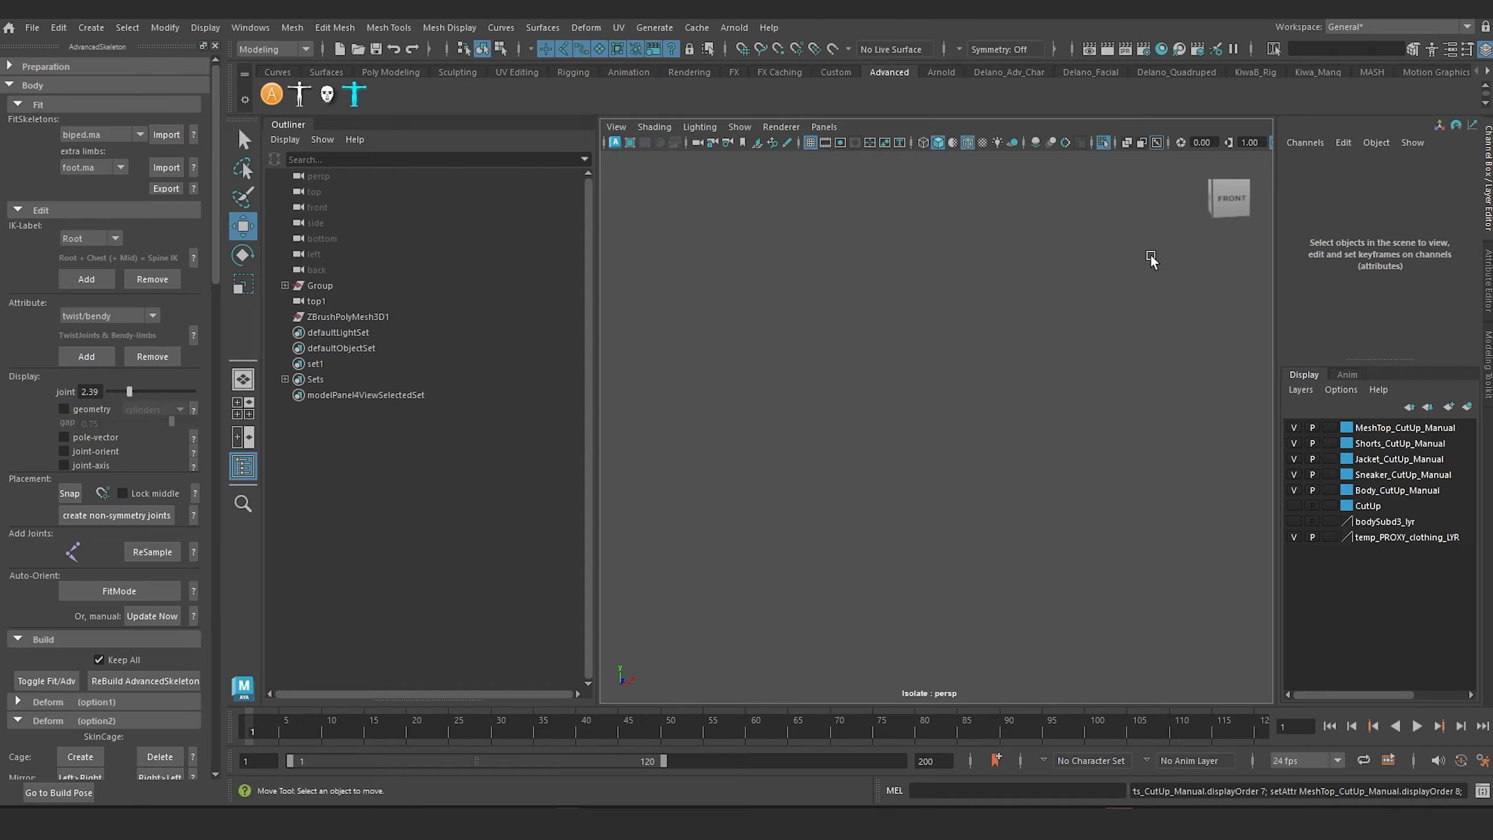
click(1105, 143)
alt+drag(913, 494, 826, 462)
alt+middle_drag(832, 457, 888, 375)
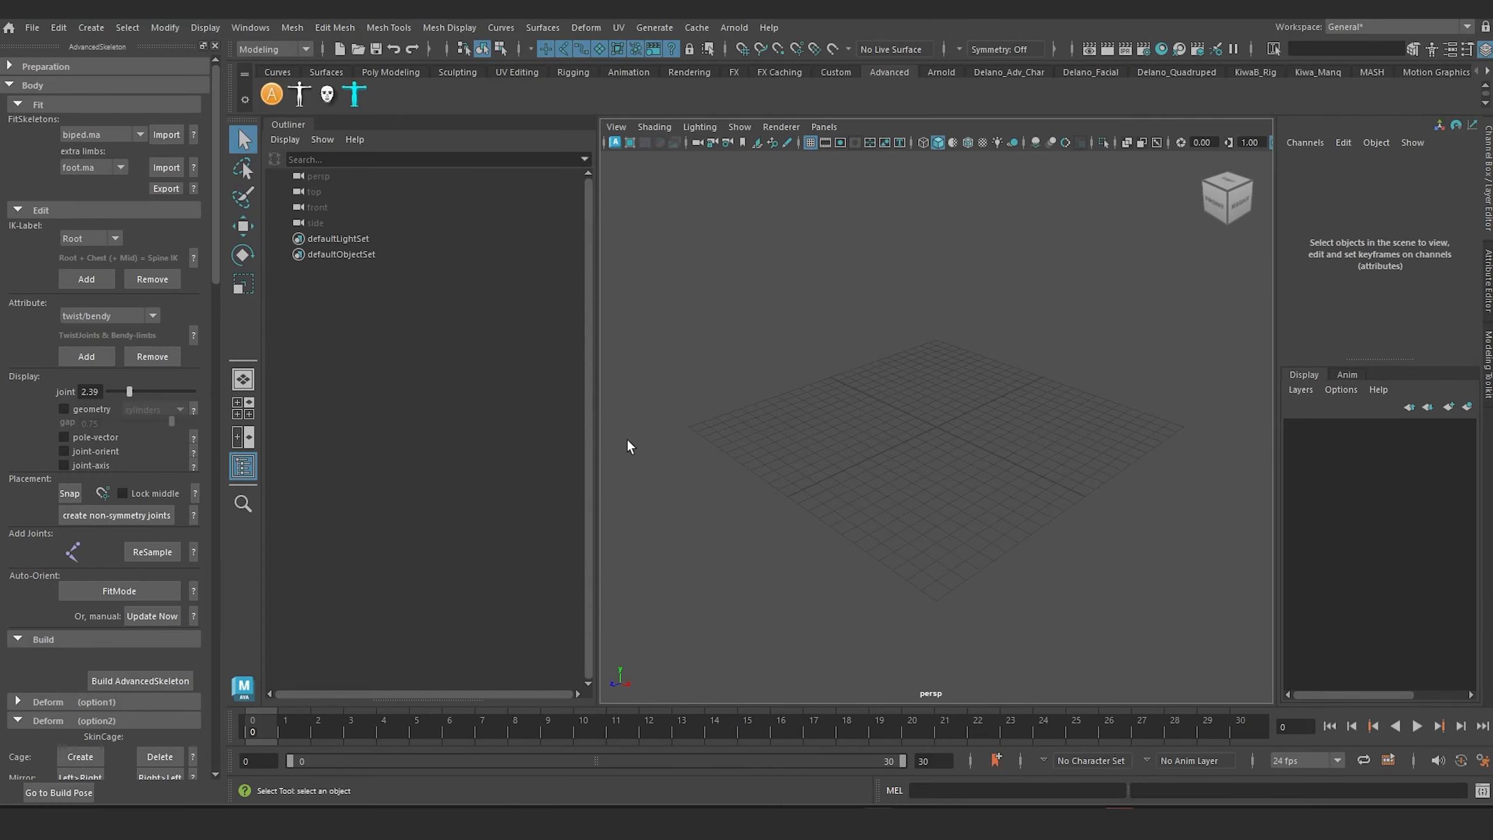
Step: Import the biped.ma fit skeleton into the empty scene
alt+drag(804, 437, 823, 434)
alt+middle_drag(872, 366, 867, 421)
alt+drag(881, 444, 868, 427)
click(164, 138)
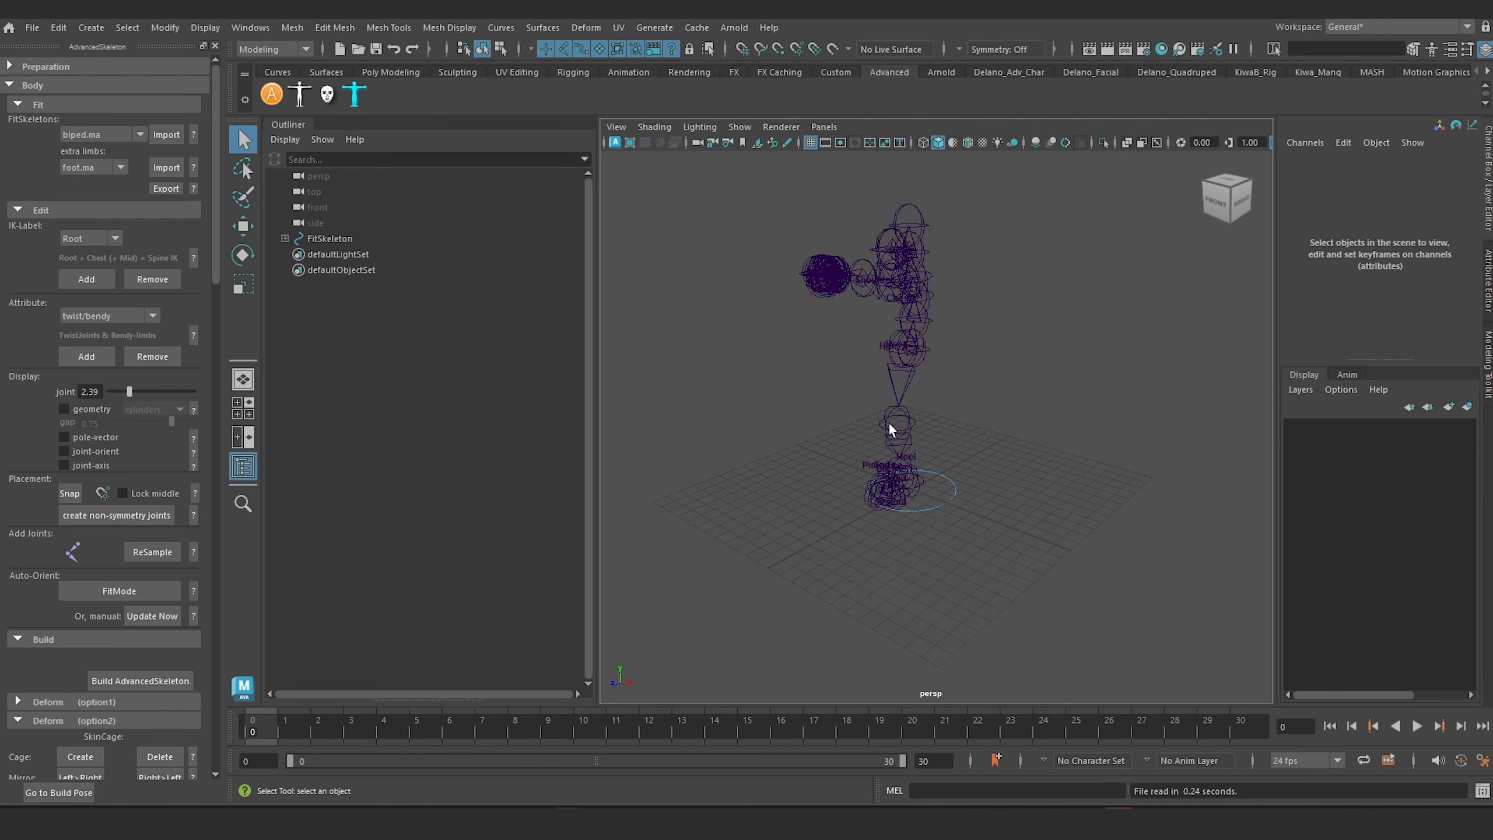
Step: Reduce the fit skeleton's joint display size to 0.39
scroll(891, 429, up, 3)
alt+middle_drag(854, 468, 859, 533)
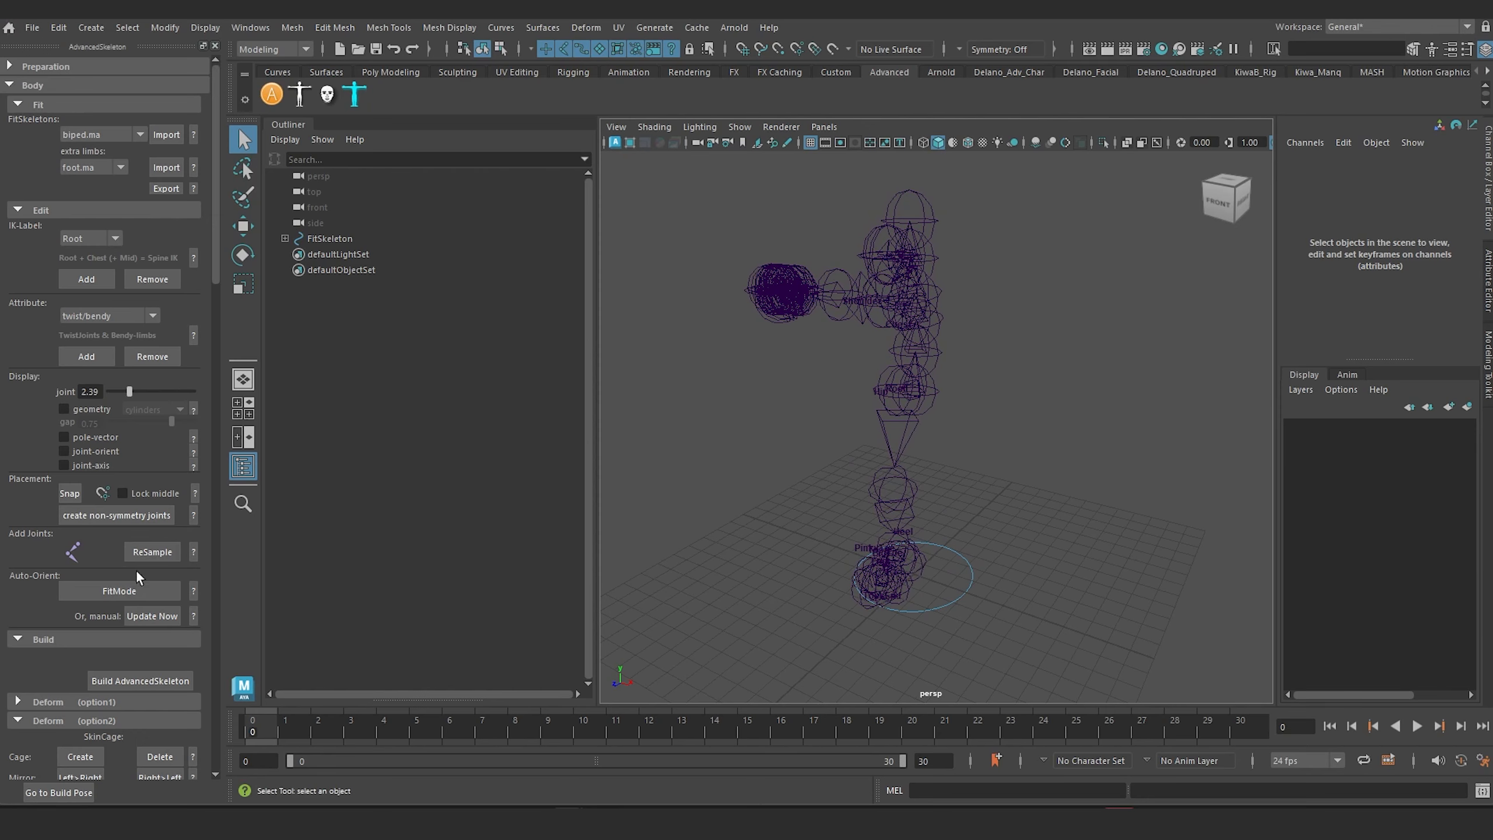
drag(122, 392, 111, 395)
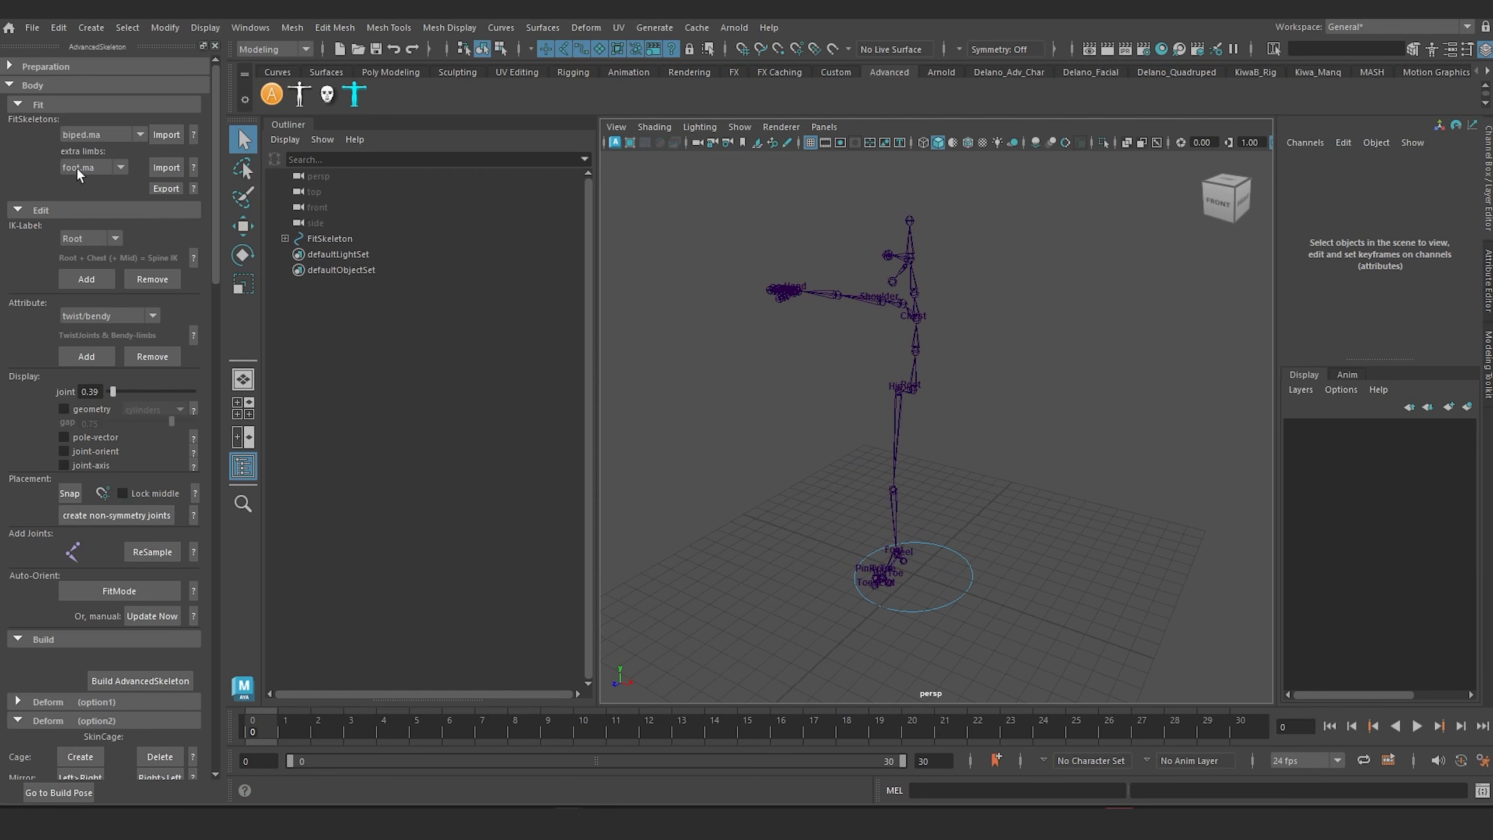
Step: Import the tail.ma extra limb onto the biped fit skeleton
alt+drag(843, 335, 788, 345)
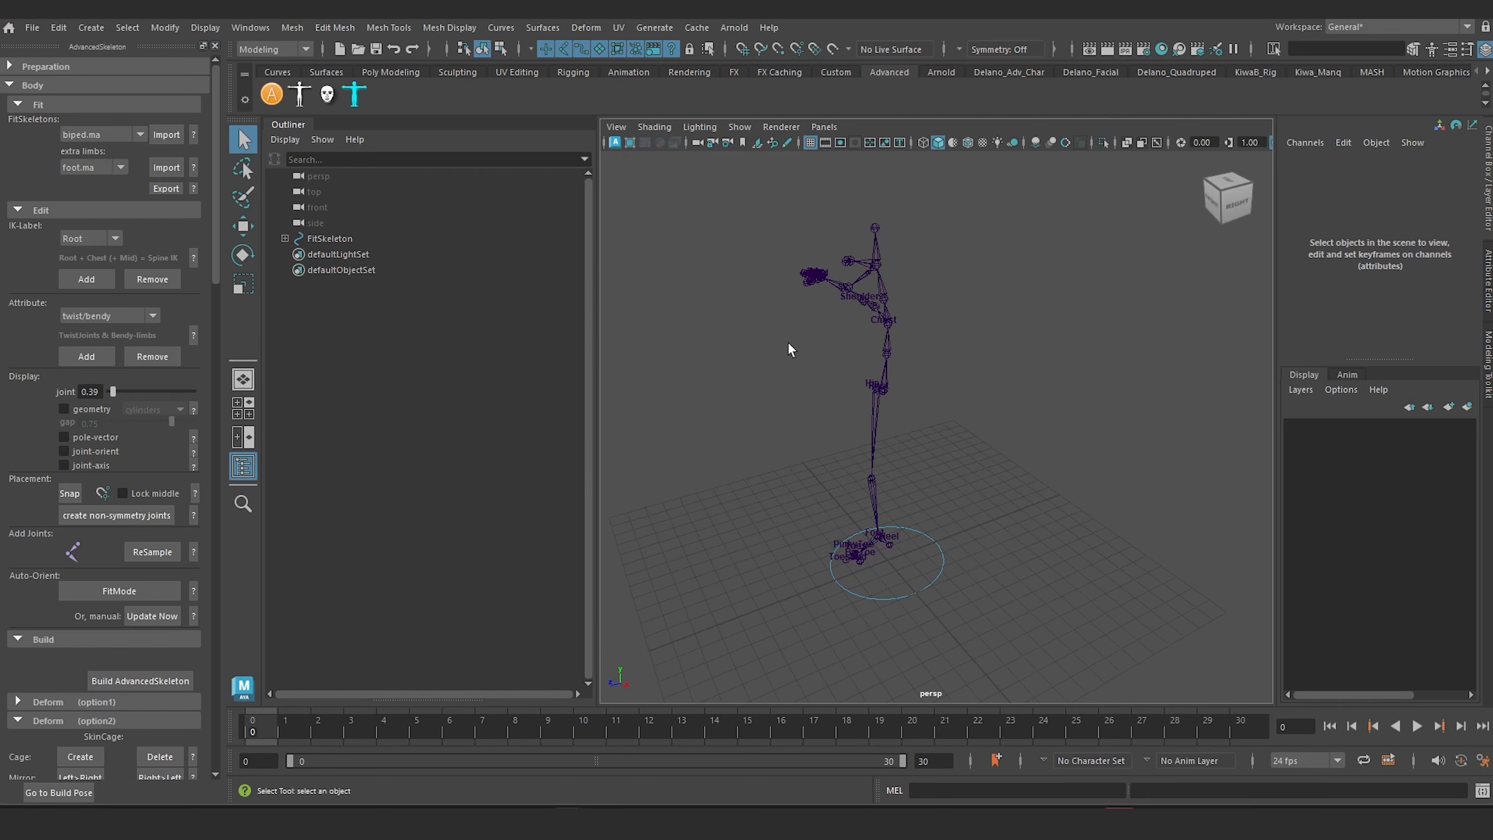
alt+right_drag(788, 345, 852, 374)
alt+middle_drag(852, 374, 883, 429)
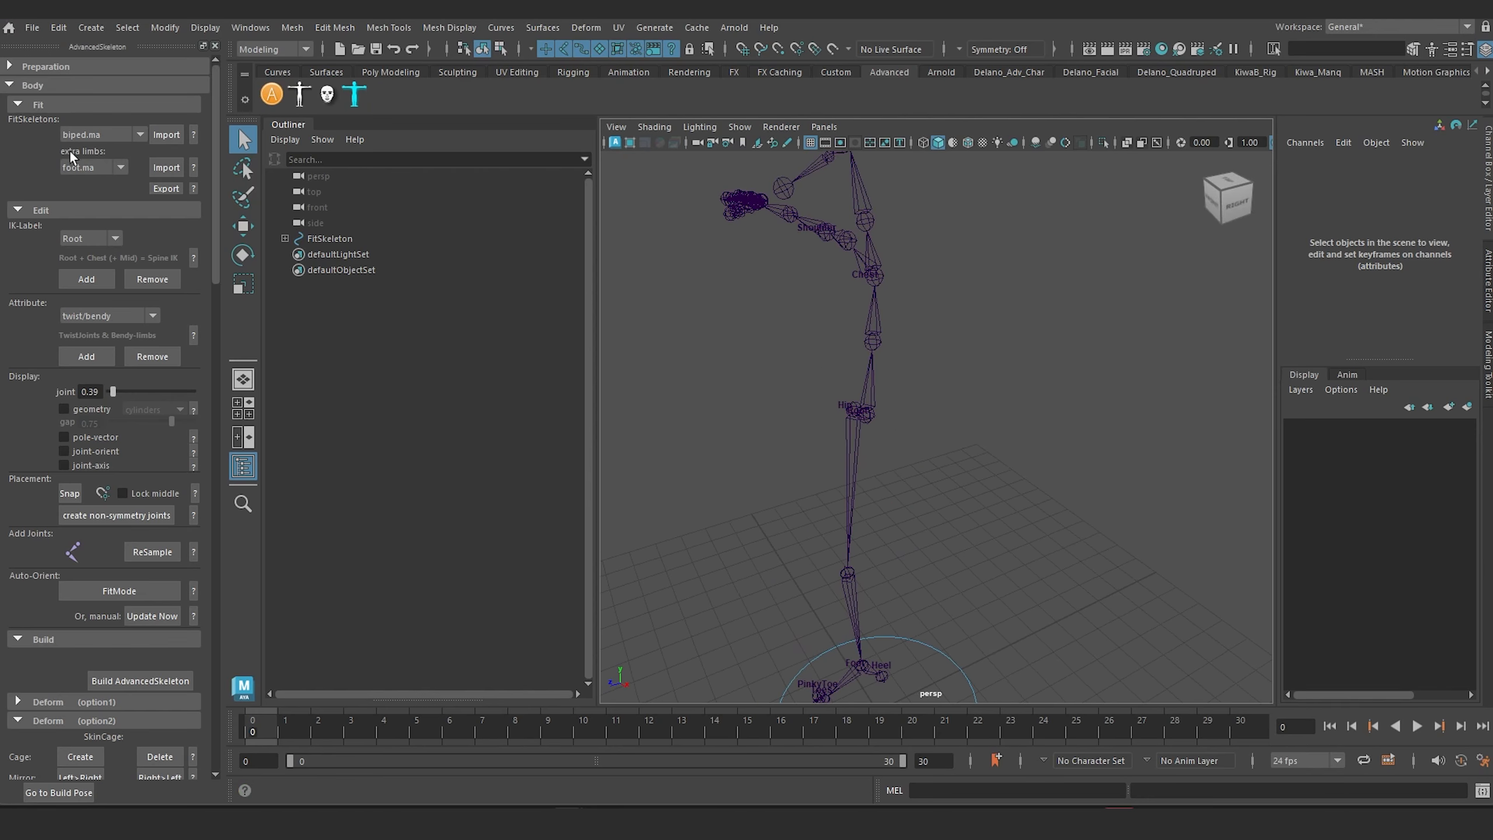
click(125, 162)
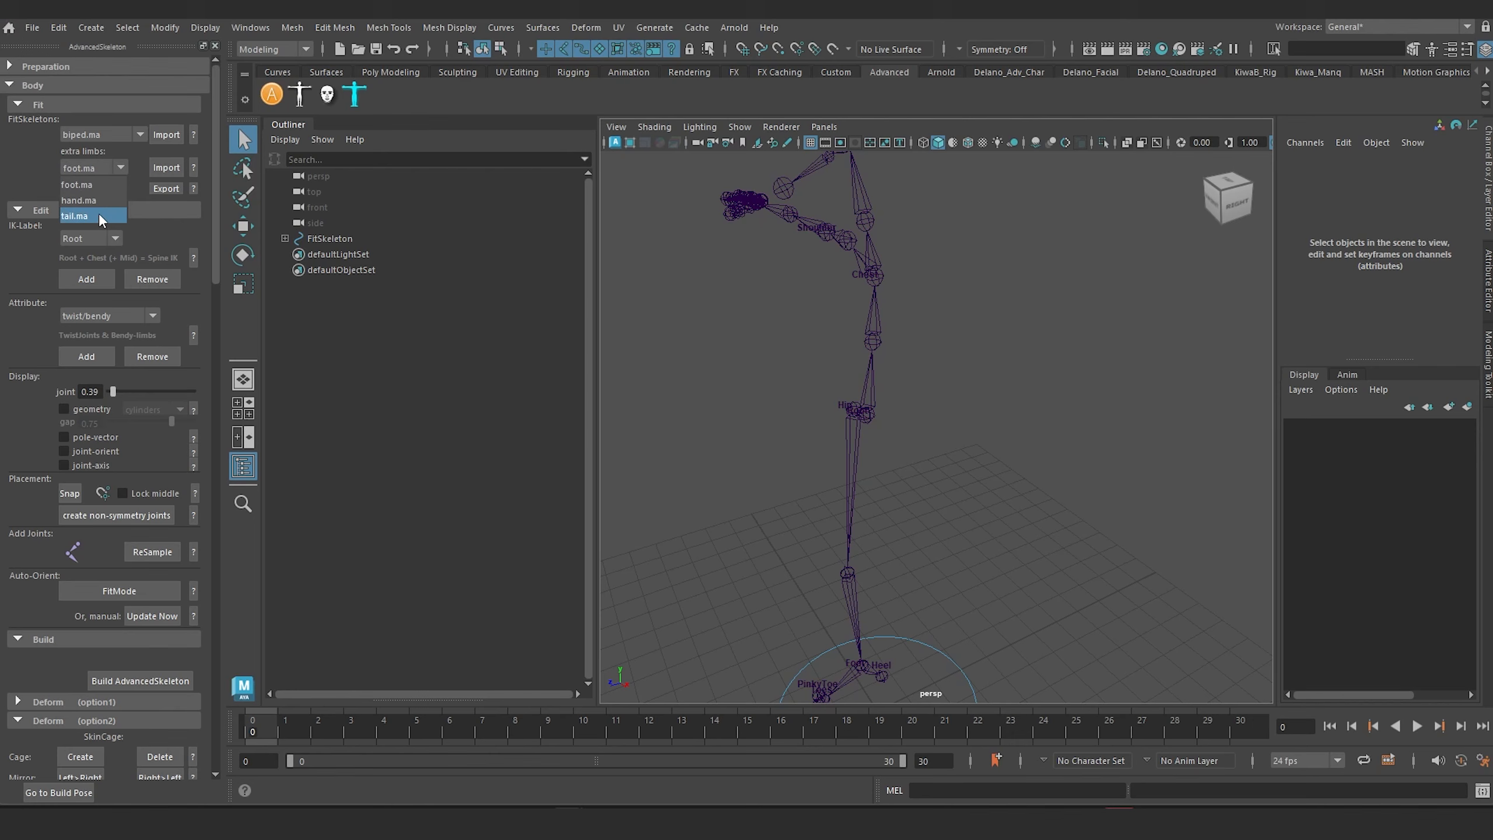
click(98, 212)
click(168, 167)
scroll(787, 420, up, 6)
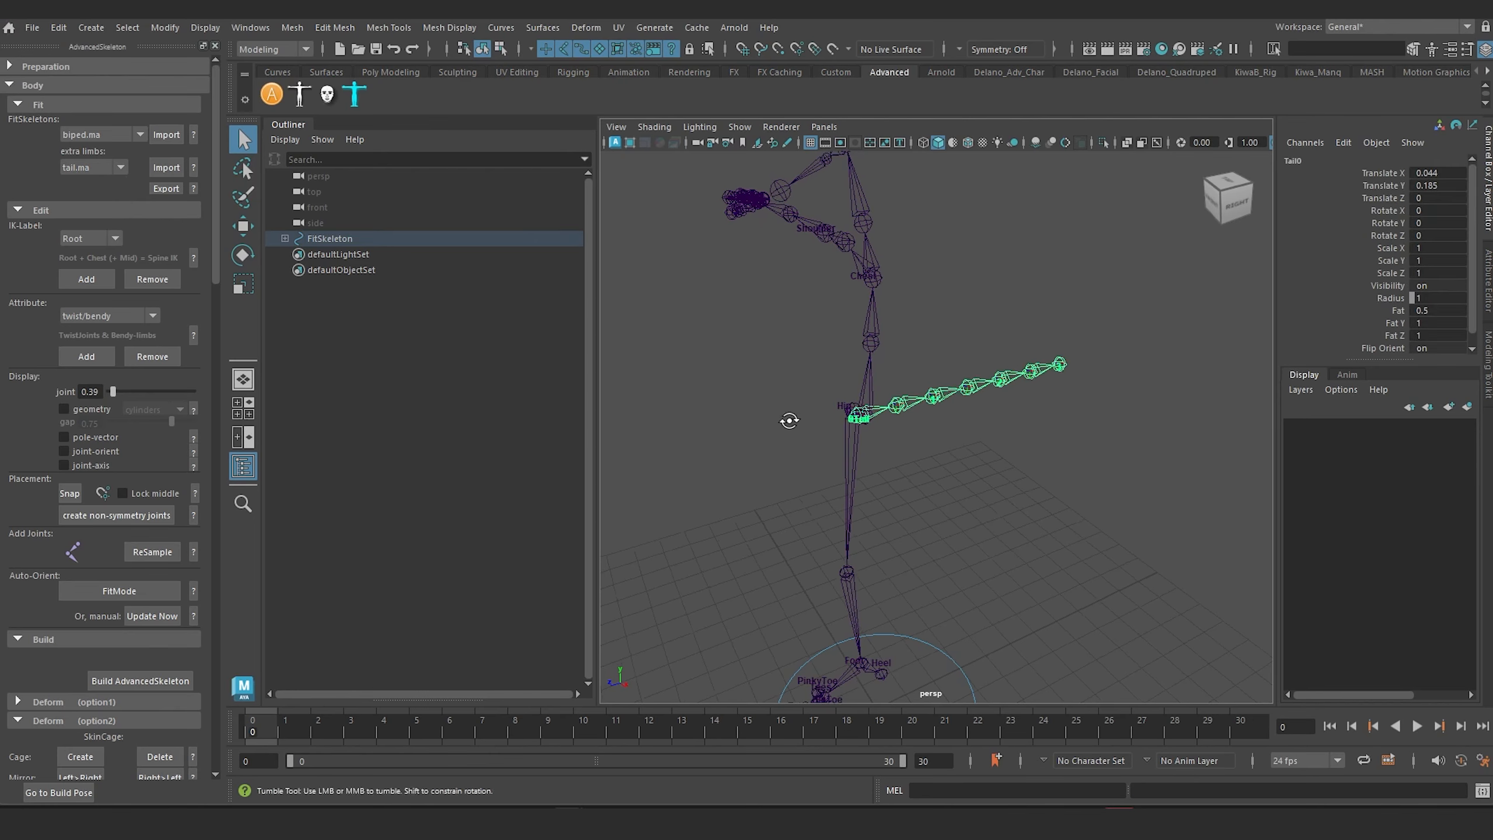
Step: Move the tail's base joint backward, away from the root, to about Translate X 0.206 and Translate Y -0.964
alt+middle_drag(896, 444, 920, 451)
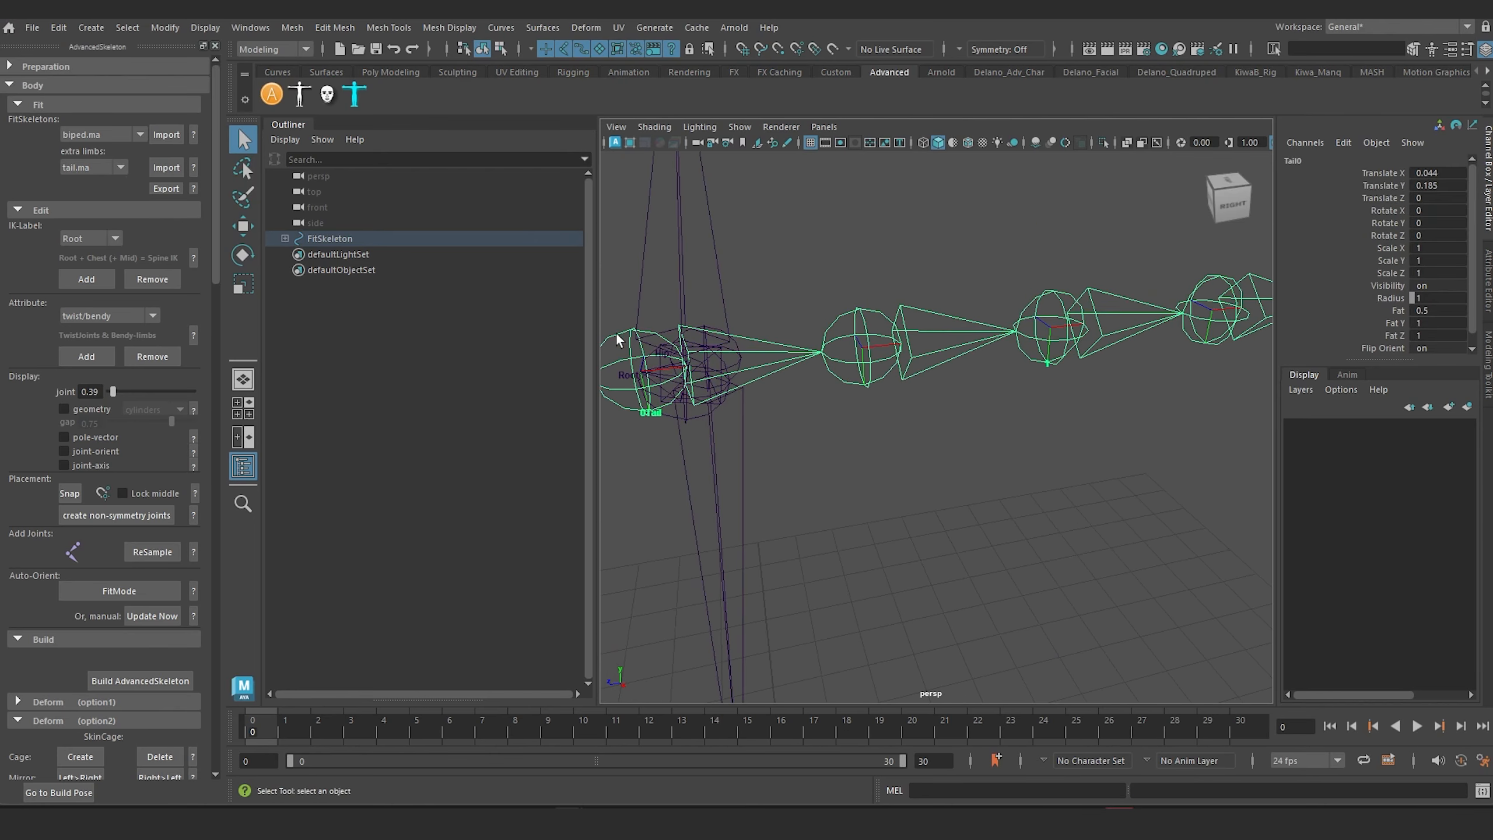
click(611, 348)
click(652, 373)
key(w)
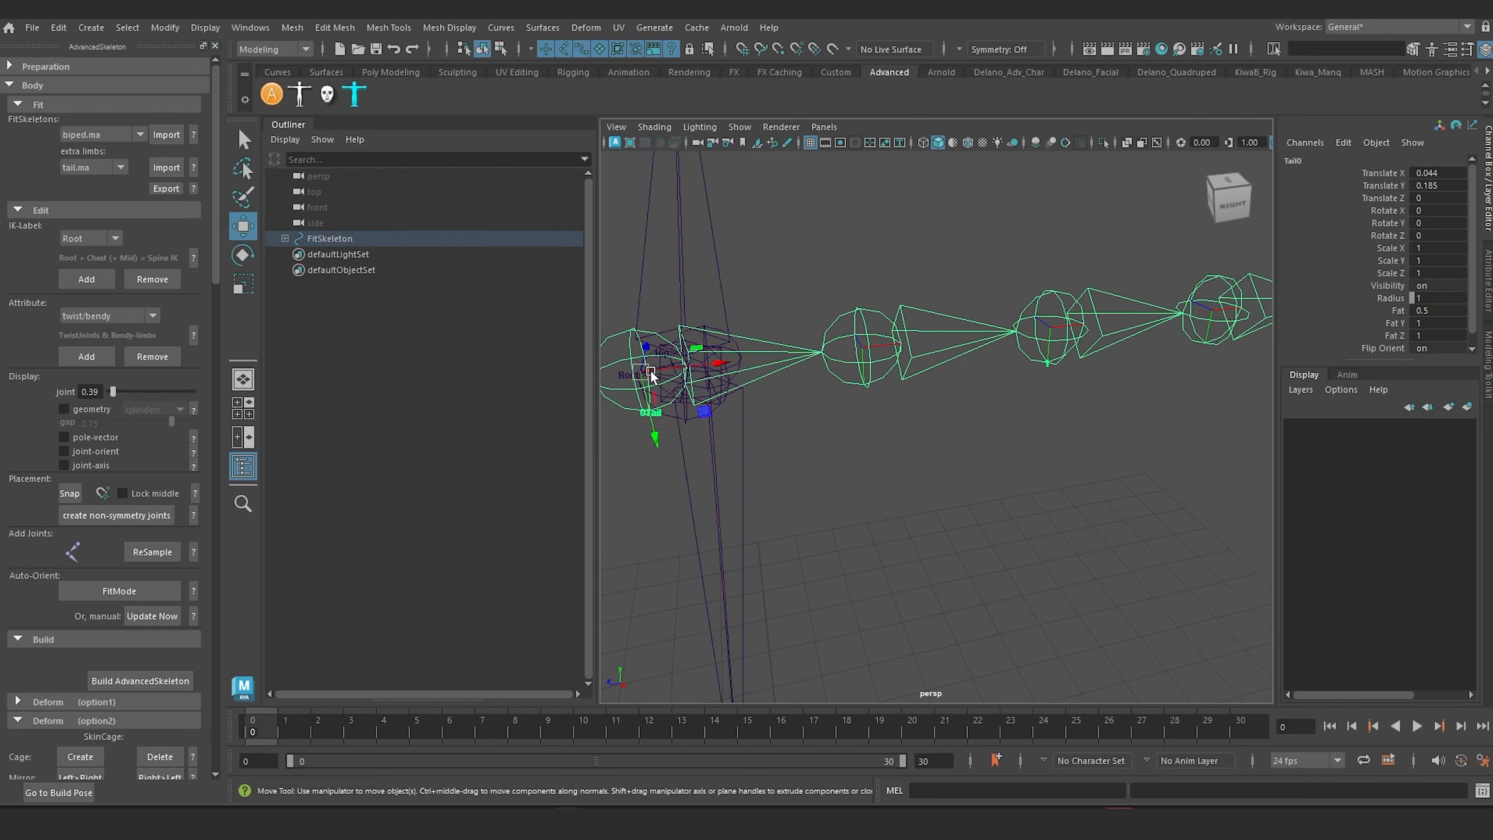
drag(718, 371, 968, 384)
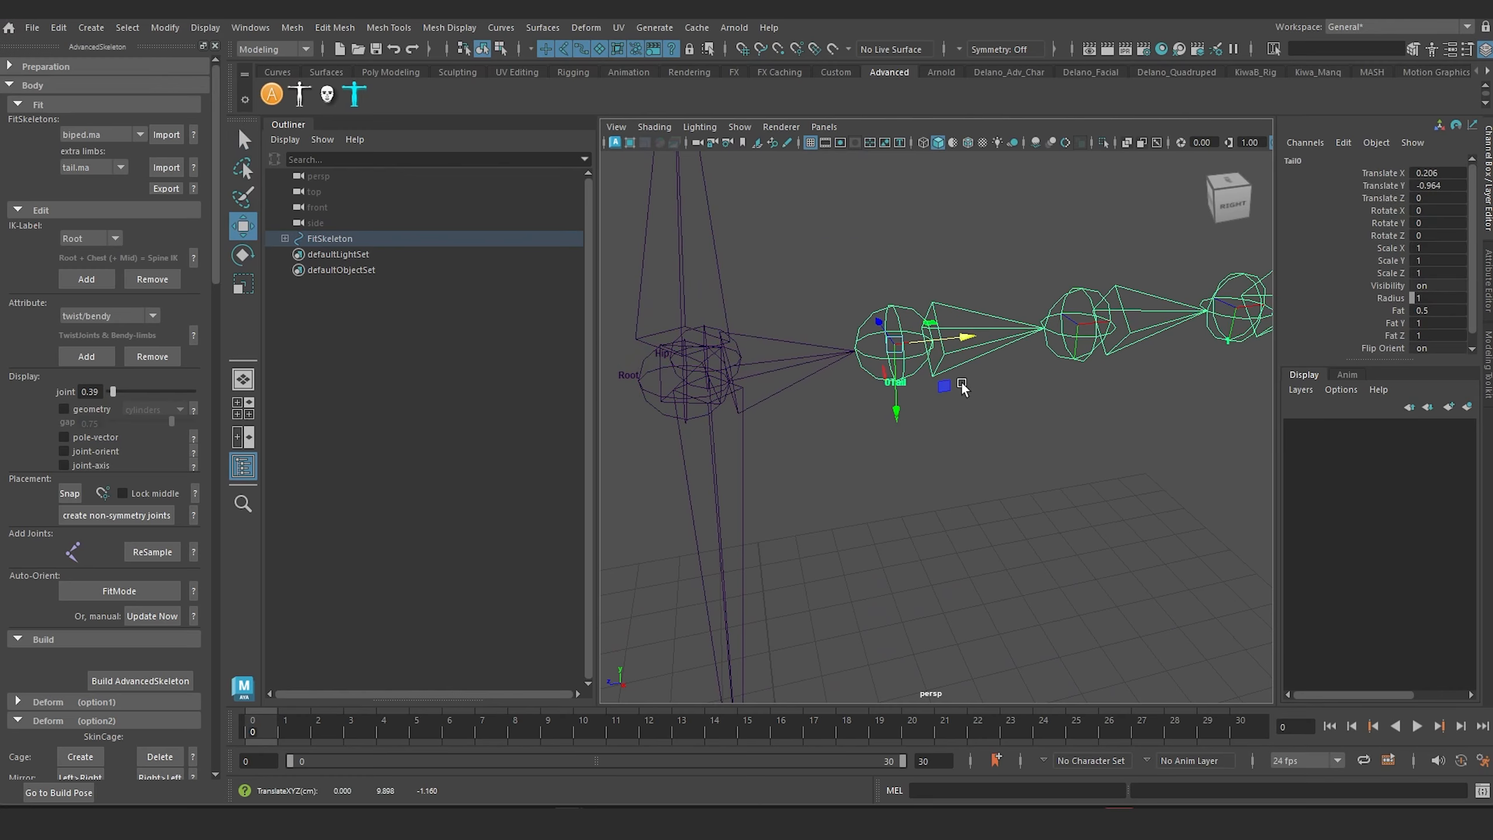
alt+middle_drag(722, 407, 723, 489)
alt+middle_drag(1004, 460, 944, 487)
scroll(943, 487, down, 4)
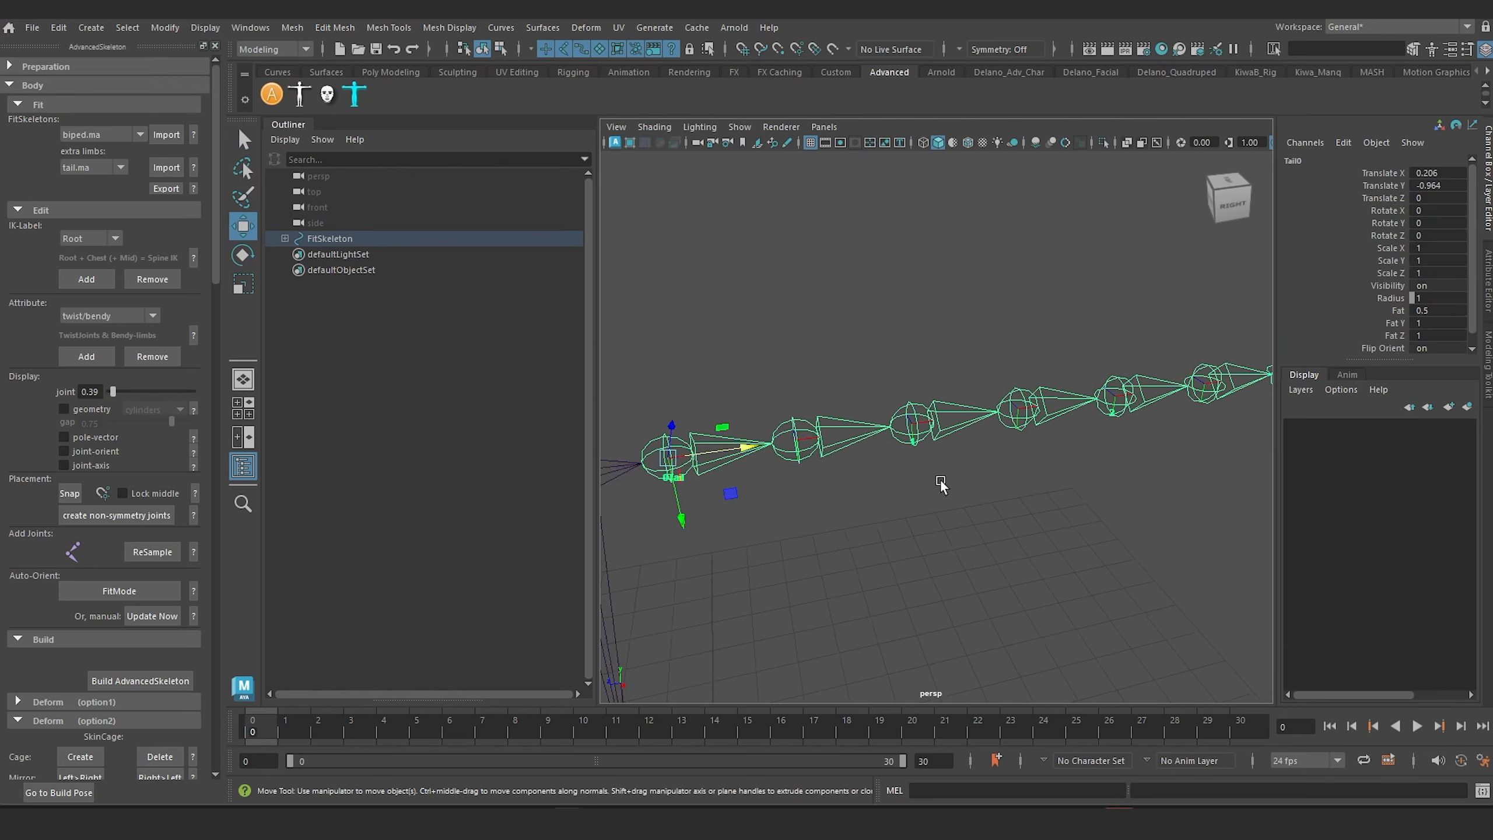
alt+drag(943, 487, 883, 477)
alt+drag(663, 438, 835, 247)
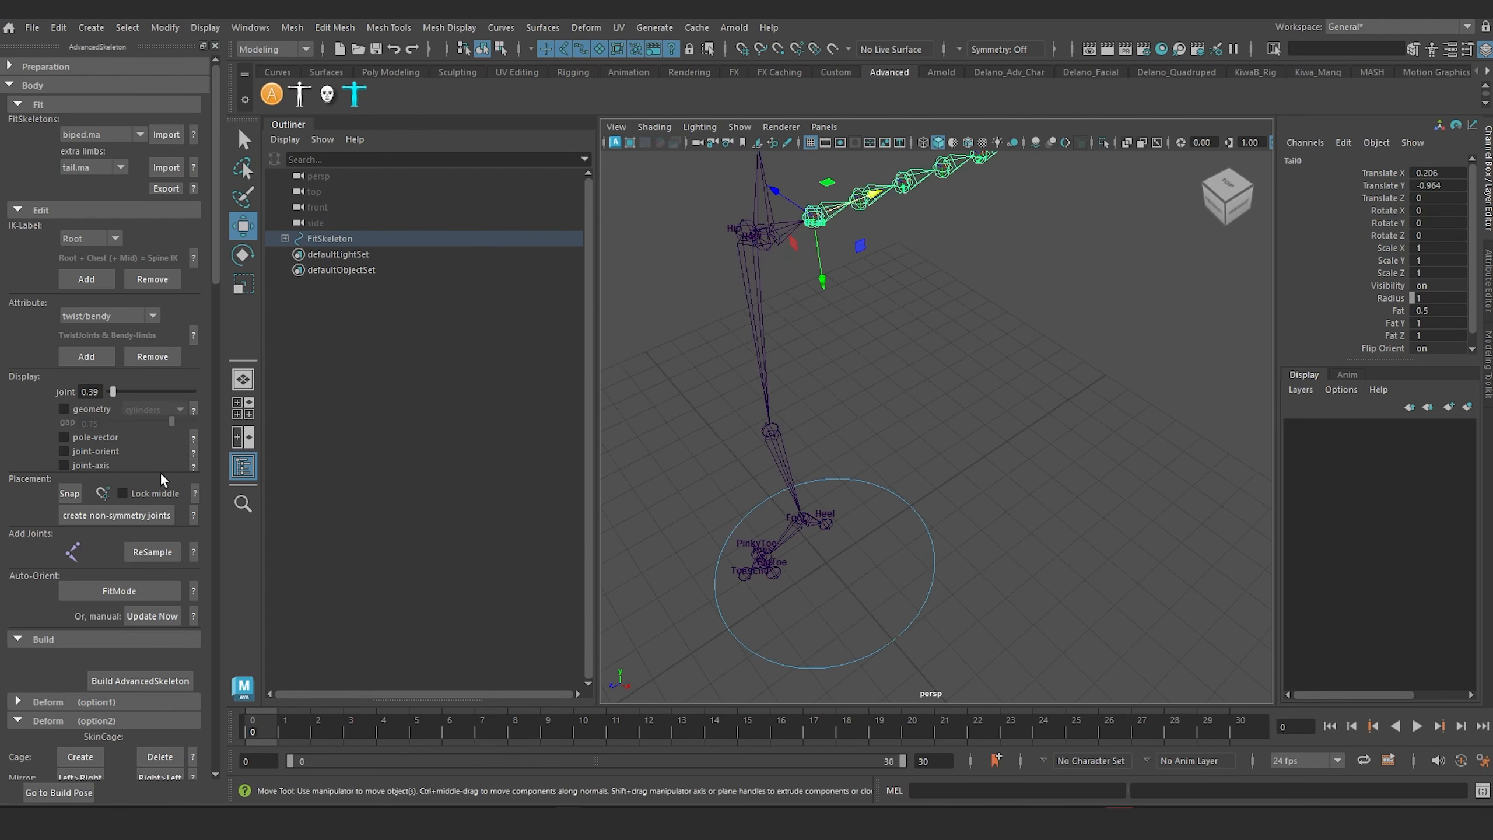
Step: Build the AdvancedSkeleton rig from the fit skeleton with its tail
scroll(141, 465, down, 12)
scroll(141, 465, up, 3)
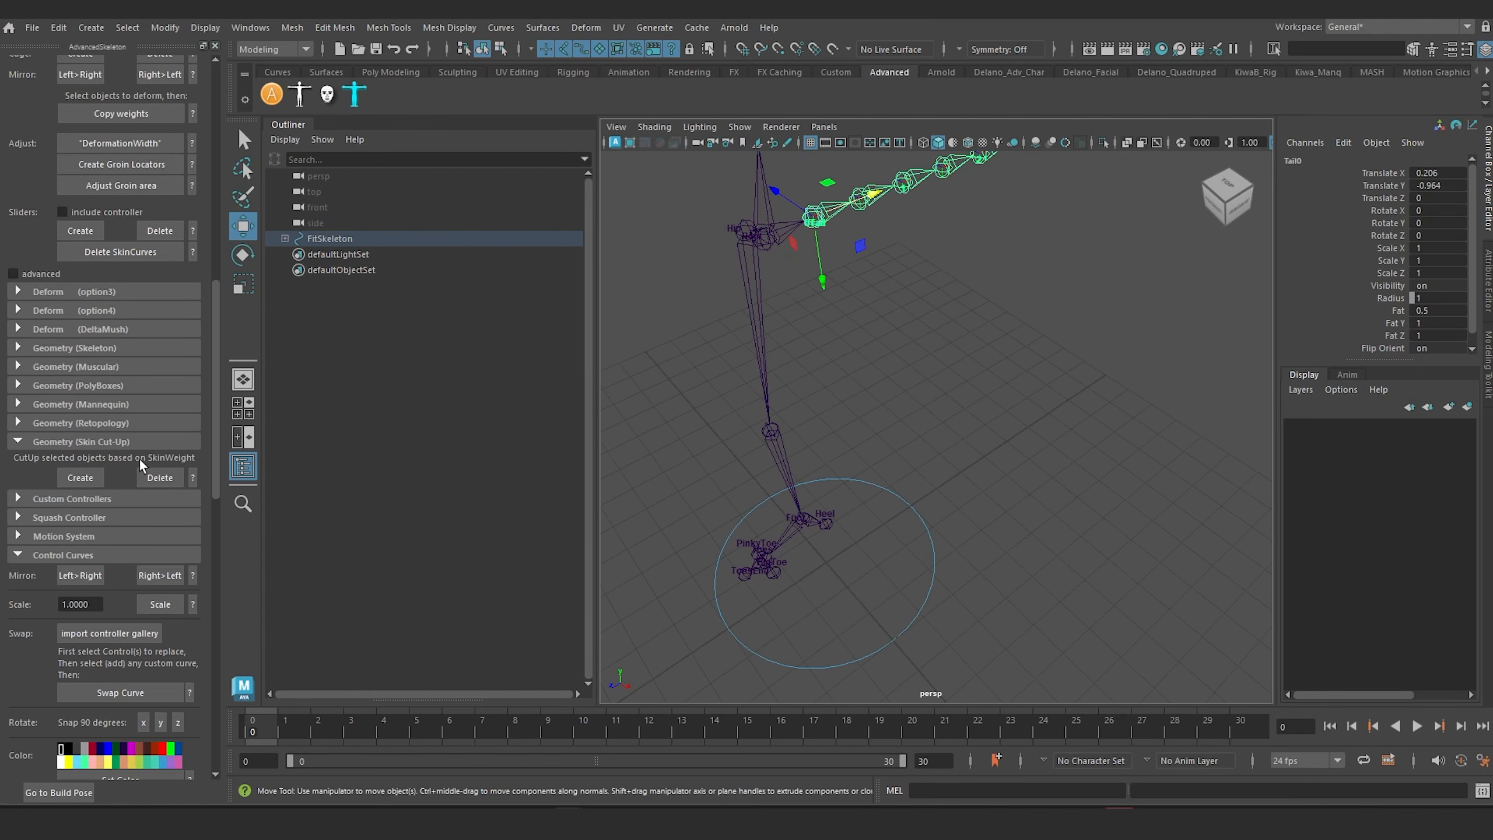
scroll(771, 398, down, 5)
alt+drag(772, 398, 807, 433)
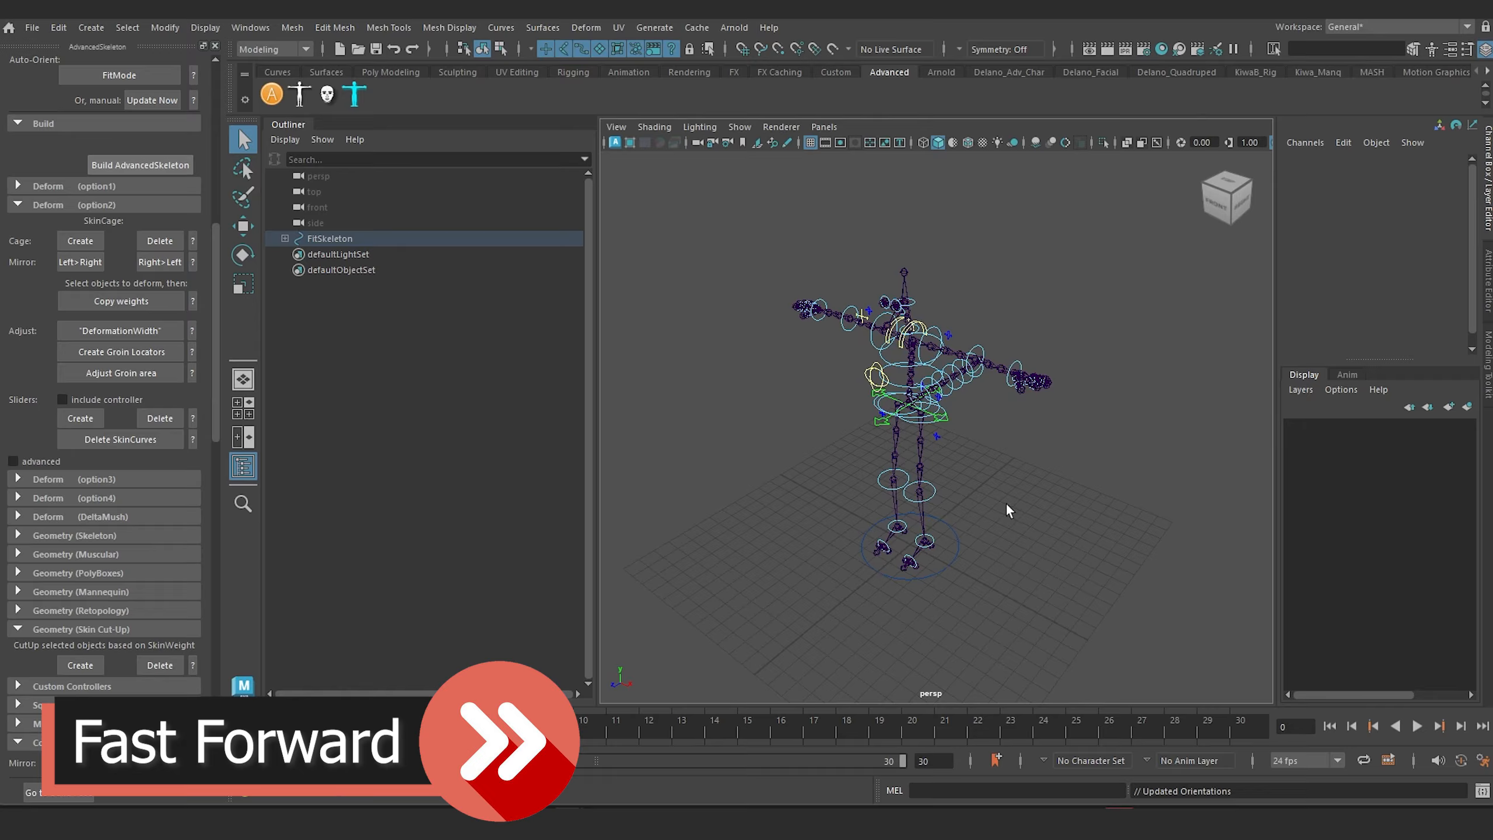
Step: Test the tail's FK/IK switch control by raising FKIKBlend to 10 and returning it to 0
scroll(974, 435, up, 8)
alt+drag(969, 436, 932, 473)
alt+middle_drag(814, 391, 897, 436)
scroll(897, 436, up, 4)
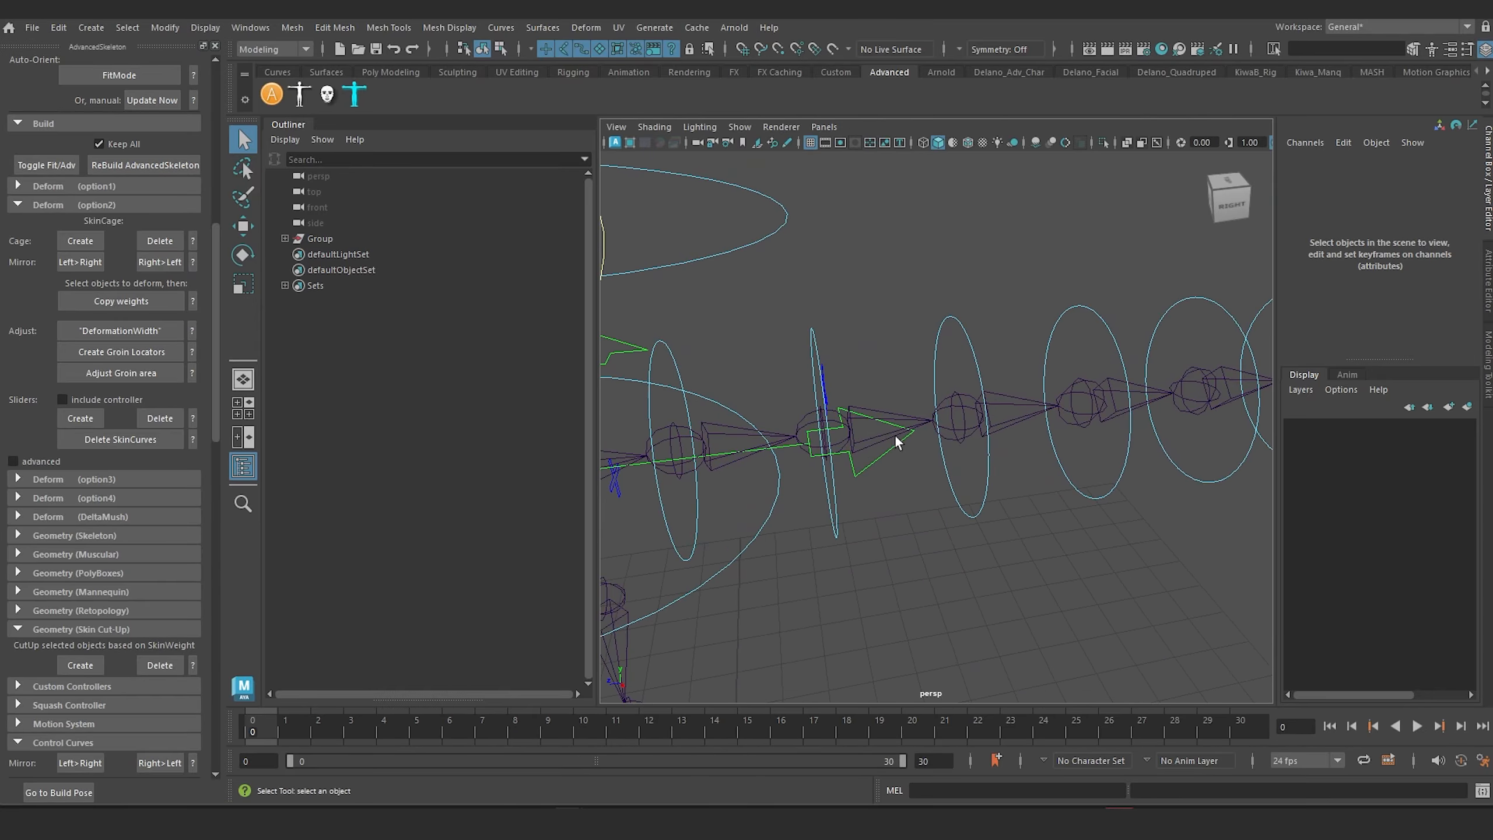
alt+drag(831, 393, 760, 344)
click(758, 344)
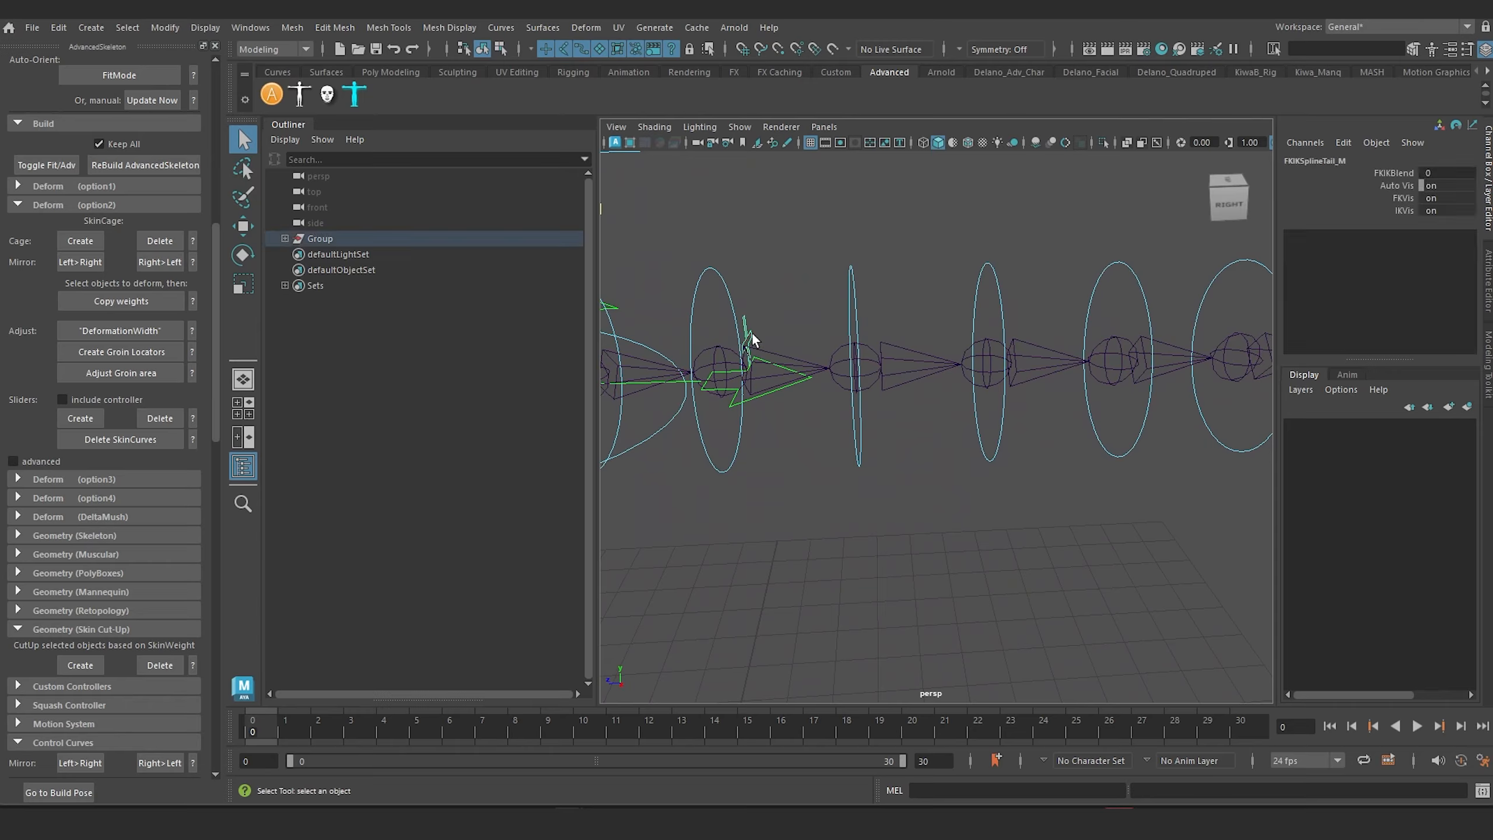
click(1394, 174)
middle_drag(768, 342, 858, 345)
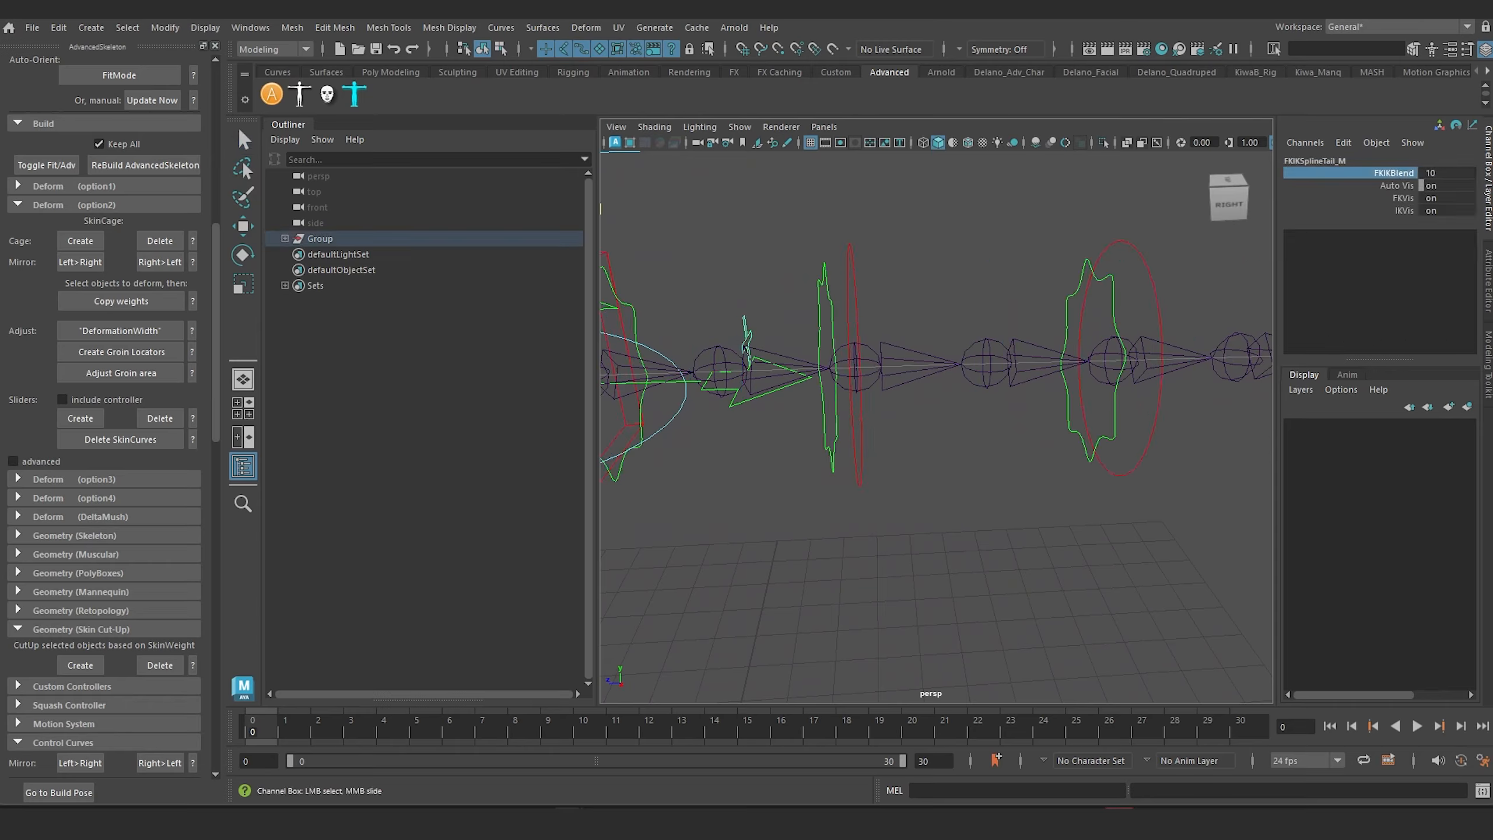
alt+drag(1105, 500, 944, 513)
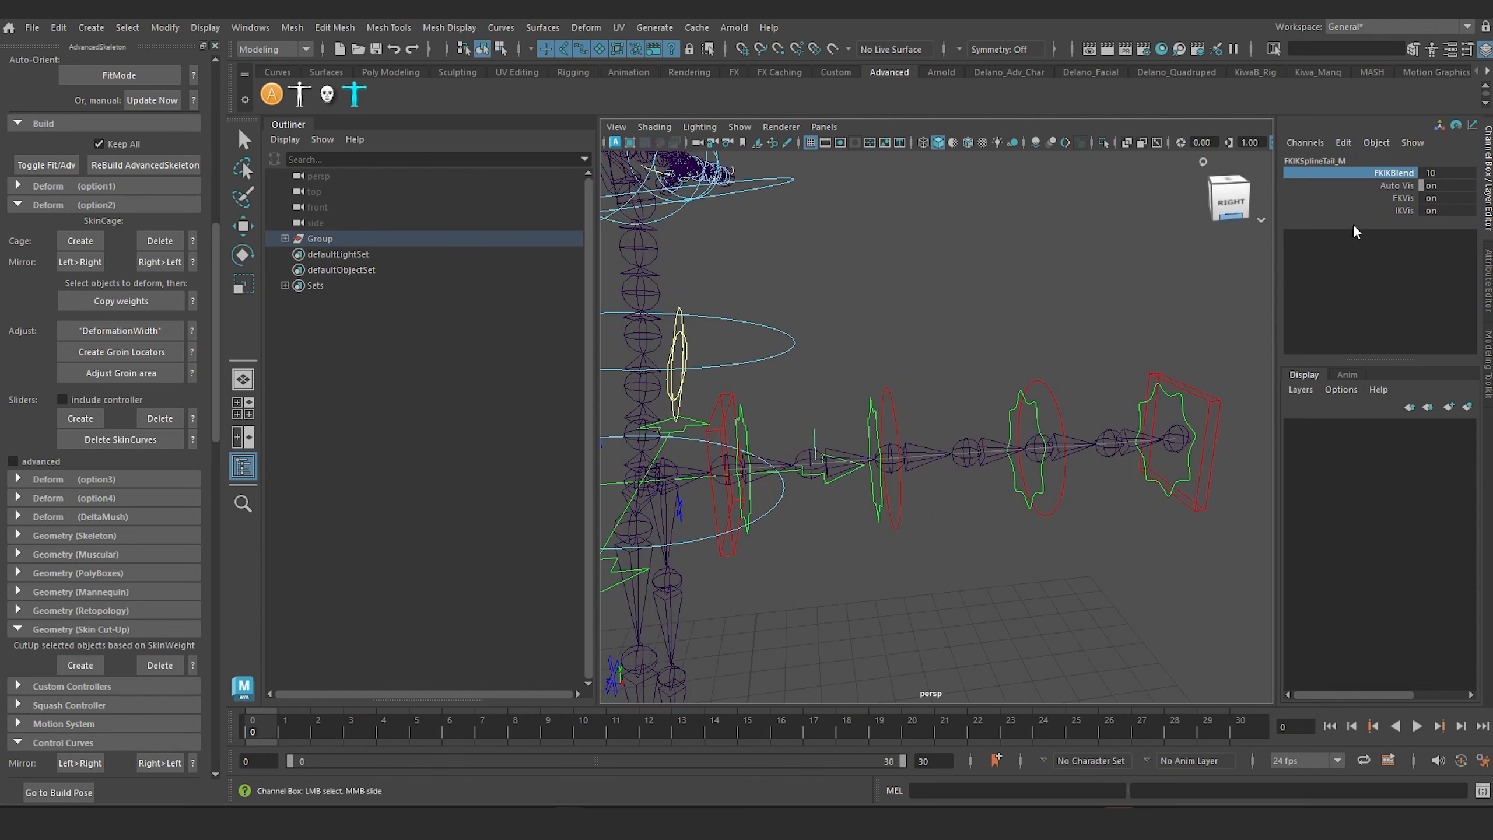
middle_drag(1081, 288, 208, 380)
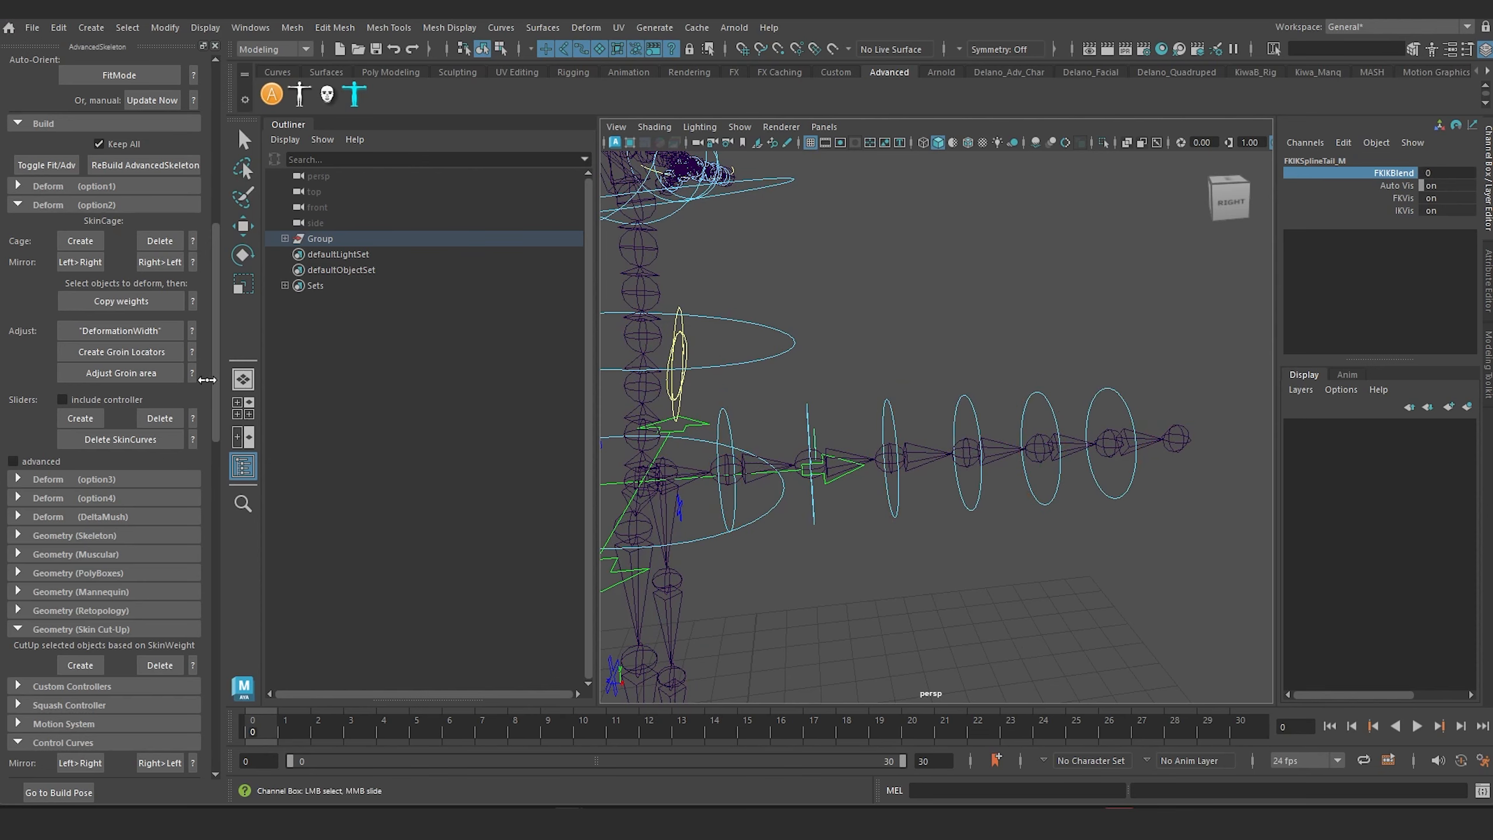
Step: Select the FK control at the base of the tail, reveal it in the Outliner hierarchy, and examine the tail controls
alt+middle_drag(887, 382, 934, 365)
key(q)
click(910, 374)
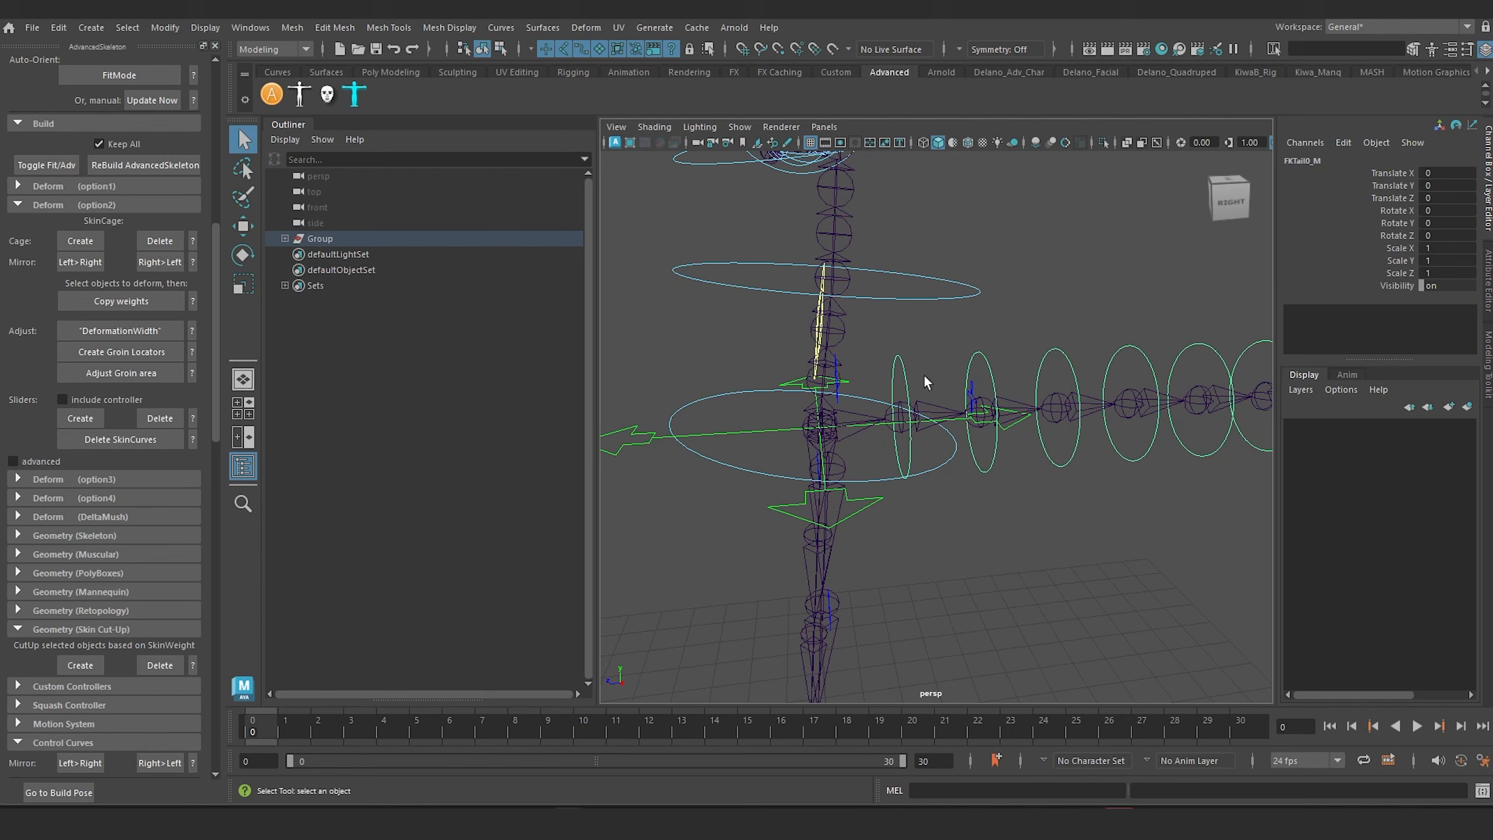
key(f)
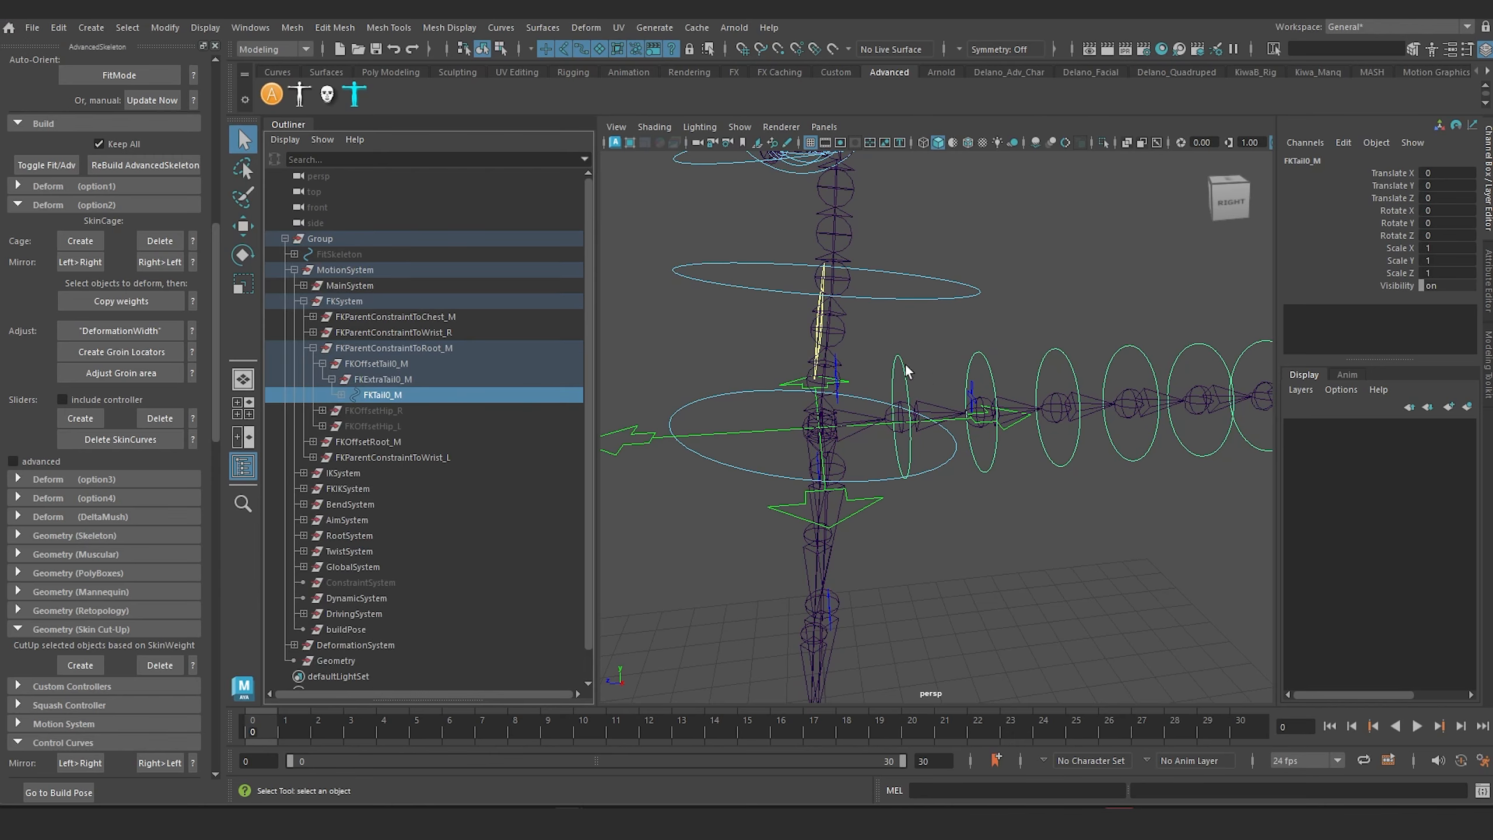
click(877, 338)
click(911, 367)
alt+right_drag(911, 367, 1023, 382)
alt+middle_drag(1023, 382, 1107, 362)
alt+right_drag(1107, 362, 906, 428)
alt+middle_drag(906, 428, 832, 462)
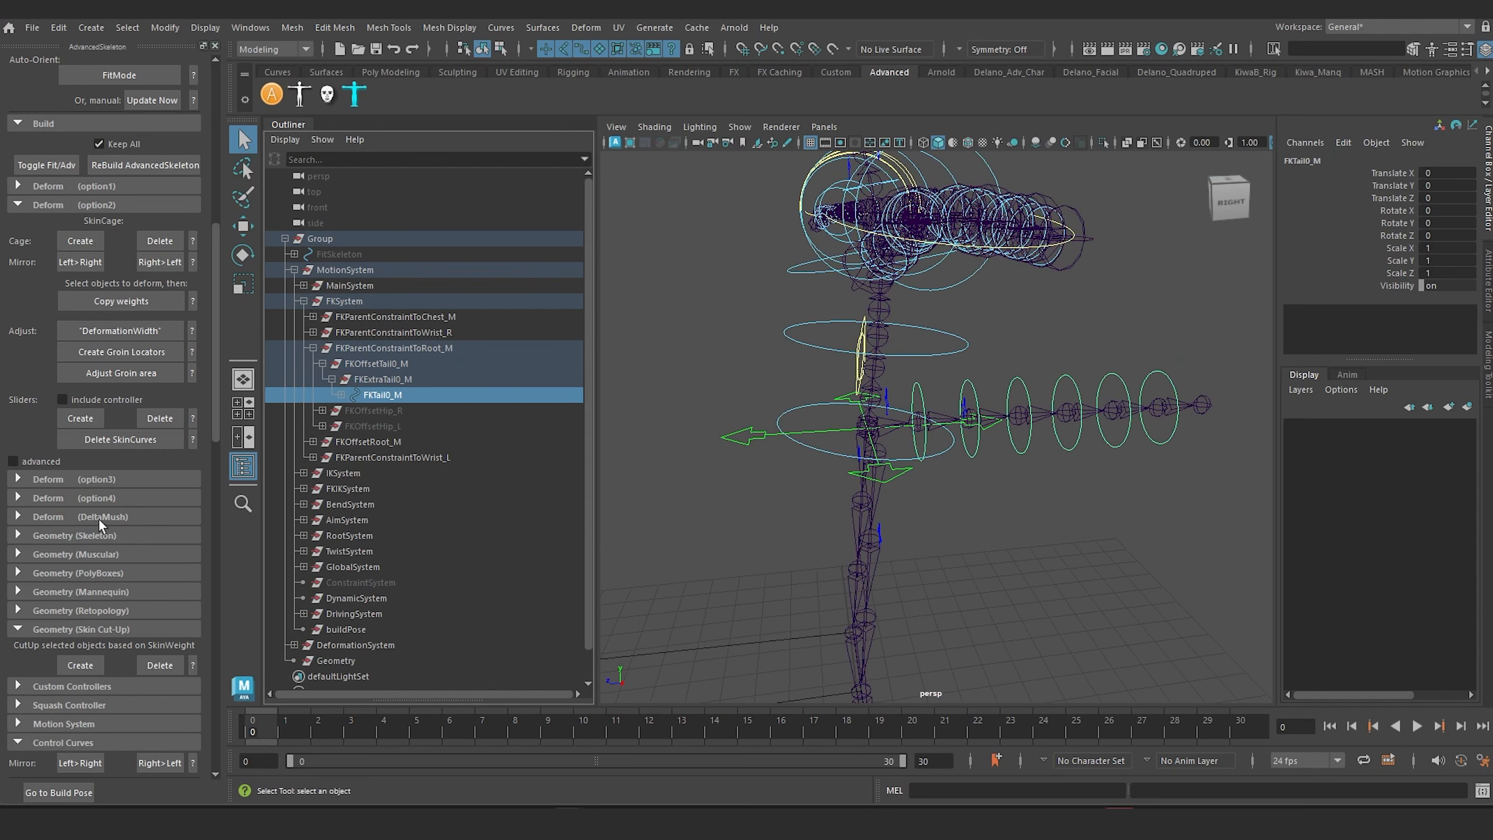
Step: Create PolyBoxes geometry for the rig and check the boxes around the tail
scroll(99, 520, down, 6)
click(39, 294)
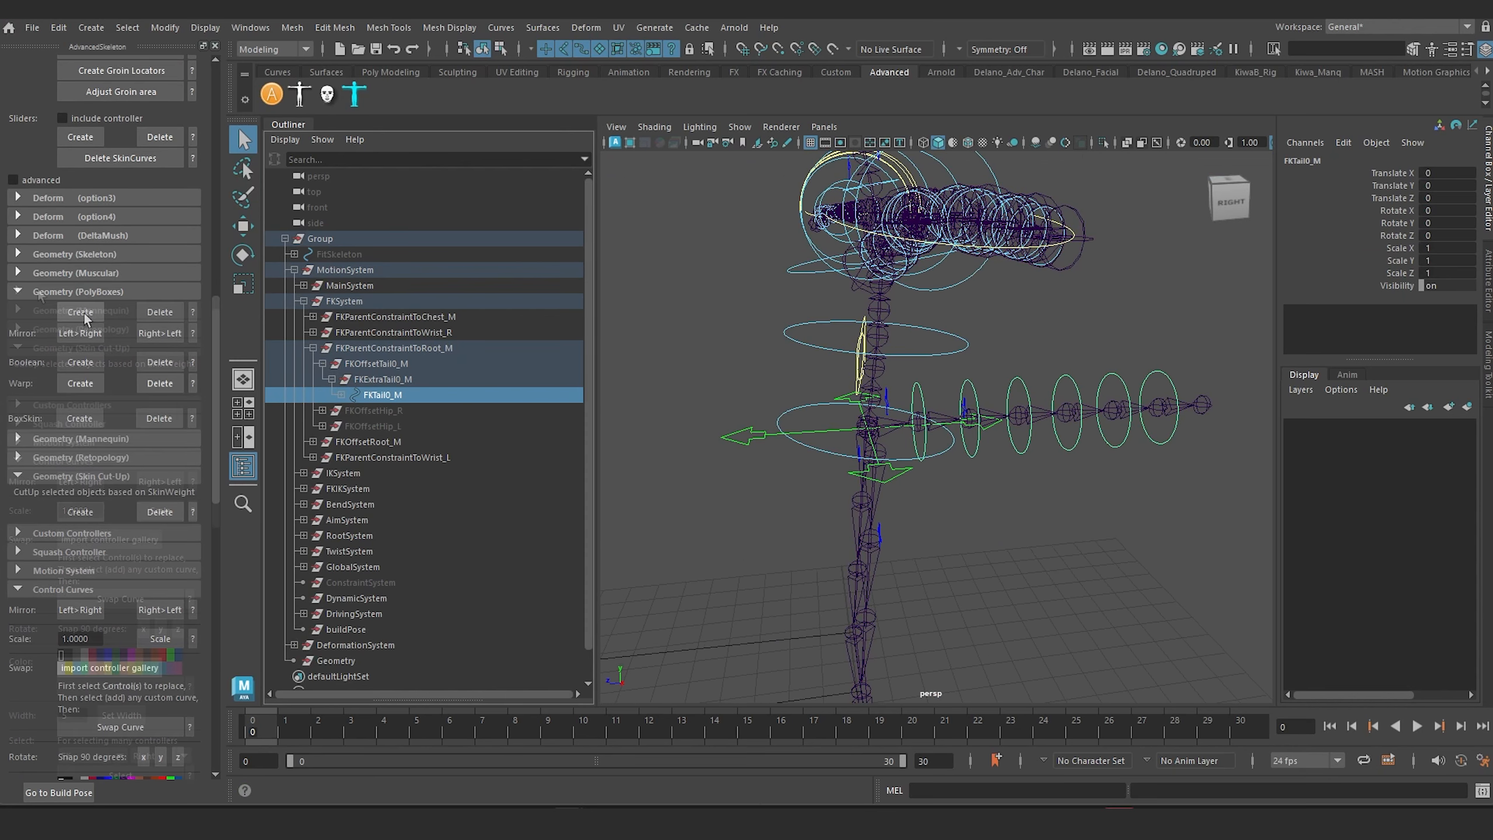
click(84, 311)
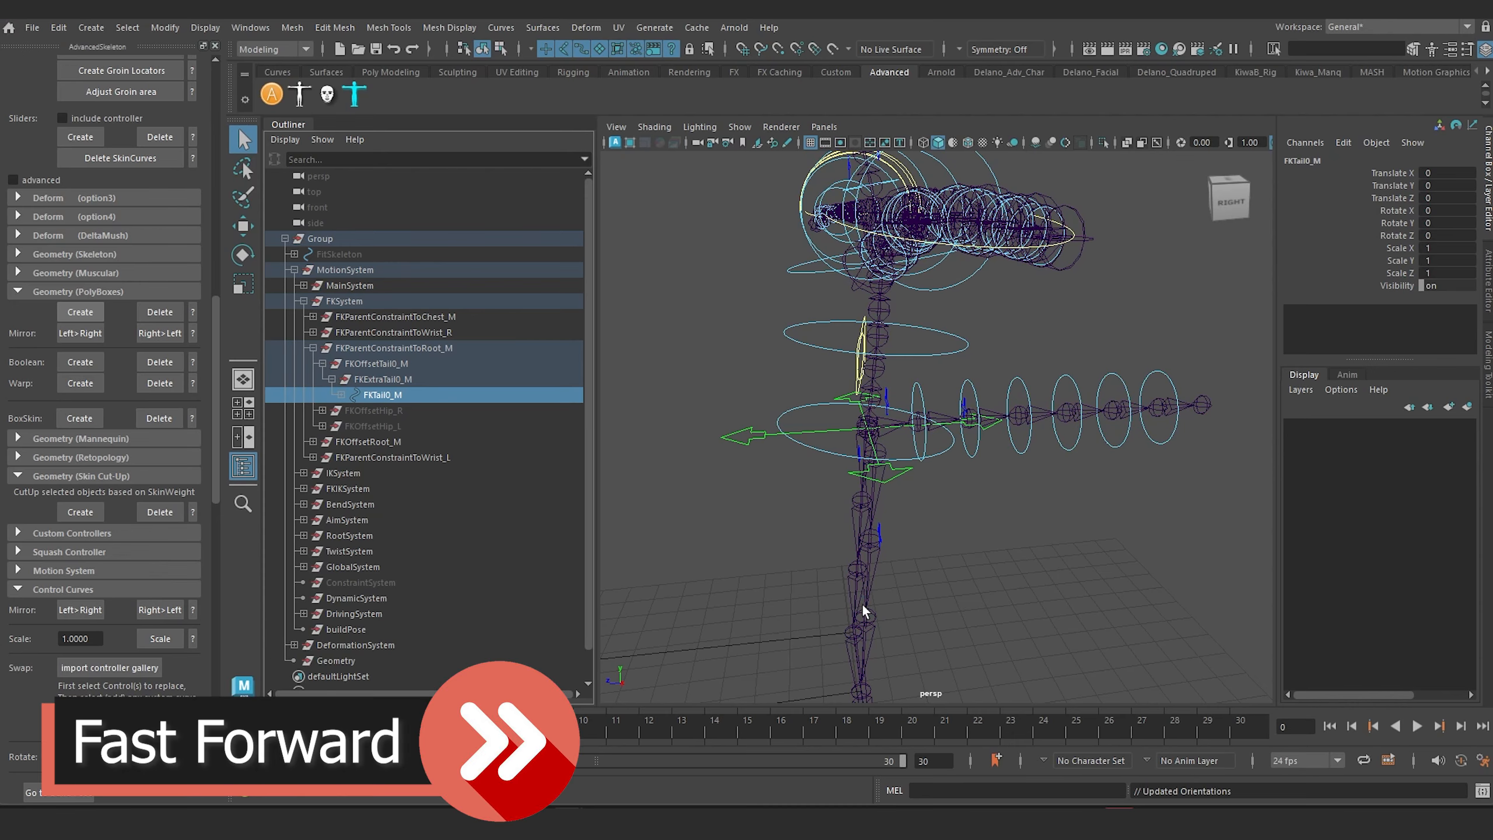
alt+drag(863, 612, 900, 477)
alt+middle_drag(900, 477, 935, 553)
scroll(839, 523, up, 6)
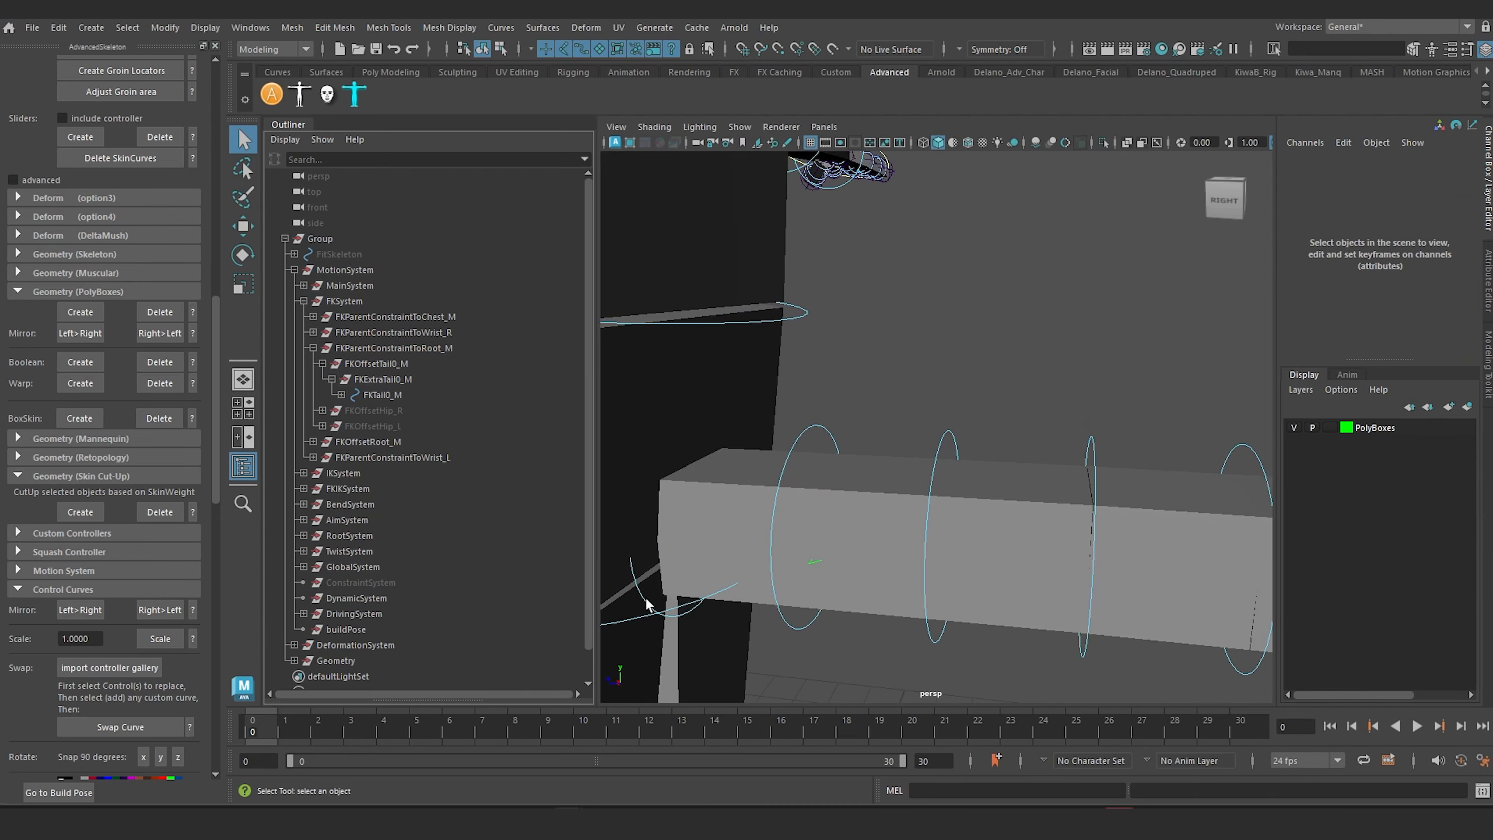
Step: Activate the Scale tool and select the FK control at the base of the tail in wireframe display
click(646, 602)
scroll(657, 604, down, 8)
alt+drag(737, 567, 714, 577)
scroll(905, 513, up, 3)
key(r)
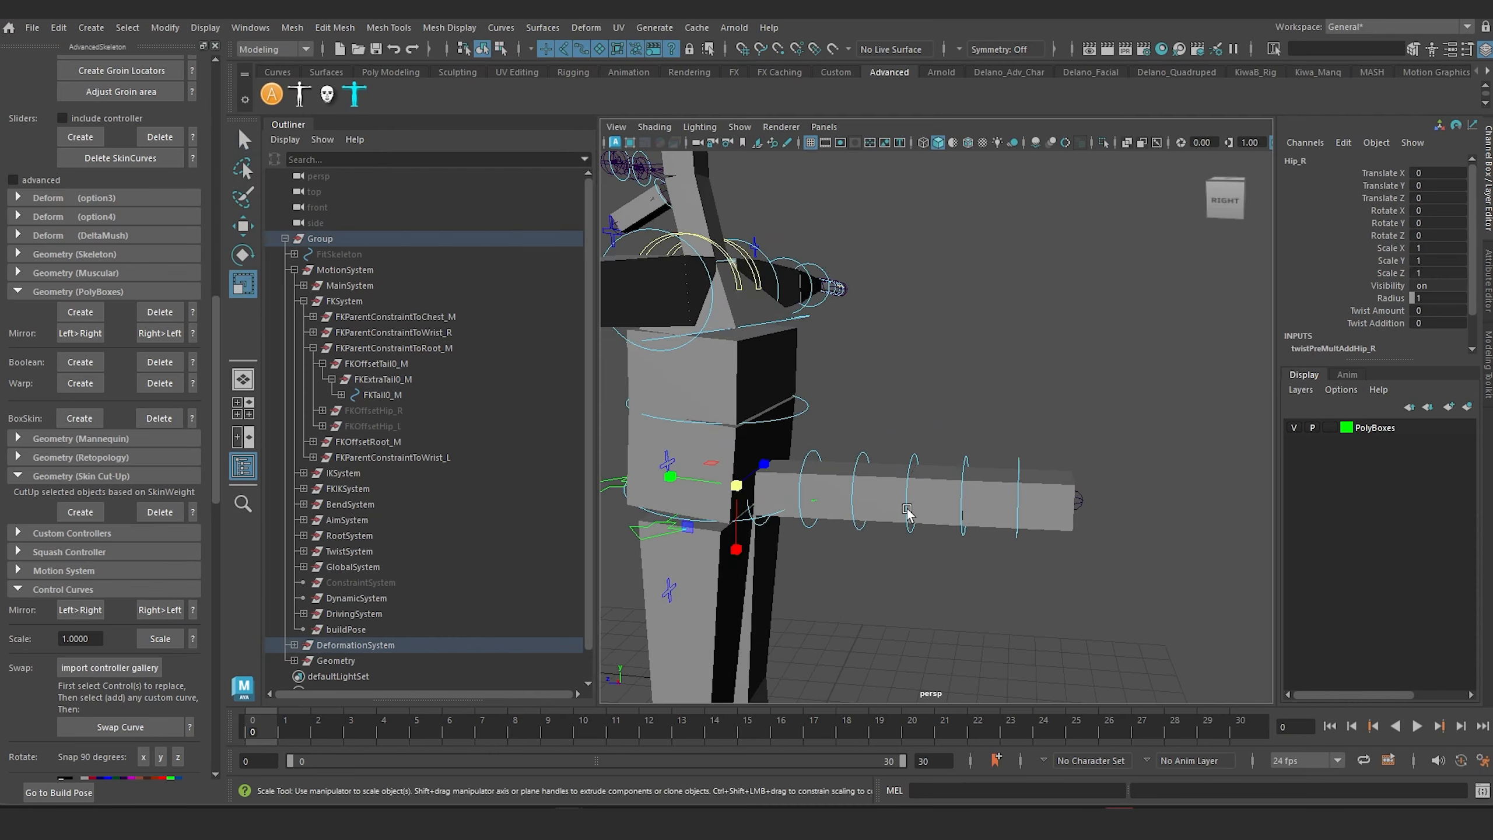
middle_drag(768, 495, 913, 484)
scroll(754, 518, up, 6)
key(4)
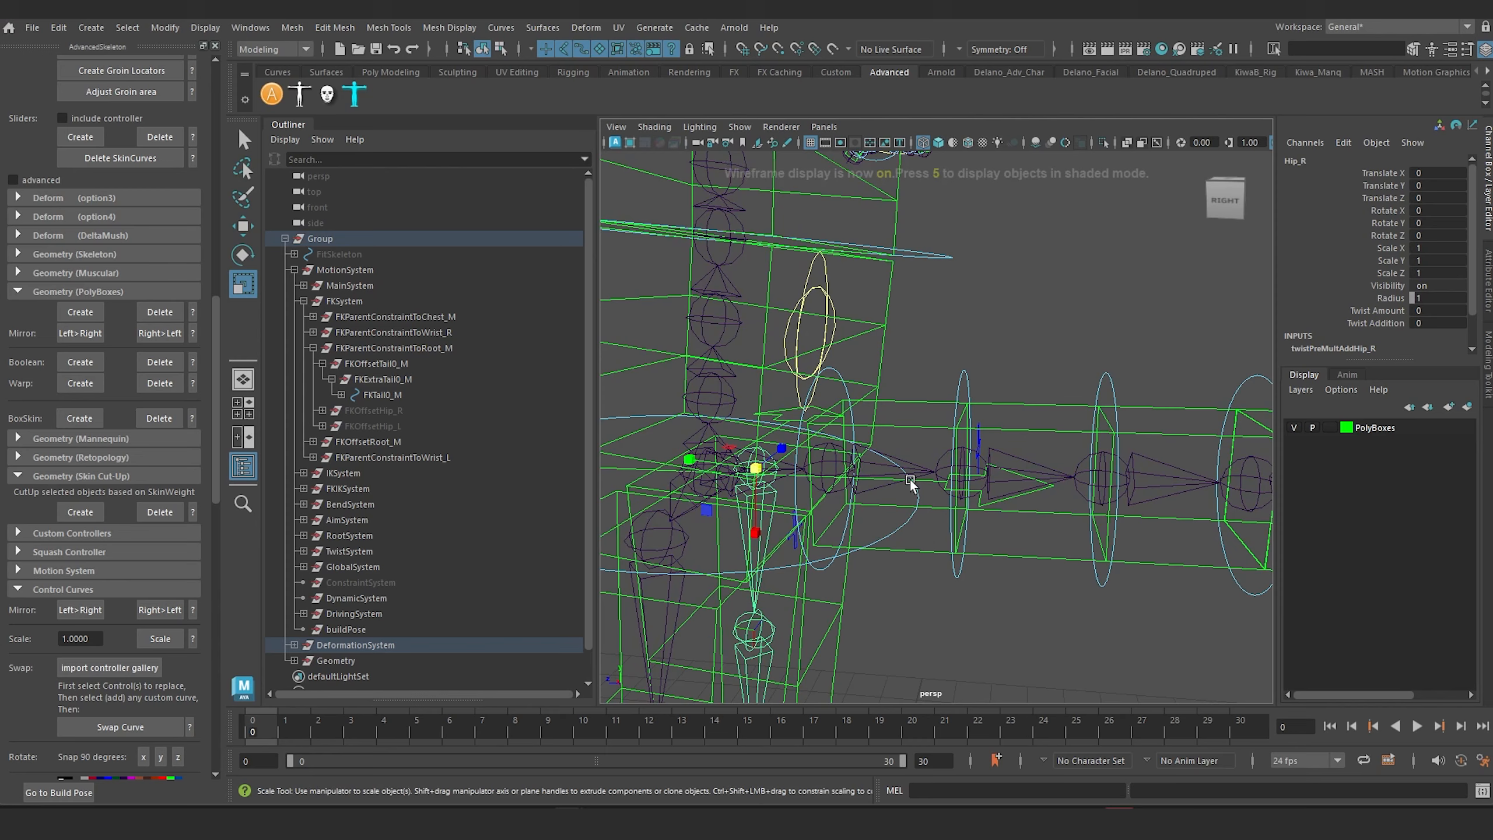
alt+drag(839, 520, 840, 503)
click(858, 365)
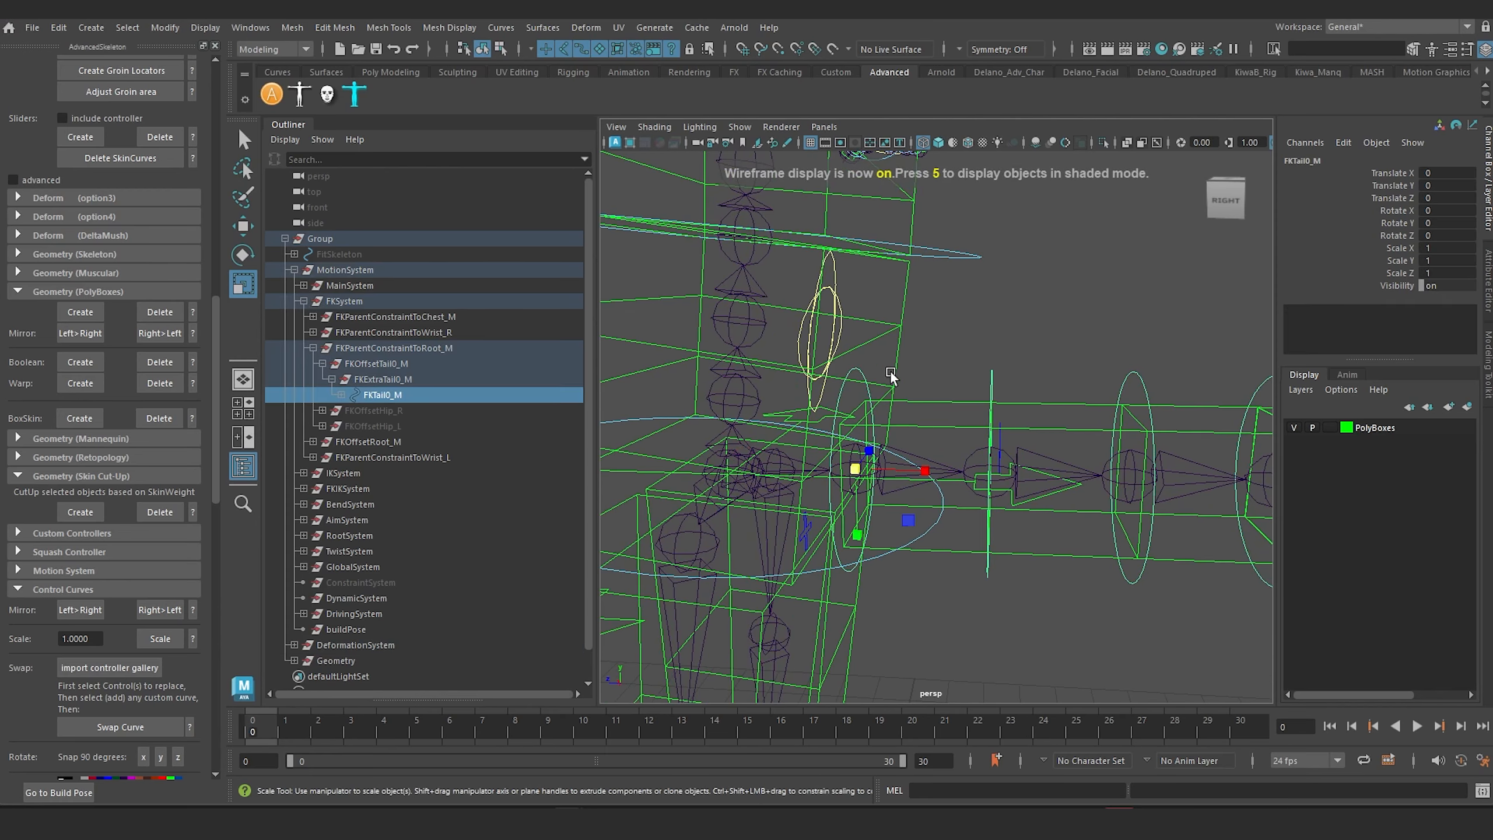
Step: Return to shaded display and test the tail-base FK control by scaling it up uniformly to about 1.6
scroll(889, 372, down, 6)
alt+middle_drag(881, 380, 868, 381)
scroll(869, 383, up, 3)
key(5)
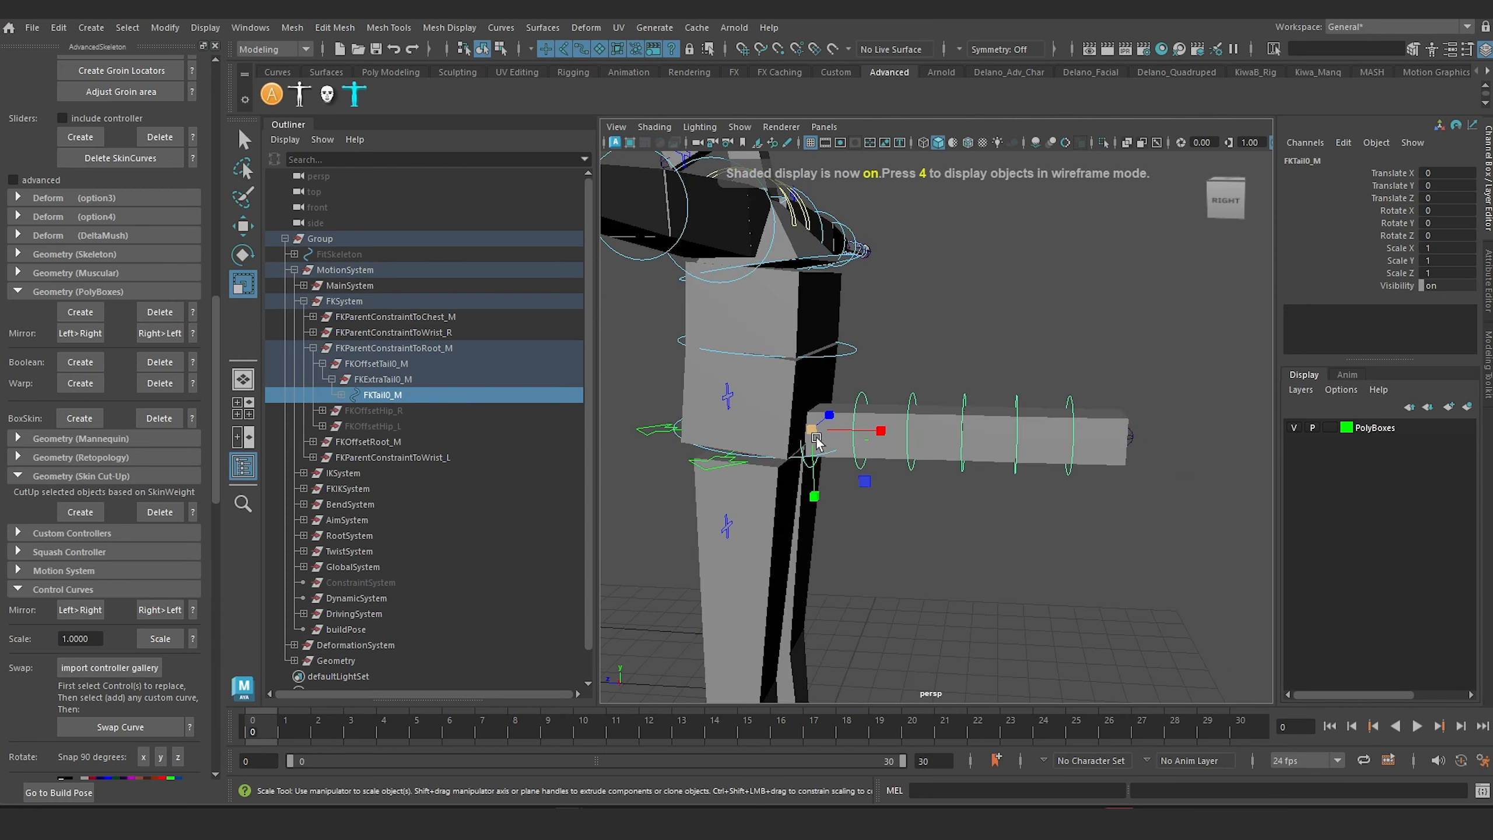
mouse_move(813, 429)
mouse_down()
mouse_move(1233, 534)
mouse_move(1173, 510)
mouse_move(1273, 550)
mouse_move(1199, 543)
mouse_move(1222, 534)
mouse_up()
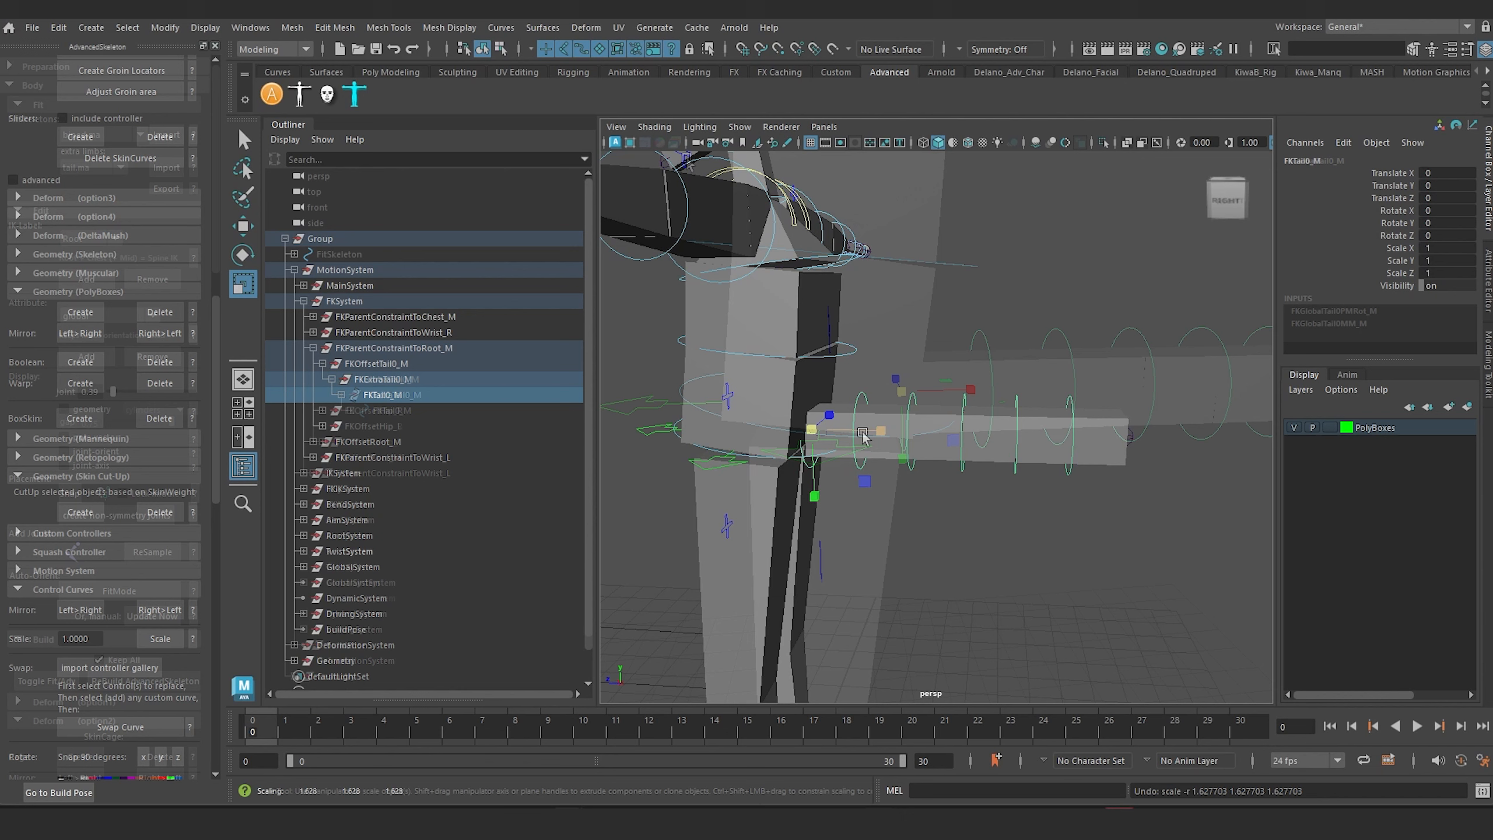
alt+drag(860, 427, 764, 316)
alt+middle_drag(952, 338, 889, 332)
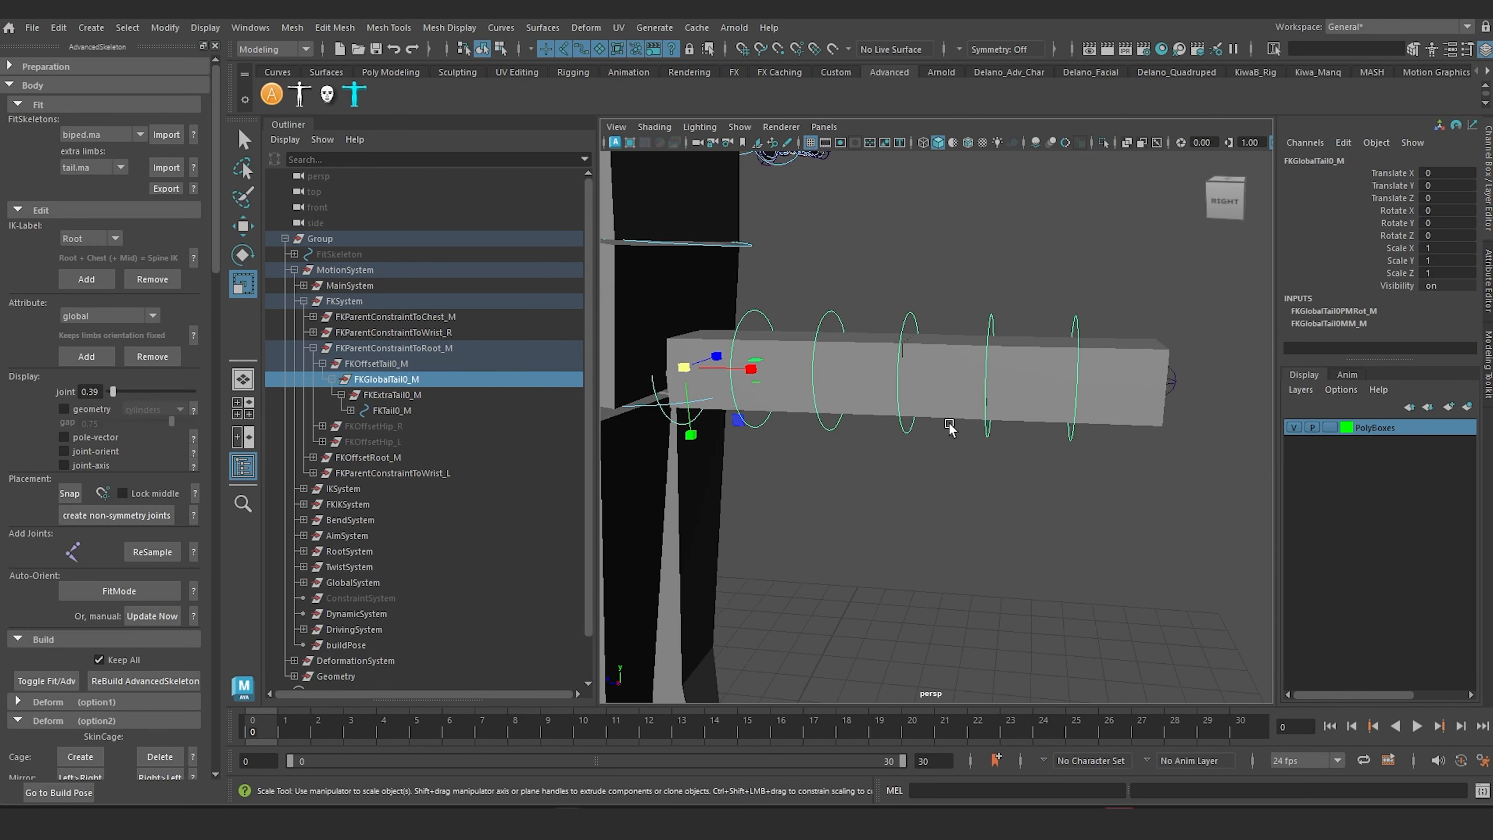
alt+drag(862, 355, 932, 328)
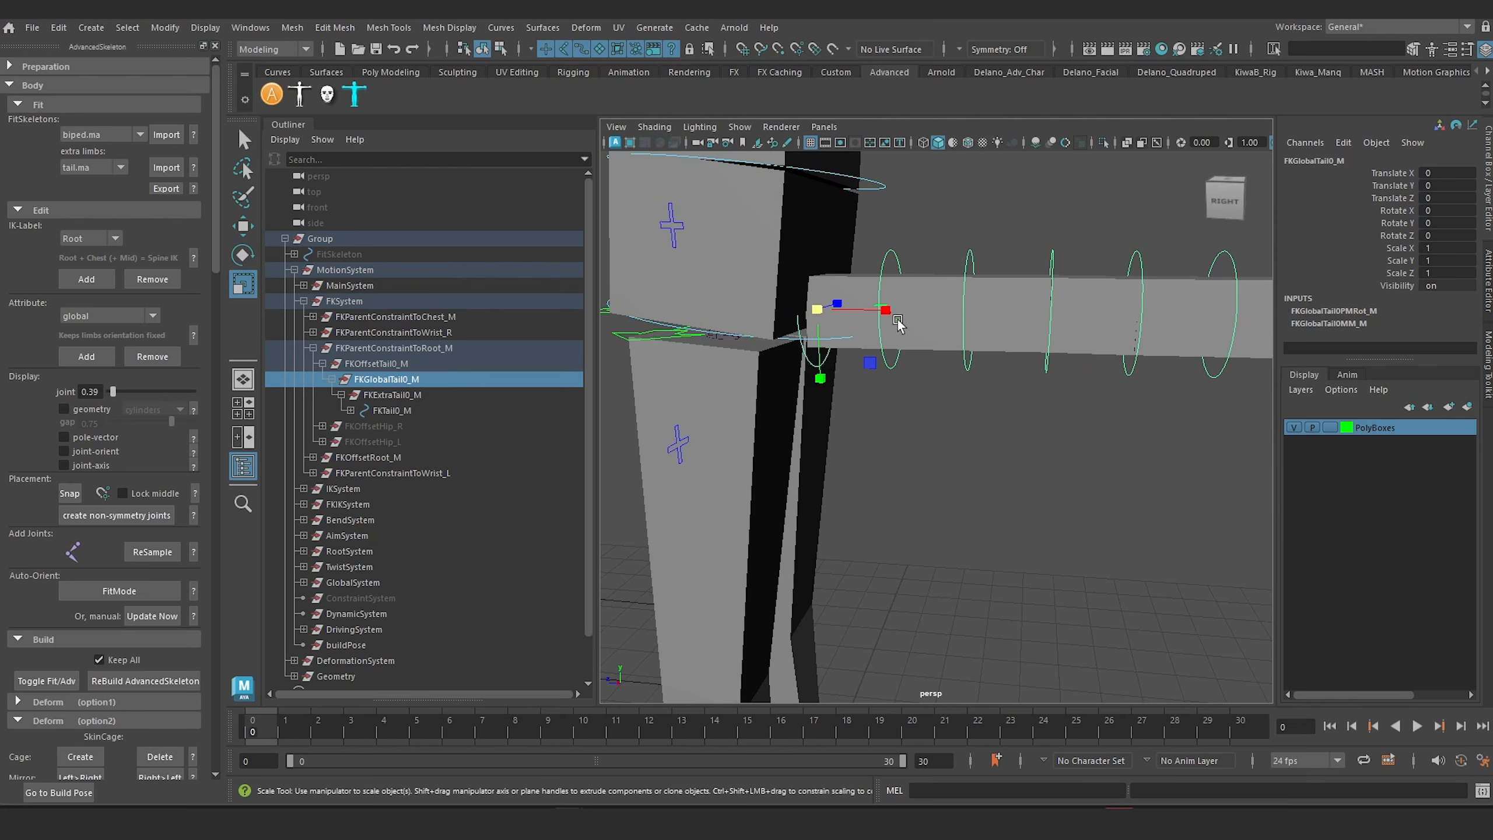
alt+middle_drag(898, 324, 902, 359)
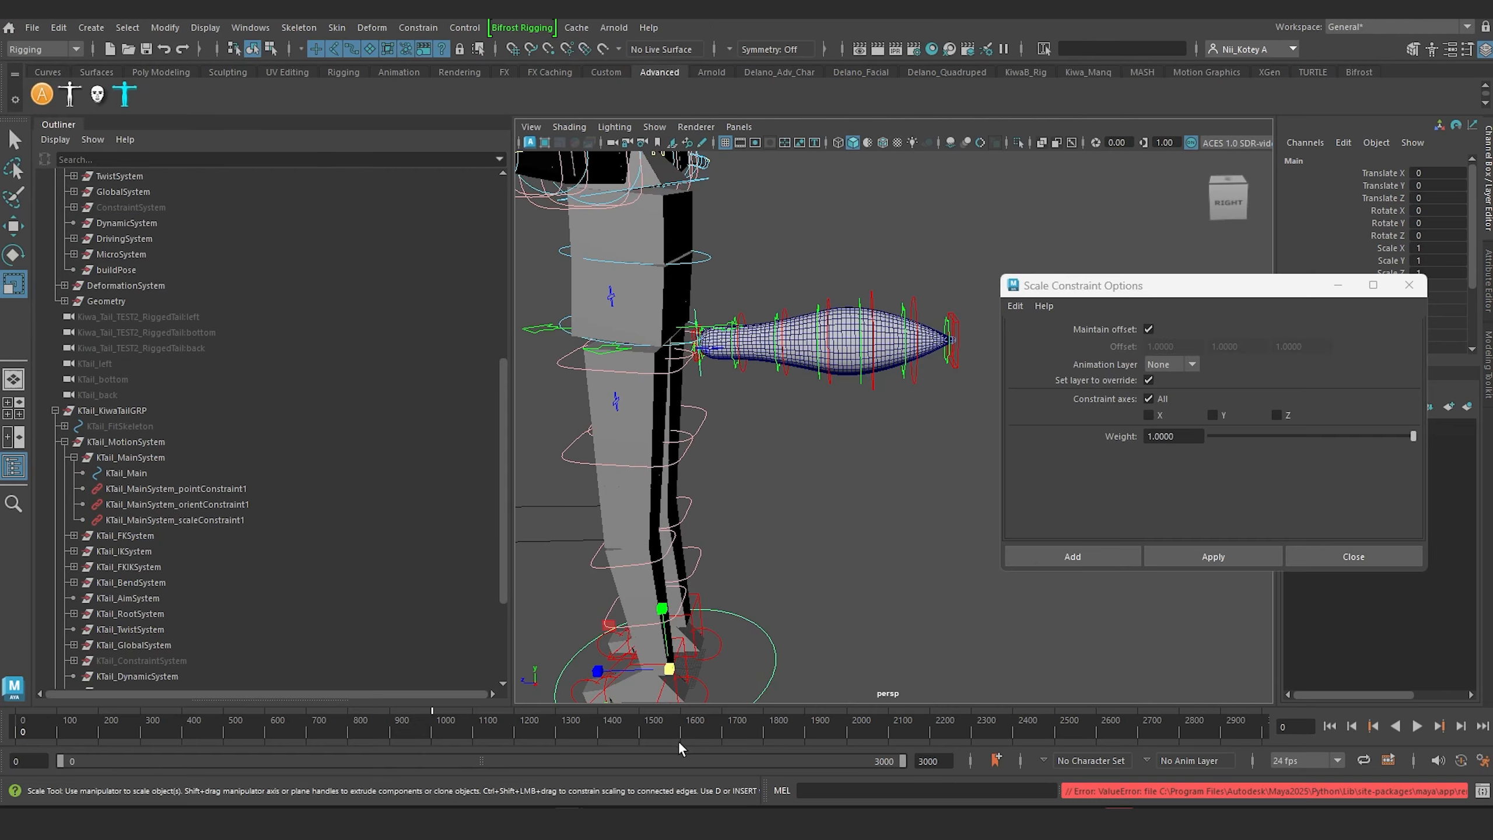
Step: Inspect the base of the rigged tail mesh and select its KTail_Main control
alt+middle_drag(796, 441, 870, 493)
scroll(827, 488, up, 3)
alt+drag(828, 488, 845, 482)
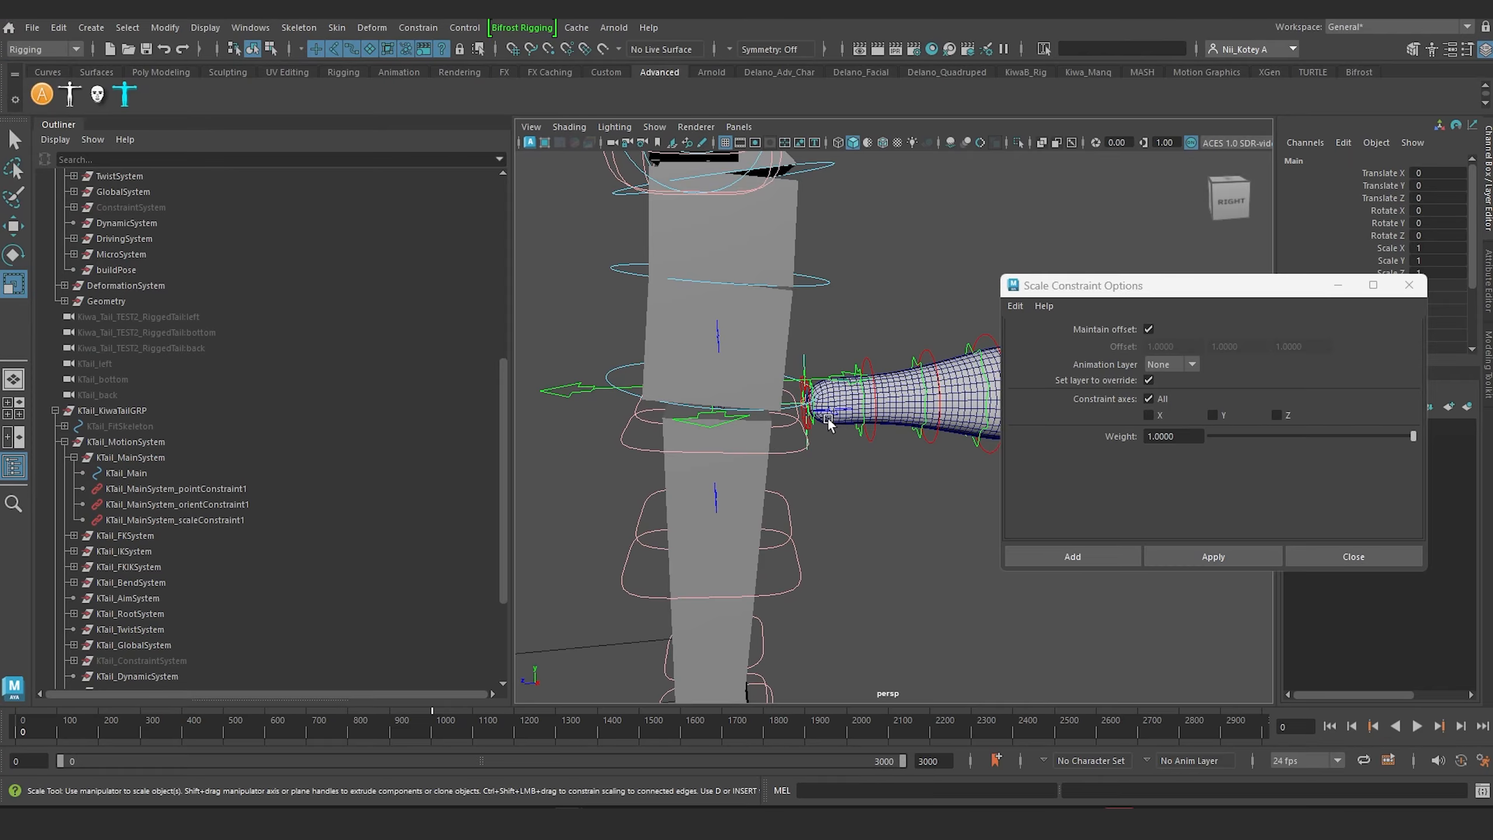
alt+middle_drag(817, 407, 770, 394)
scroll(767, 393, up, 8)
alt+middle_drag(535, 235, 767, 434)
alt+drag(644, 437, 763, 400)
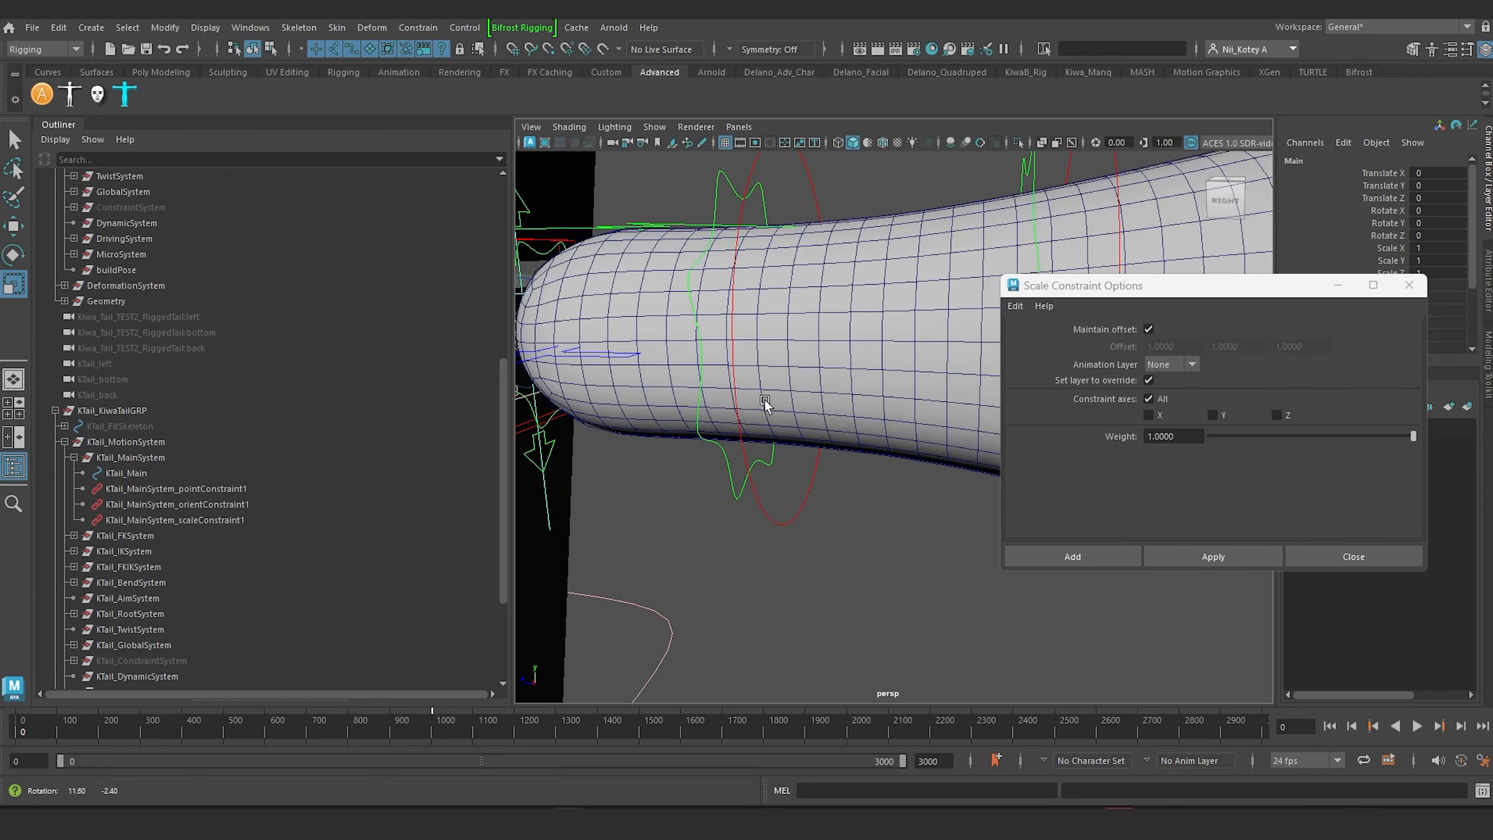
alt+middle_drag(734, 347, 853, 441)
click(627, 377)
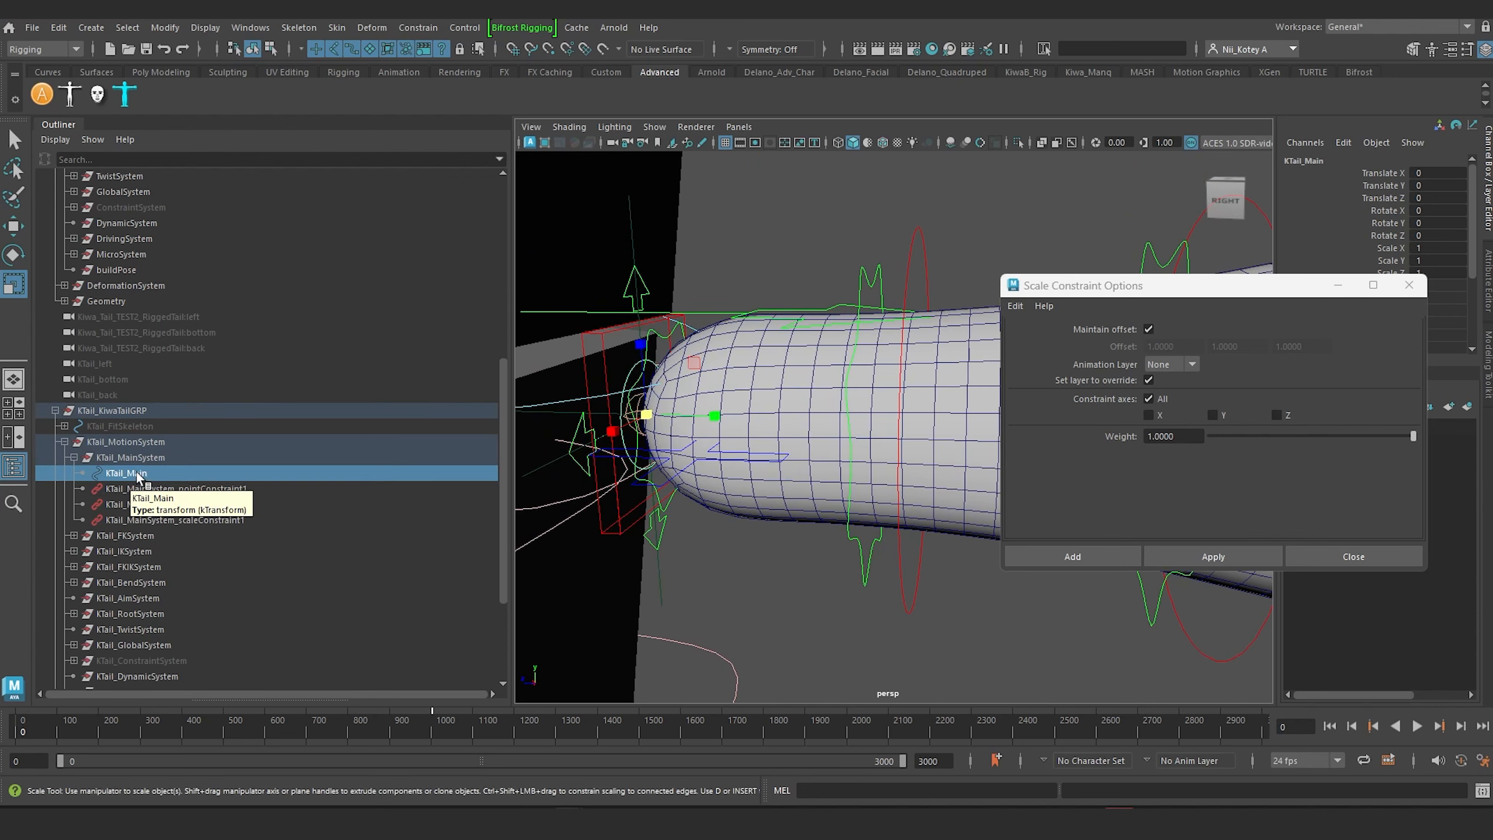
click(123, 472)
Step: Select the KTail_MainSystem group that holds the point, orient and scale constraints, and inspect it at the tail's base
scroll(663, 451, down, 7)
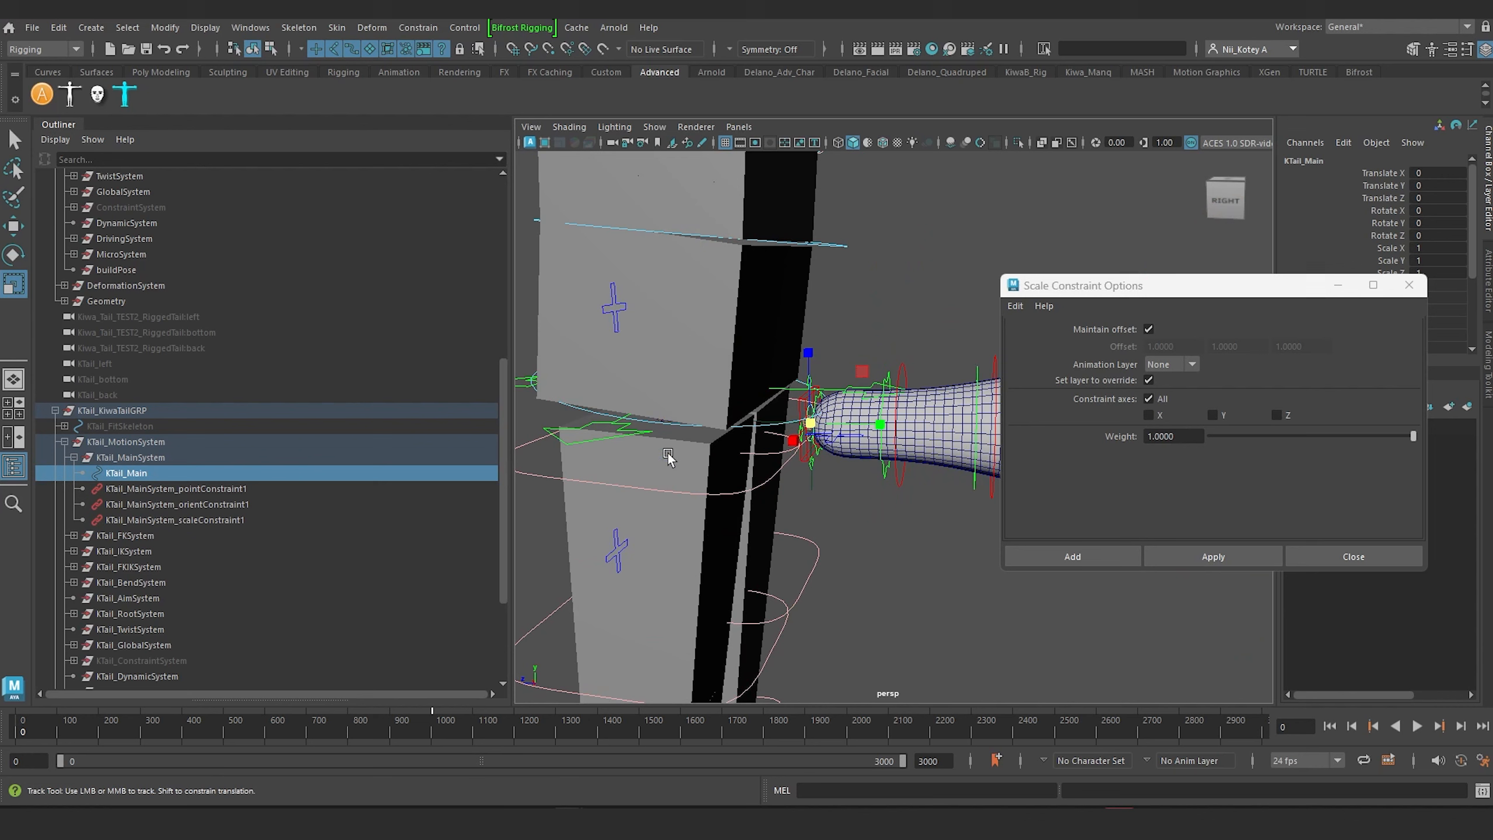
alt+middle_drag(669, 457, 594, 478)
scroll(701, 487, up, 3)
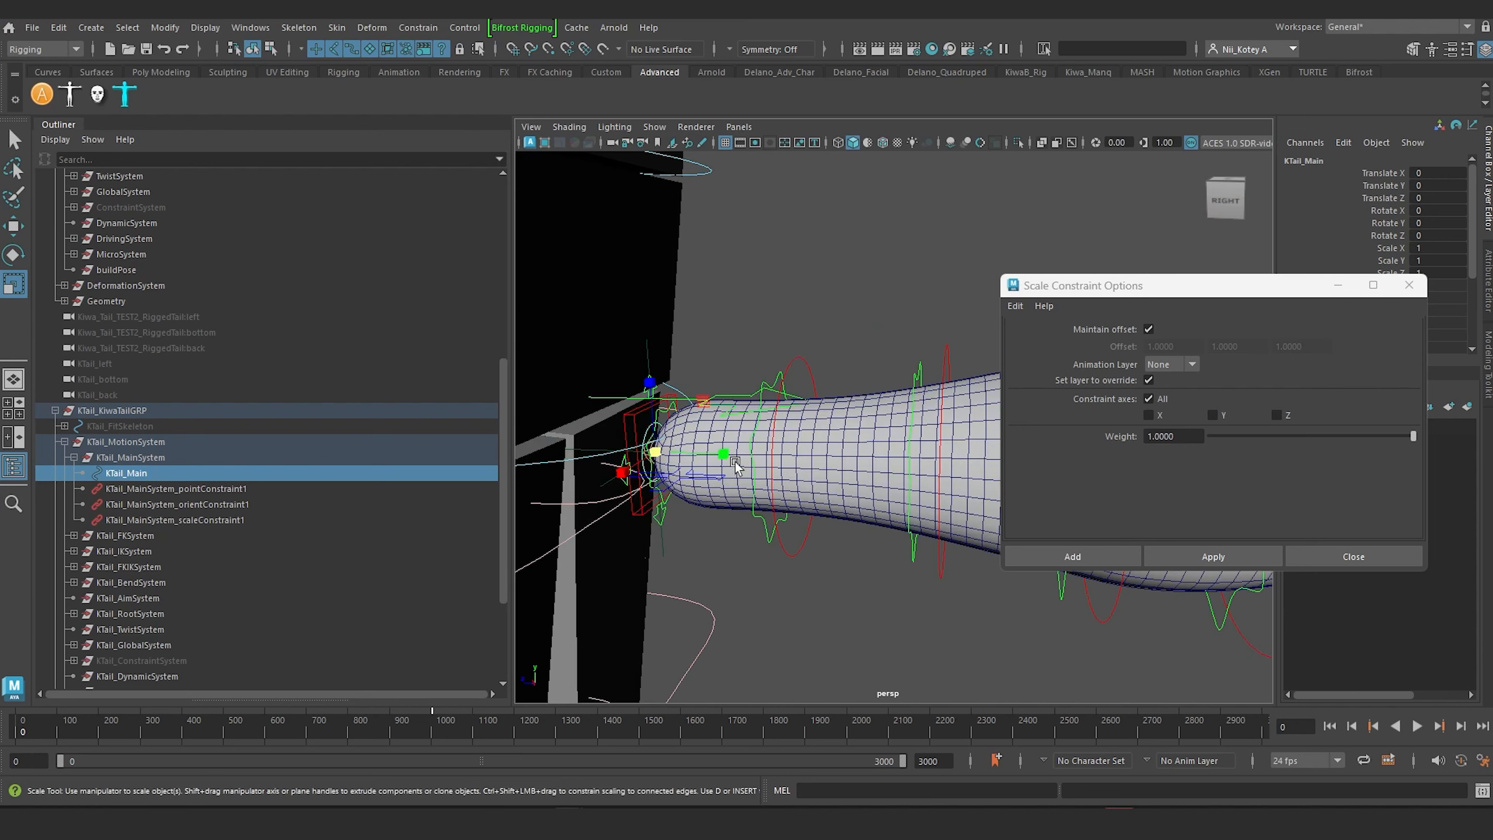
alt+drag(736, 462, 759, 459)
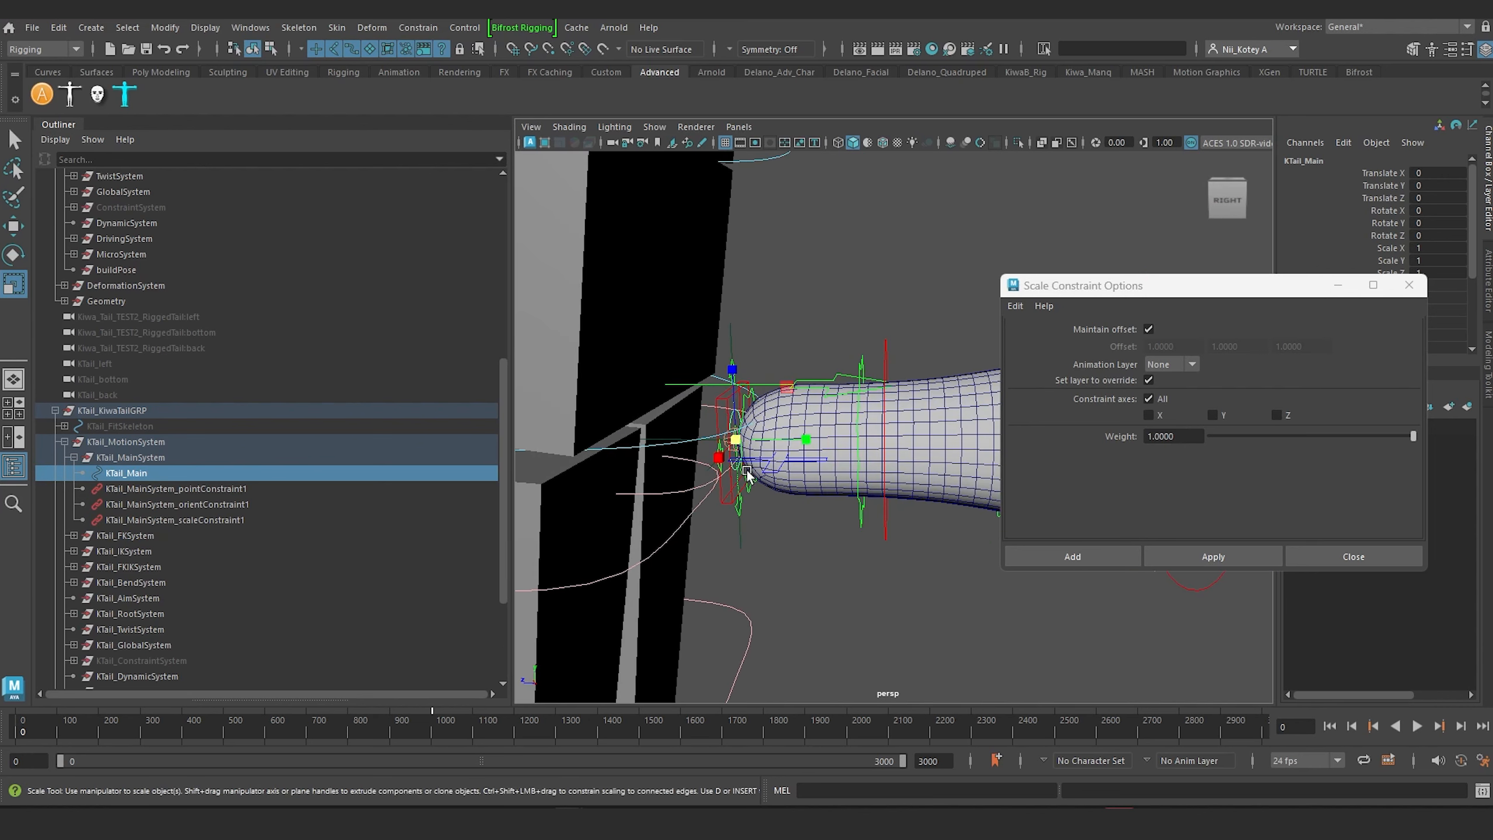
click(127, 459)
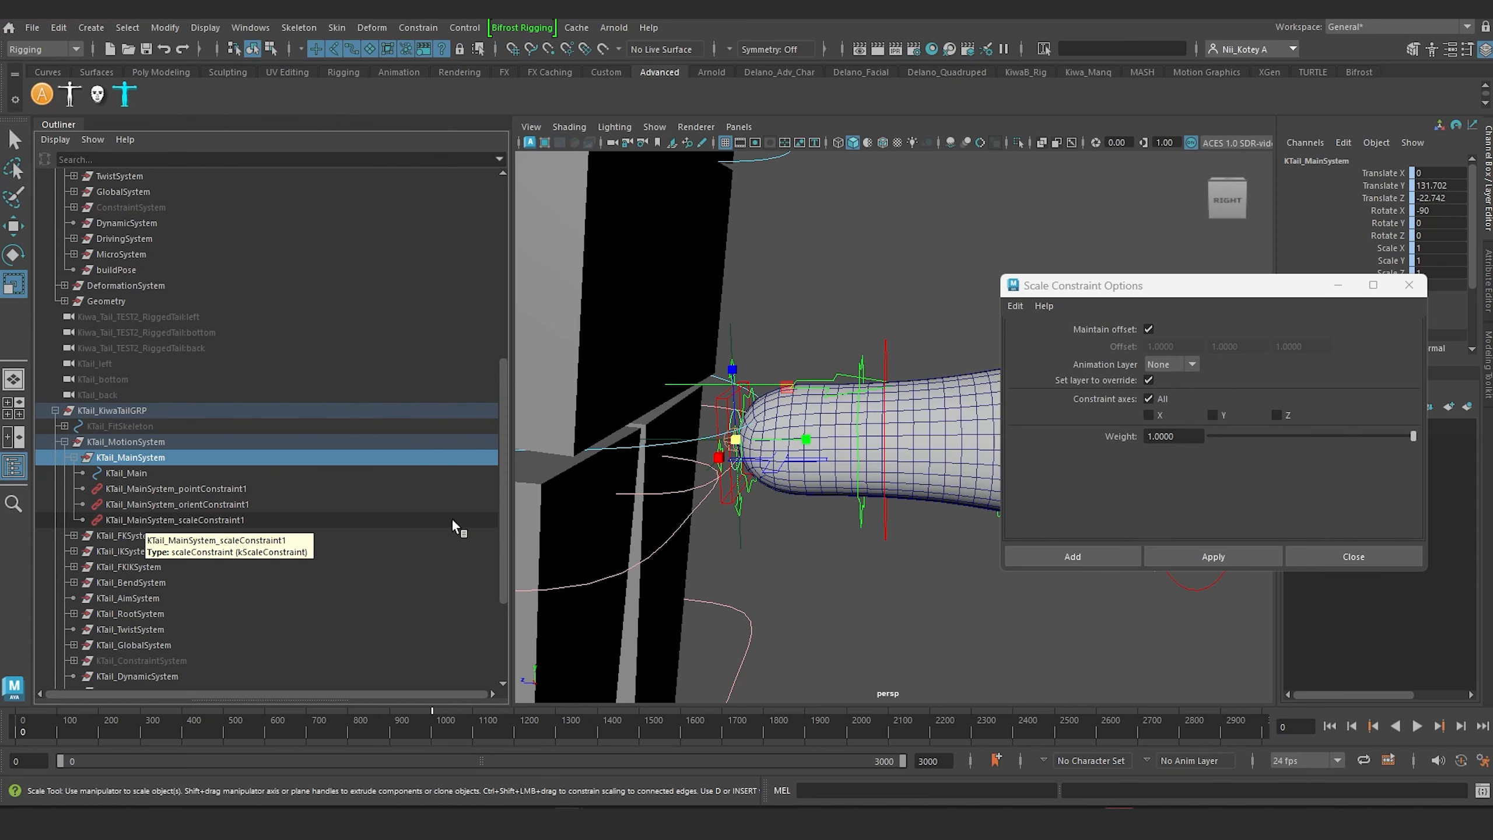
scroll(757, 523, down, 6)
alt+drag(757, 523, 714, 436)
alt+middle_drag(714, 440, 717, 484)
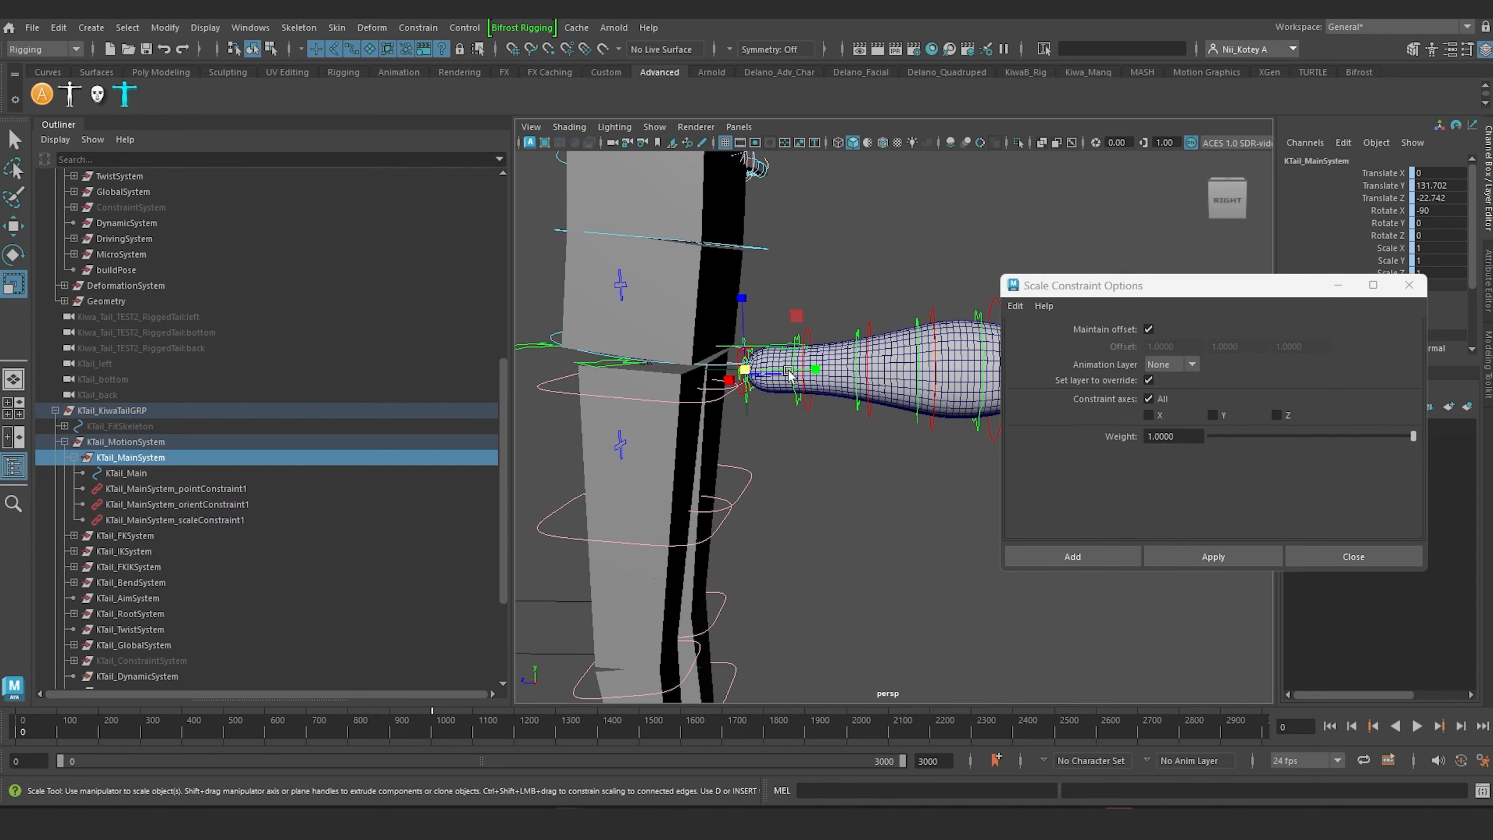
Step: Examine where the tail's base controls meet the hip area of the body rig
alt+middle_drag(812, 457, 779, 301)
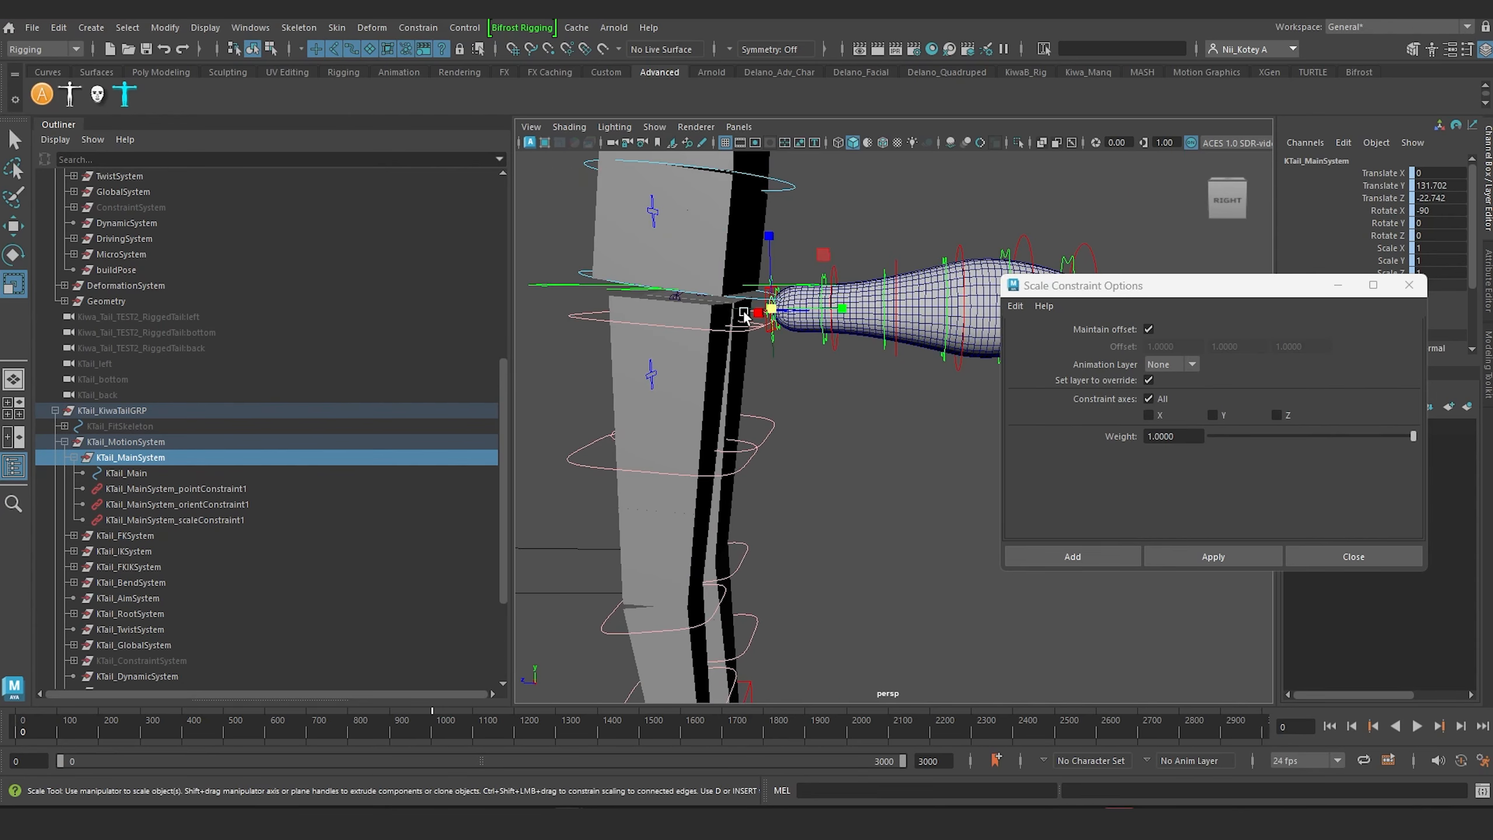
alt+middle_drag(823, 377, 844, 399)
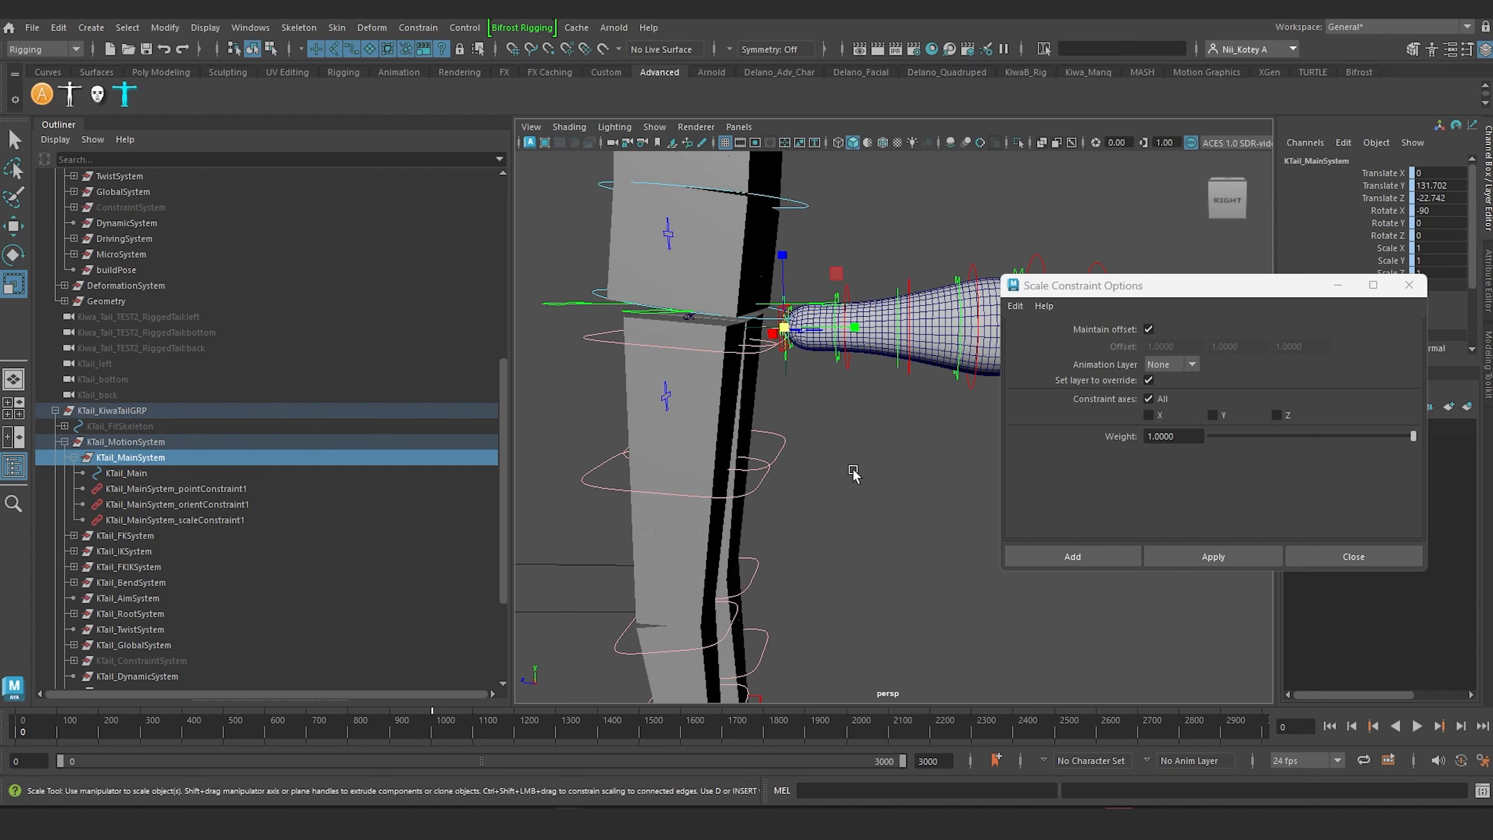
alt+middle_drag(862, 554, 832, 327)
drag(816, 527, 854, 592)
alt+middle_drag(831, 410, 854, 496)
alt+middle_drag(752, 414, 763, 508)
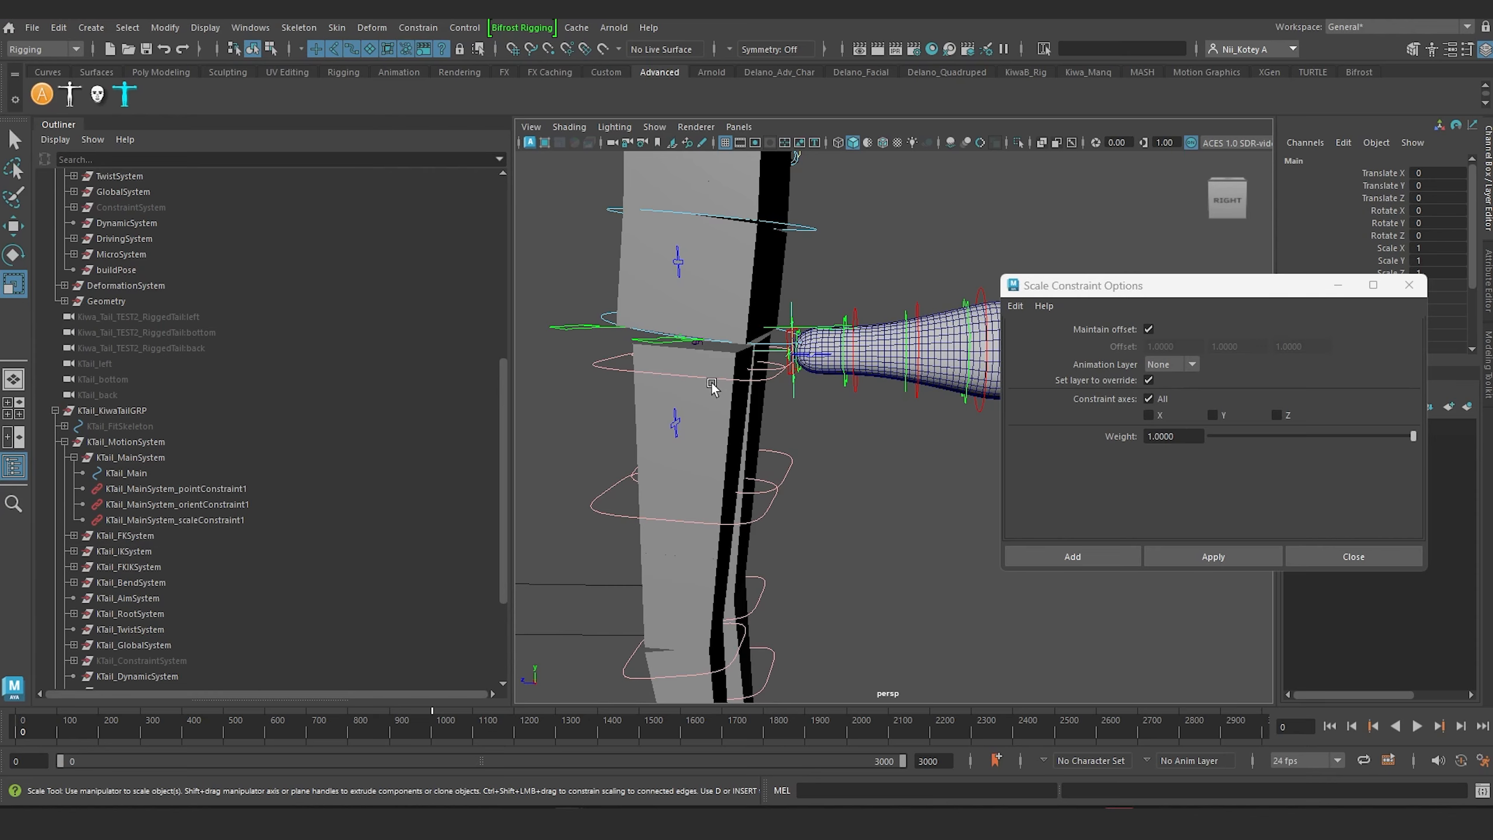
scroll(713, 386, down, 5)
alt+drag(730, 397, 693, 411)
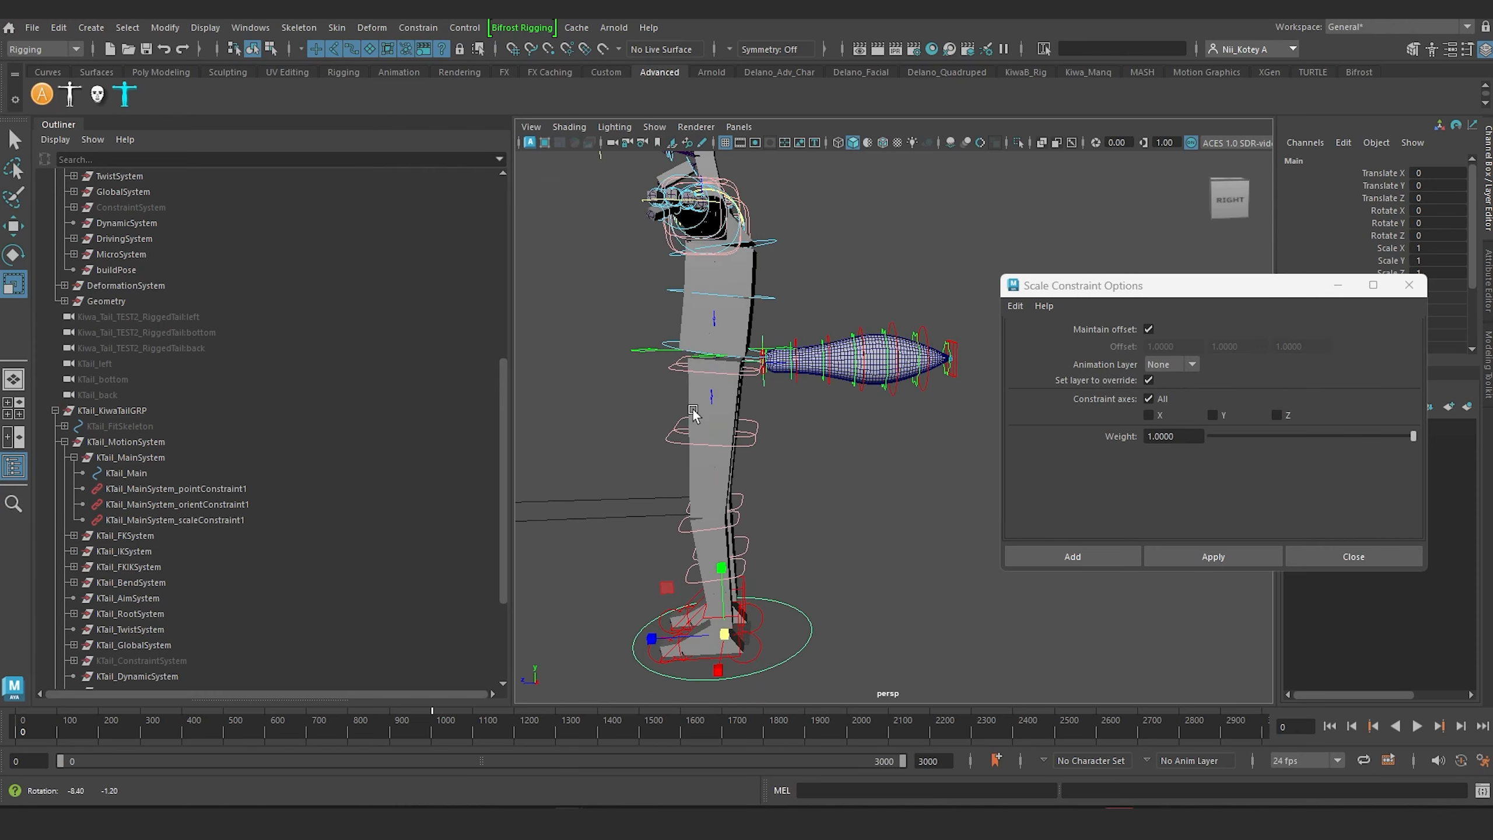
scroll(771, 495, up, 6)
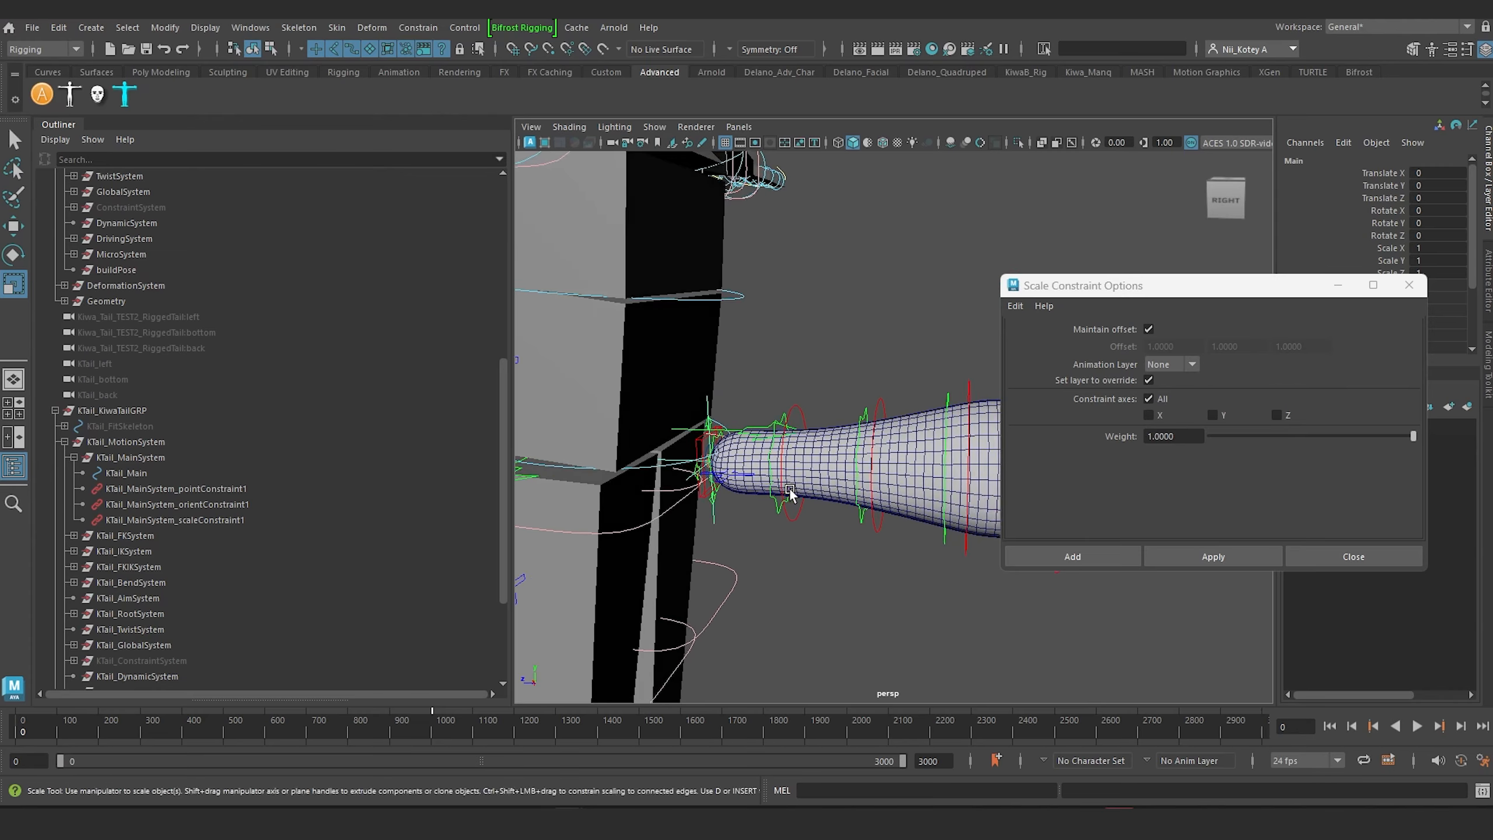
scroll(790, 493, up, 6)
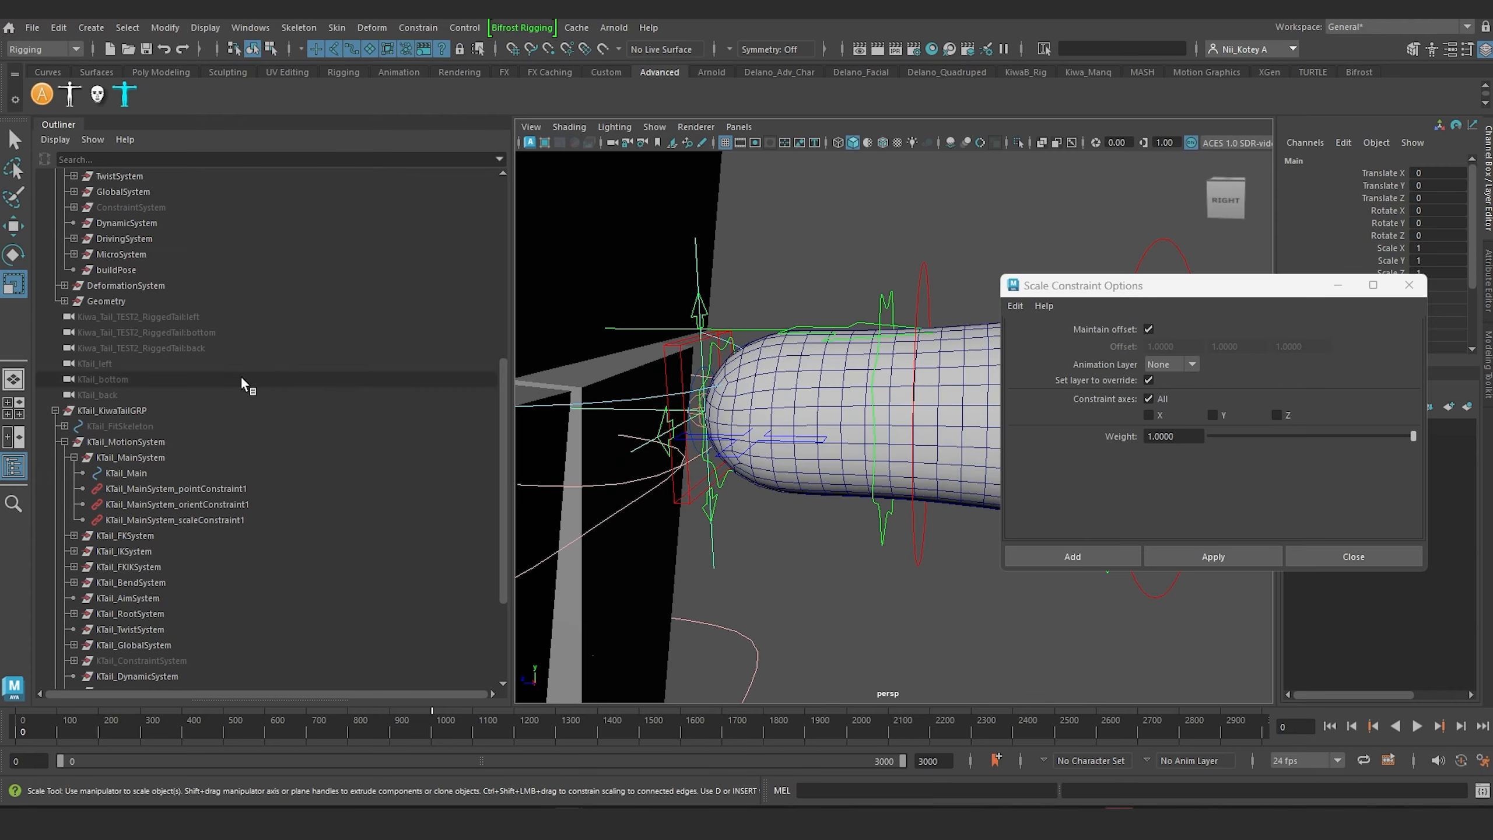
Step: Test scaling the tail up uniformly with its KTail_Main control, and undo the scaling
click(124, 473)
scroll(693, 444, down, 6)
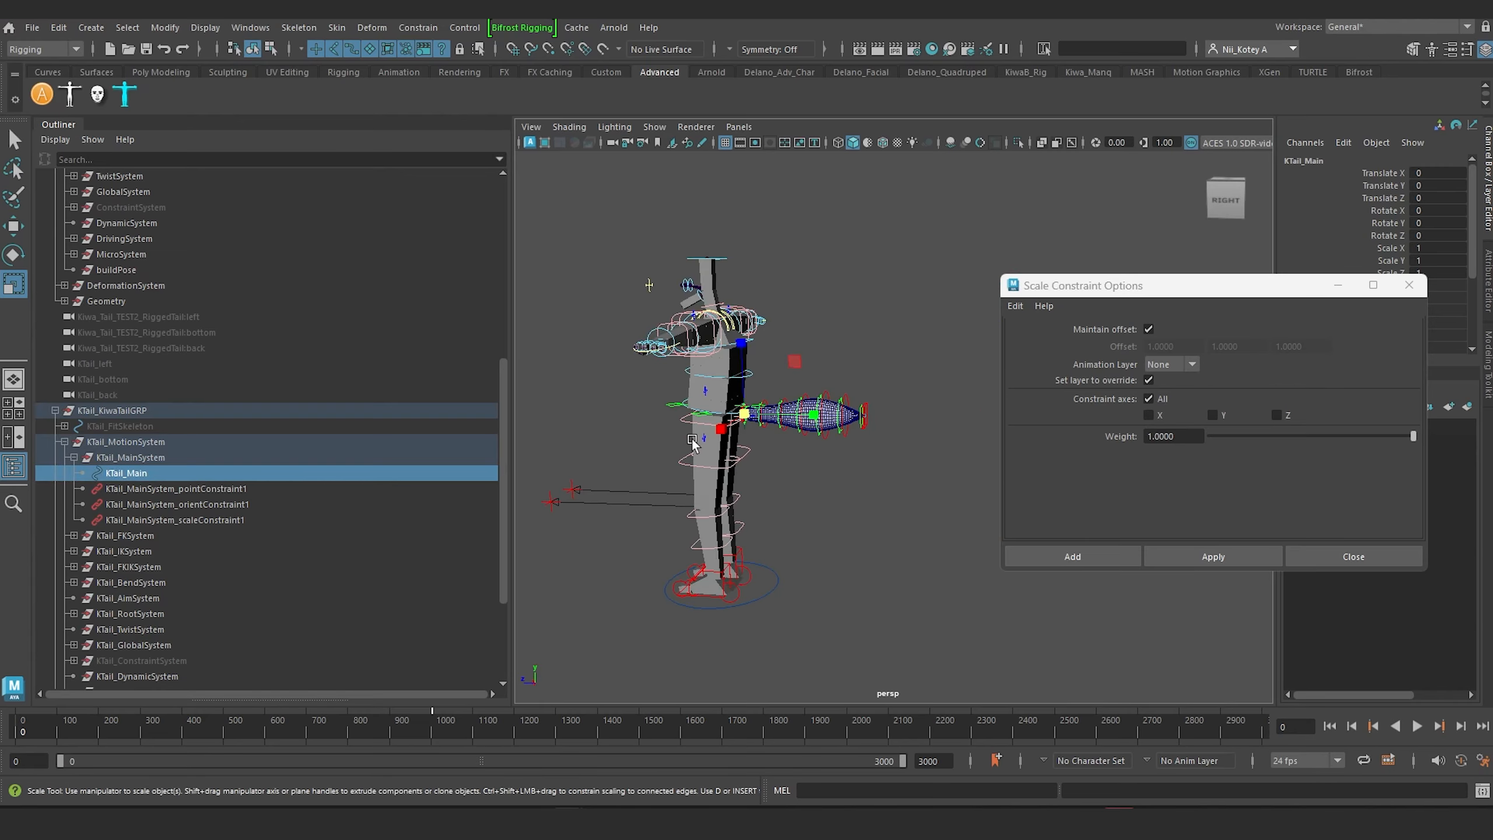
scroll(692, 440, up, 5)
drag(617, 402, 634, 410)
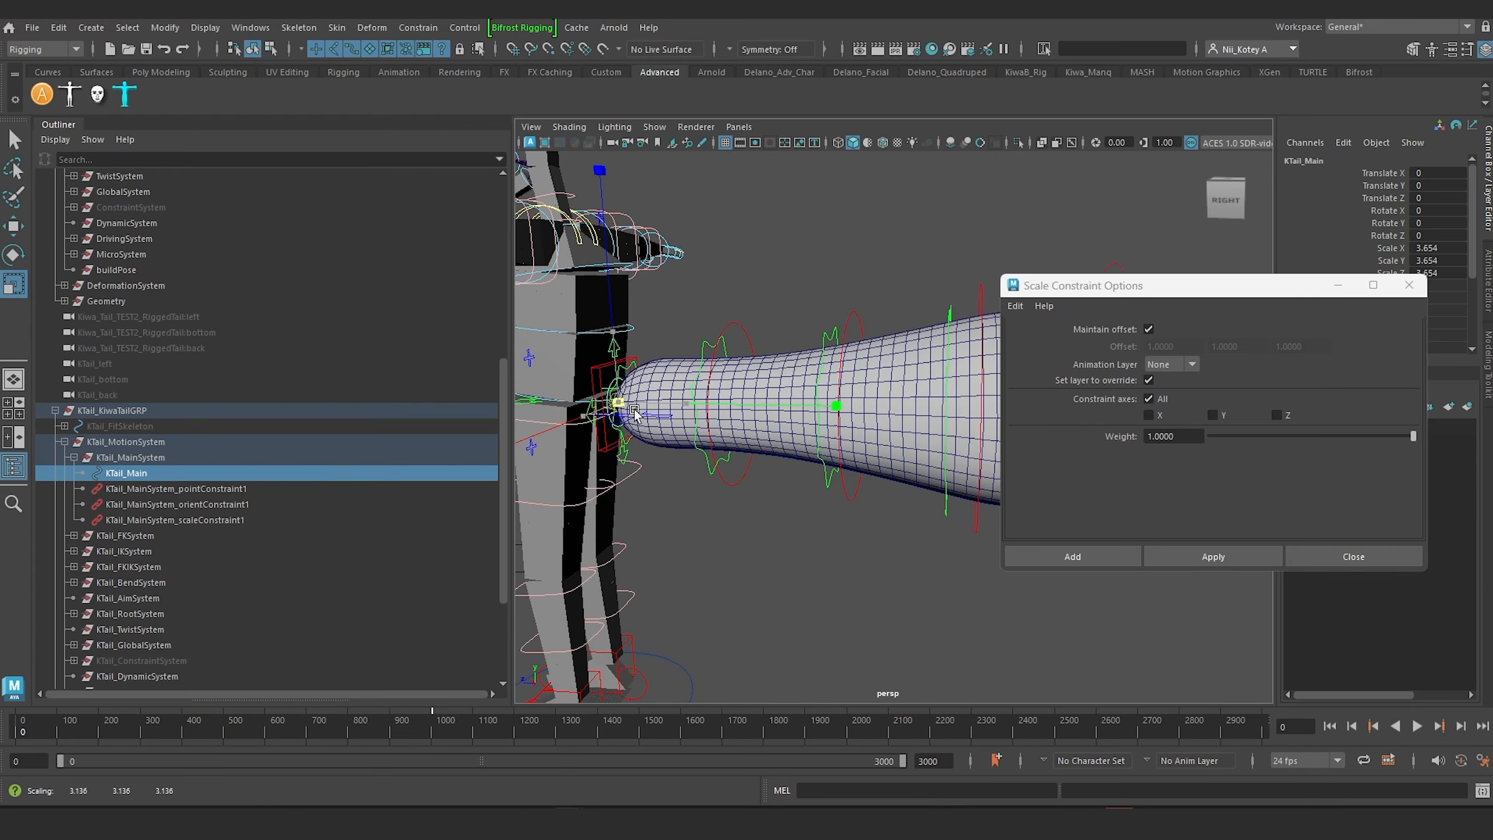
key(ctrl+z)
scroll(764, 435, down, 6)
scroll(792, 444, up, 2)
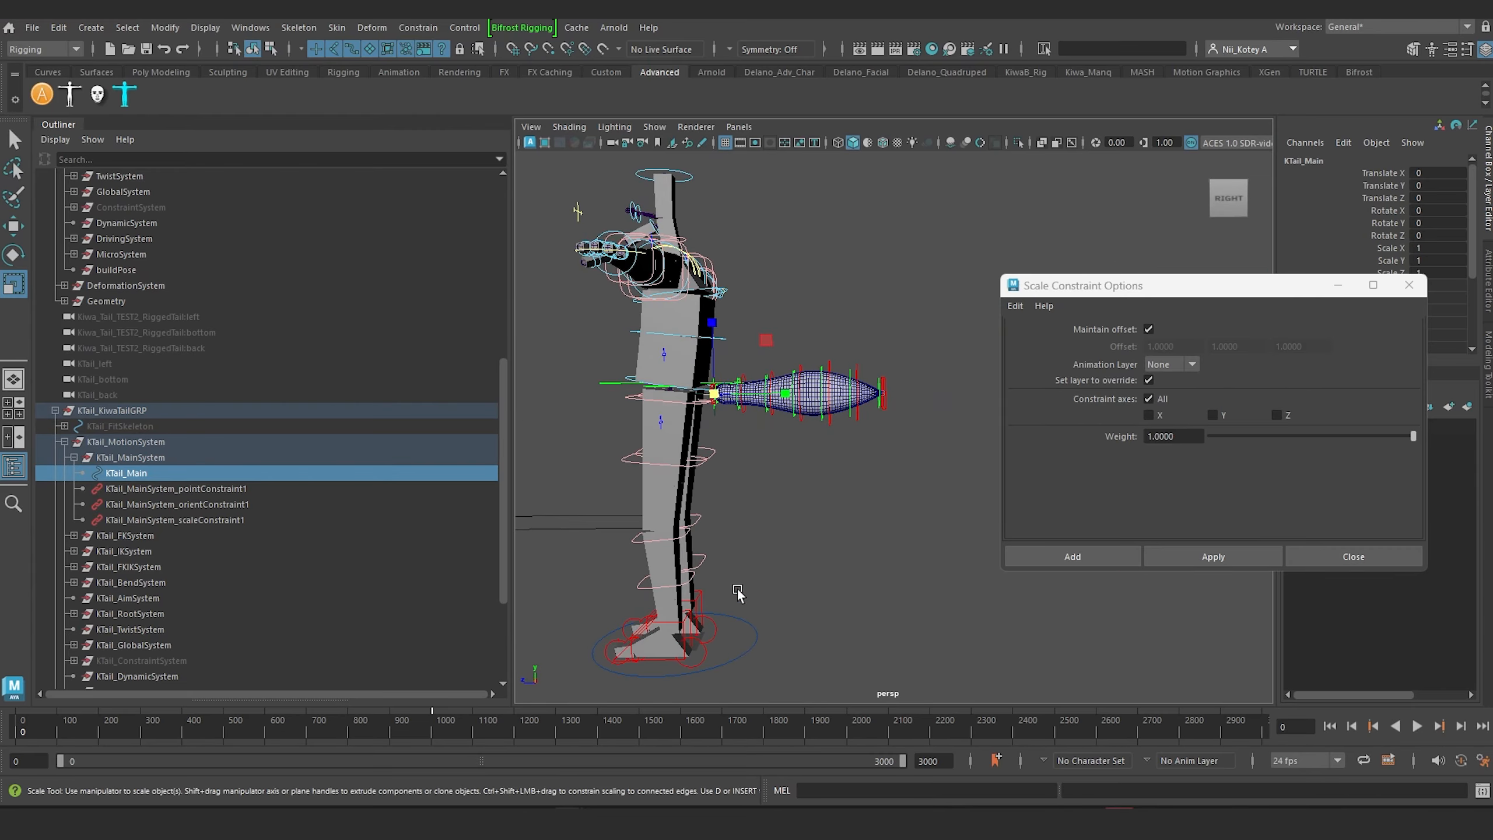
Step: Select the body rig's Main control at the feet, test scaling it uniformly, and undo the scaling
click(752, 616)
scroll(769, 635, down, 2)
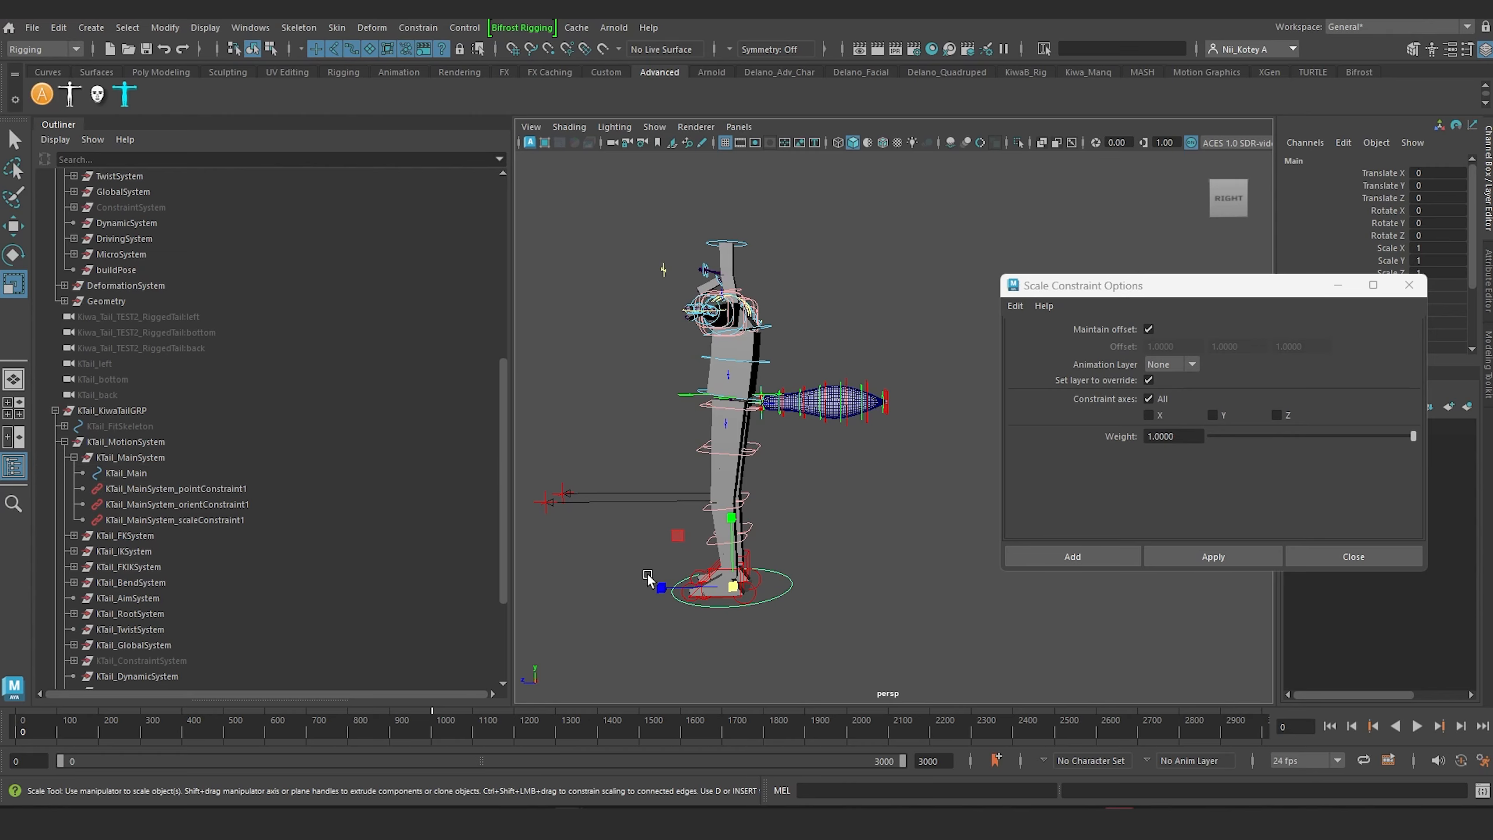
drag(736, 582, 628, 629)
key(ctrl+z)
scroll(793, 490, up, 6)
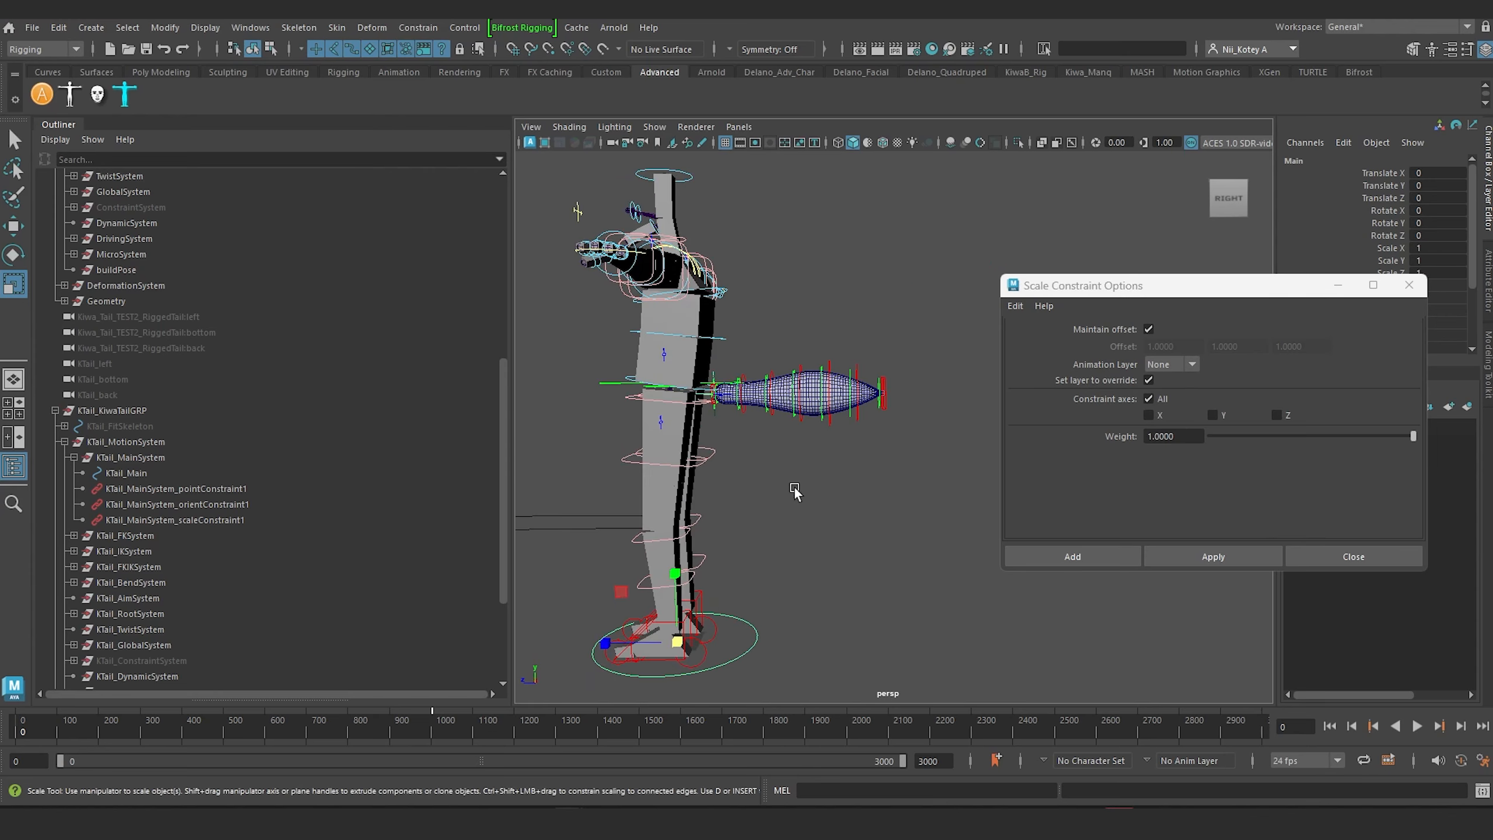
Step: Move the Scale Constraint Options window clear of the tail and the Main control's attributes
alt+middle_drag(793, 488, 910, 553)
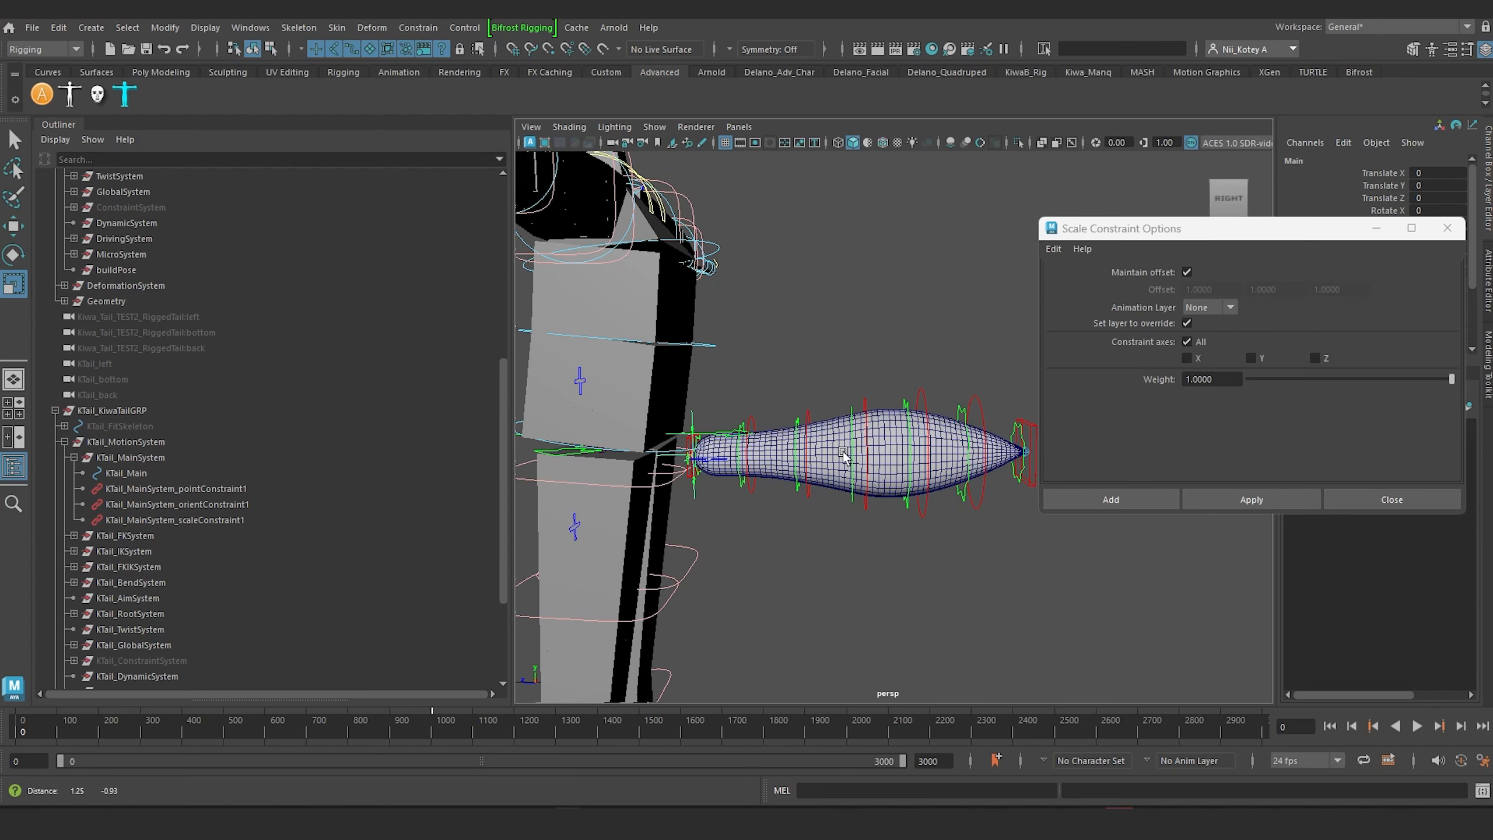
alt+middle_drag(637, 462, 573, 412)
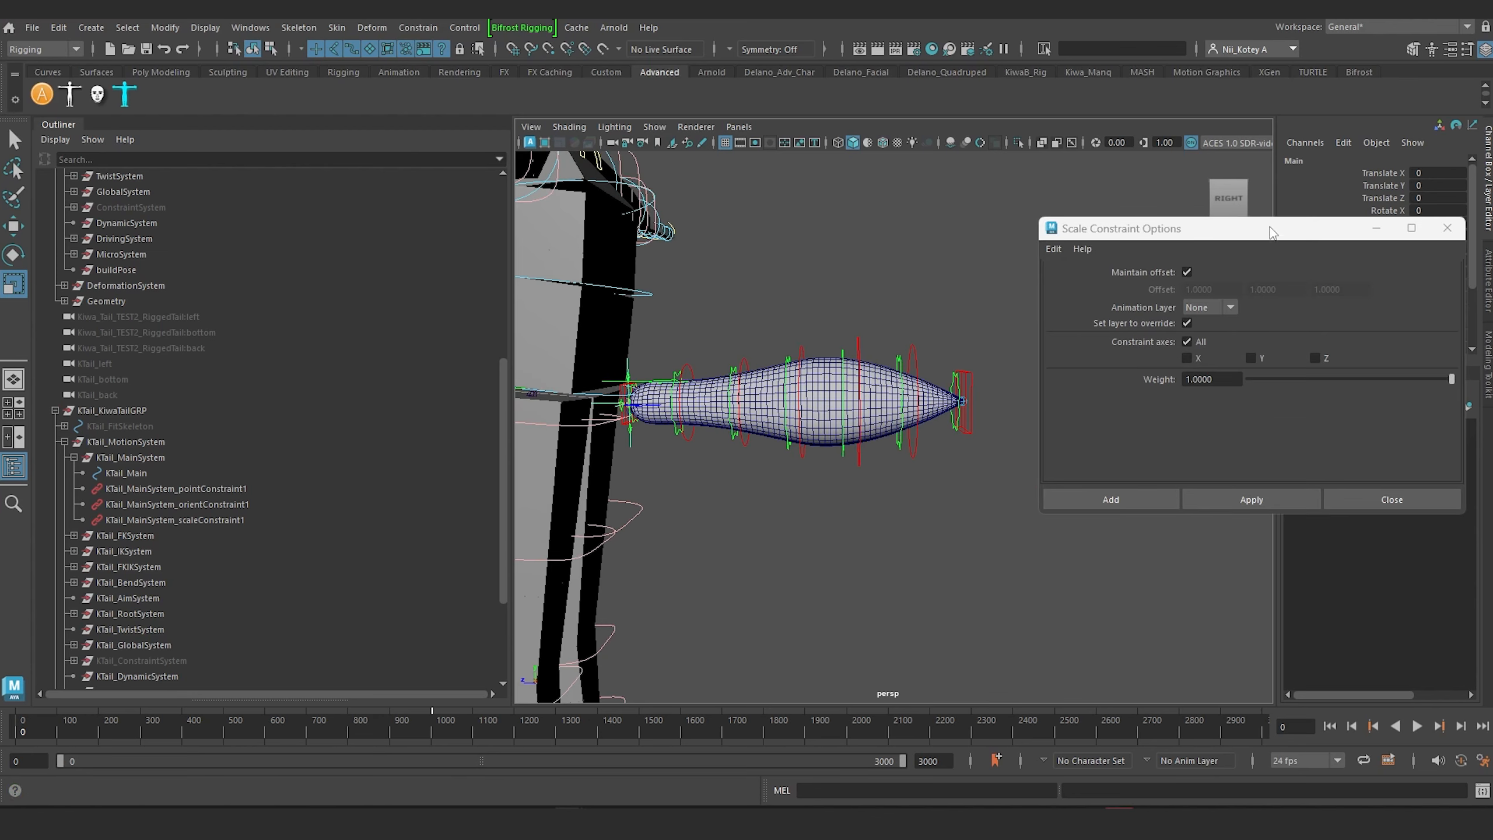
drag(1272, 232, 1155, 496)
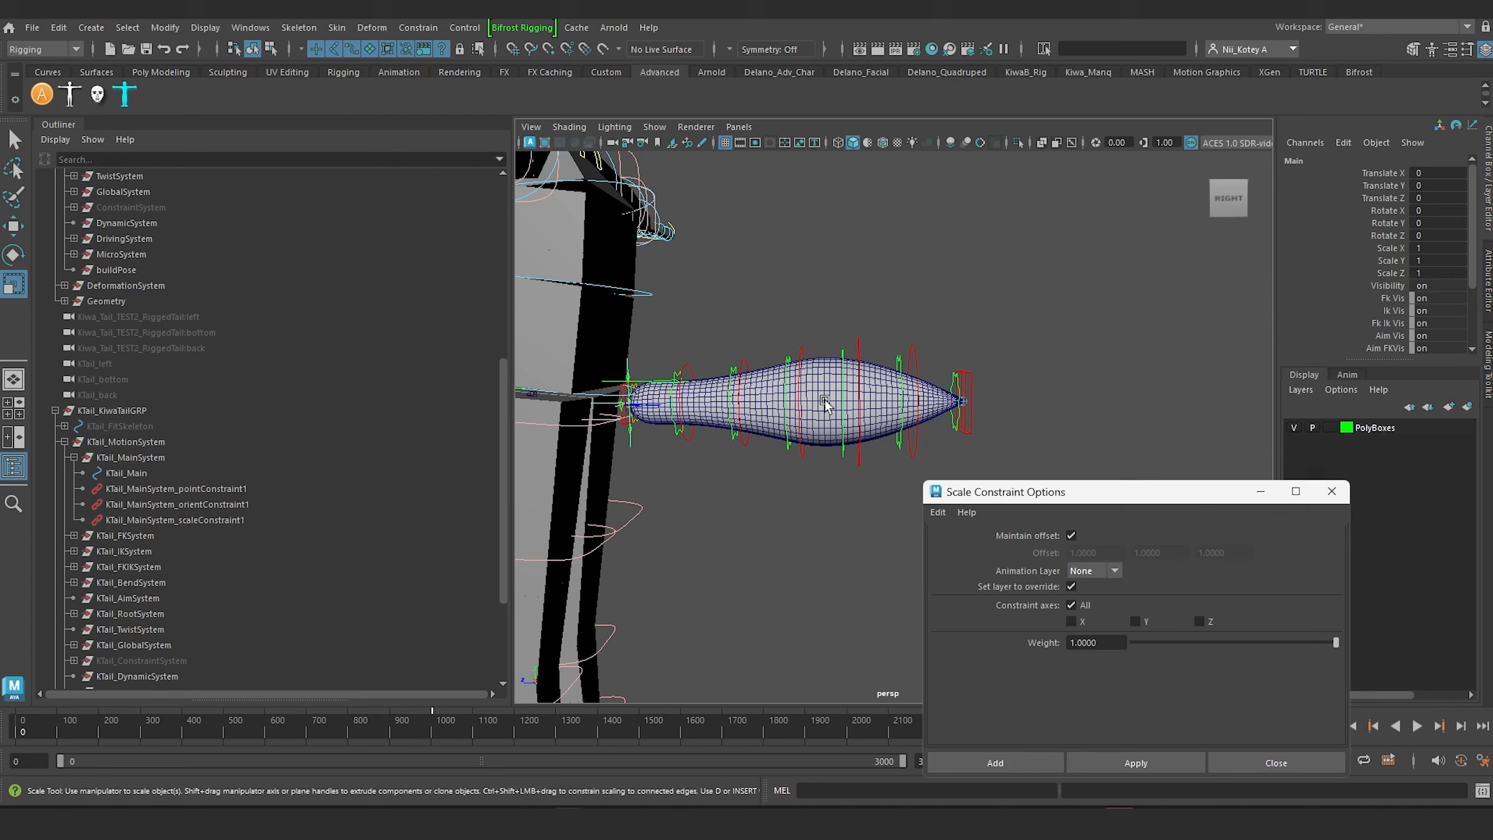
alt+middle_drag(730, 492, 780, 436)
scroll(780, 436, down, 3)
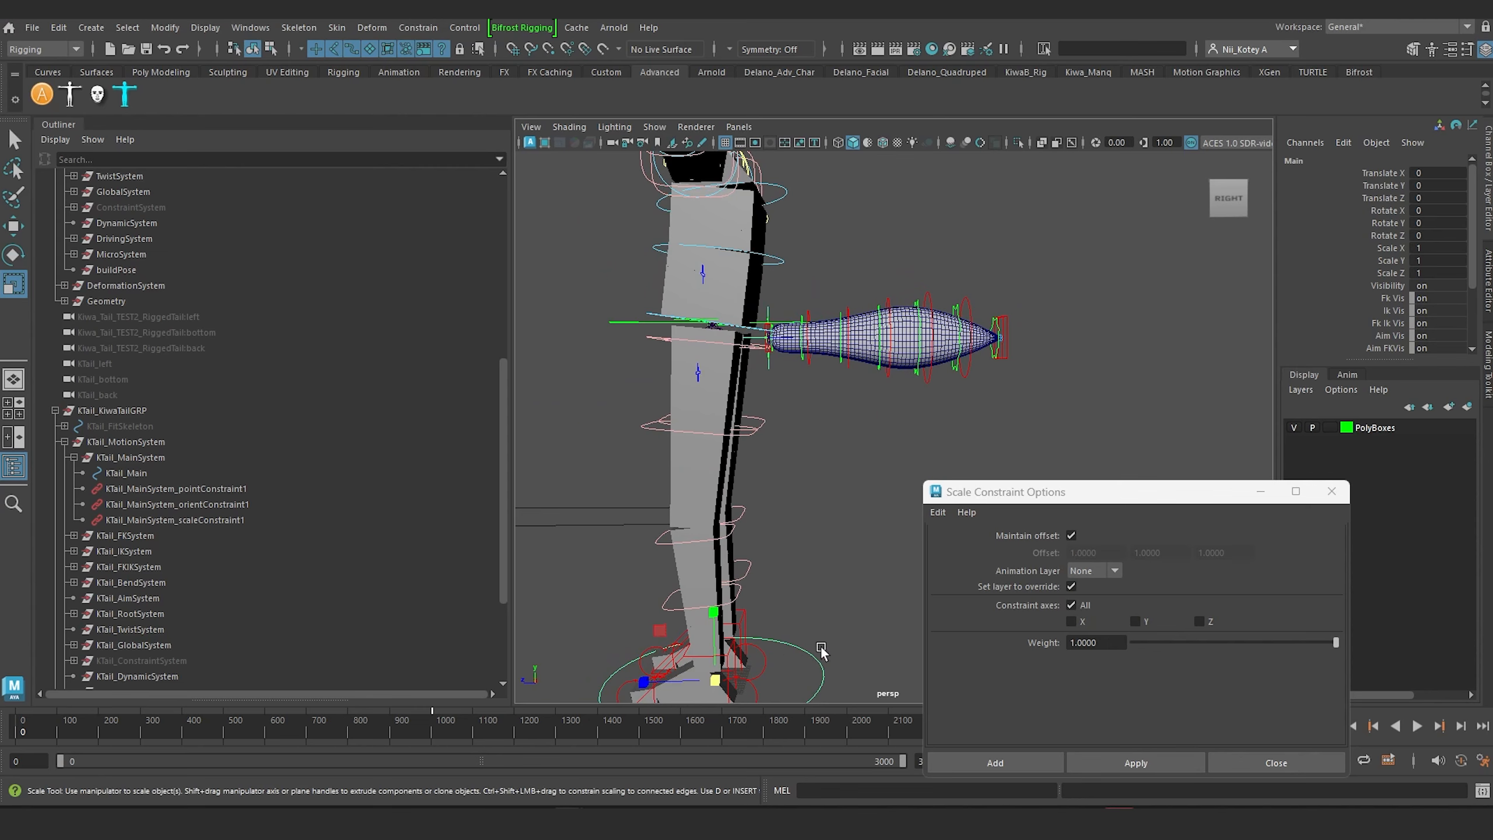
Step: In wireframe display, select the KTail_TailA7_M joint inside the tail and show its detailed attributes and place in the joint hierarchy
click(1489, 293)
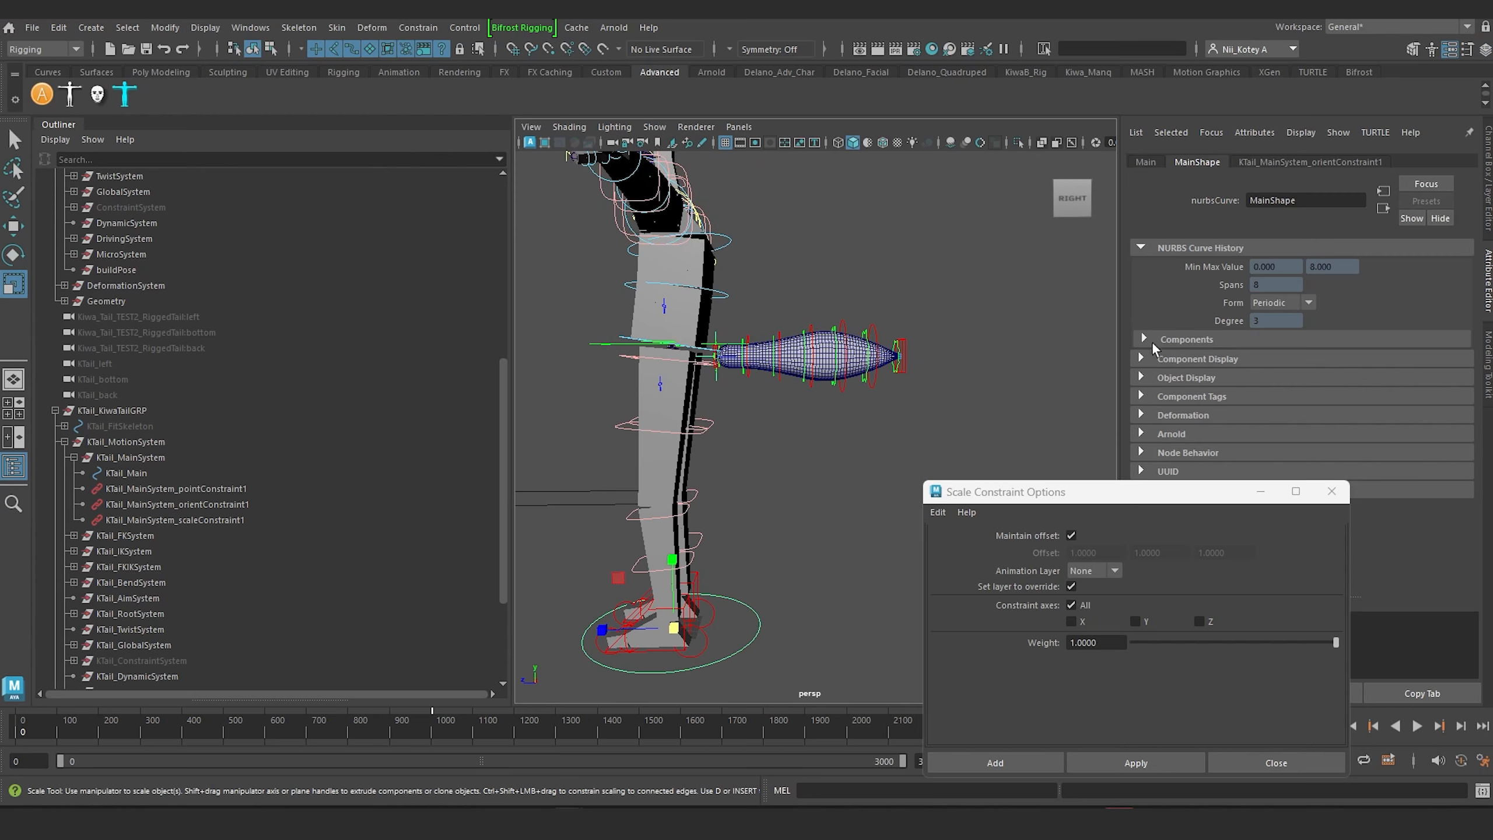
scroll(826, 357, up, 9)
alt+middle_drag(822, 350, 836, 494)
key(4)
alt+middle_drag(842, 368, 835, 348)
scroll(817, 416, up, 10)
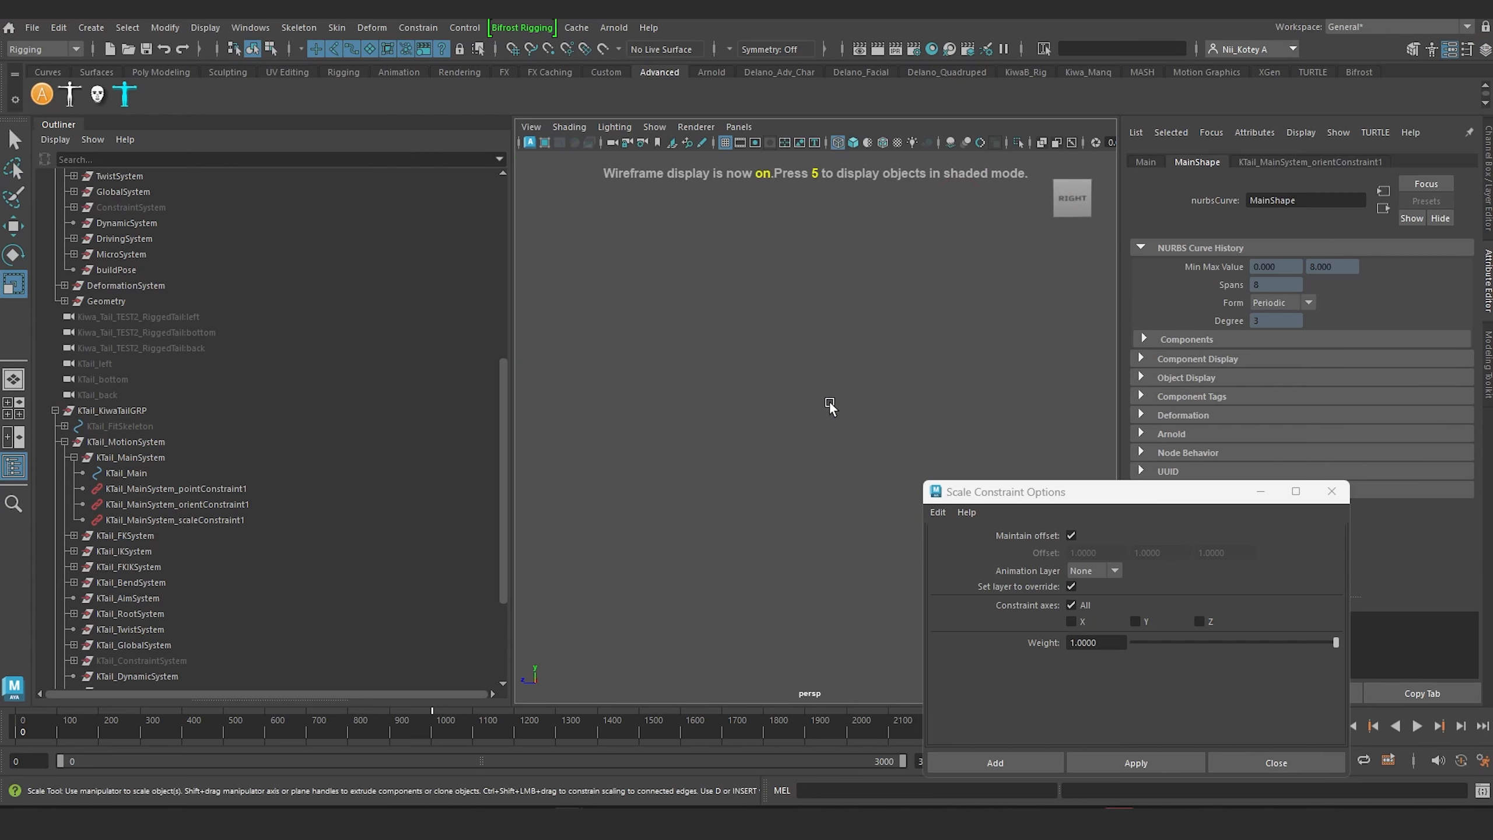
scroll(830, 401, down, 2)
click(782, 269)
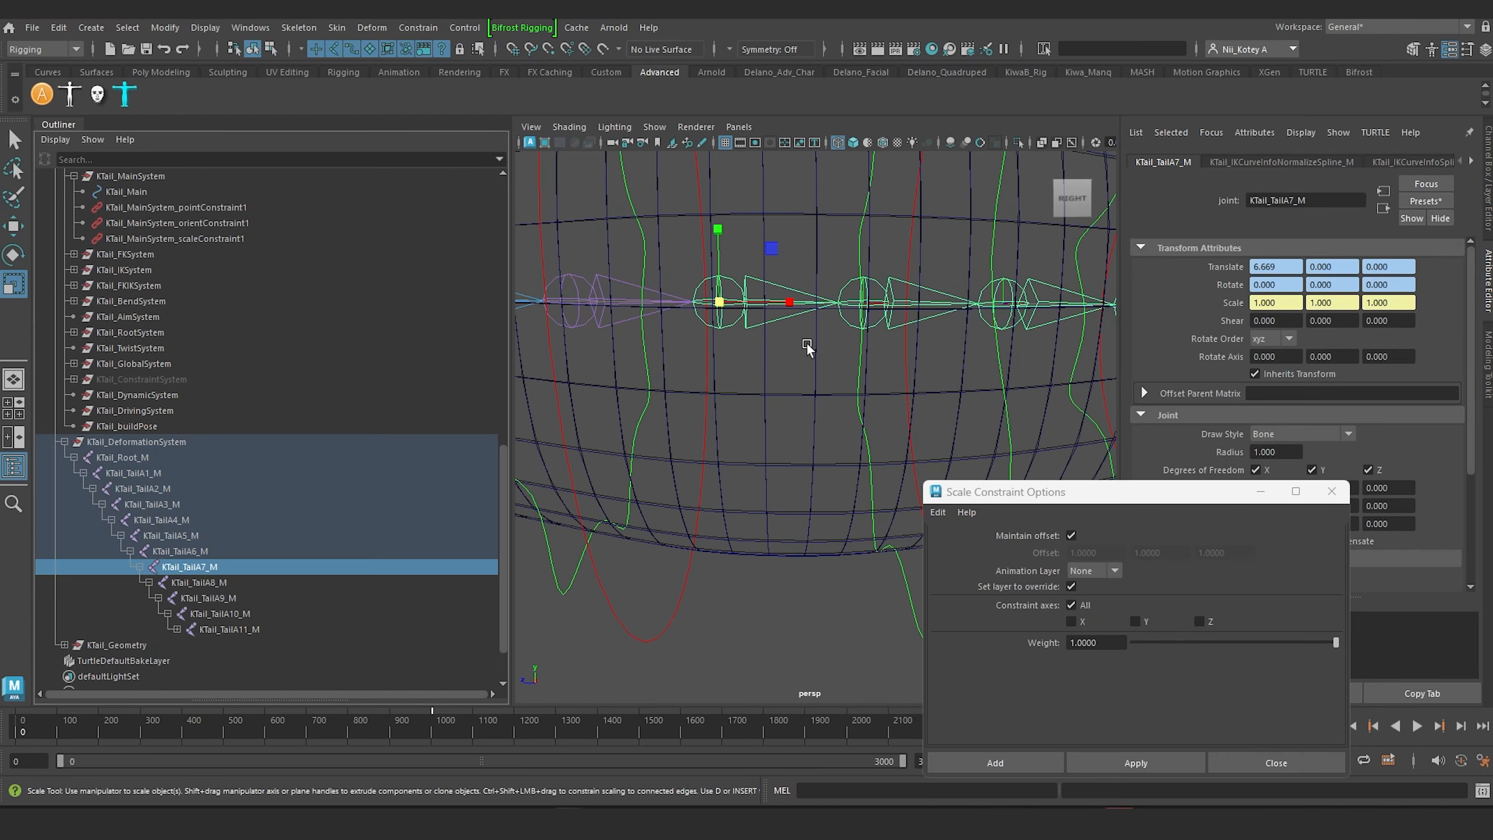
alt+middle_drag(790, 318, 758, 367)
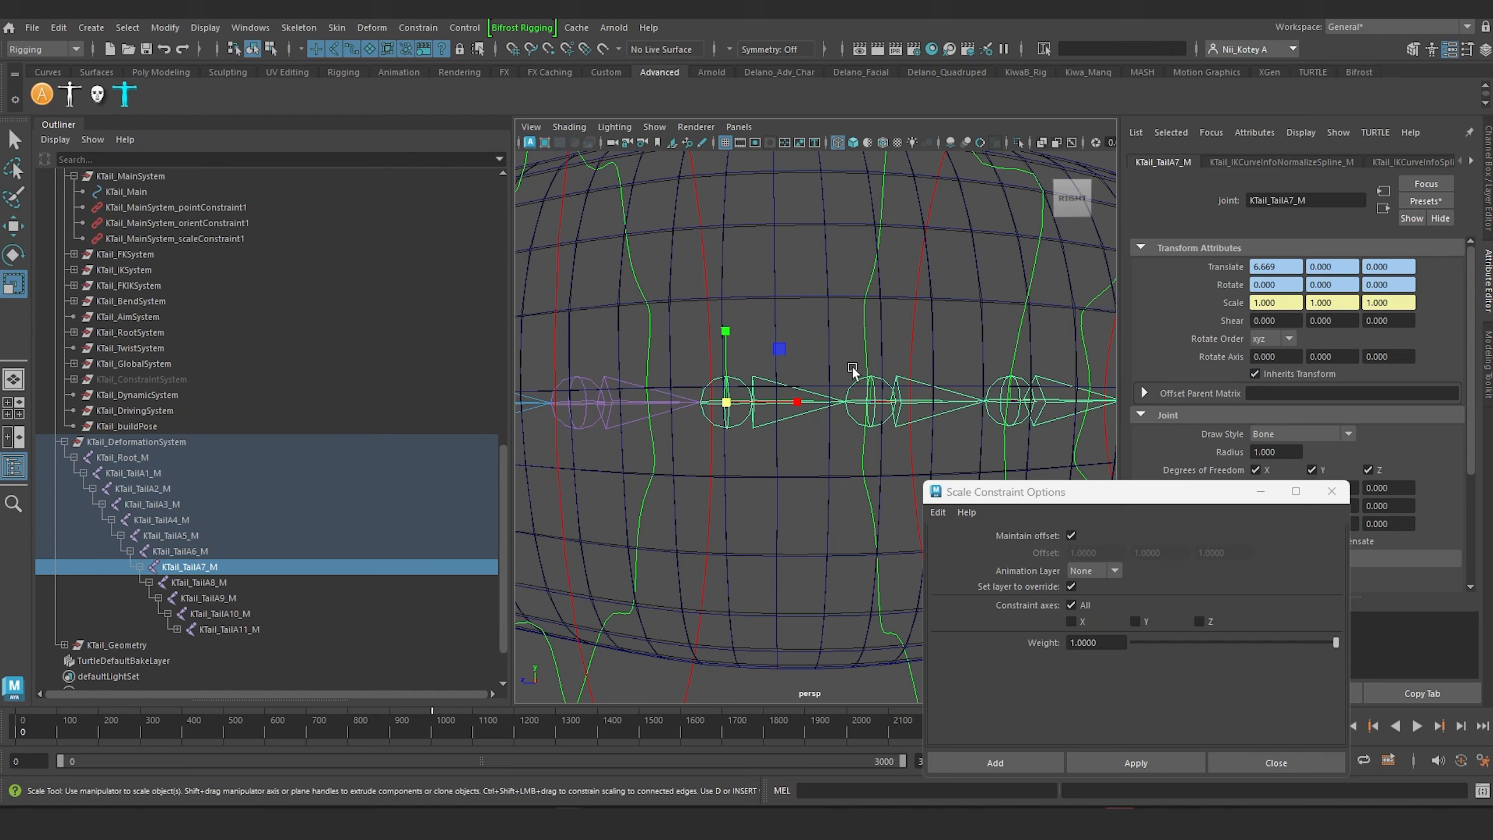
Step: Select the body rig's Main control at the feet and graph its output connections in the Node Editor
scroll(834, 376, down, 10)
alt+middle_drag(833, 376, 939, 339)
click(908, 229)
alt+middle_drag(859, 610, 836, 530)
drag(823, 549, 861, 621)
click(258, 32)
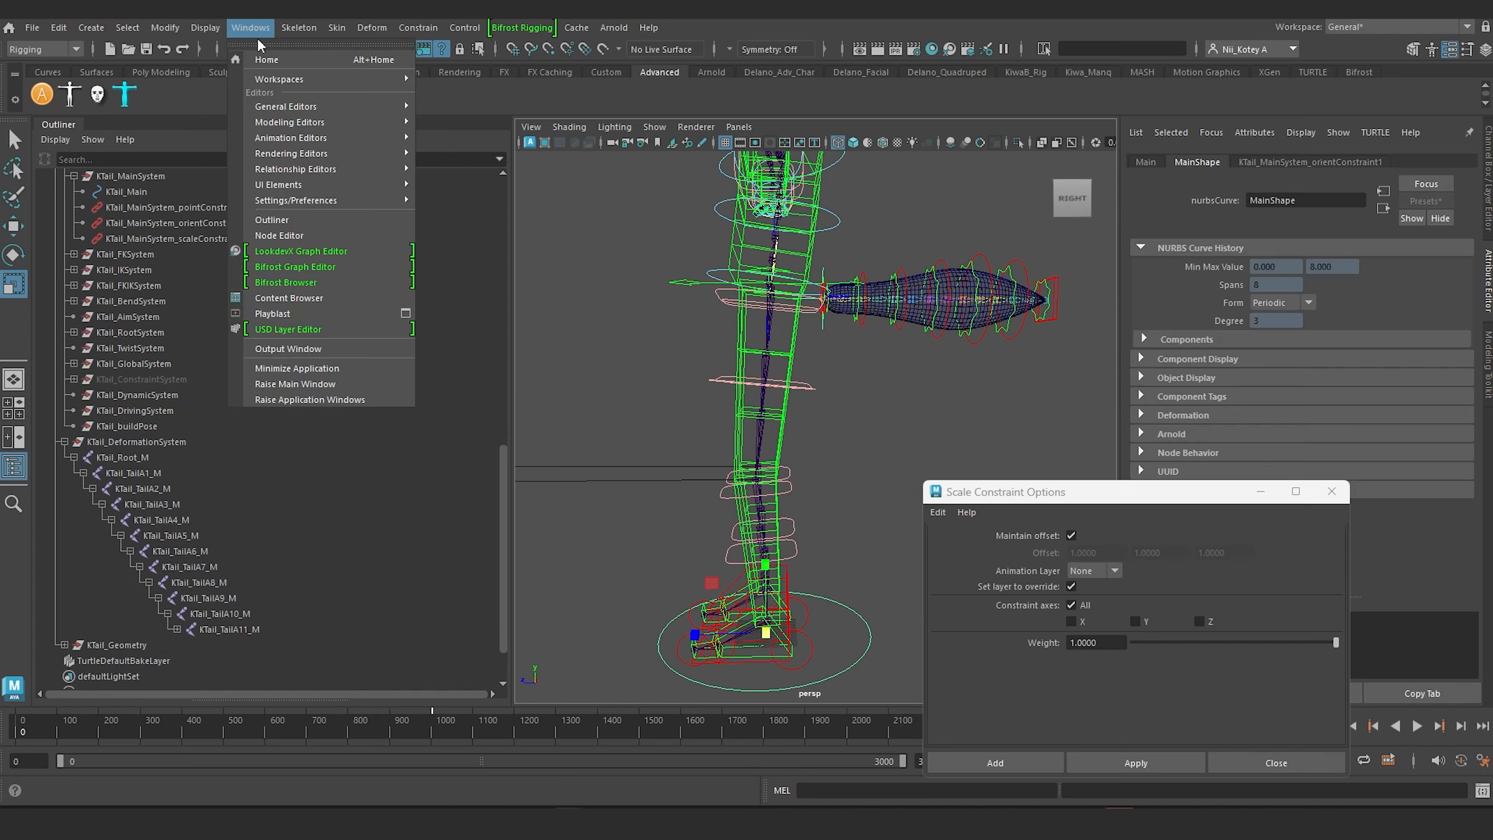
click(294, 235)
click(619, 221)
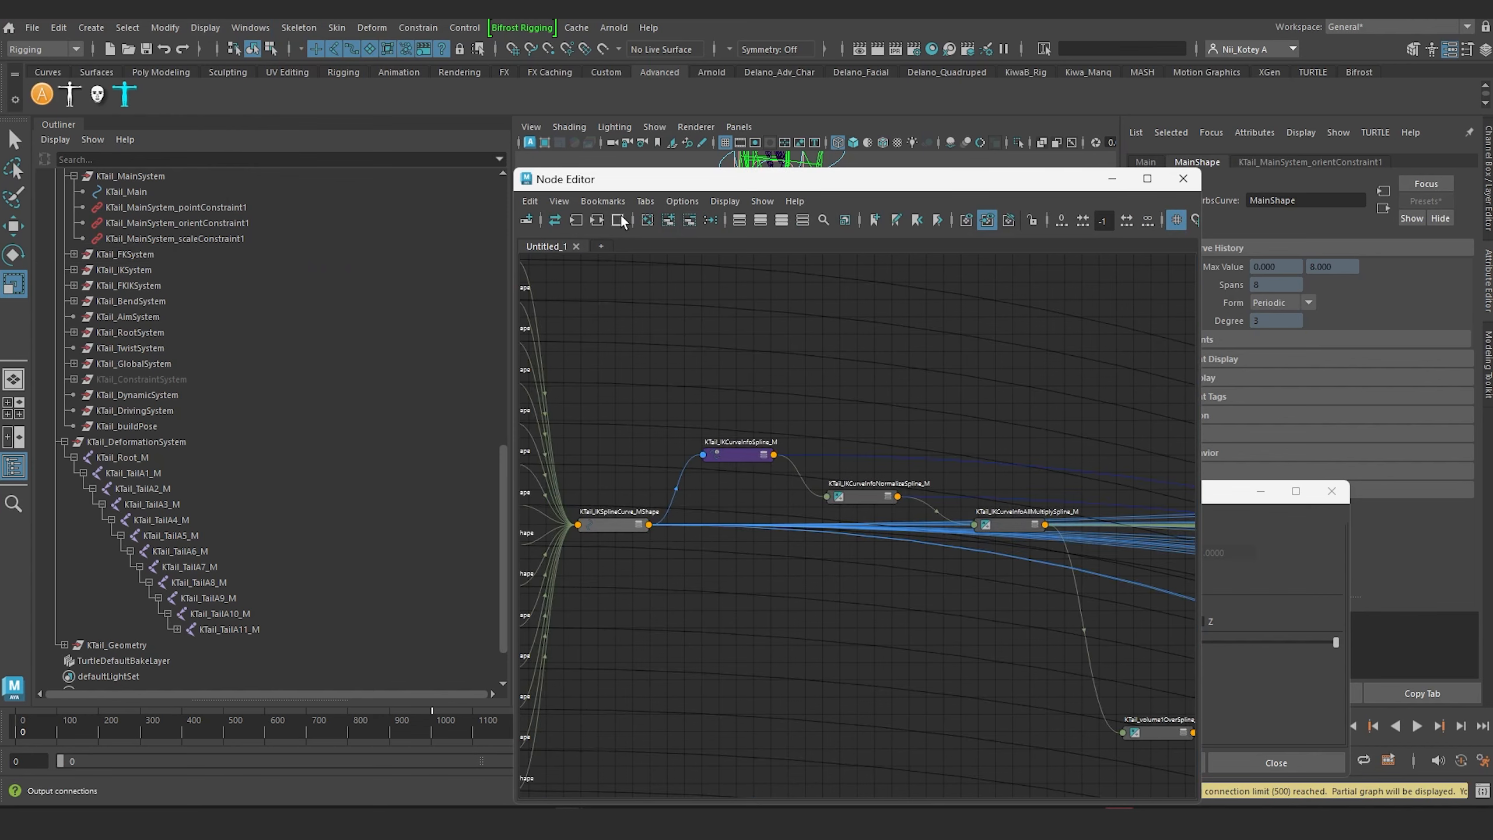
Step: Select the KTail_IKCurveInfoNormalizeSpline_M node in the graph and show its multiply-divide attributes
scroll(708, 456, up, 4)
alt+middle_drag(801, 397, 828, 379)
drag(1031, 515, 1009, 495)
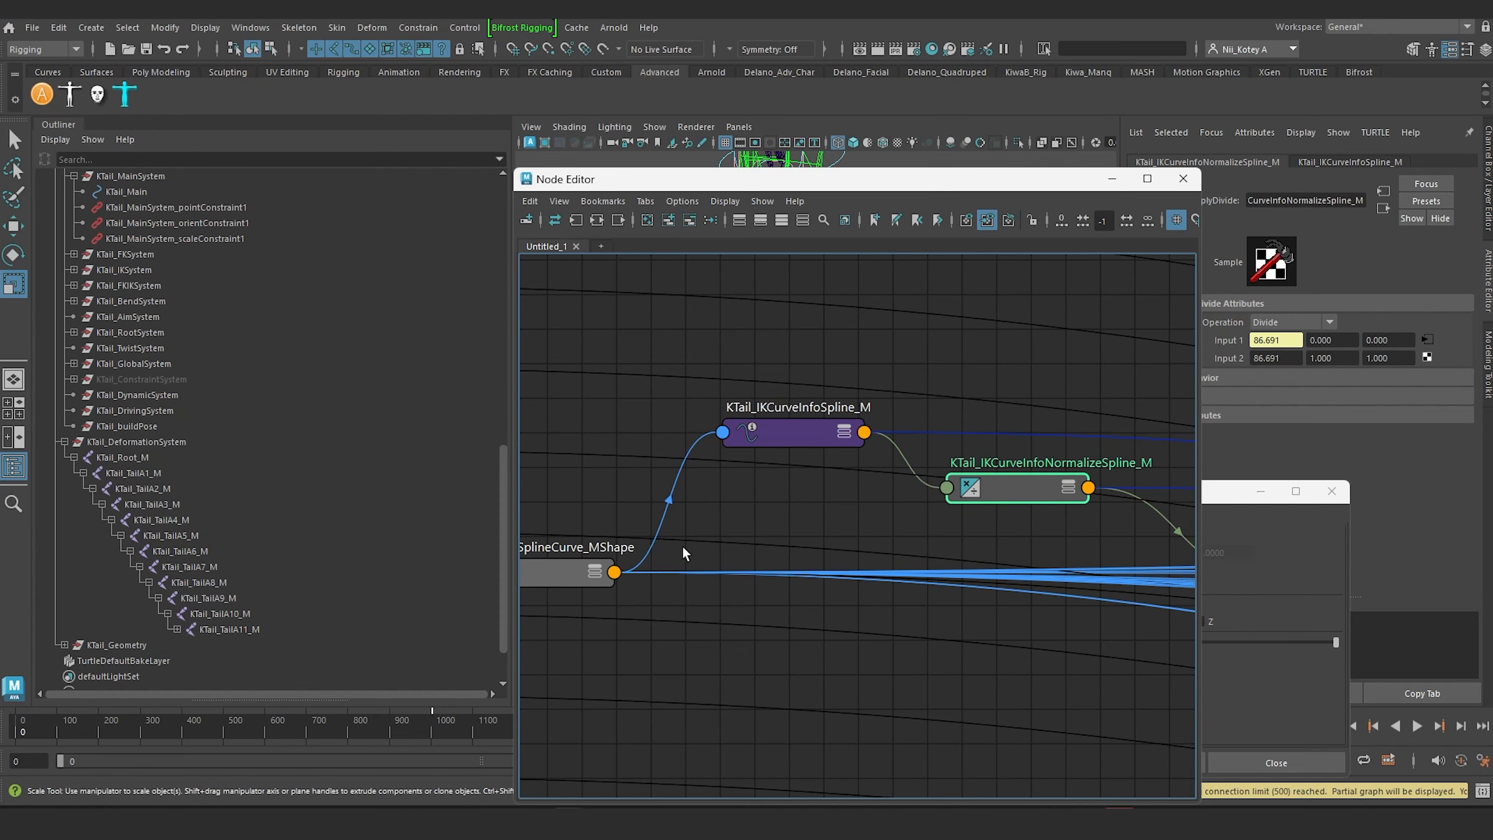
alt+middle_drag(683, 547, 837, 442)
Step: Examine the tail's IK squash distribution and scale blend node connections, and close the Node Editor
scroll(686, 514, down, 4)
alt+middle_drag(756, 469, 560, 559)
alt+middle_drag(800, 484, 799, 424)
scroll(799, 424, down, 6)
alt+middle_drag(957, 443, 588, 441)
alt+middle_drag(810, 450, 675, 260)
scroll(899, 453, up, 3)
scroll(899, 454, down, 2)
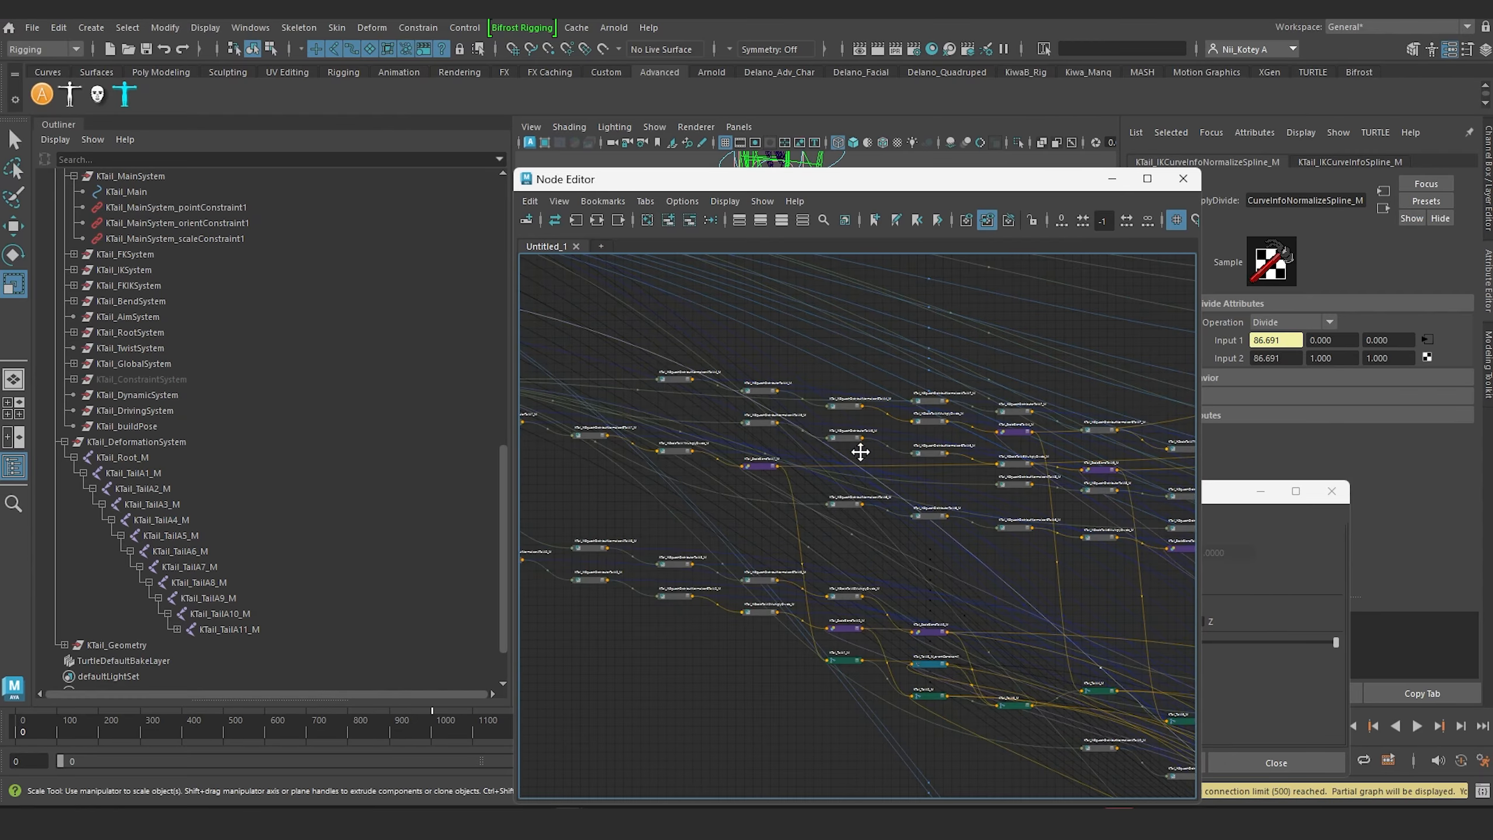
alt+middle_drag(861, 453, 888, 515)
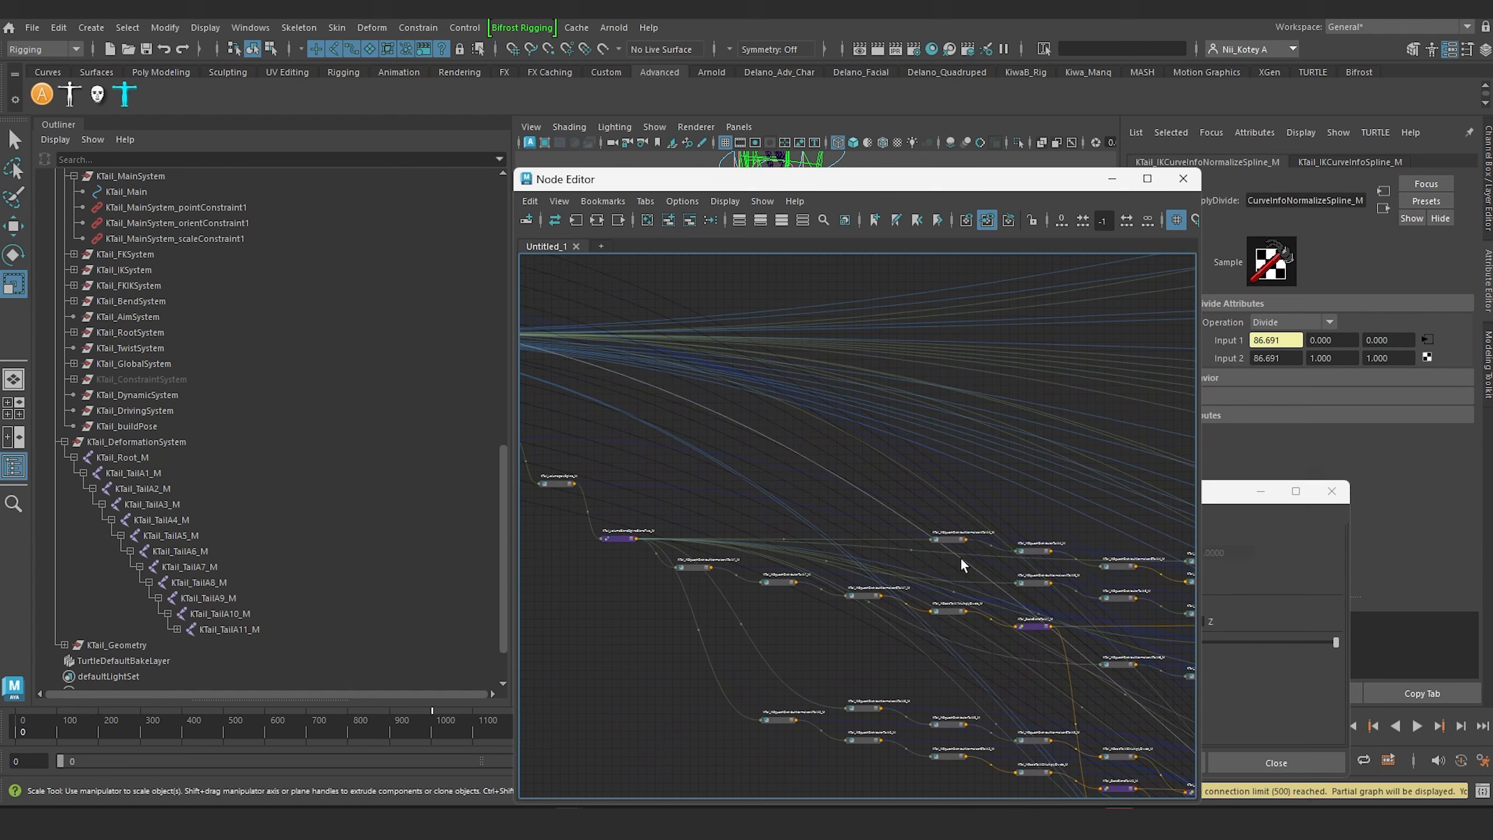
alt+middle_drag(750, 425, 728, 395)
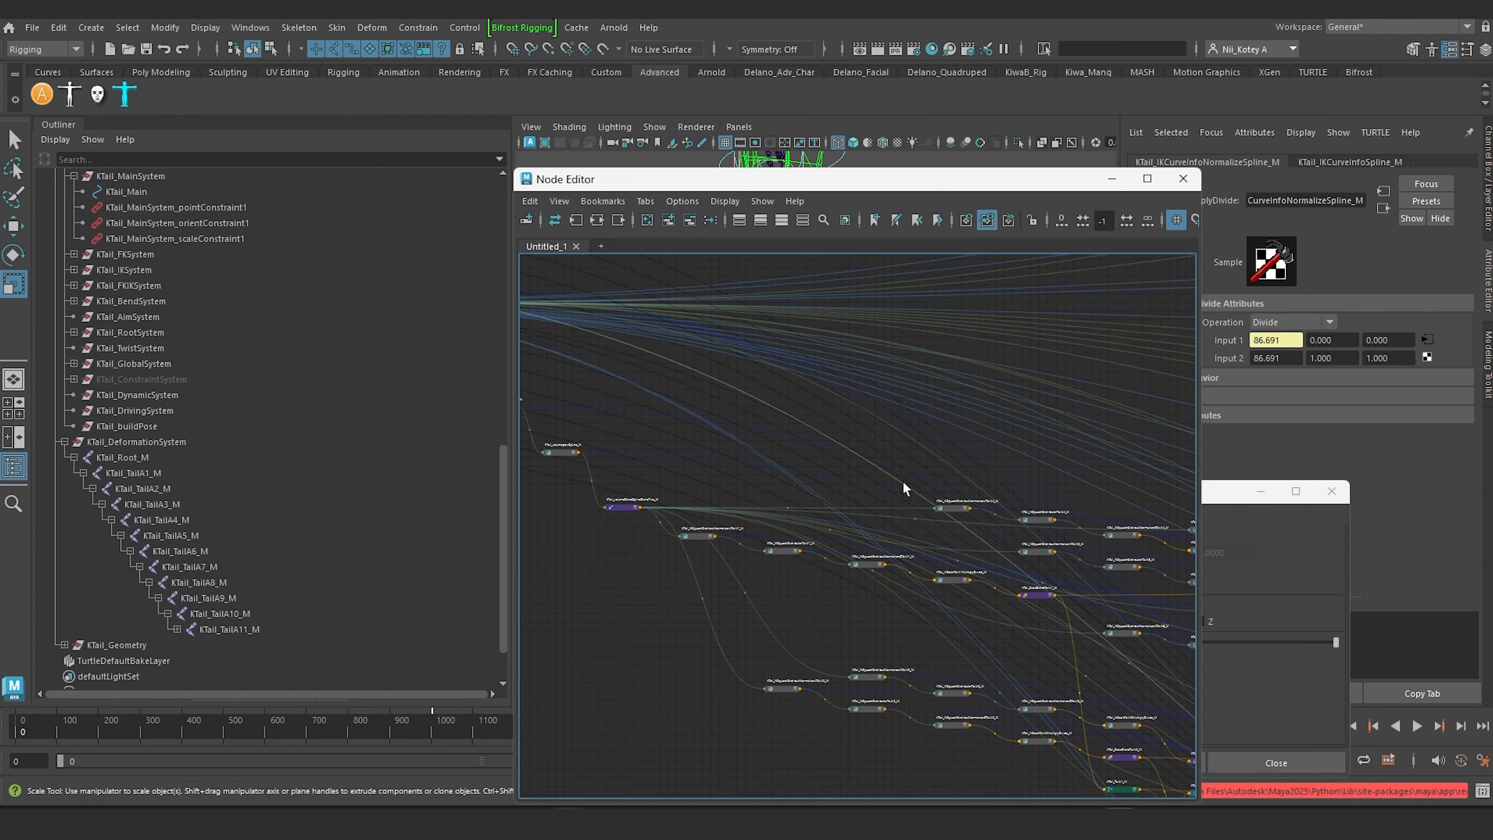
scroll(913, 497, up, 2)
alt+middle_drag(826, 456, 595, 290)
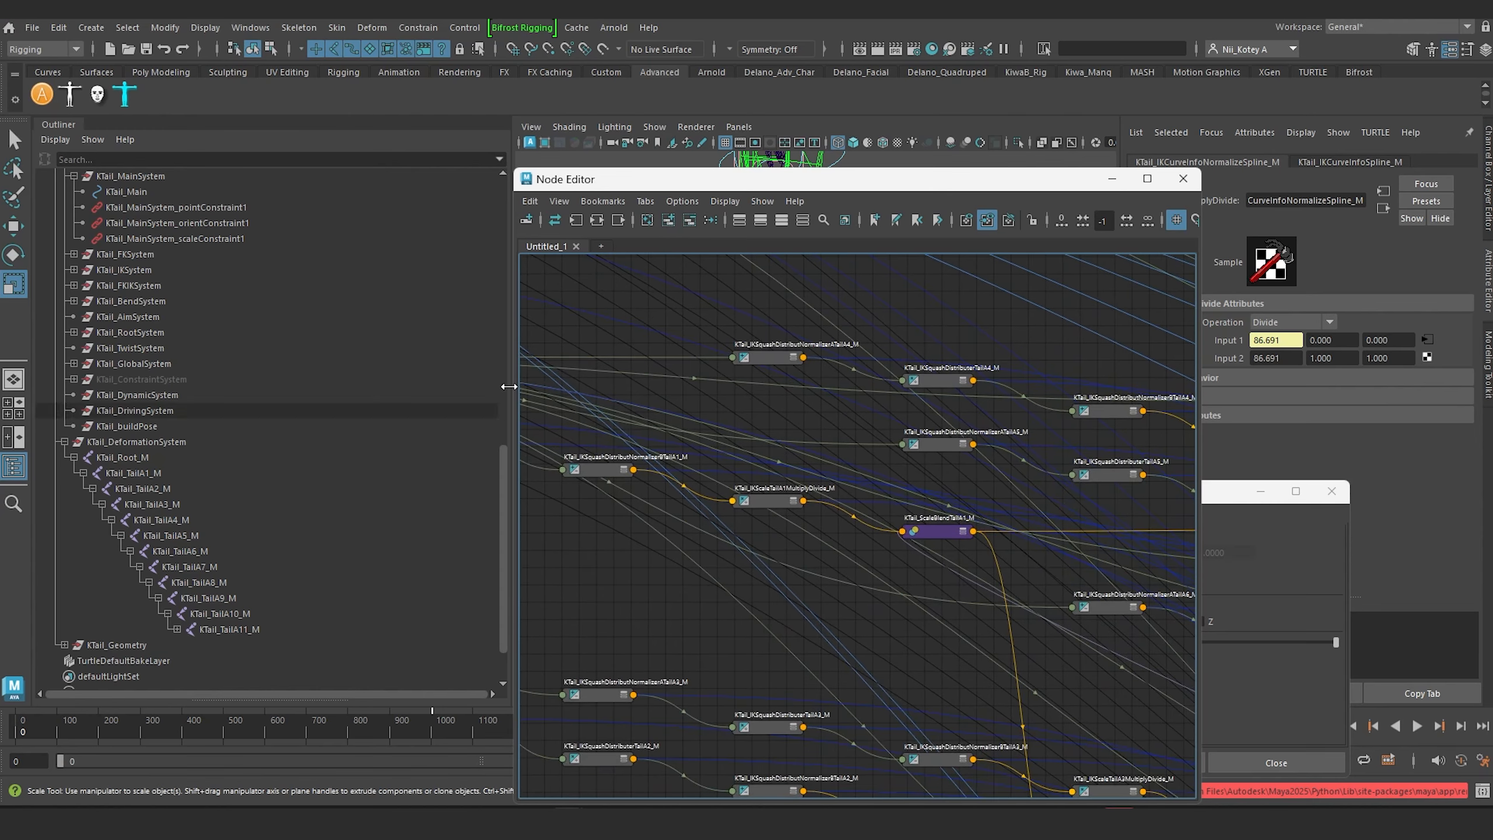
scroll(779, 435, down, 2)
alt+middle_drag(748, 425, 856, 428)
alt+middle_drag(645, 381, 764, 423)
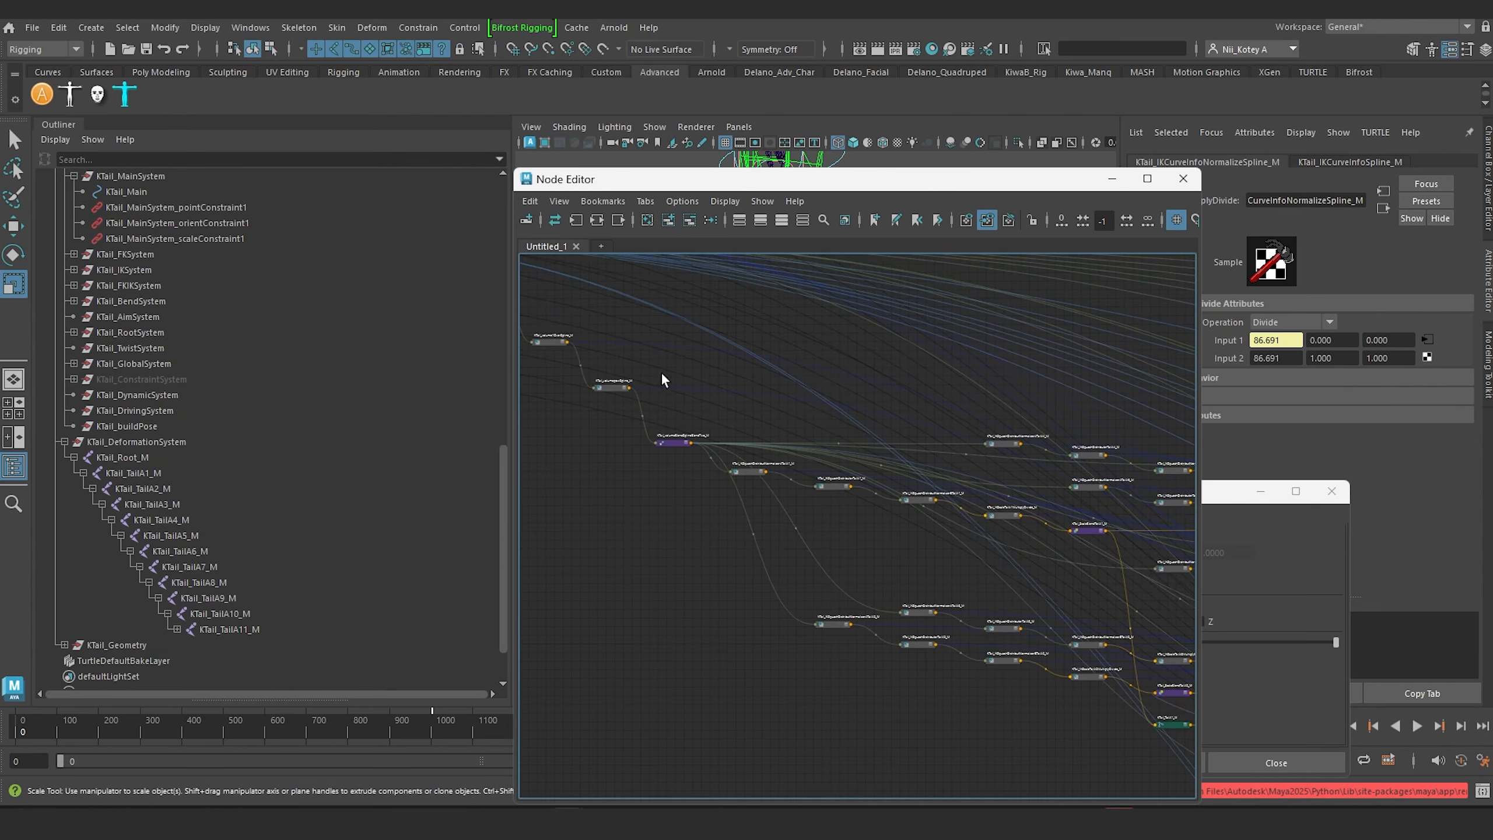
click(1184, 179)
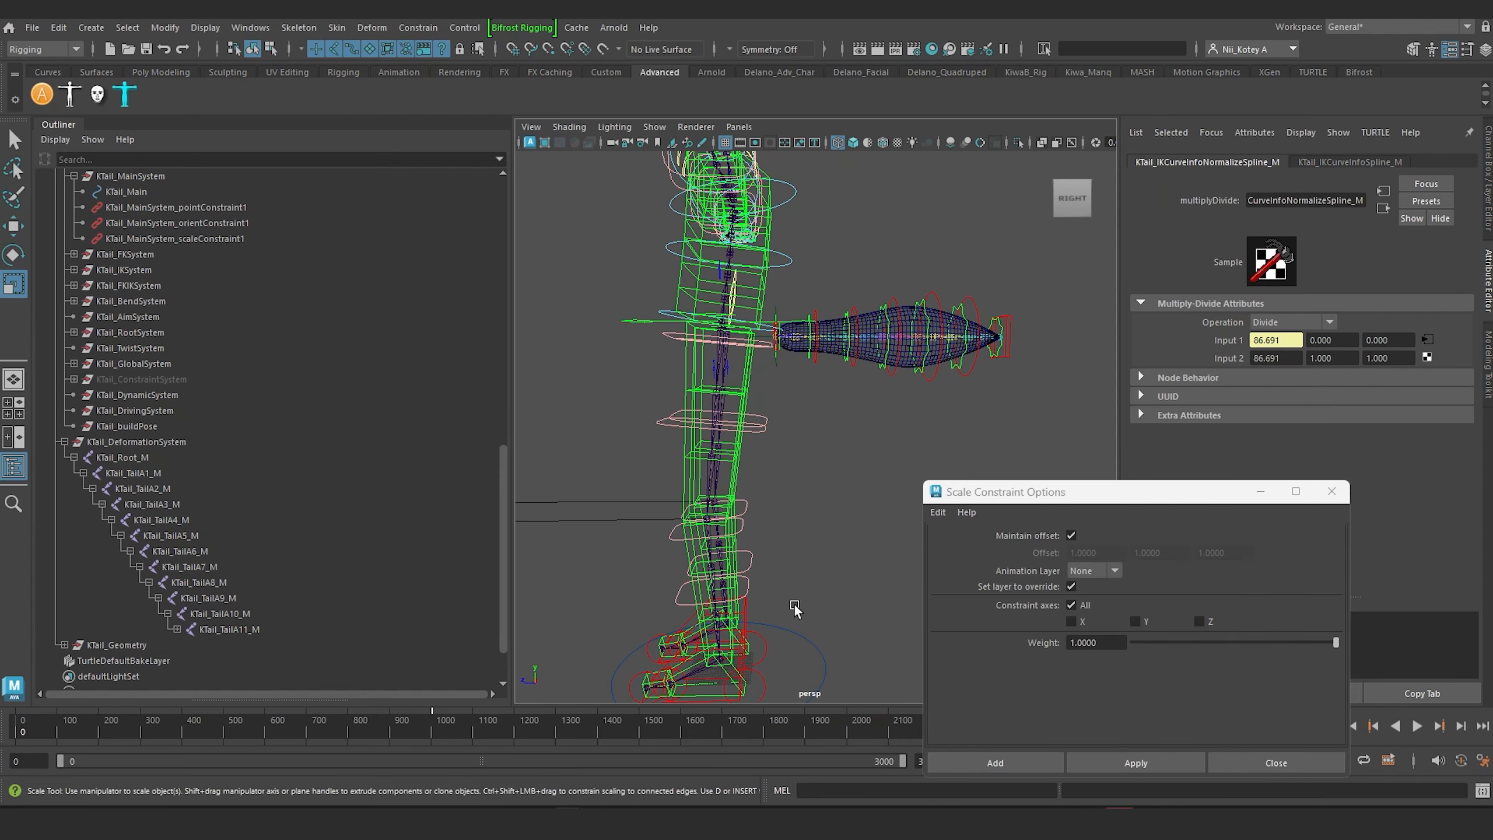
Step: Select the body rig's Main control, switch to shaded display, and test scaling the rig uniformly
drag(843, 659, 811, 585)
key(5)
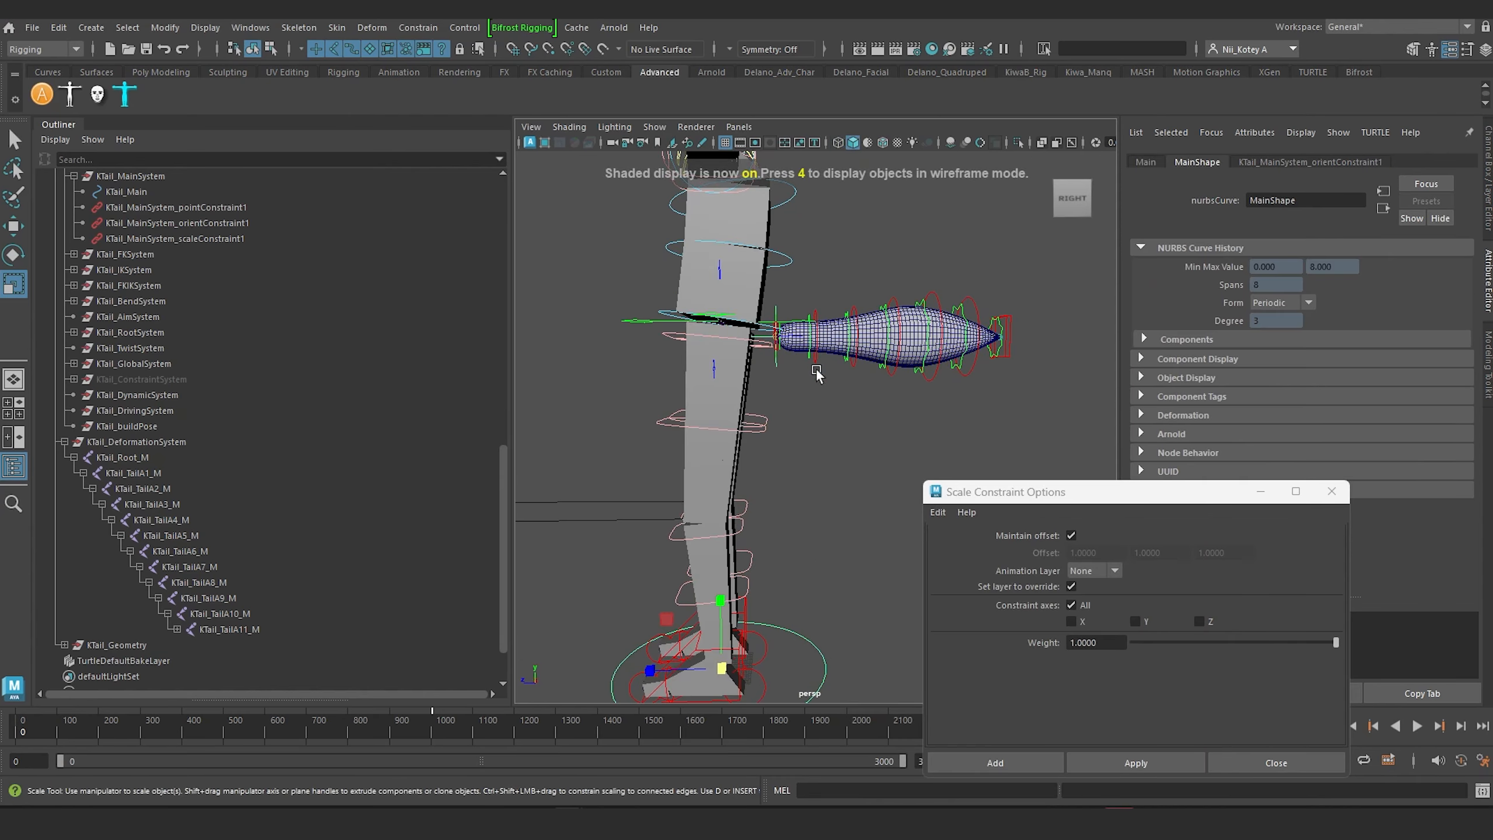
scroll(876, 376, down, 3)
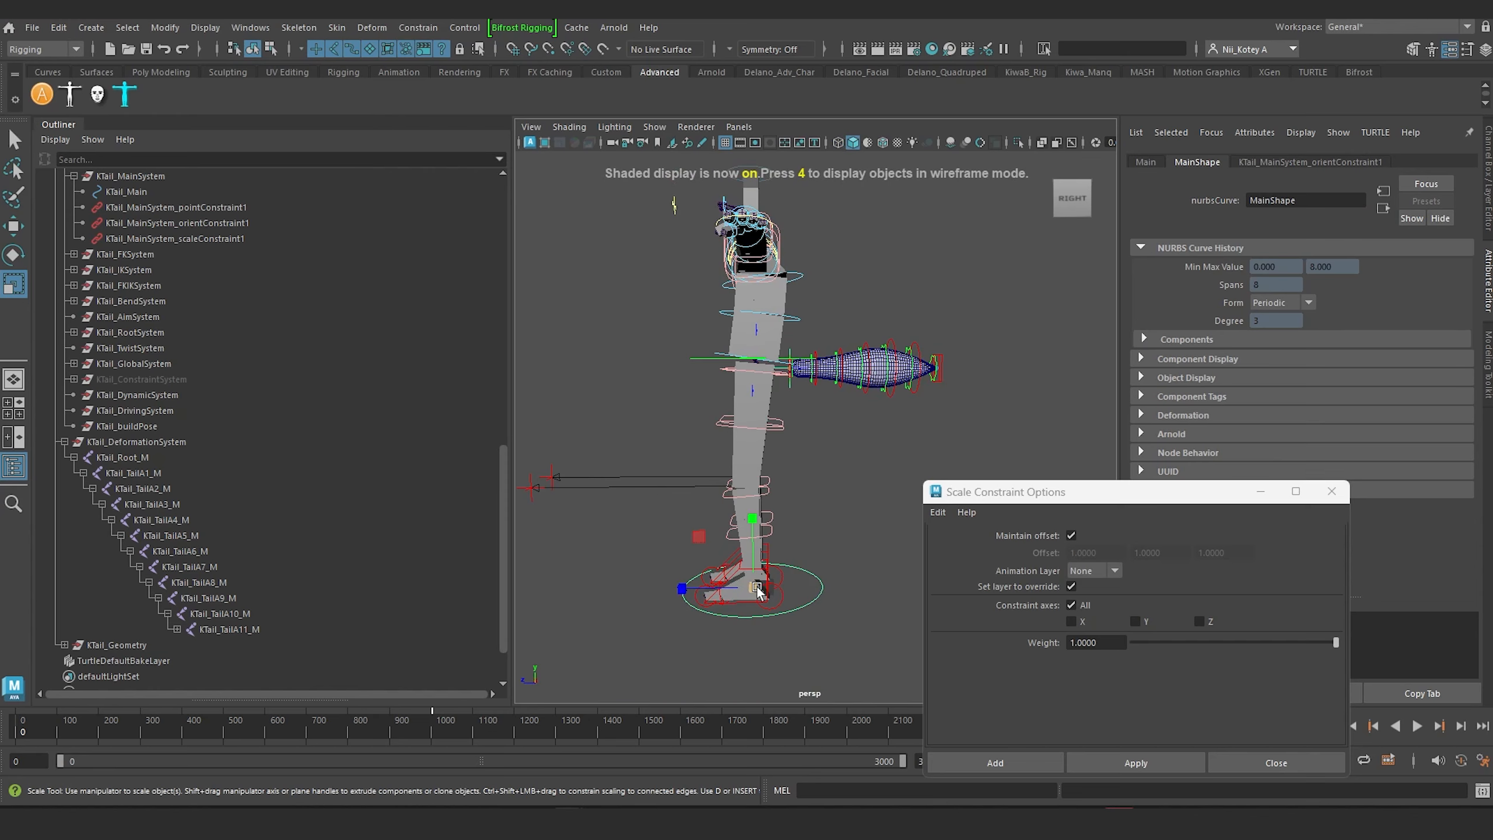
drag(759, 591, 950, 551)
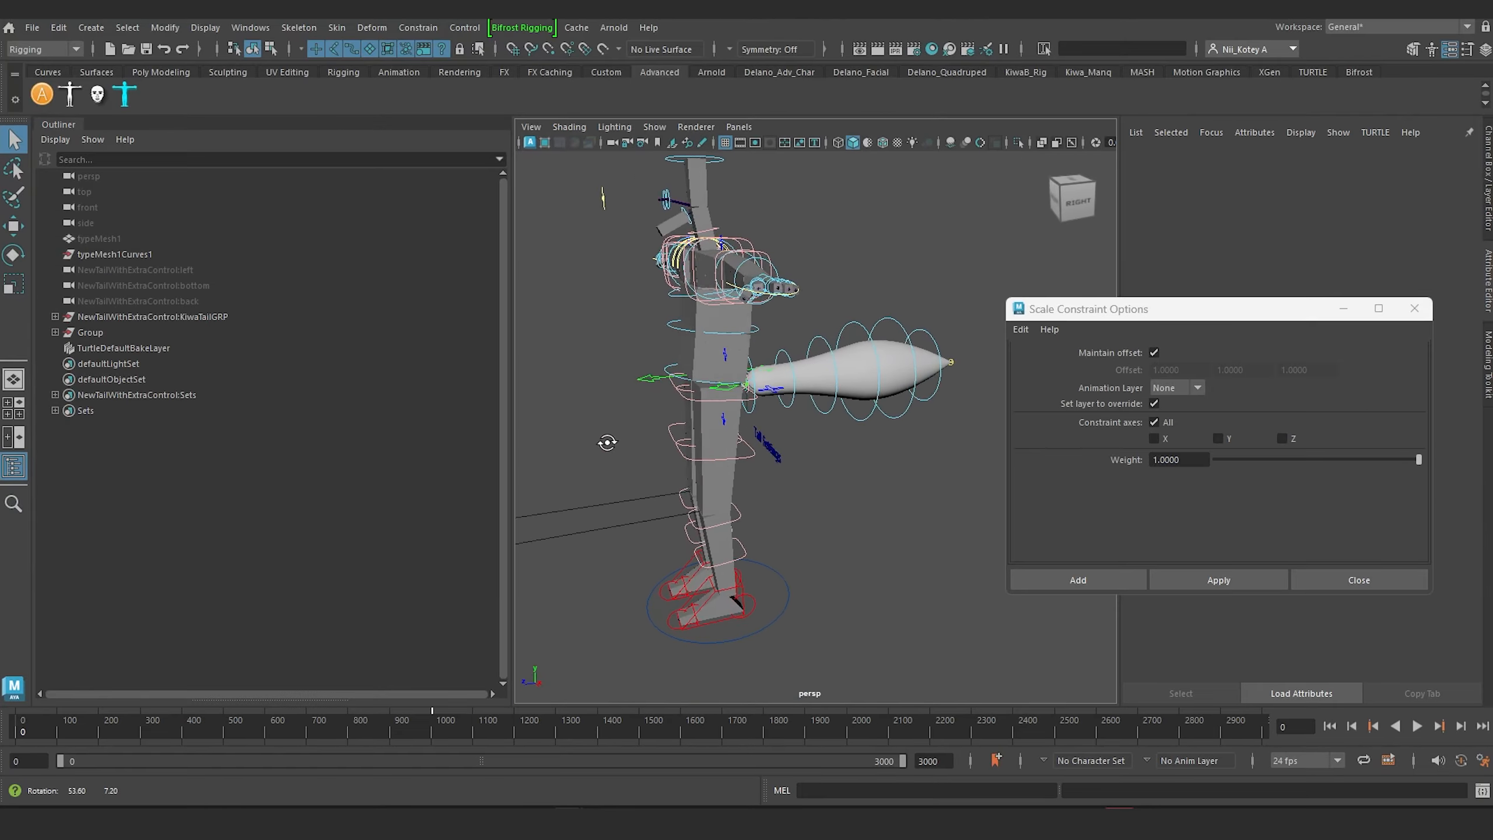
Step: In the NewTailWithExtraControl scene, test scaling the body rig's Main control uniformly to about 0.355, and undo the scaling
alt+drag(716, 455, 808, 522)
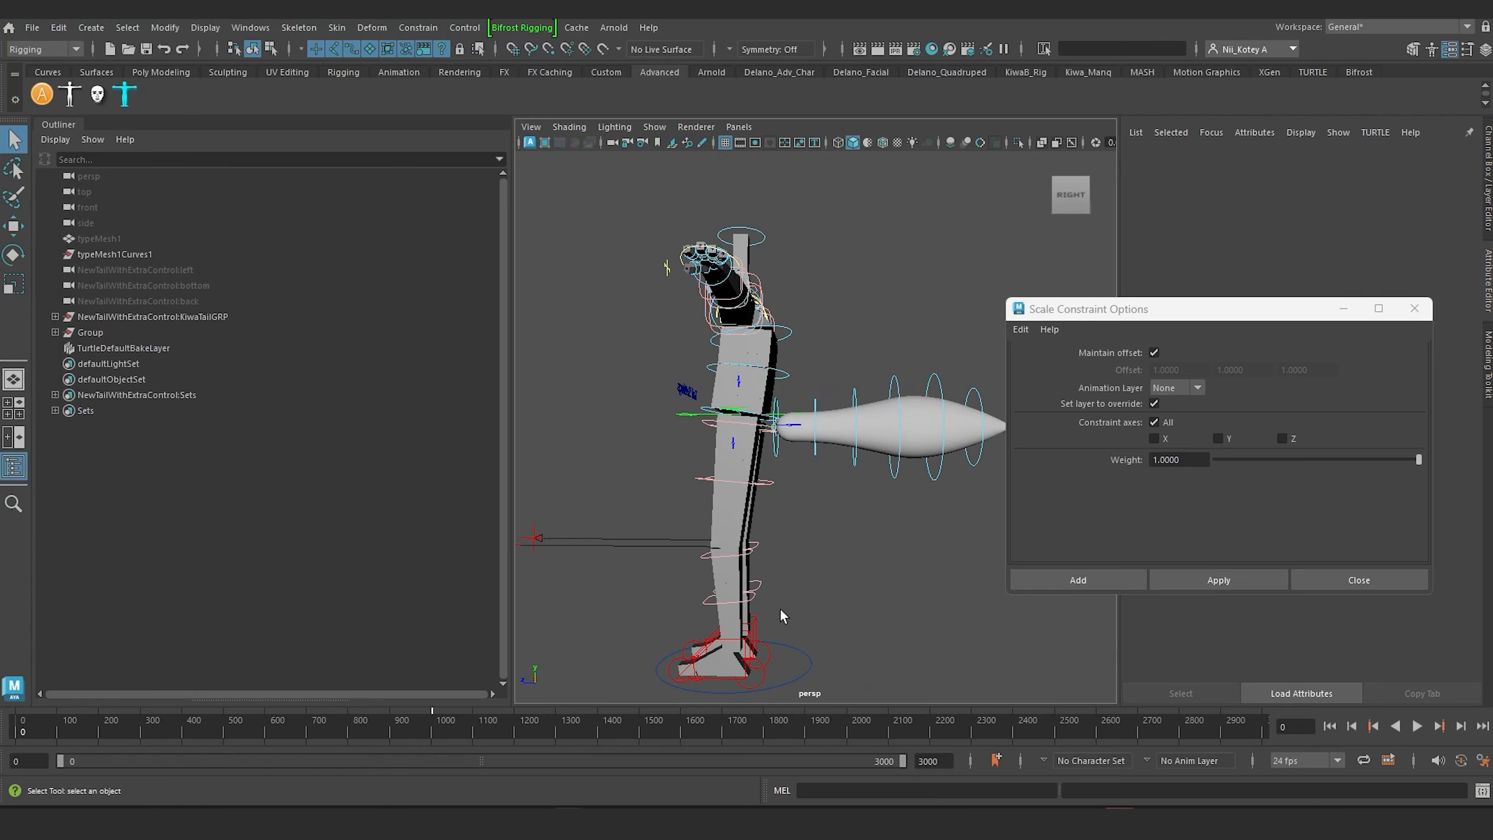
drag(782, 613, 842, 667)
scroll(843, 667, down, 3)
alt+middle_drag(829, 653, 792, 591)
alt+drag(792, 592, 588, 580)
key(r)
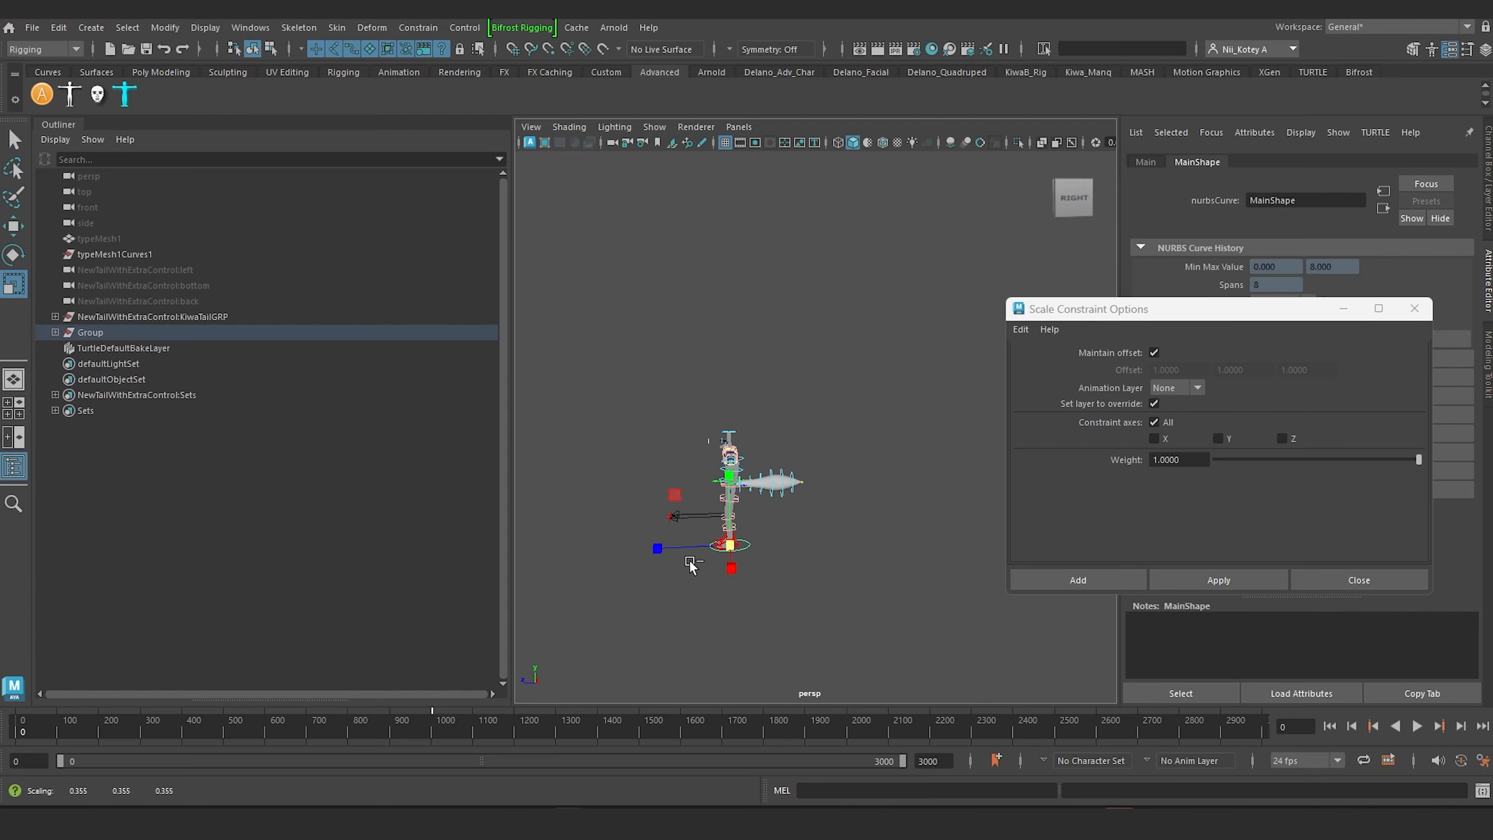
key(ctrl+z)
Step: Select the NewTailWithExtraControl:Main control at the tail's base and scale the tail up uniformly
scroll(780, 467, up, 5)
alt+drag(780, 468, 724, 446)
alt+middle_drag(723, 447, 771, 504)
scroll(771, 505, up, 4)
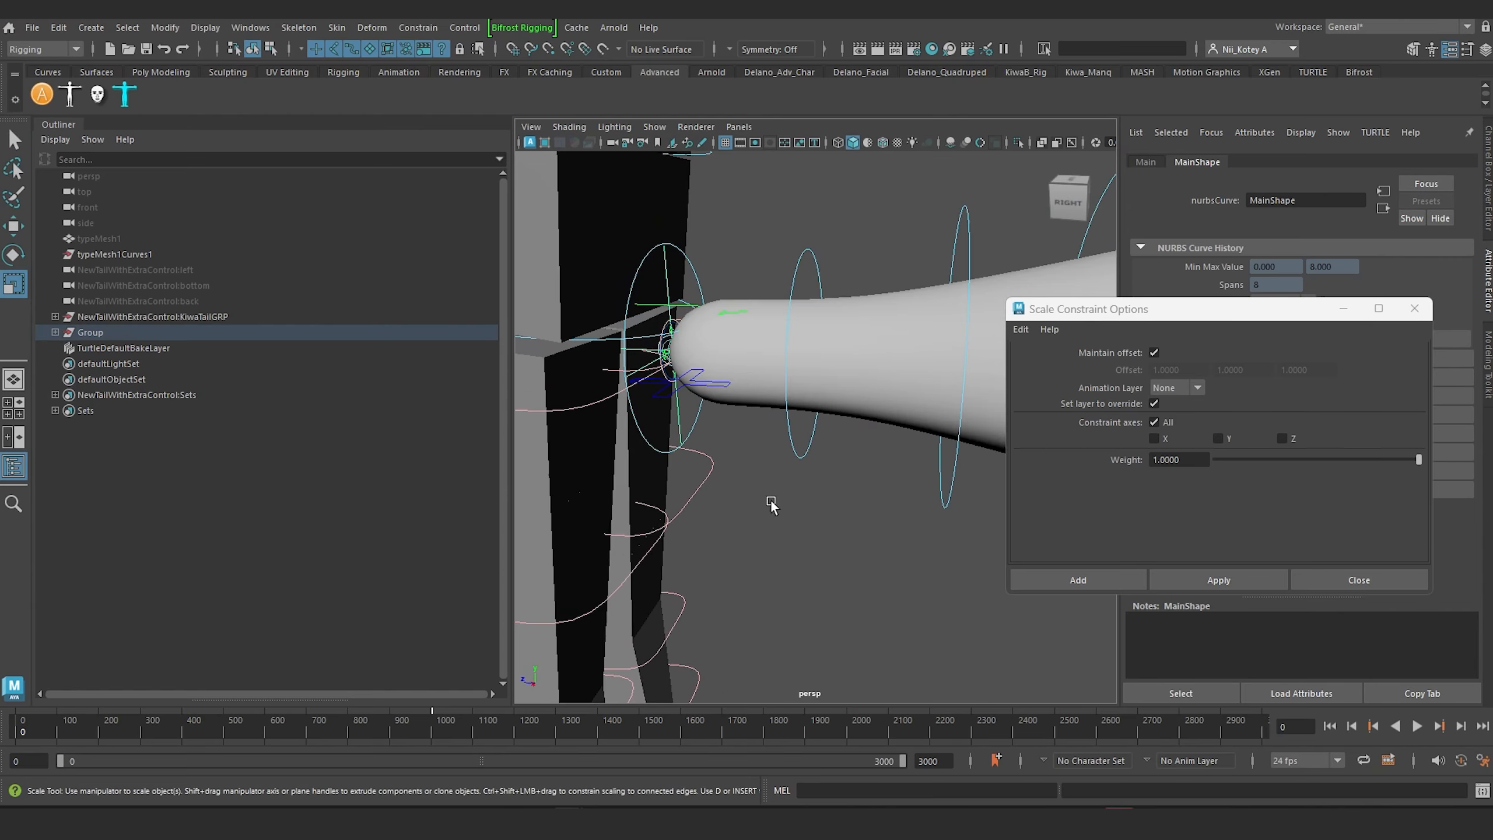
click(753, 260)
scroll(666, 335, up, 5)
alt+middle_drag(667, 335, 757, 453)
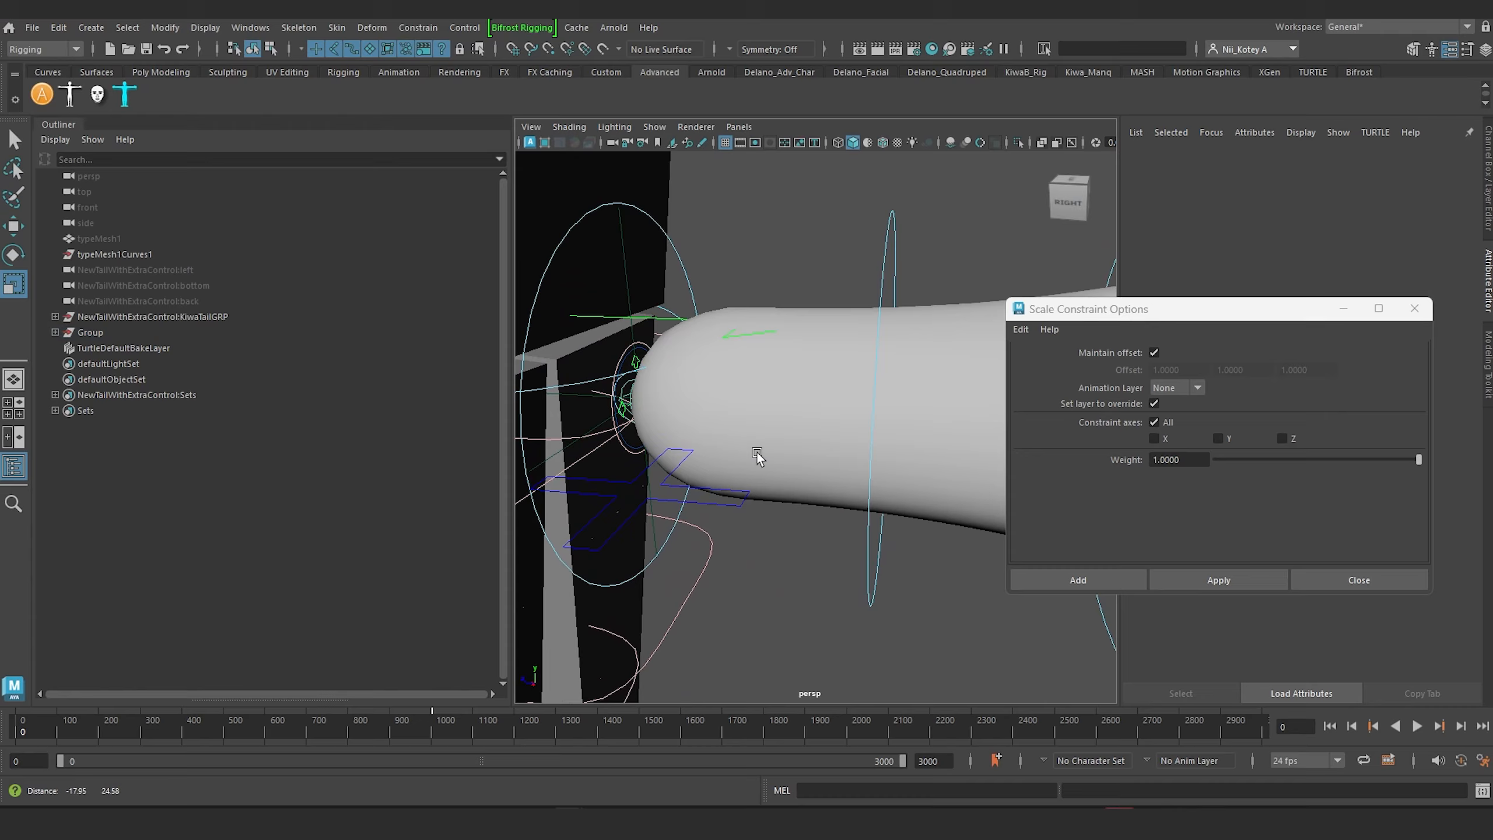
click(622, 370)
scroll(711, 408, down, 4)
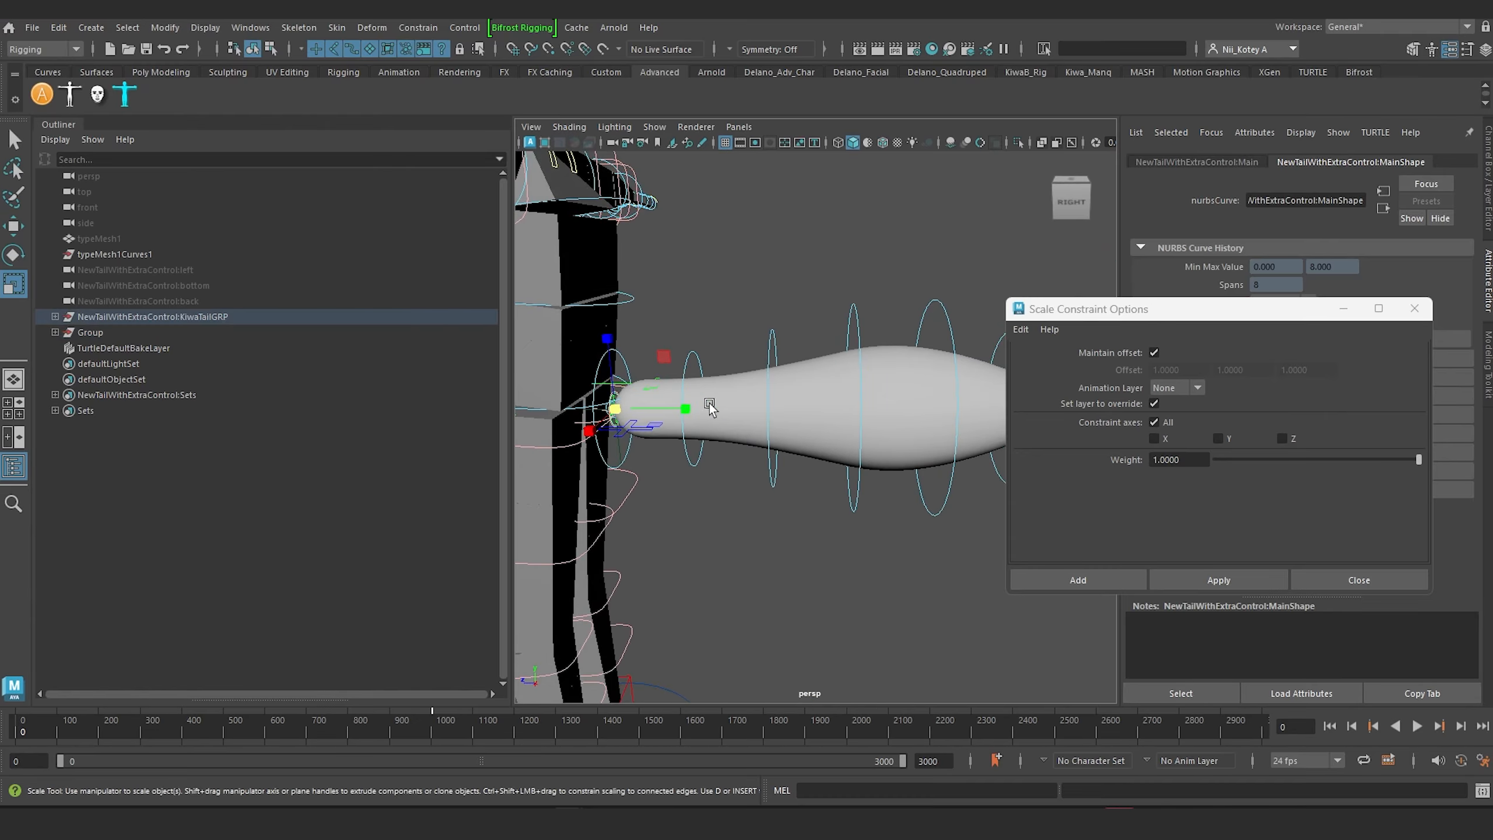
alt+drag(616, 414, 694, 417)
Step: With the tail enlarged, test scaling the body rig's Main control down uniformly to about 0.31, and undo the scaling
click(660, 488)
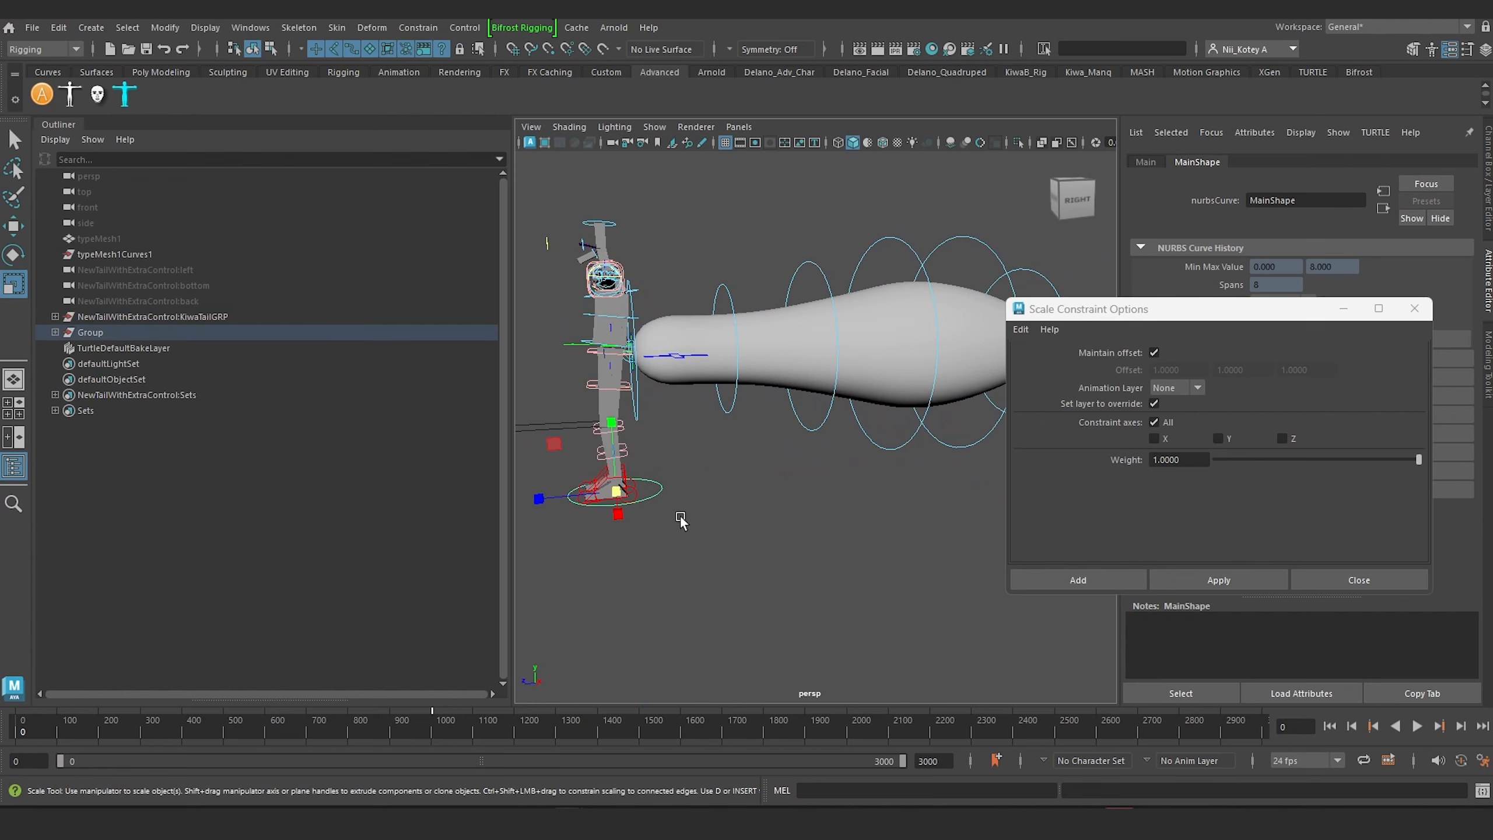
drag(613, 499, 581, 520)
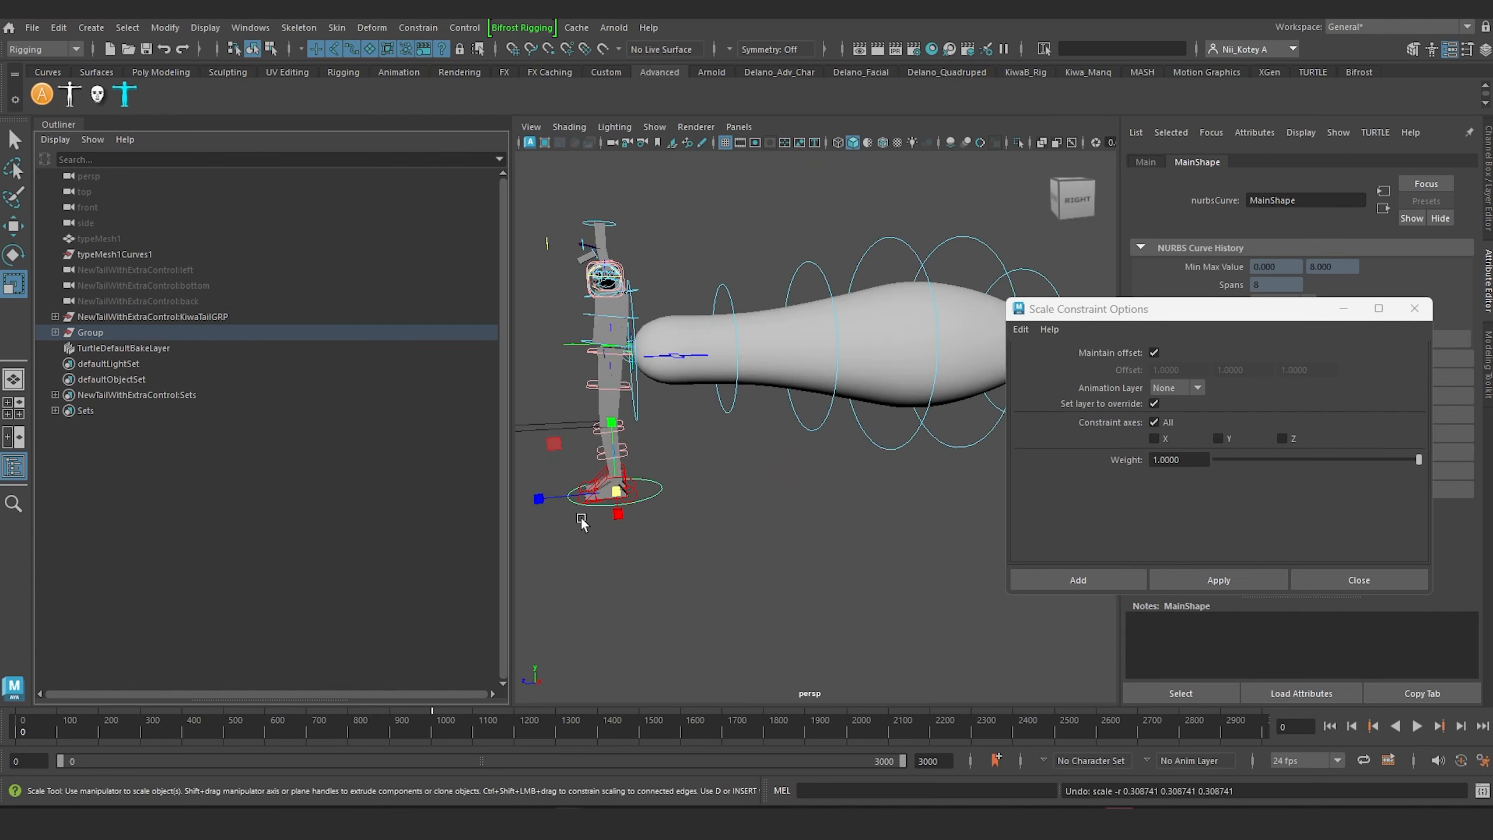
scroll(662, 333, up, 3)
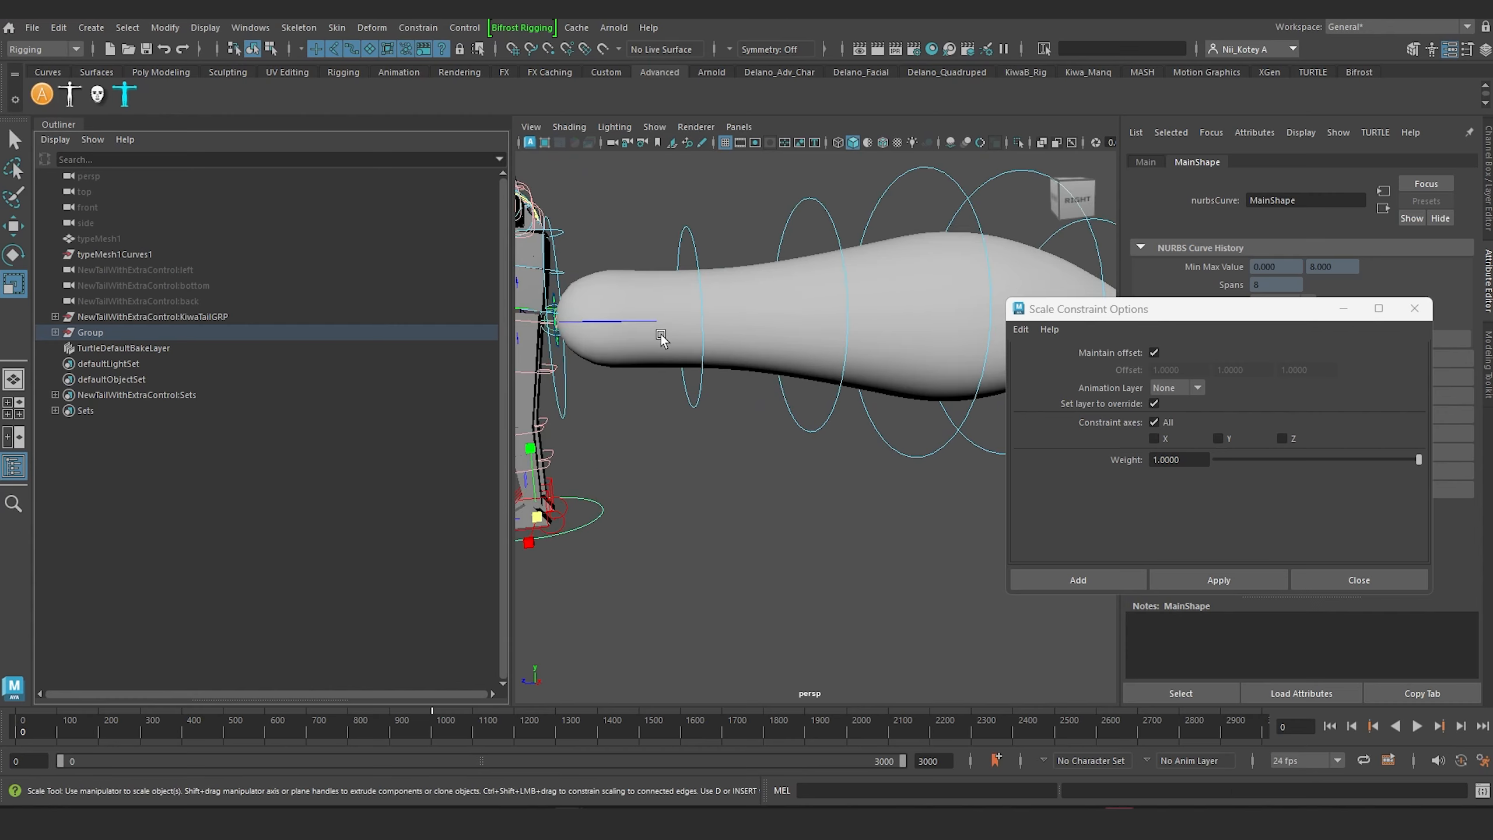
alt+drag(662, 335, 695, 339)
alt+middle_drag(670, 335, 835, 339)
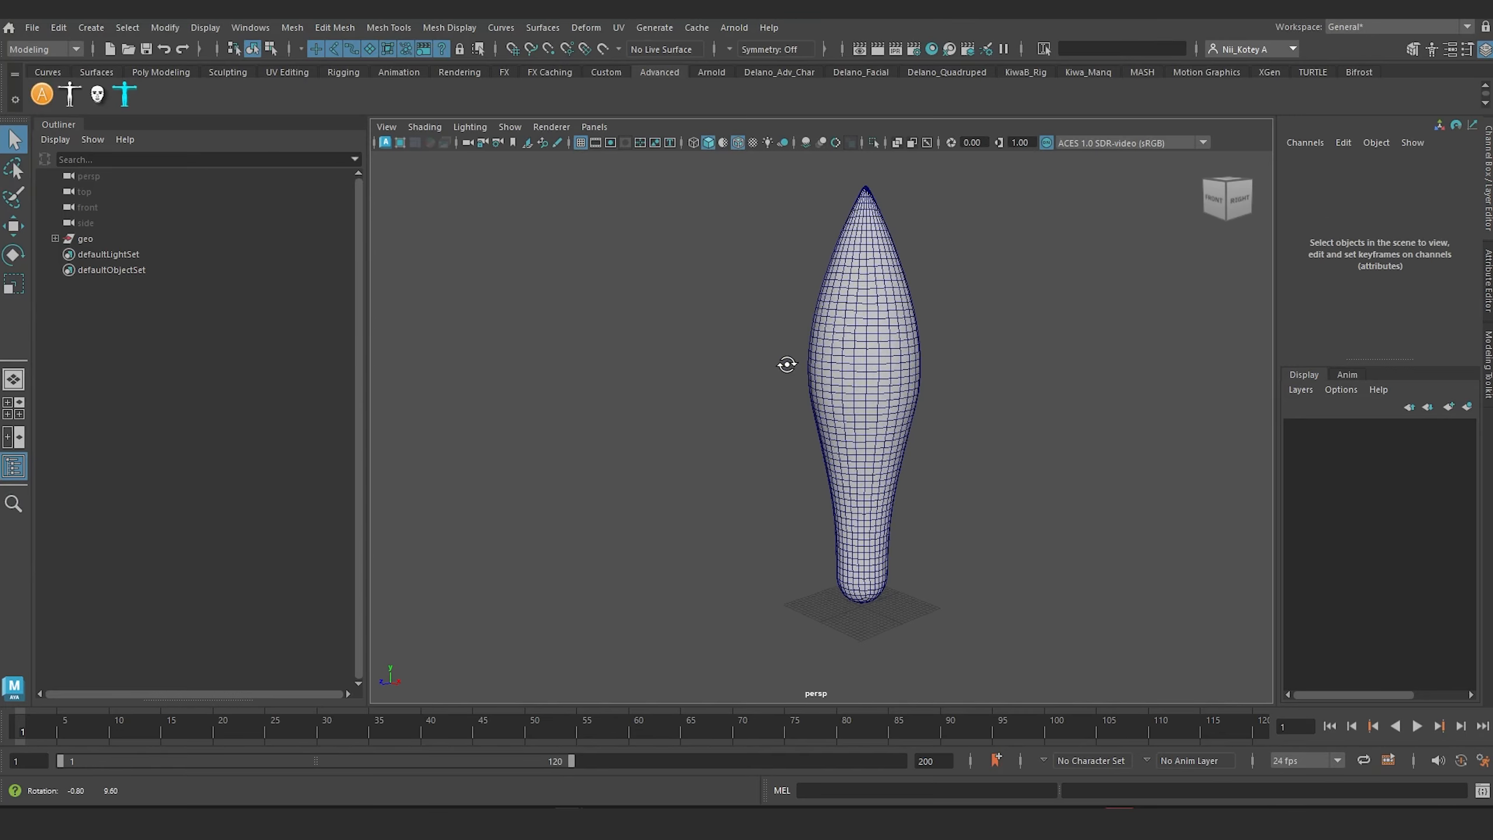
Step: In the unrigged tail scene, inspect the tail mesh and its place in the geo group
scroll(826, 435, up, 3)
alt+drag(826, 433, 776, 434)
drag(541, 268, 910, 459)
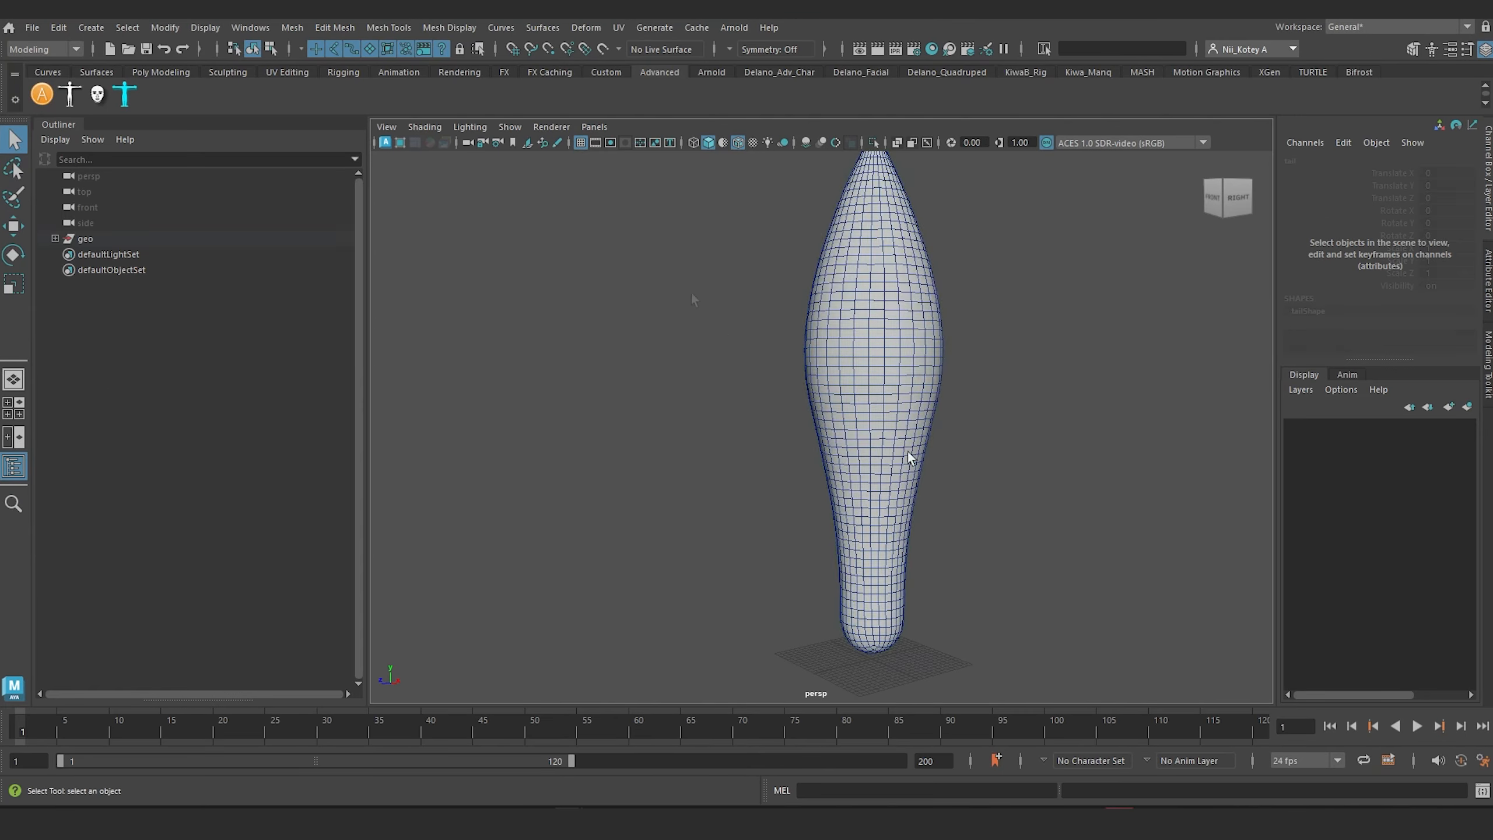
click(55, 238)
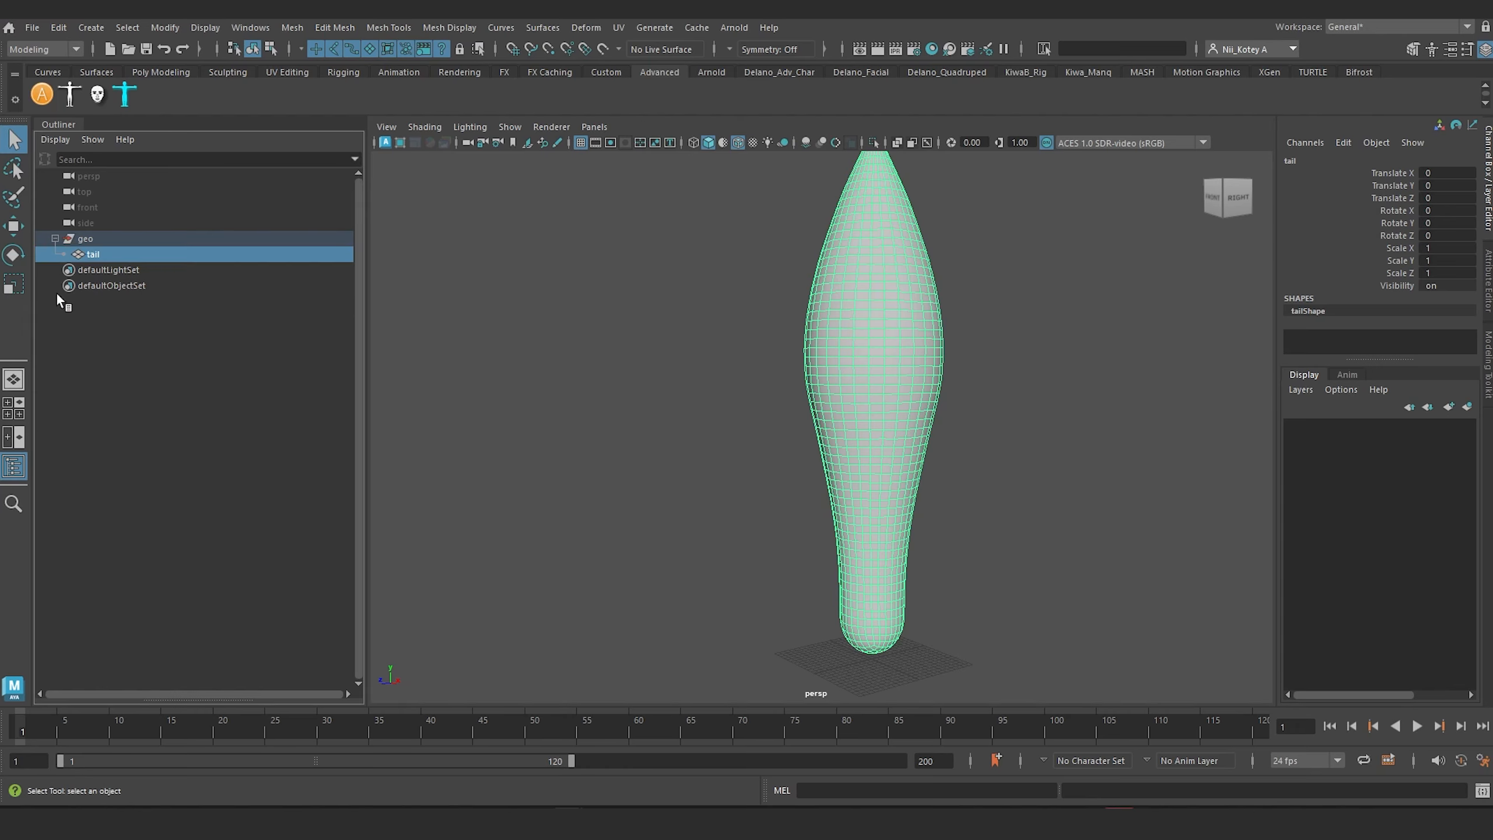
click(747, 383)
alt+middle_drag(714, 381, 642, 345)
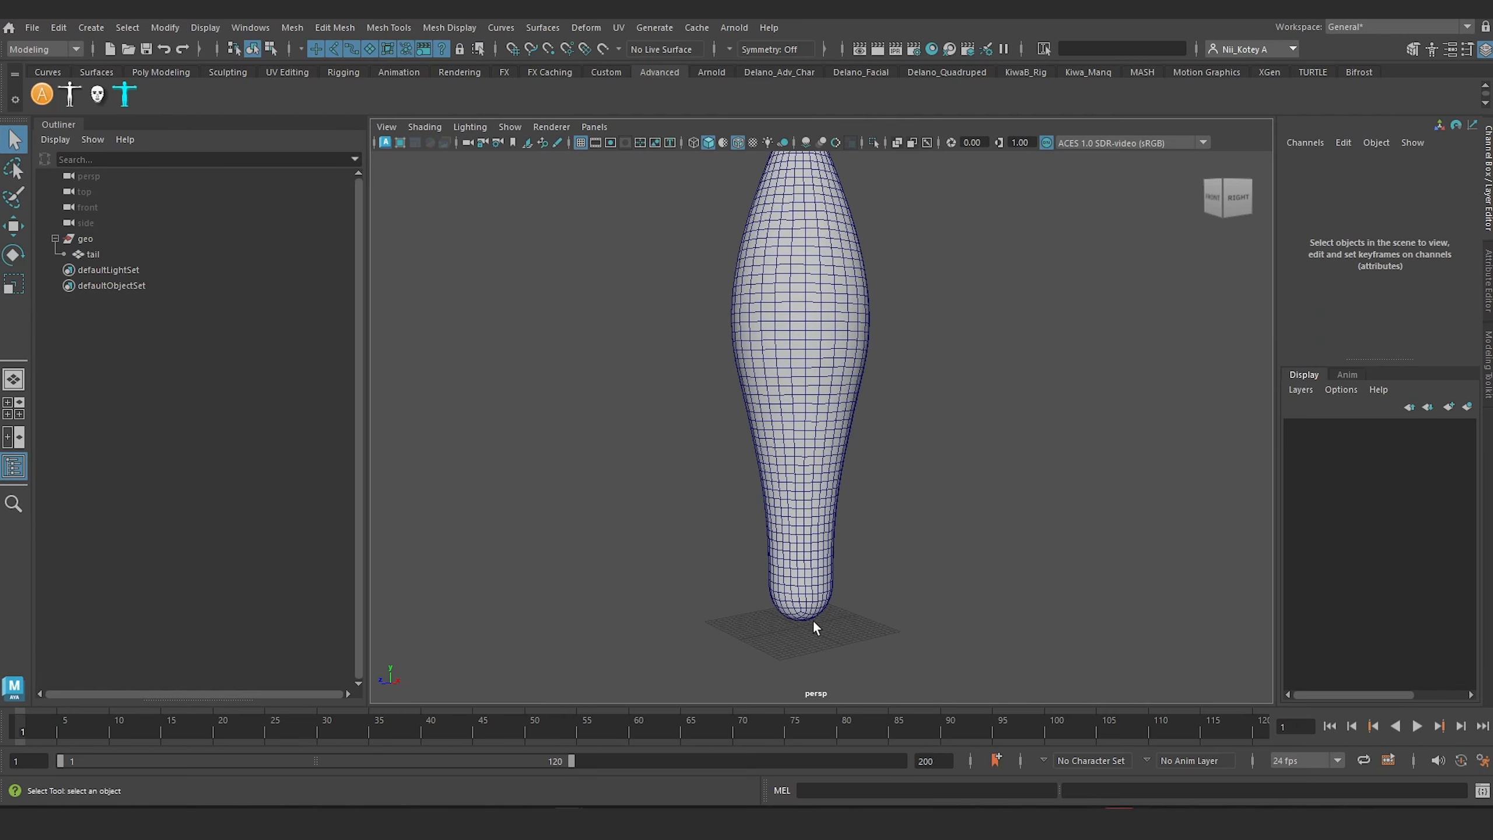
Step: Create a joint at the origin with the MEL command joint
click(888, 791)
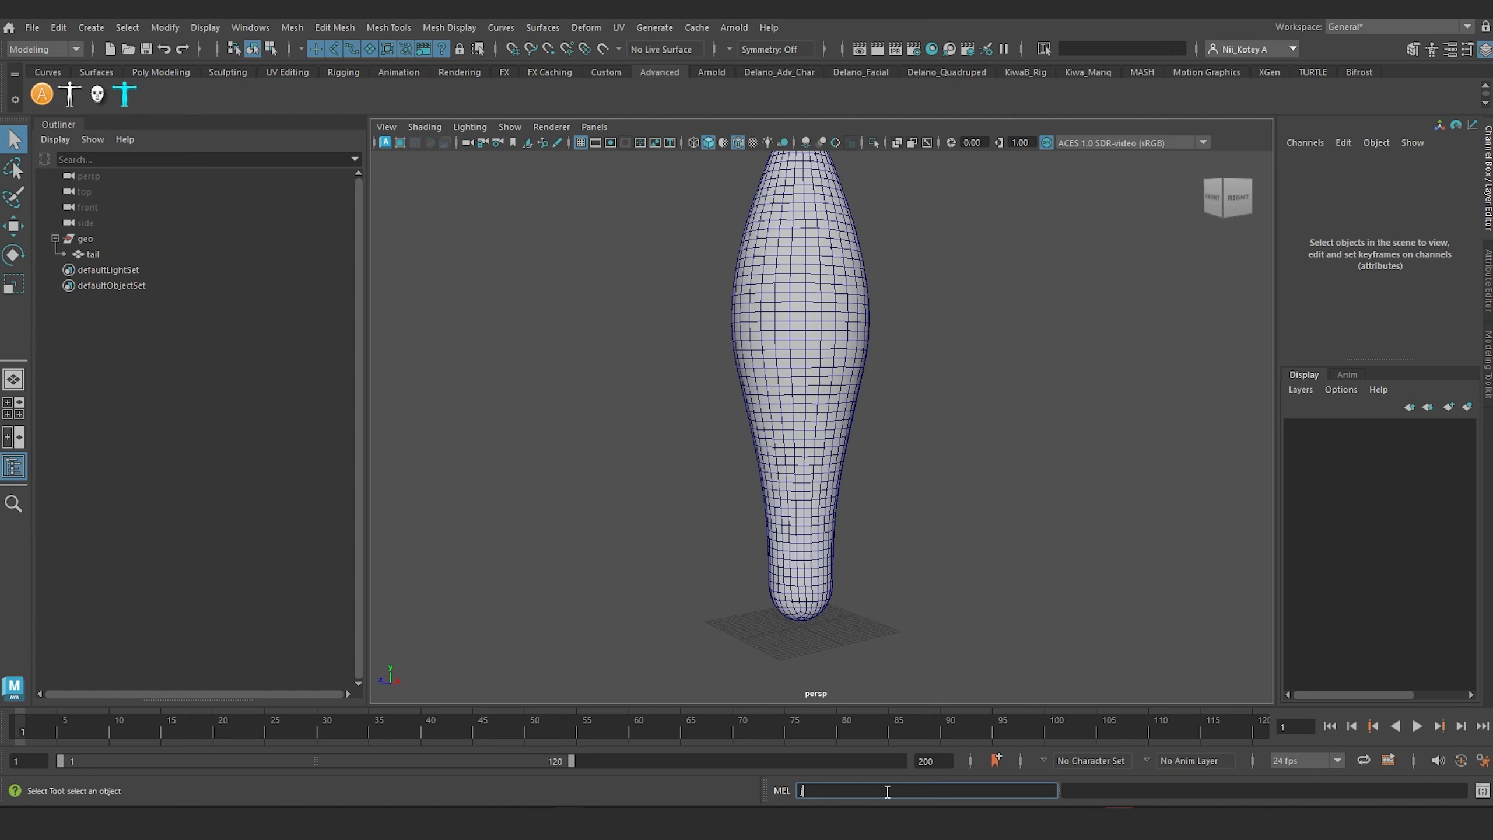
text(joint;)
key(Return)
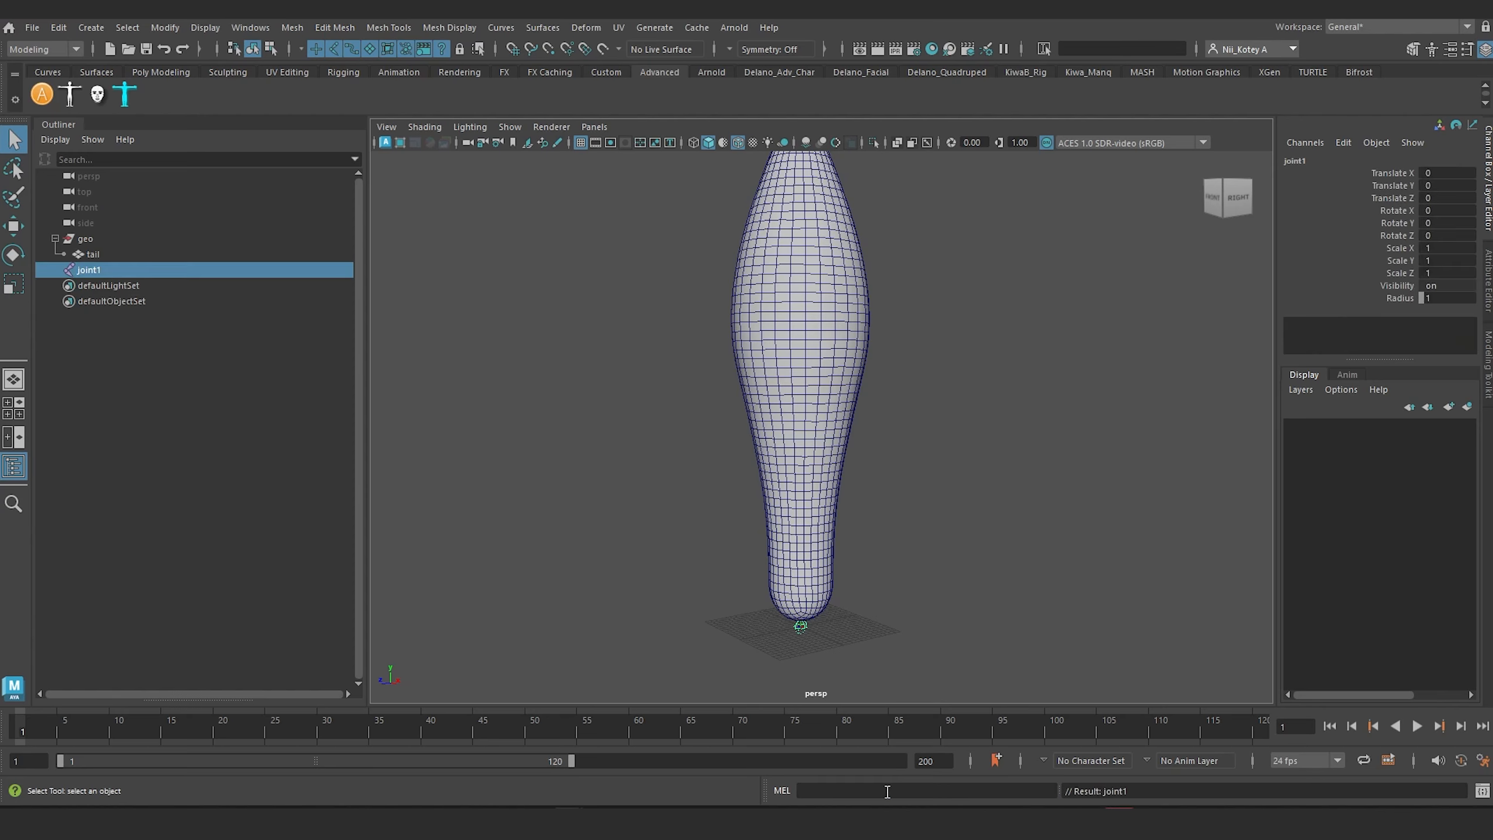
Step: In the front view, move the joint up to the tail's base, at a Translate Y of about 1.405
scroll(730, 586, up, 2)
alt+drag(731, 585, 731, 554)
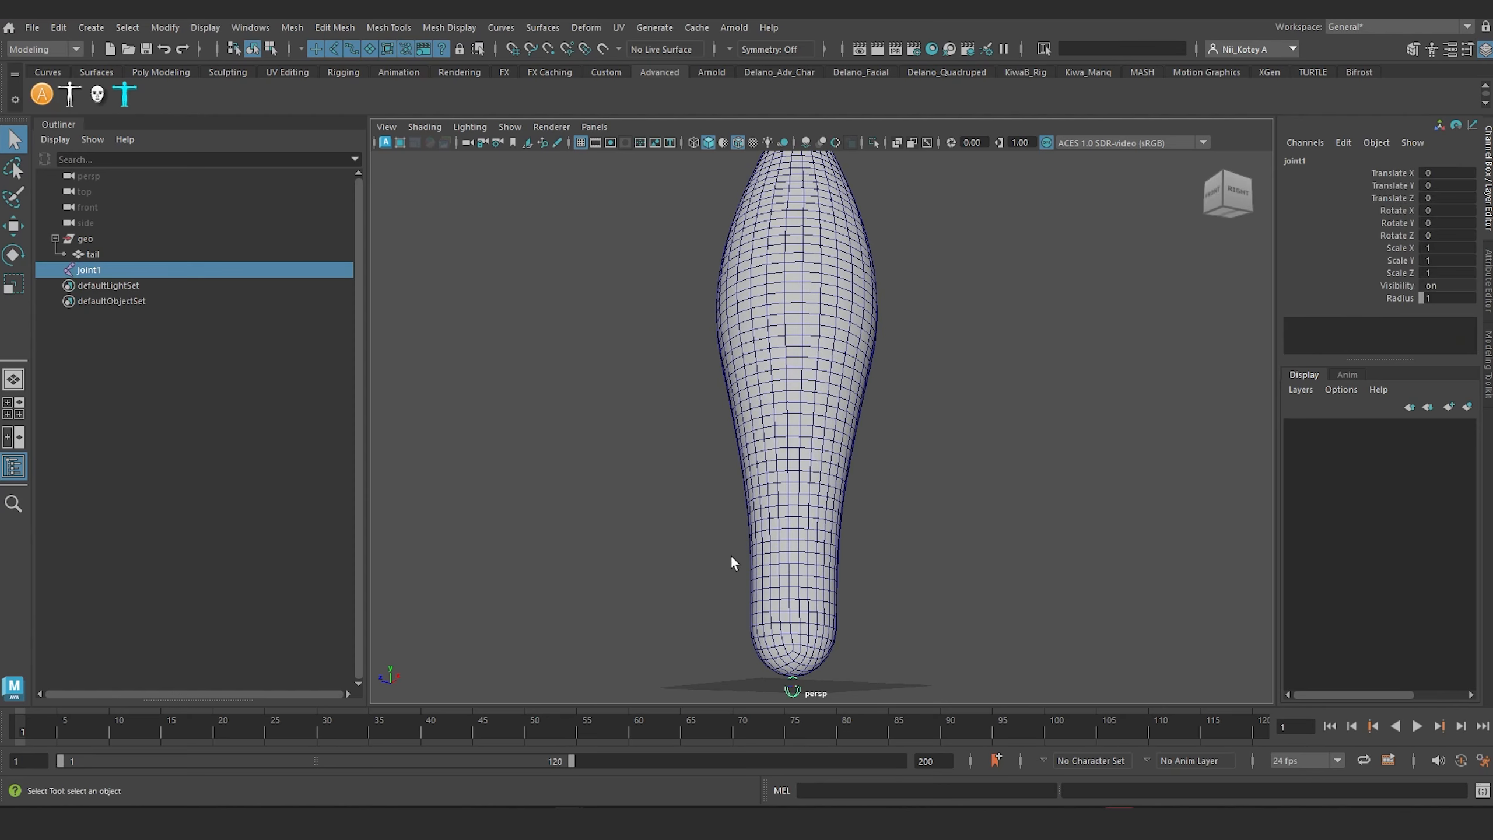
alt+middle_drag(730, 555, 704, 460)
scroll(715, 530, up, 4)
alt+drag(723, 570, 691, 606)
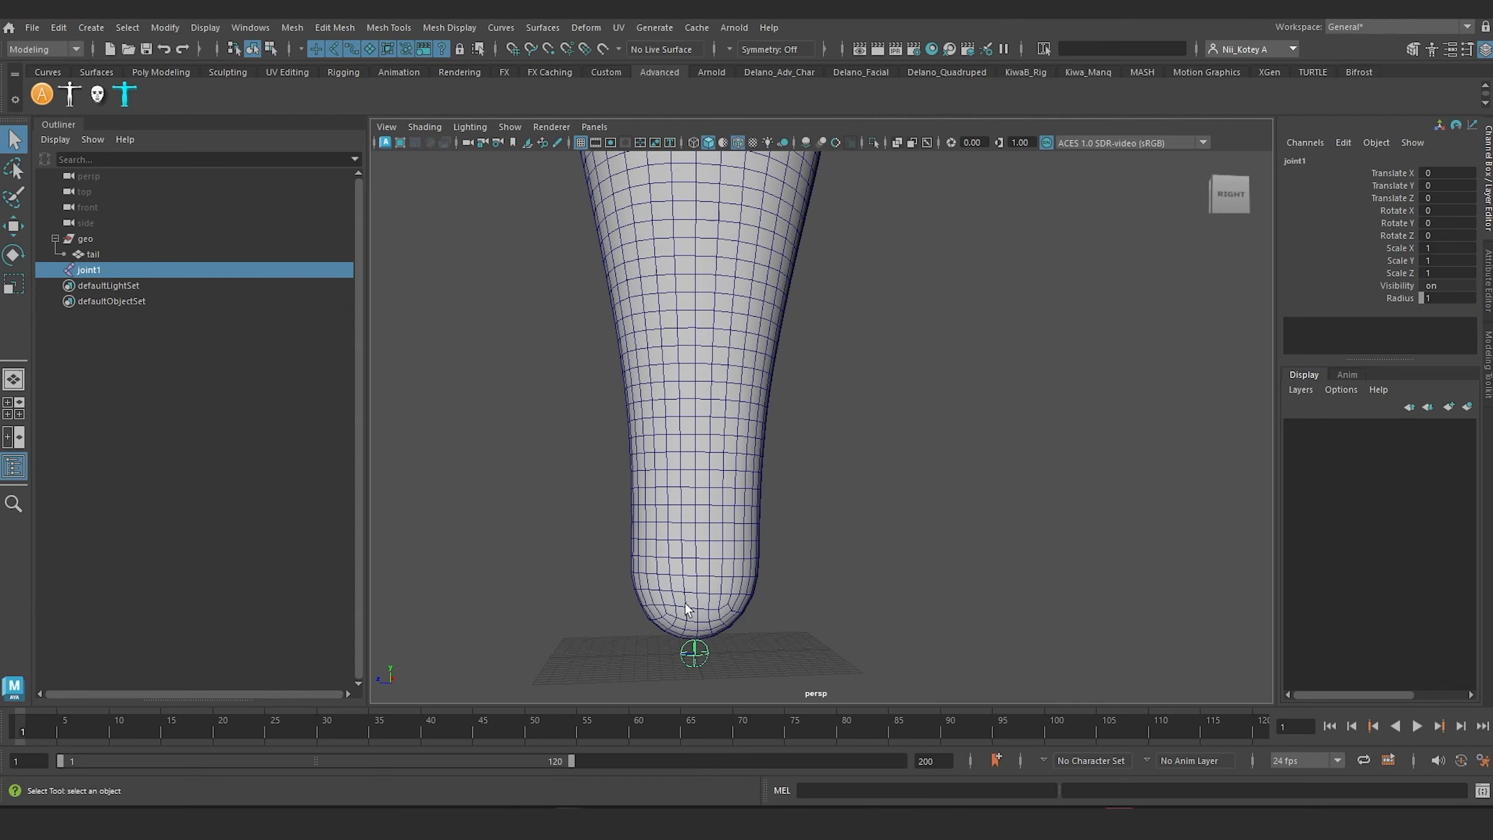
alt+middle_drag(694, 594, 769, 419)
scroll(758, 441, up, 4)
alt+drag(731, 499, 722, 554)
key(w)
mouse_move(731, 473)
mouse_down()
mouse_move(731, 442)
mouse_move(732, 465)
mouse_up()
key(space)
key(f)
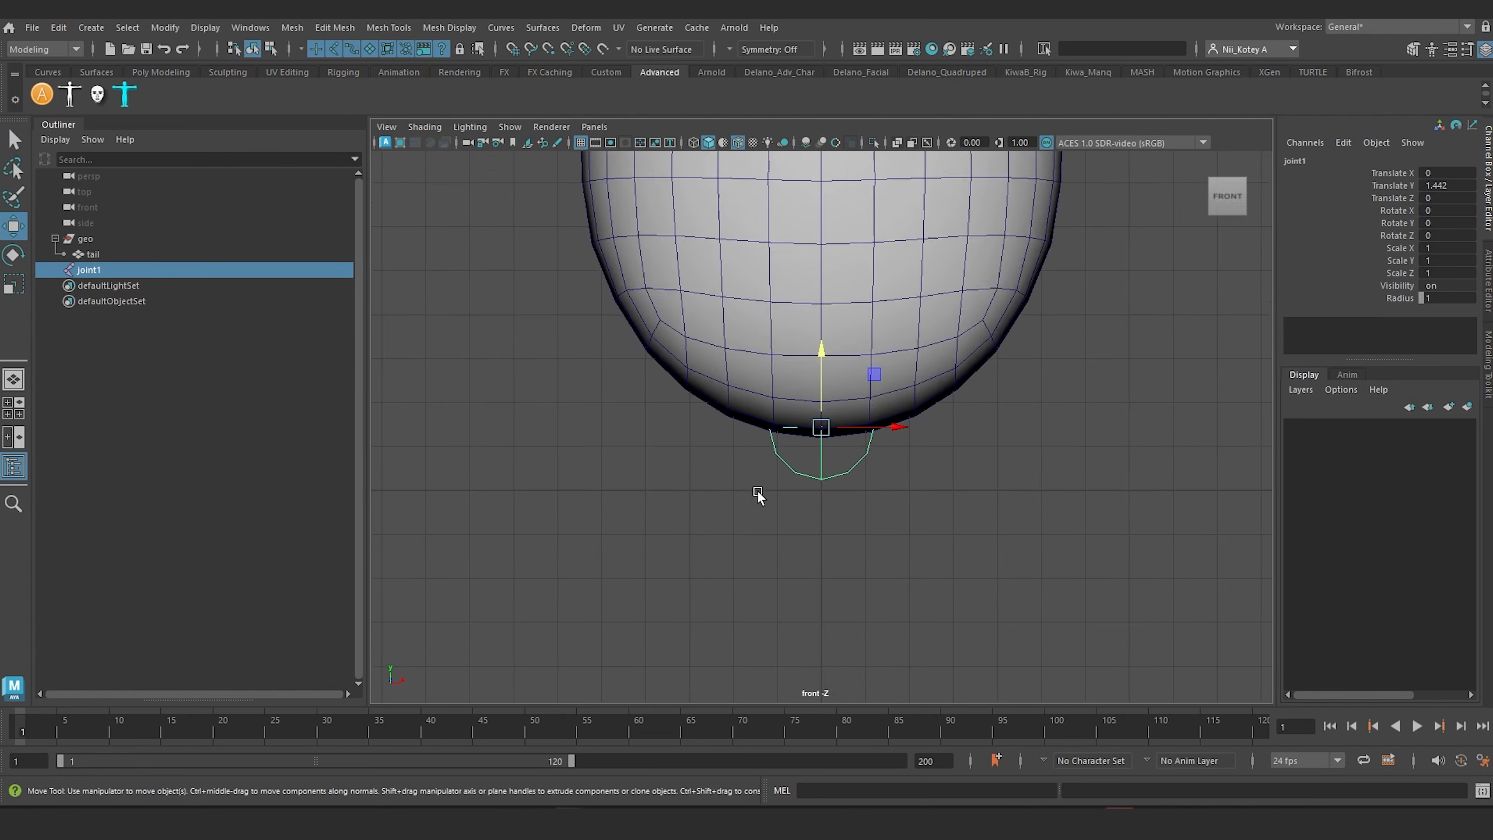
scroll(758, 493, up, 4)
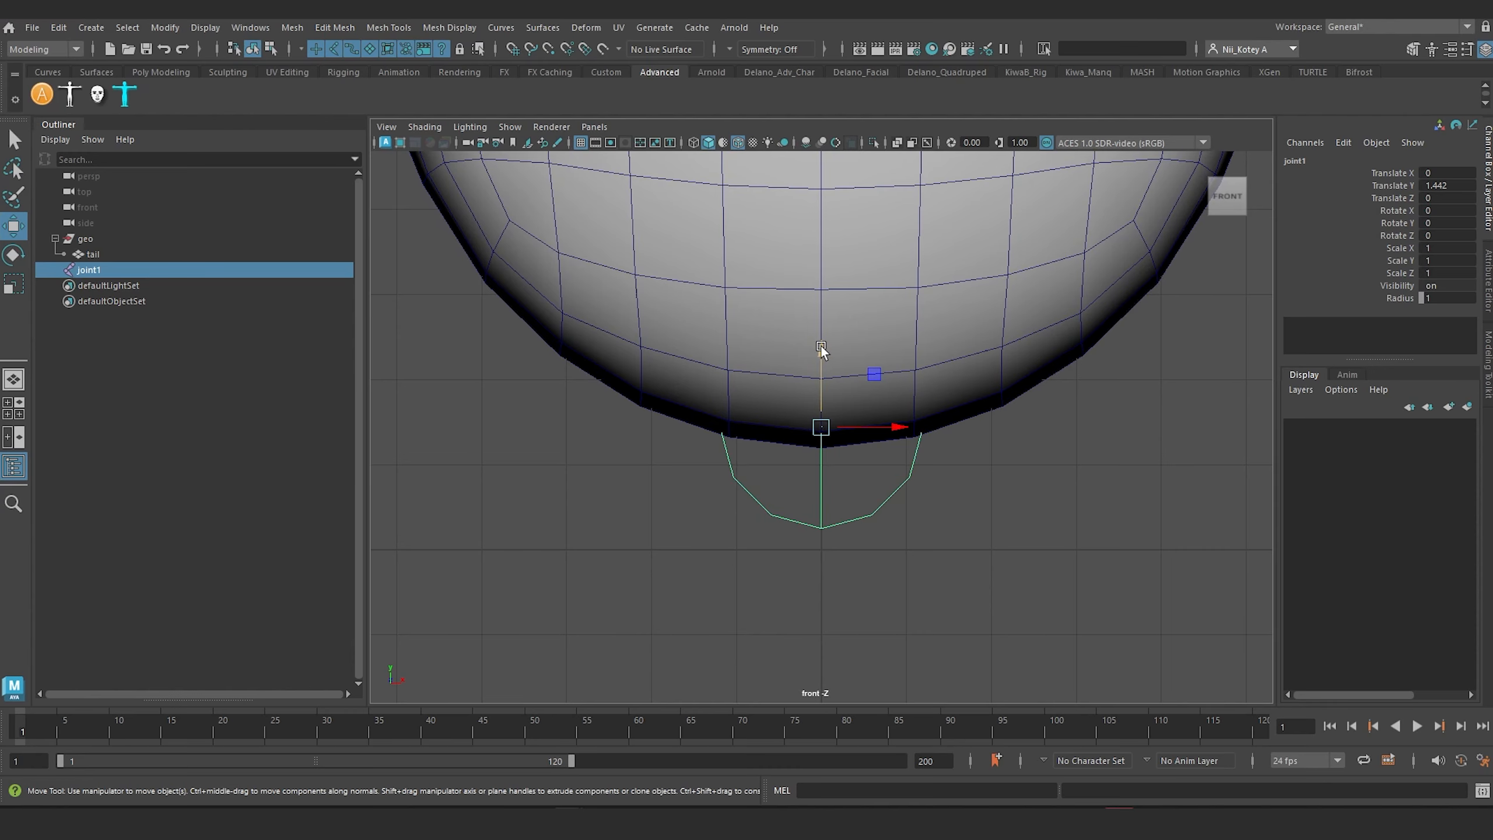
mouse_move(821, 347)
mouse_down()
mouse_move(826, 367)
mouse_move(828, 351)
mouse_up()
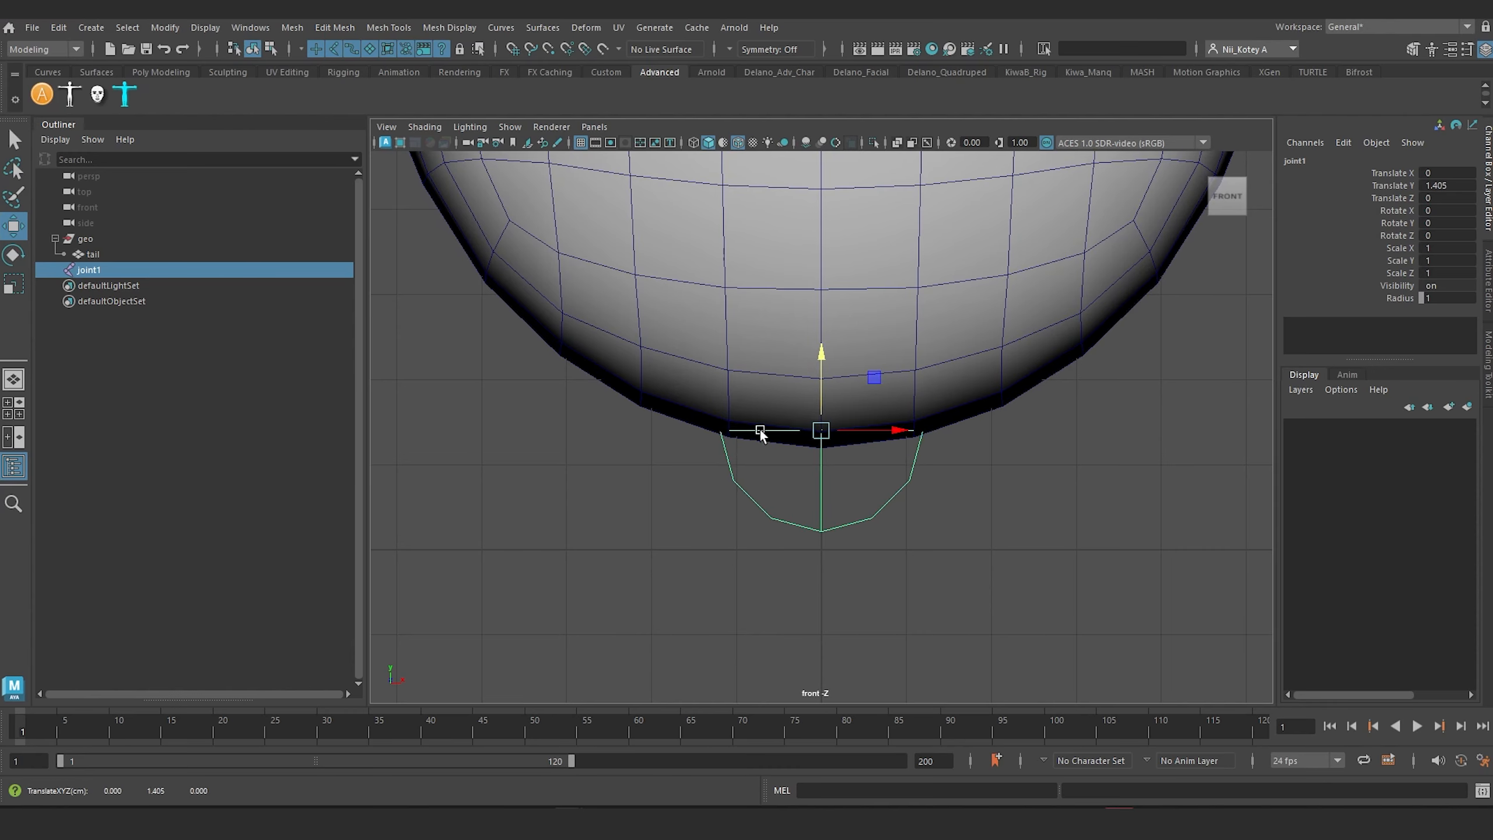
Step: Turn on X-Ray Joints in the front view's shading
scroll(934, 437, down, 6)
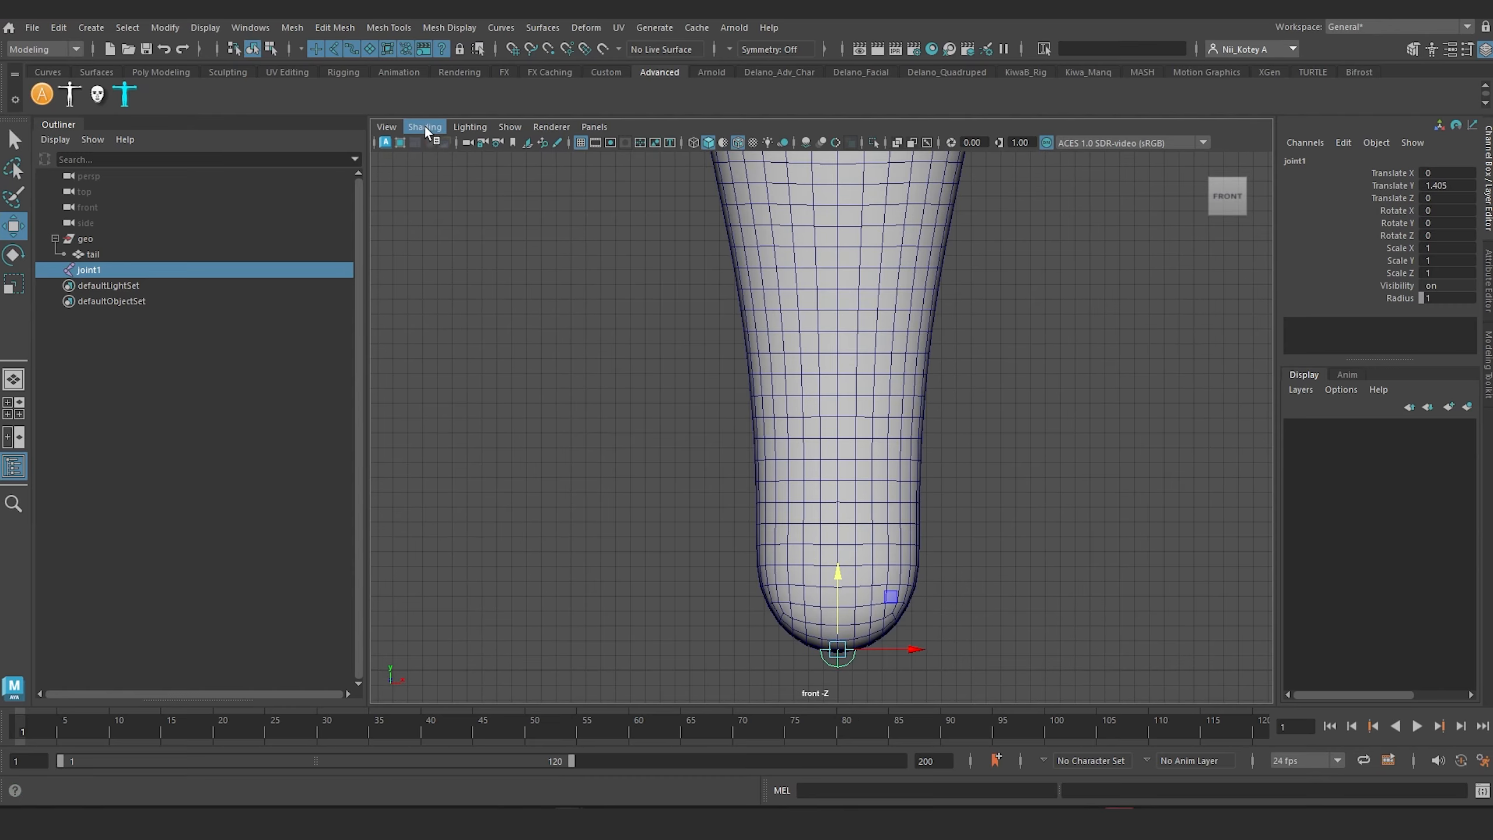
click(428, 127)
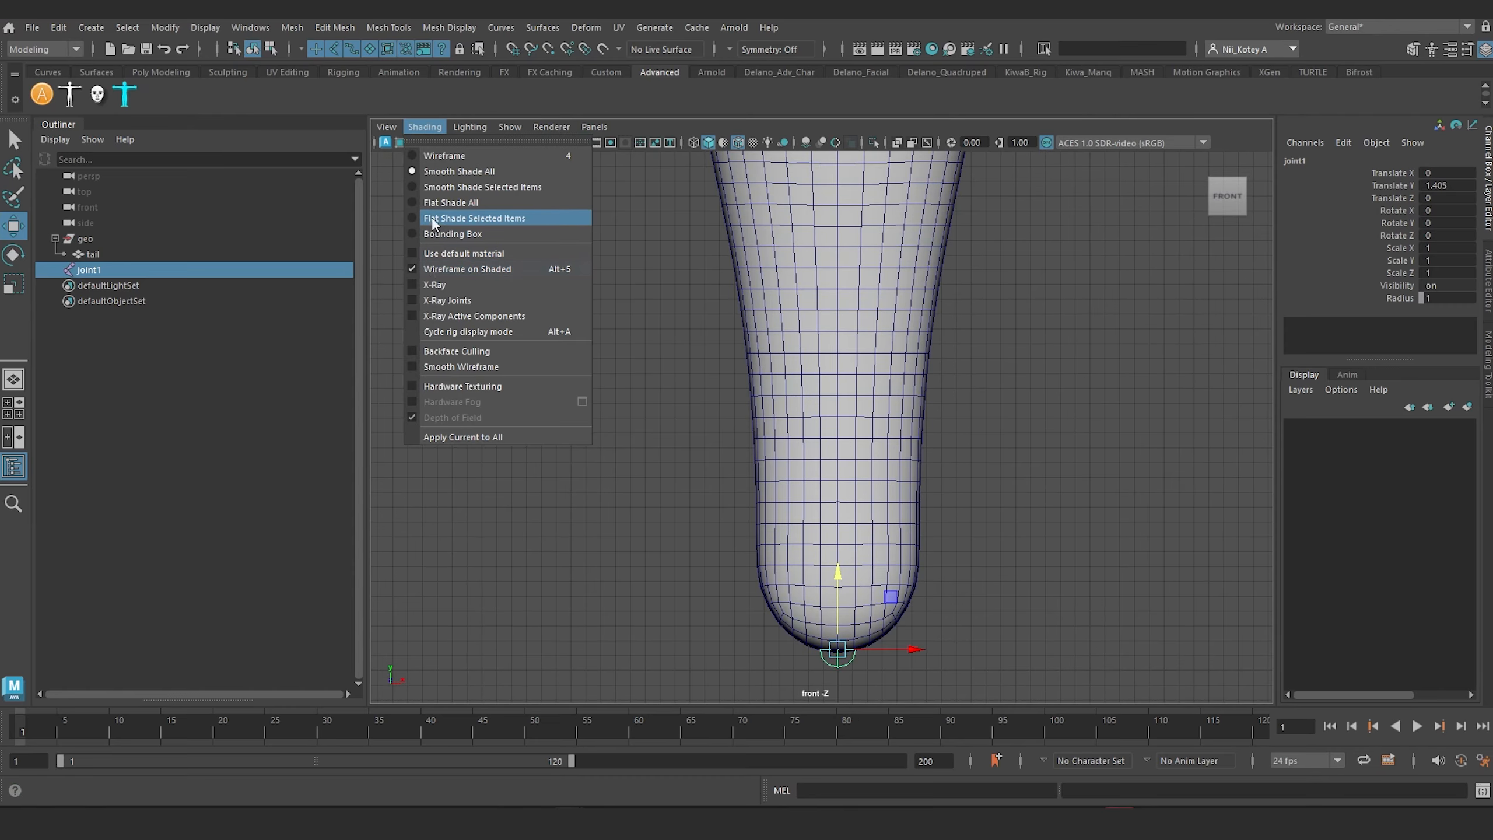
click(452, 303)
Step: Duplicate the base joint and move the copy up to the tail's tip, at a Translate Y of about 87.923
scroll(928, 517, down, 5)
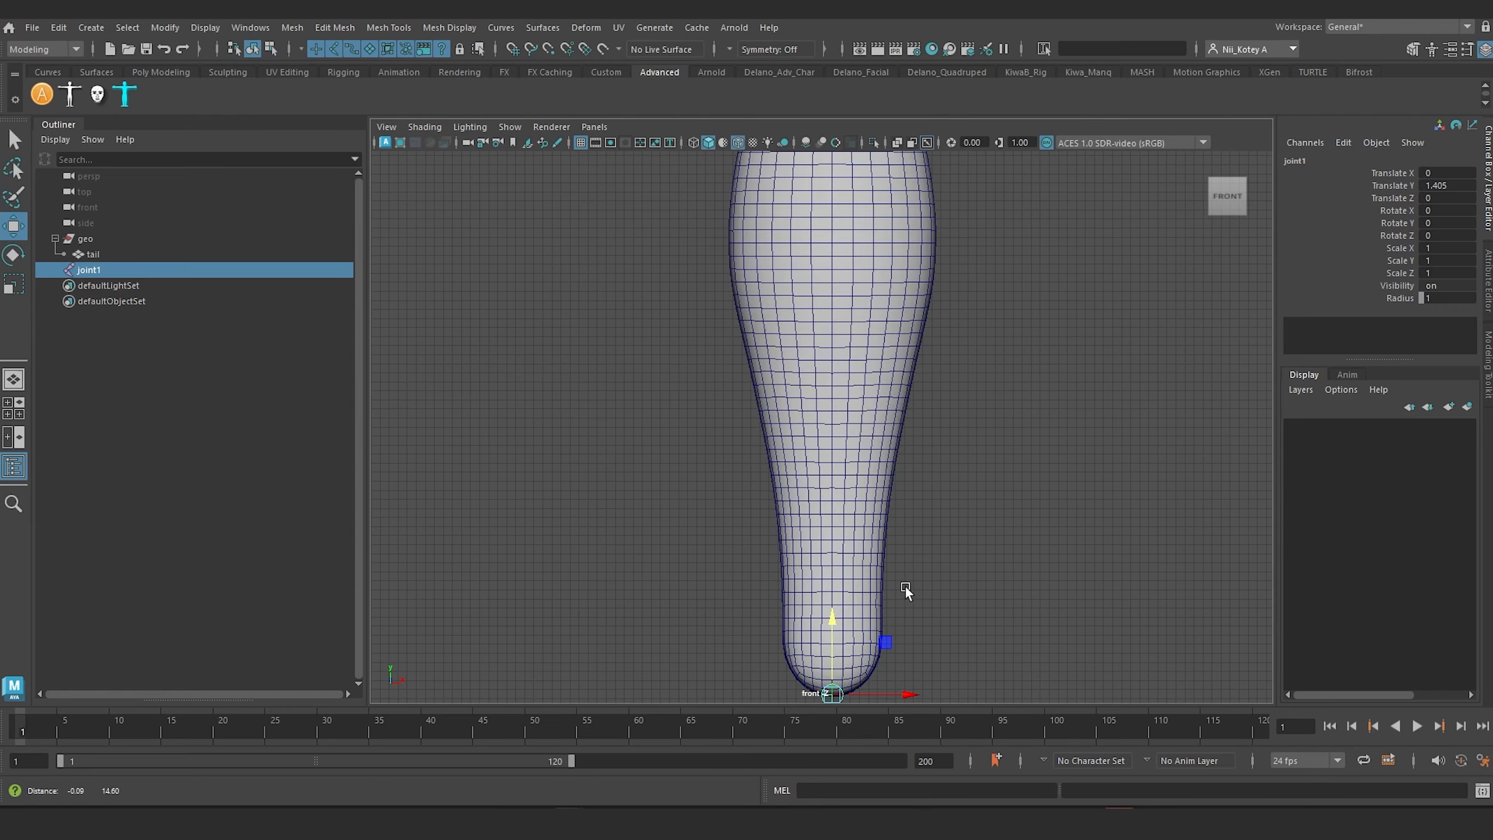
alt+middle_drag(918, 500, 916, 583)
key(ctrl+d)
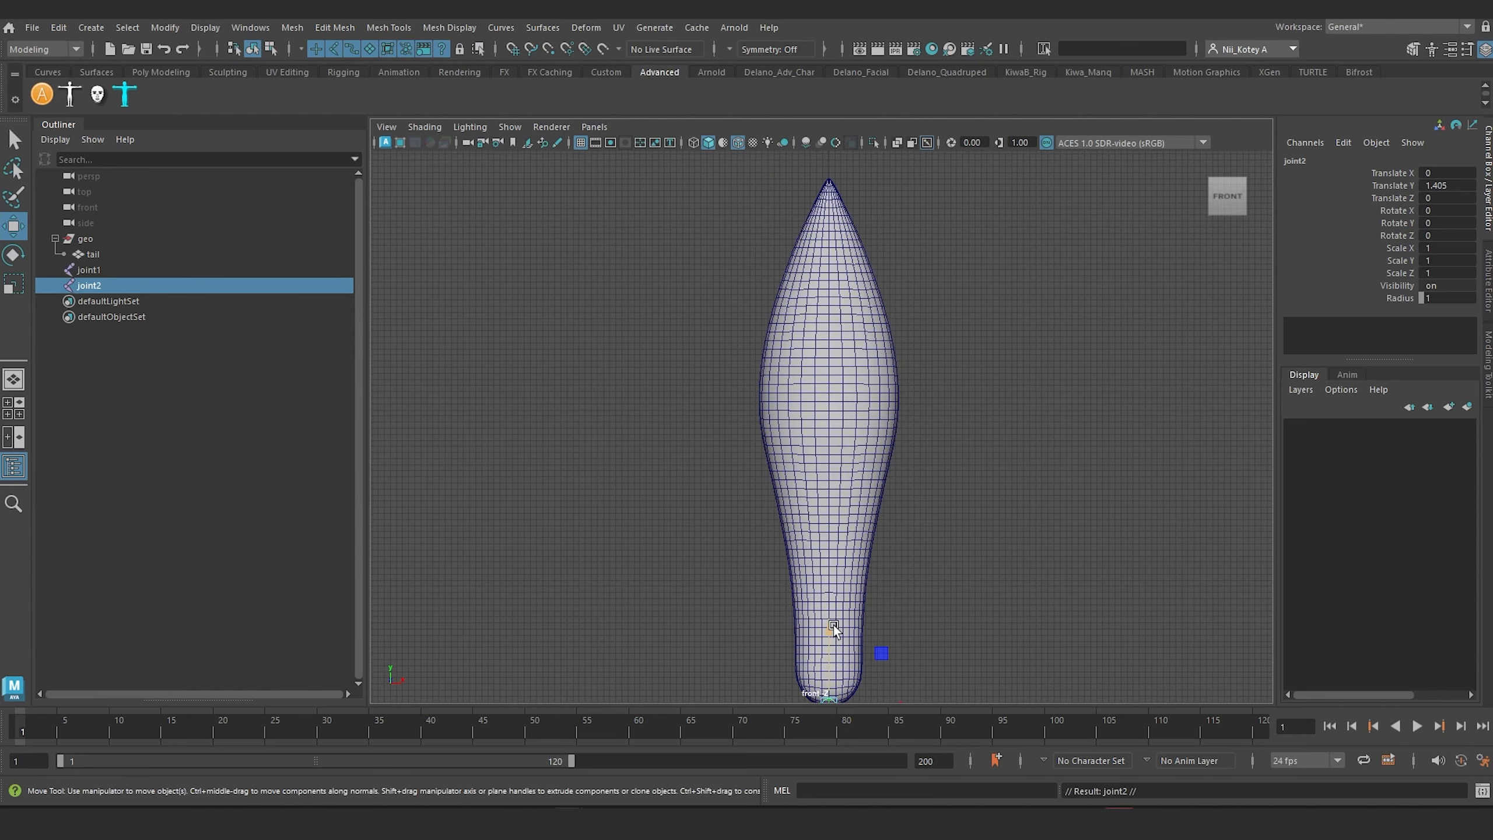
drag(834, 626, 824, 233)
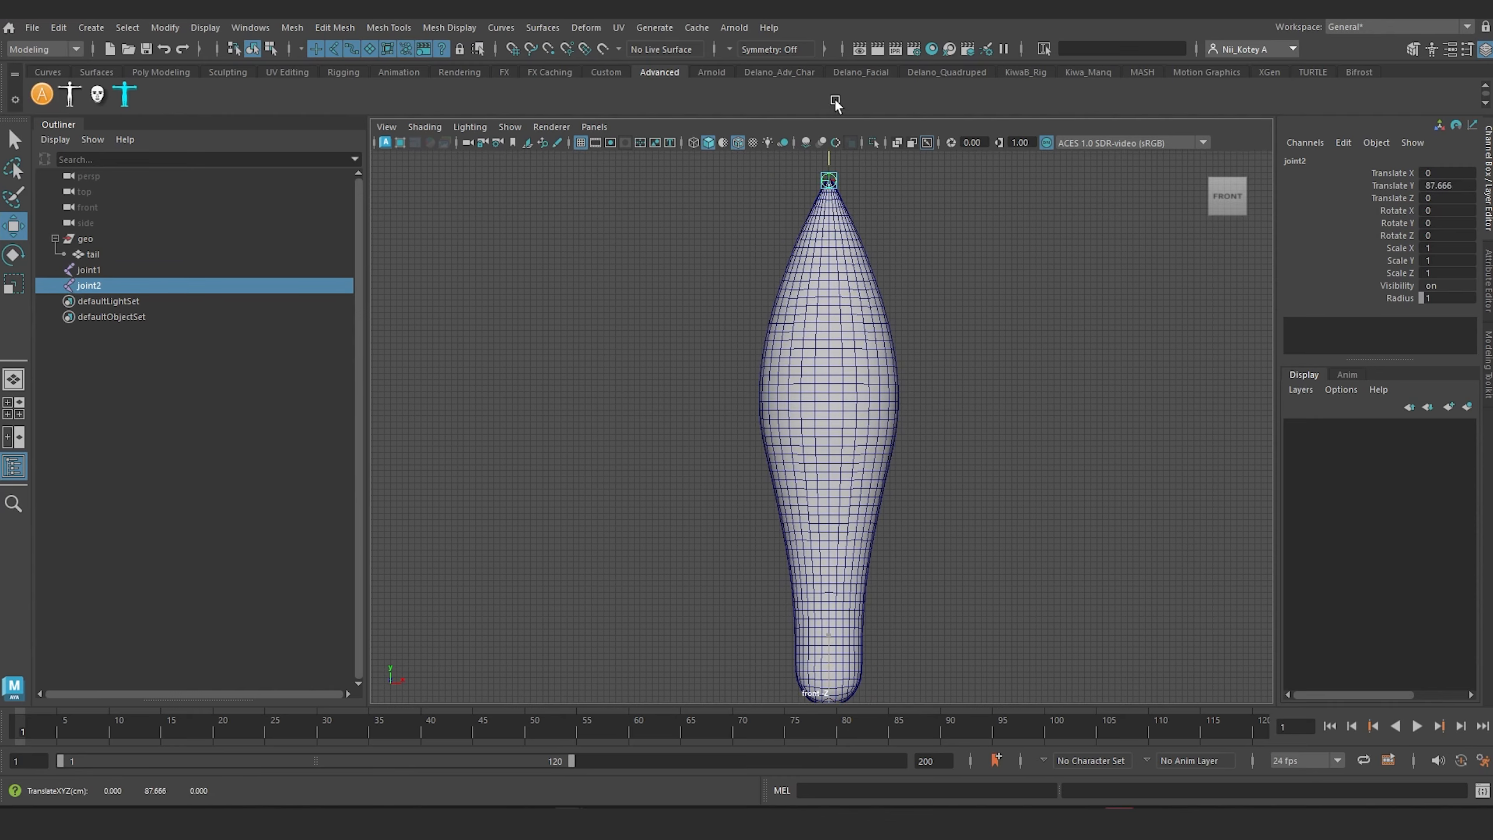
scroll(845, 236, up, 3)
alt+middle_drag(845, 236, 849, 427)
scroll(848, 427, up, 10)
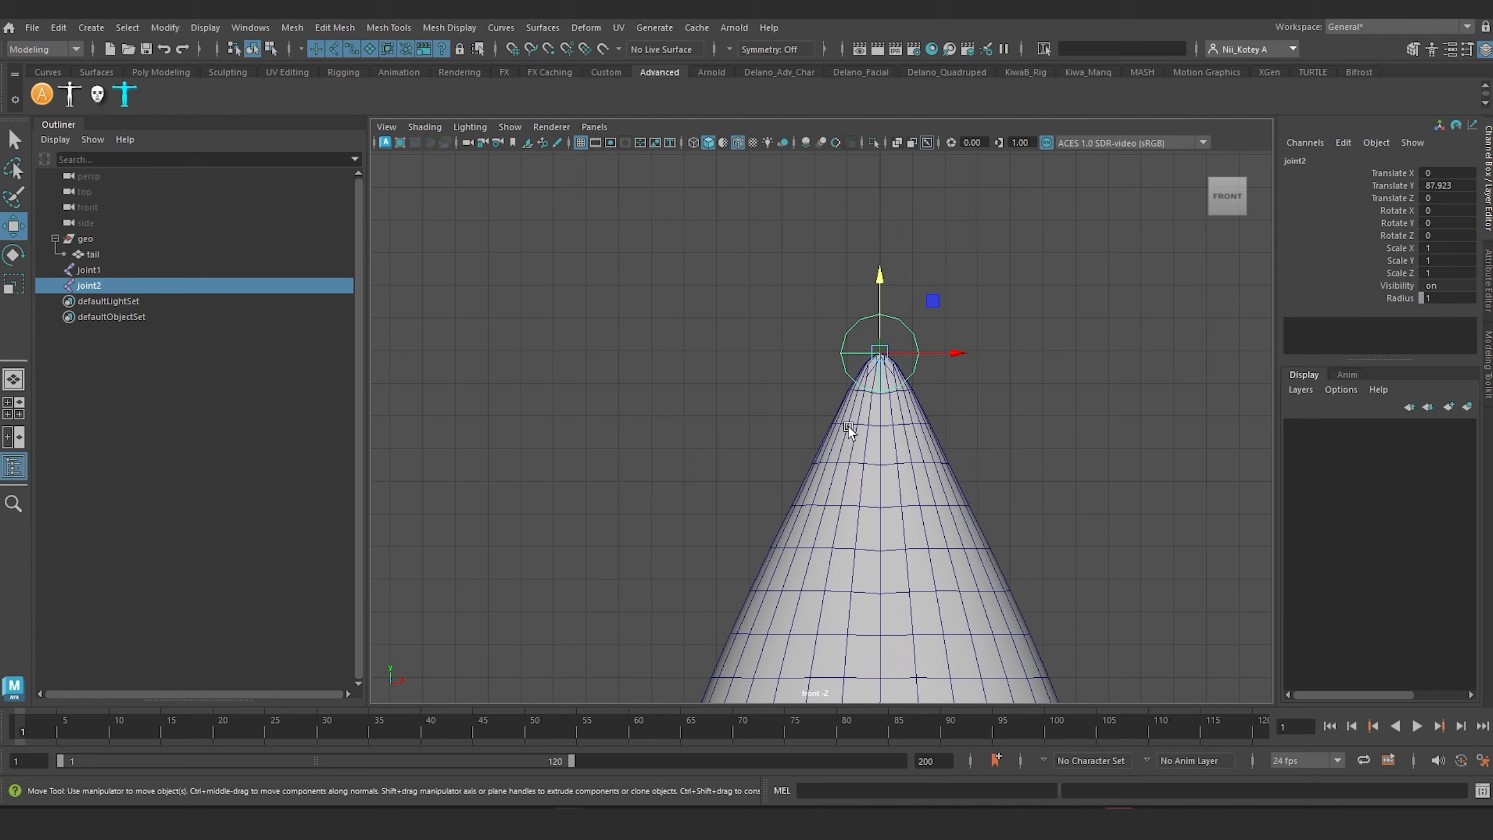
scroll(785, 451, down, 8)
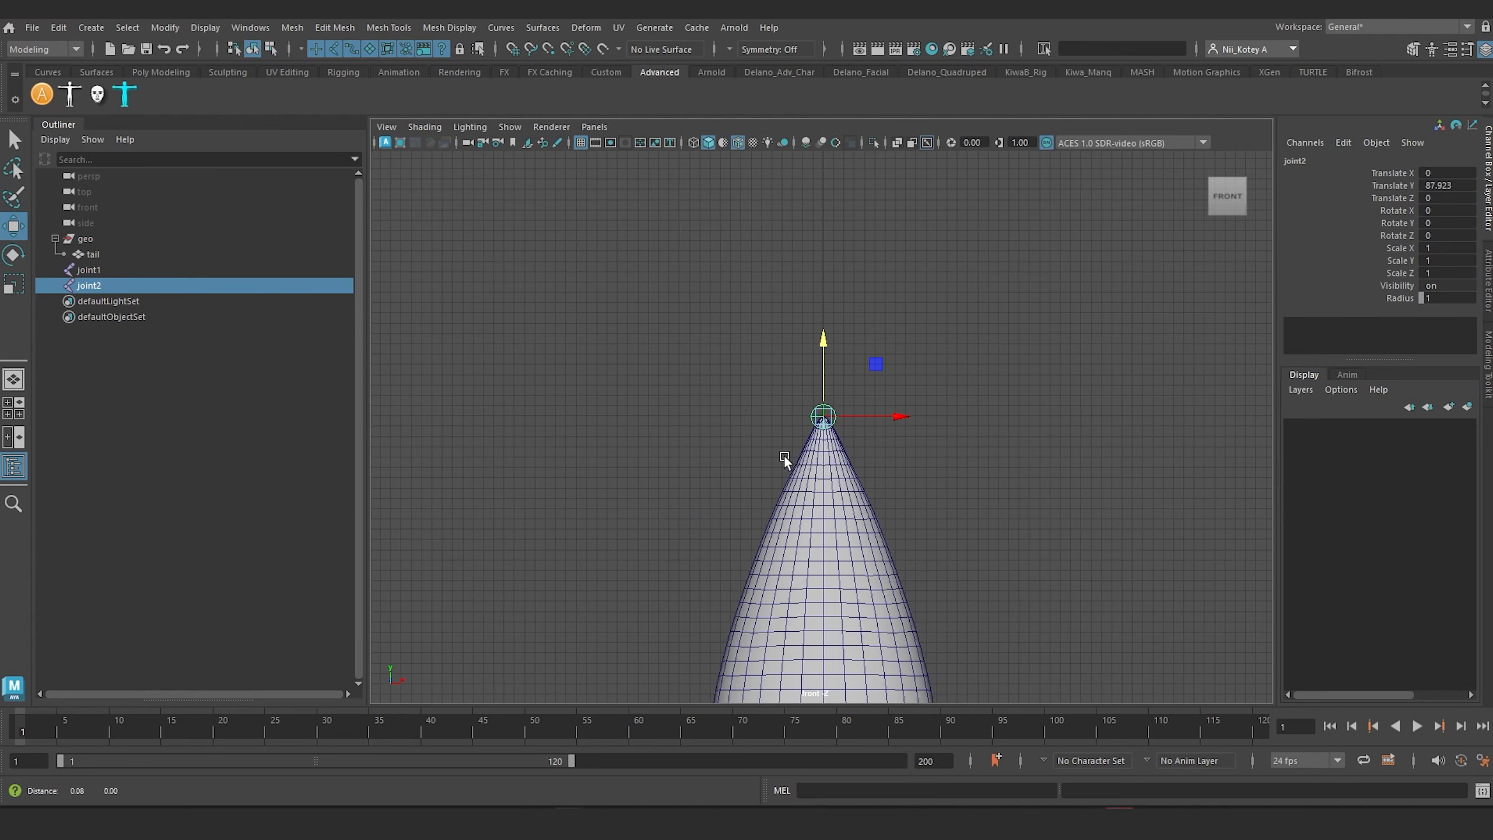
alt+middle_drag(785, 455, 736, 197)
Step: Rename the tail's base joint jointTailA and the tip joint jointTailEnd
double_click(89, 270)
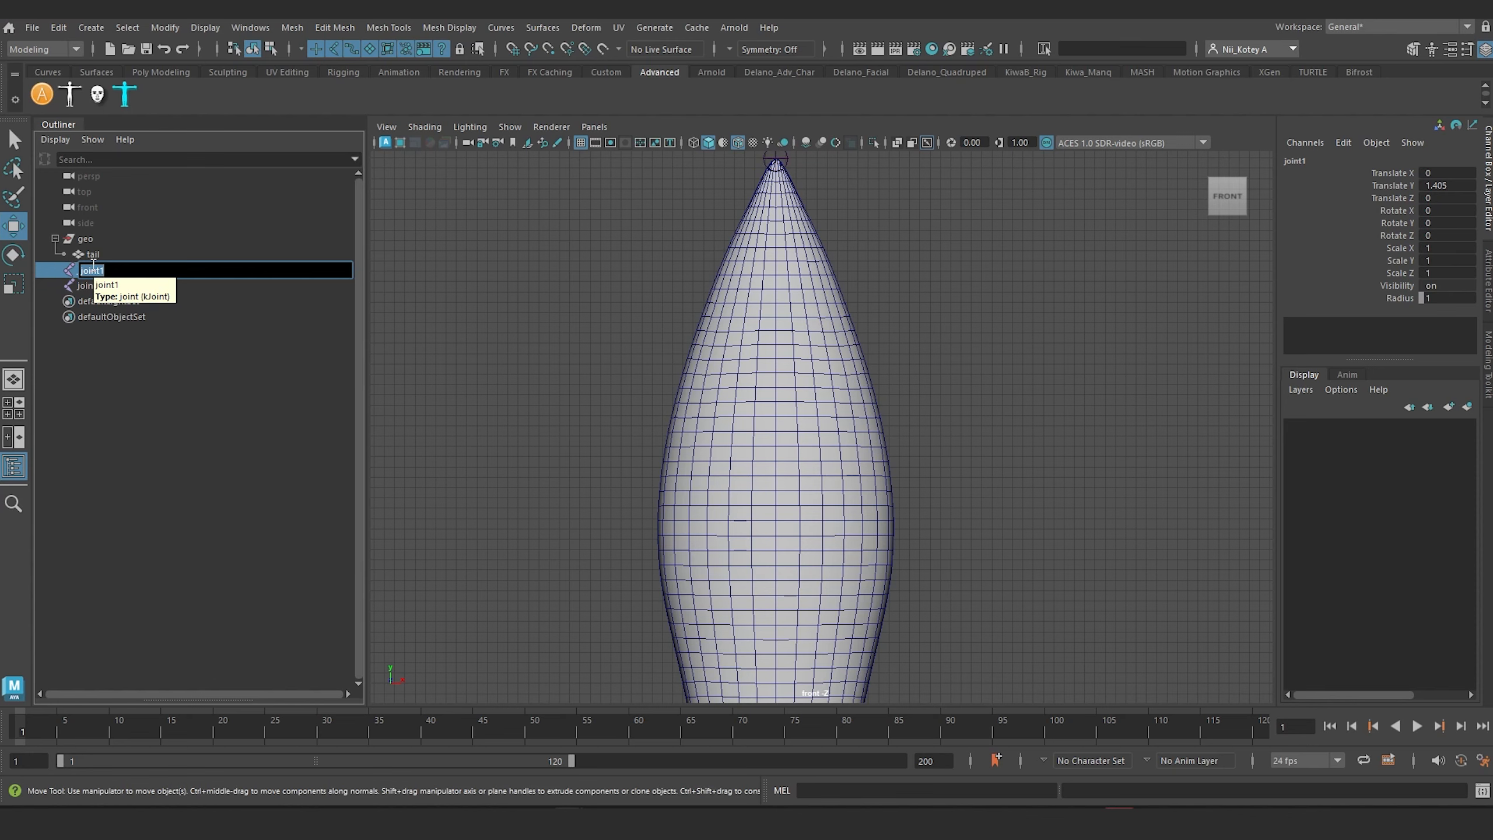
text(jointTailA)
key(Return)
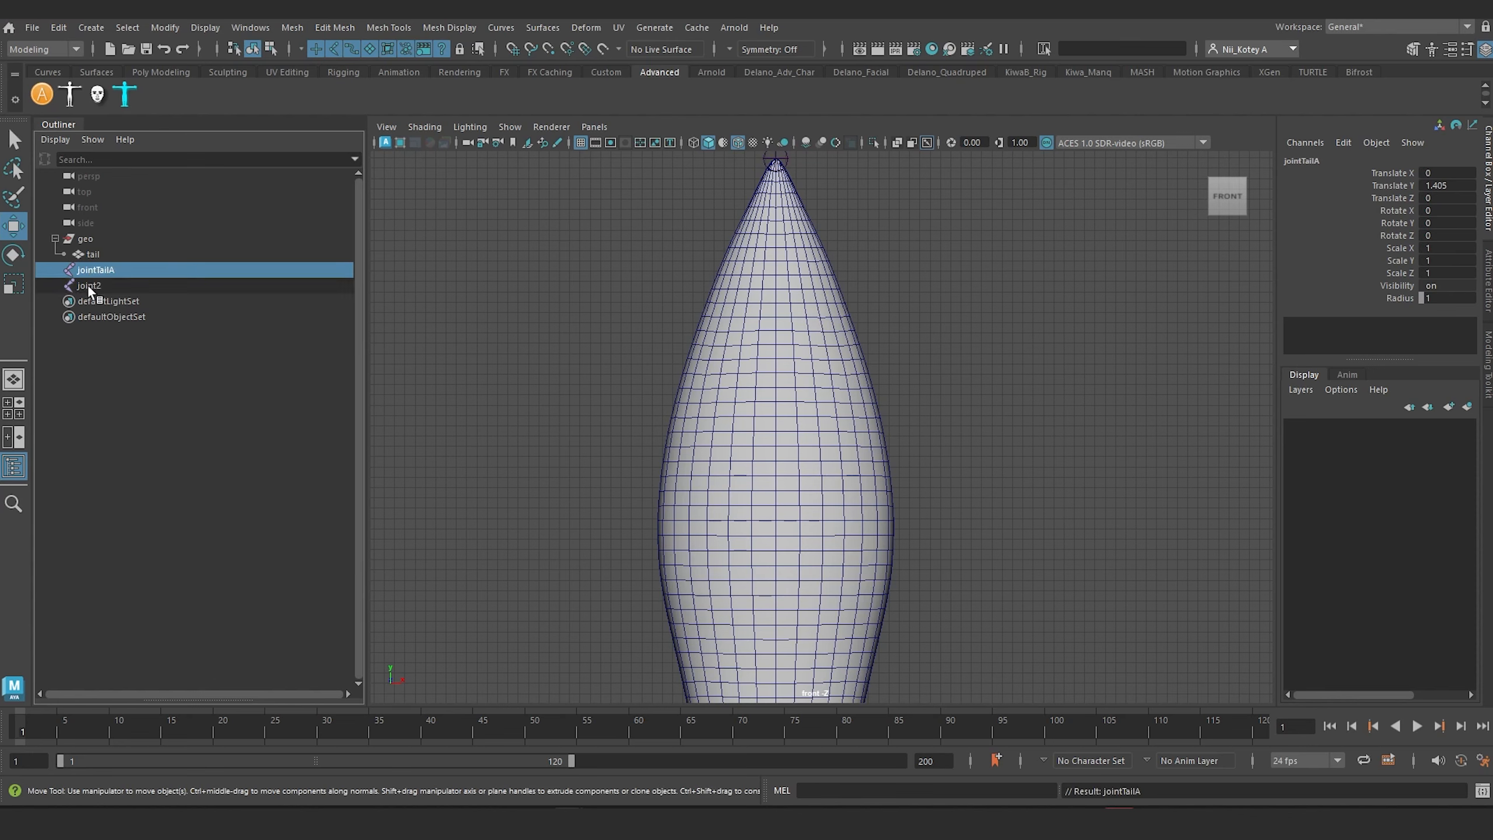
double_click(89, 286)
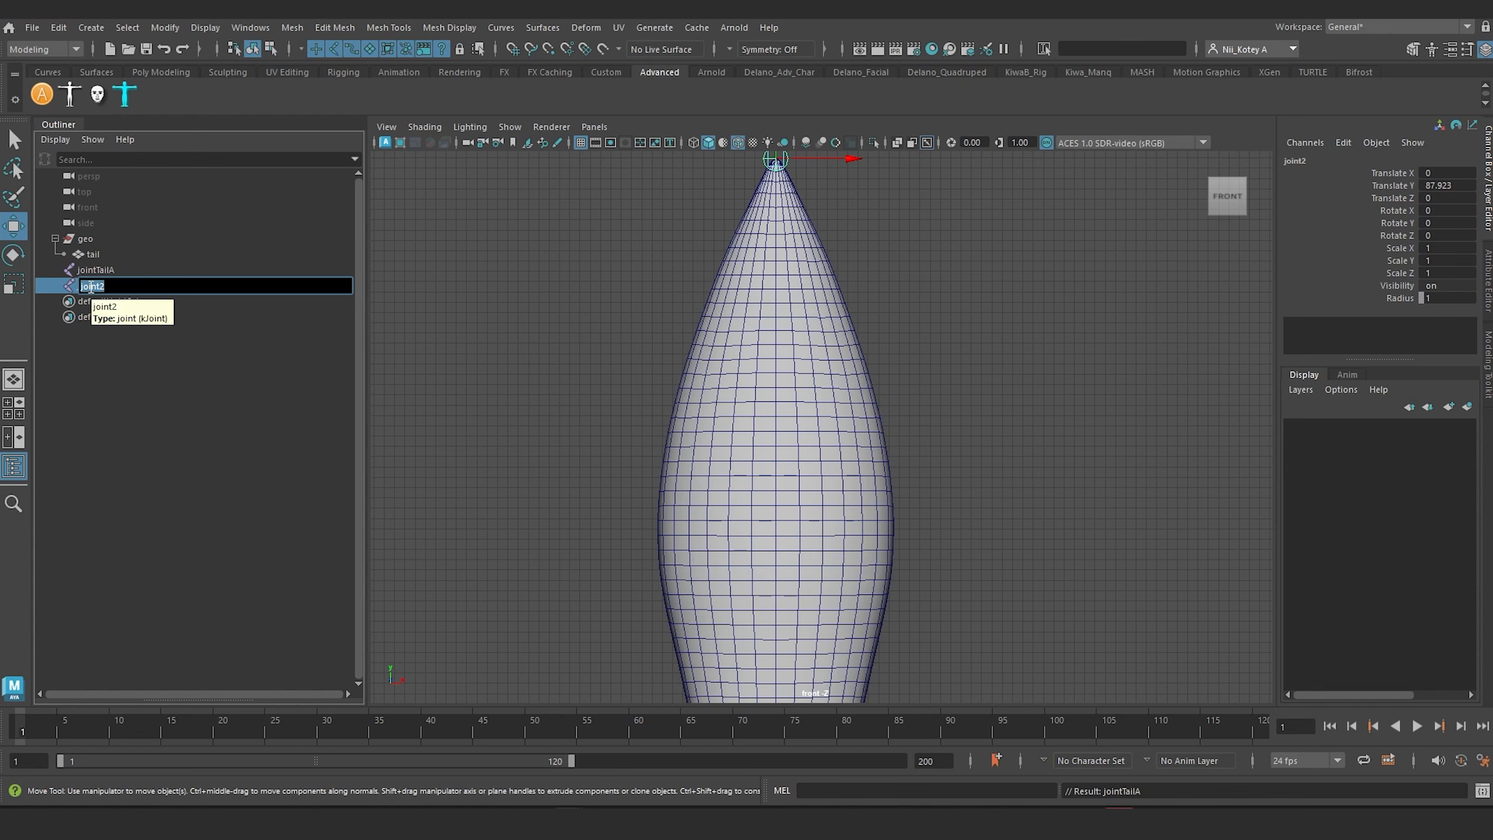
text(jointTailEnd)
key(Return)
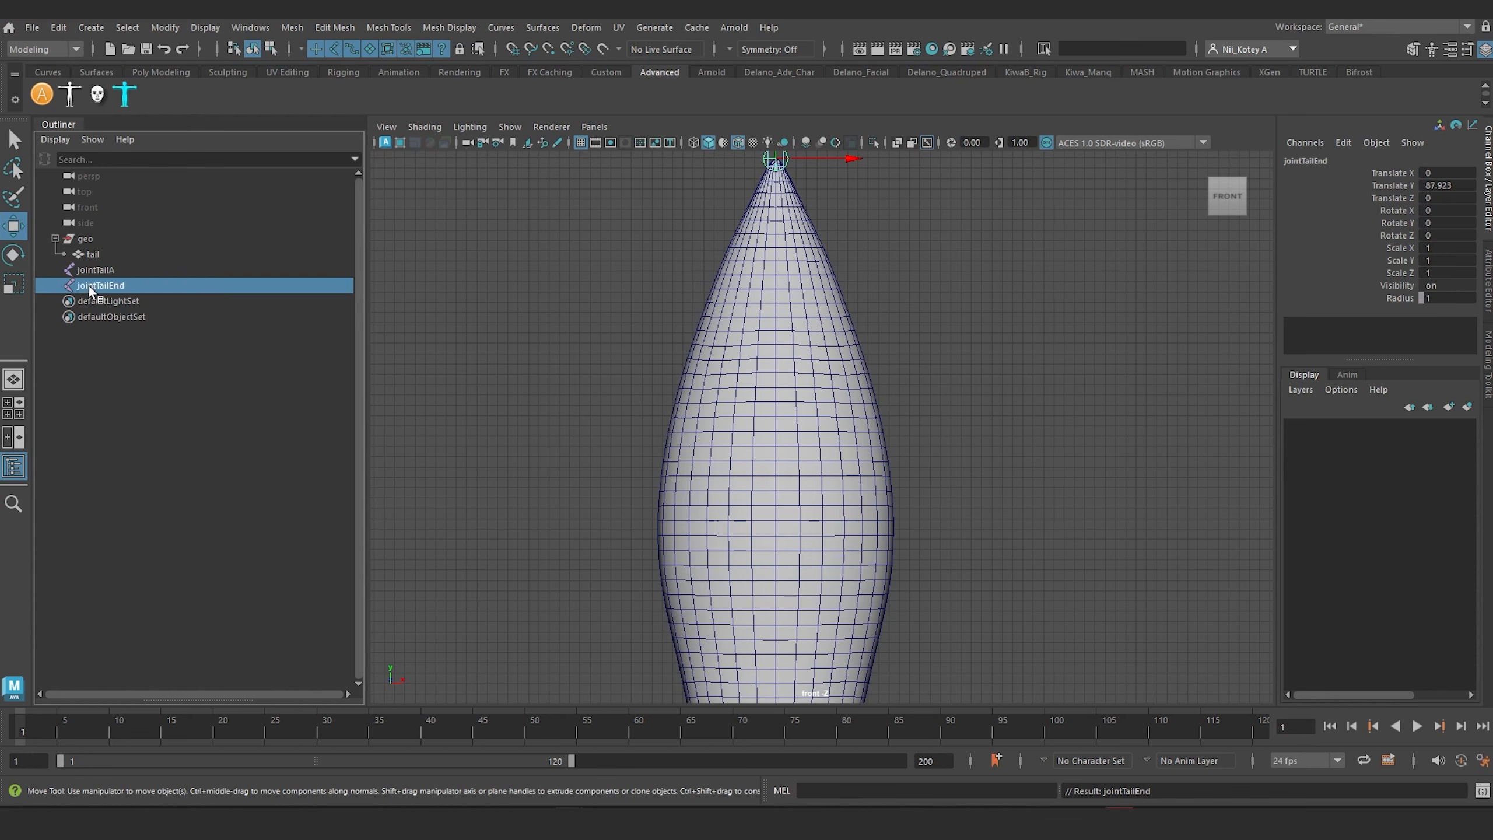
Step: In the perspective view, parent jointTailEnd under jointTailA
scroll(932, 464, down, 7)
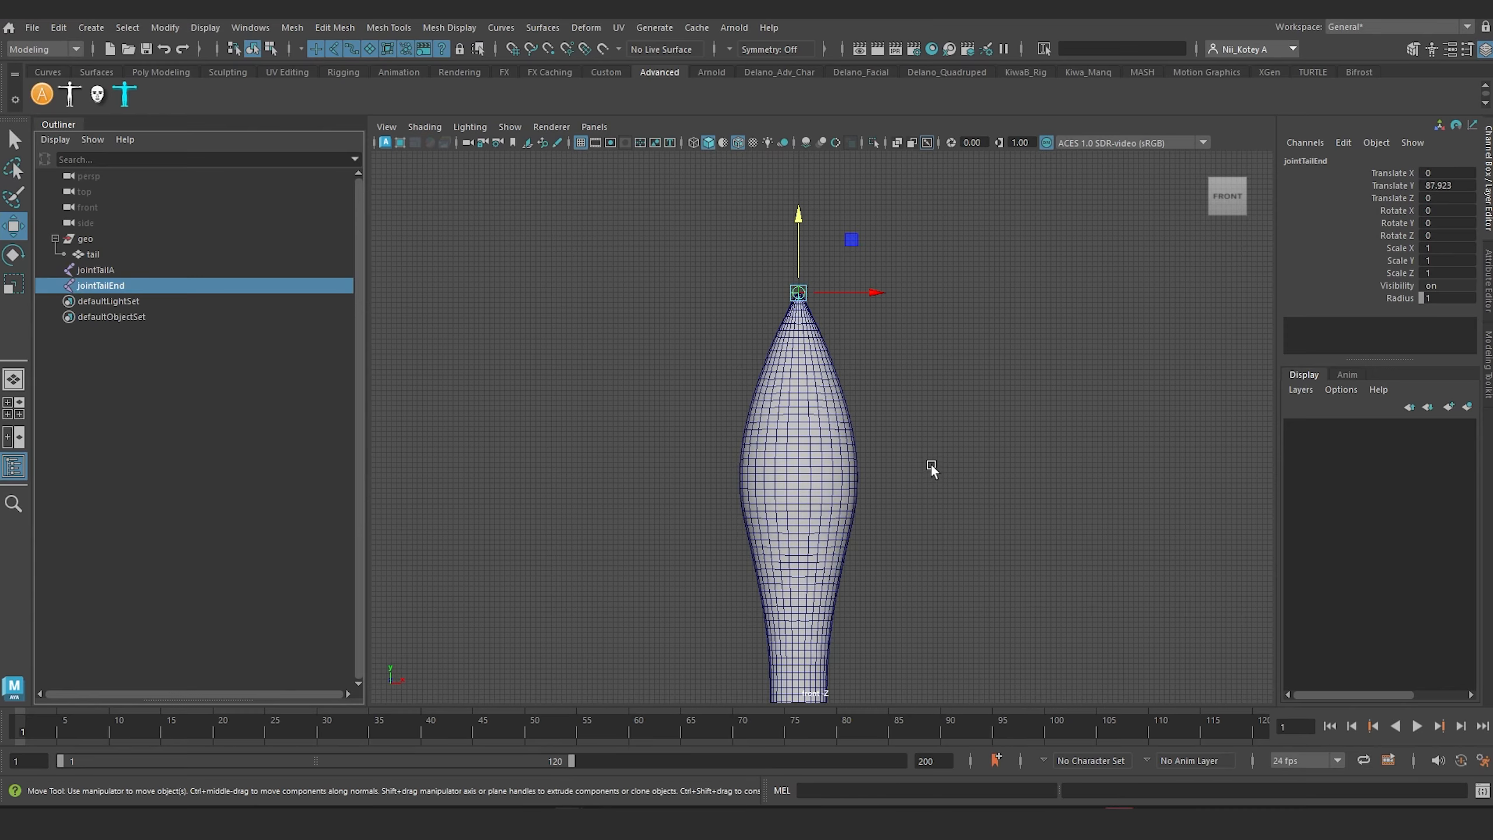
key(space)
drag(918, 445, 918, 408)
scroll(918, 411, down, 10)
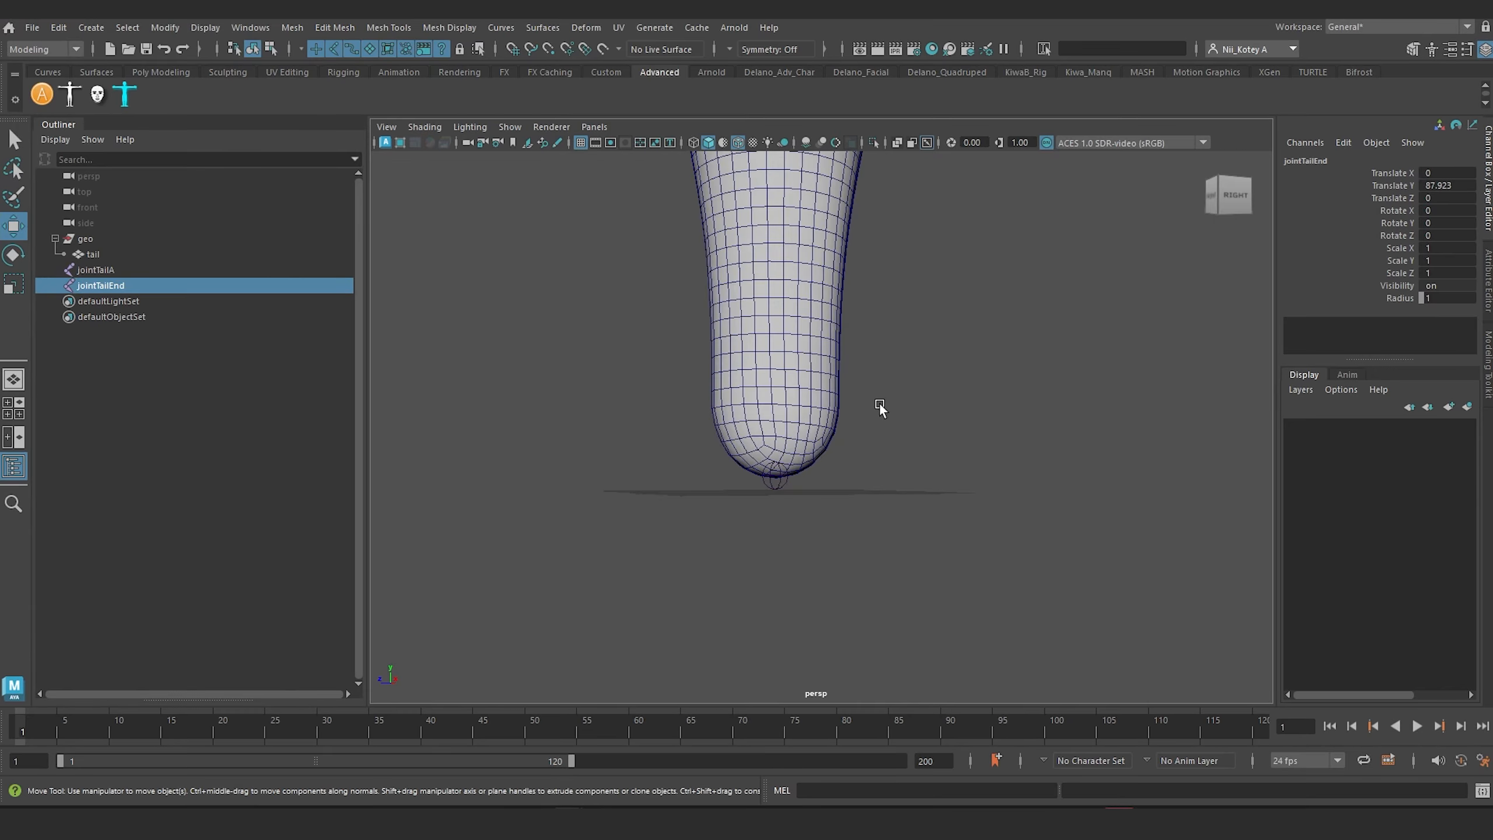
click(817, 574)
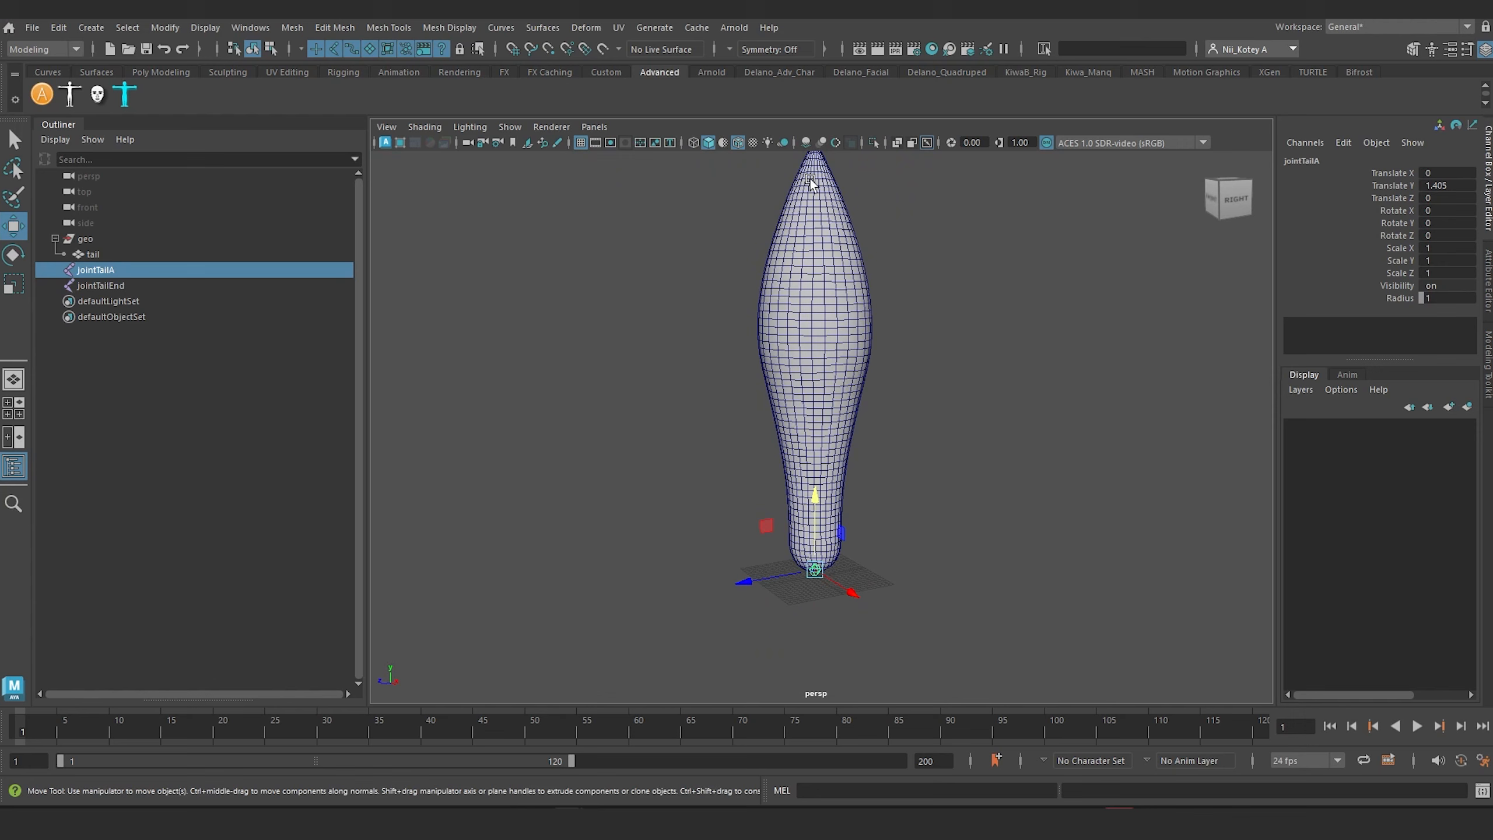
alt+middle_drag(841, 254, 846, 396)
click(895, 304)
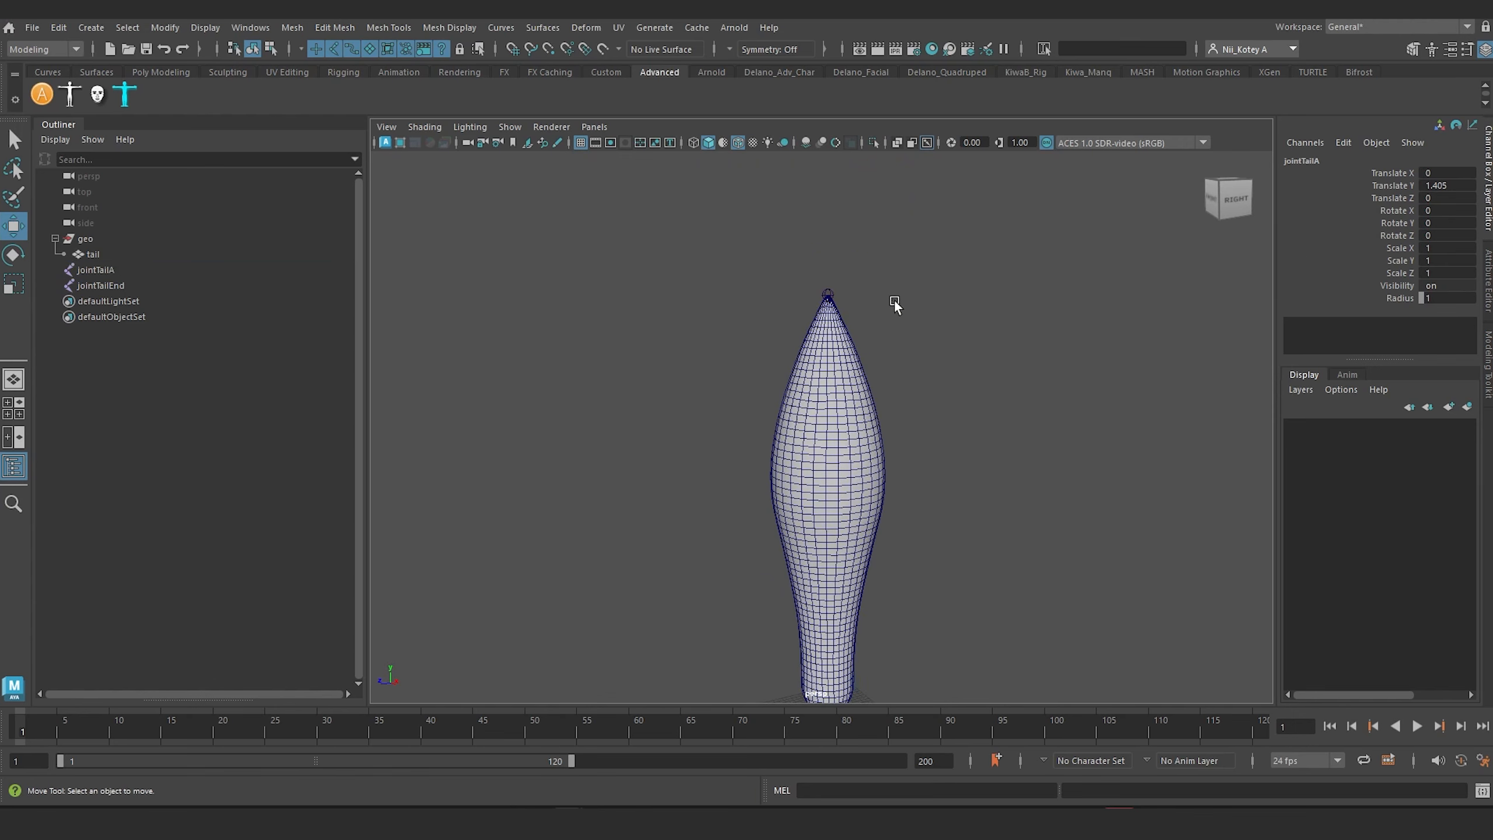
click(828, 292)
ctrl+click(96, 270)
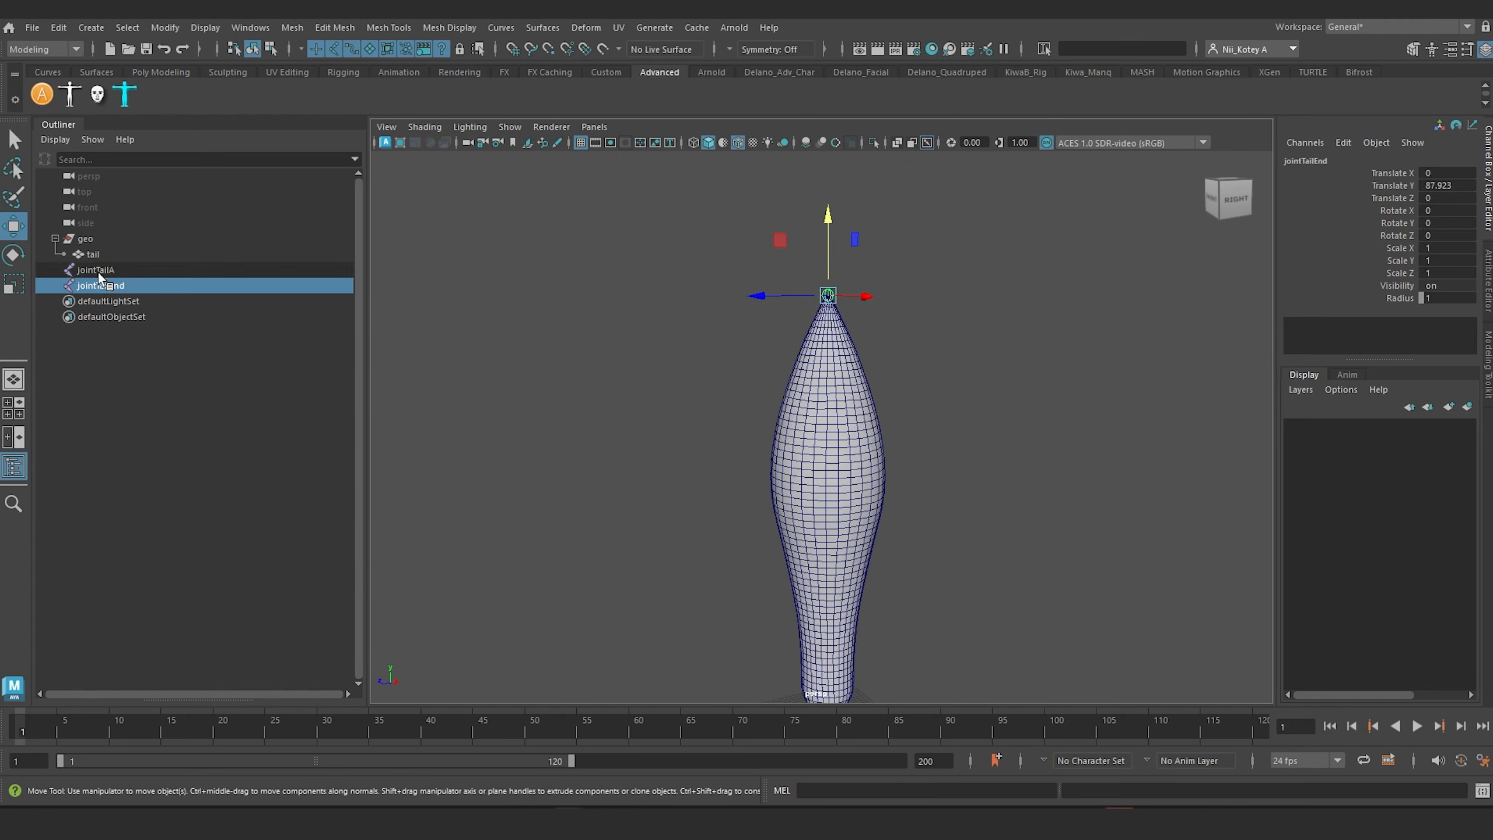
key(p)
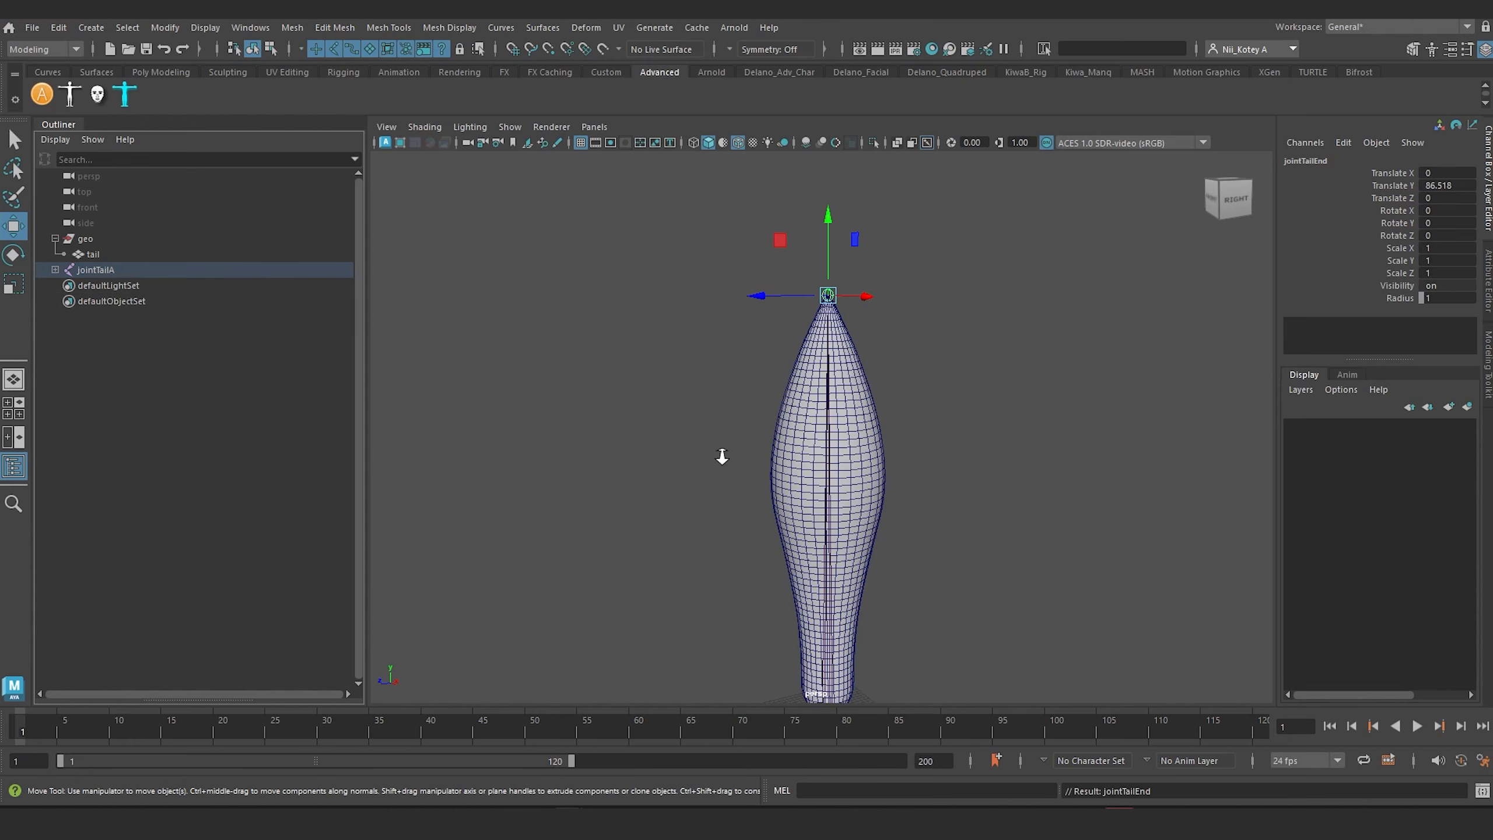
Step: Open AdvancedSkeleton's ReSample tool with jointTailA as the start joint and jointTailEnd as the end joint
scroll(717, 458, down, 2)
click(826, 658)
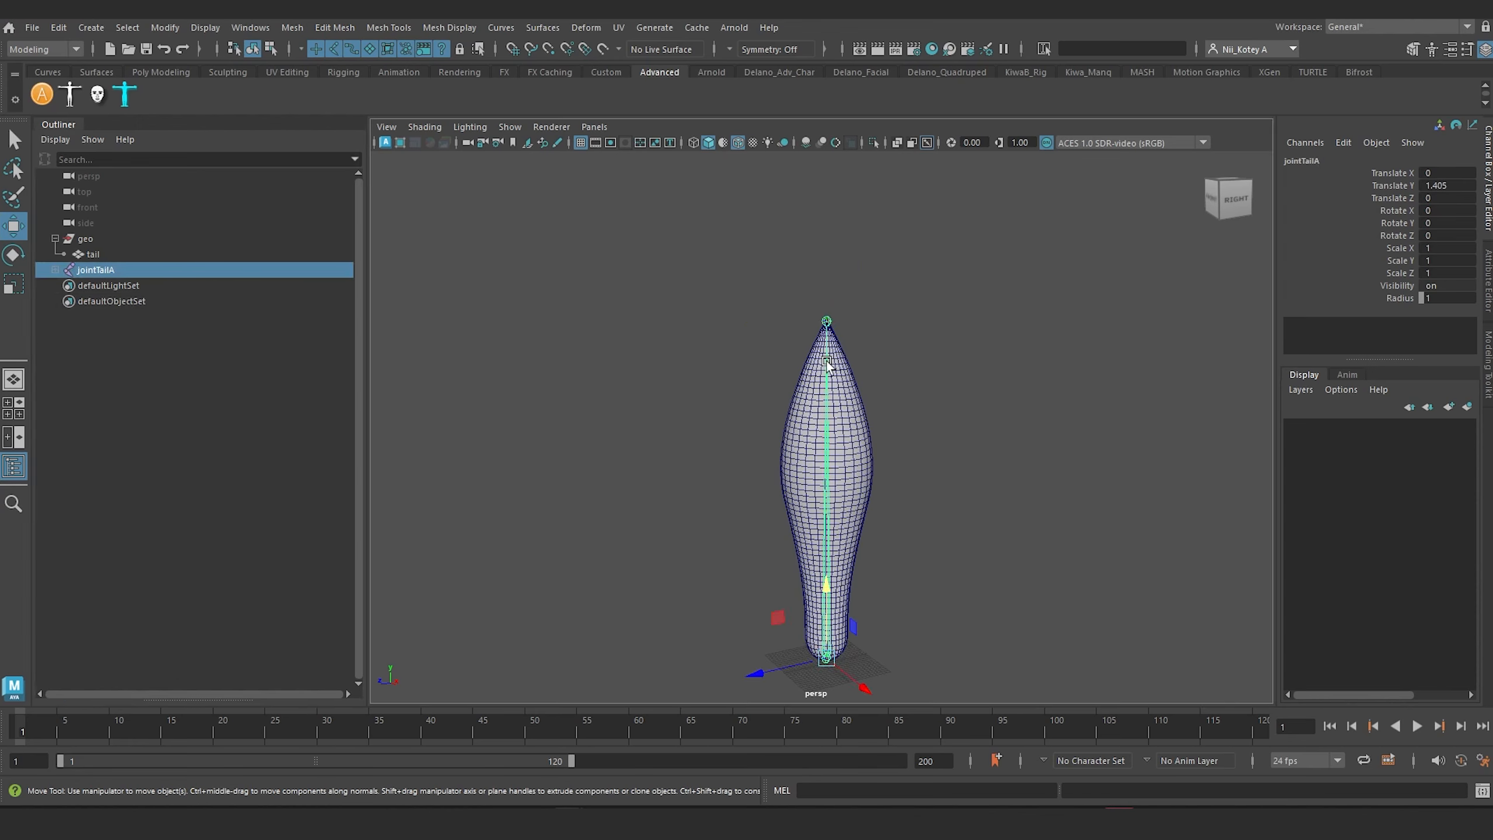
shift+click(827, 325)
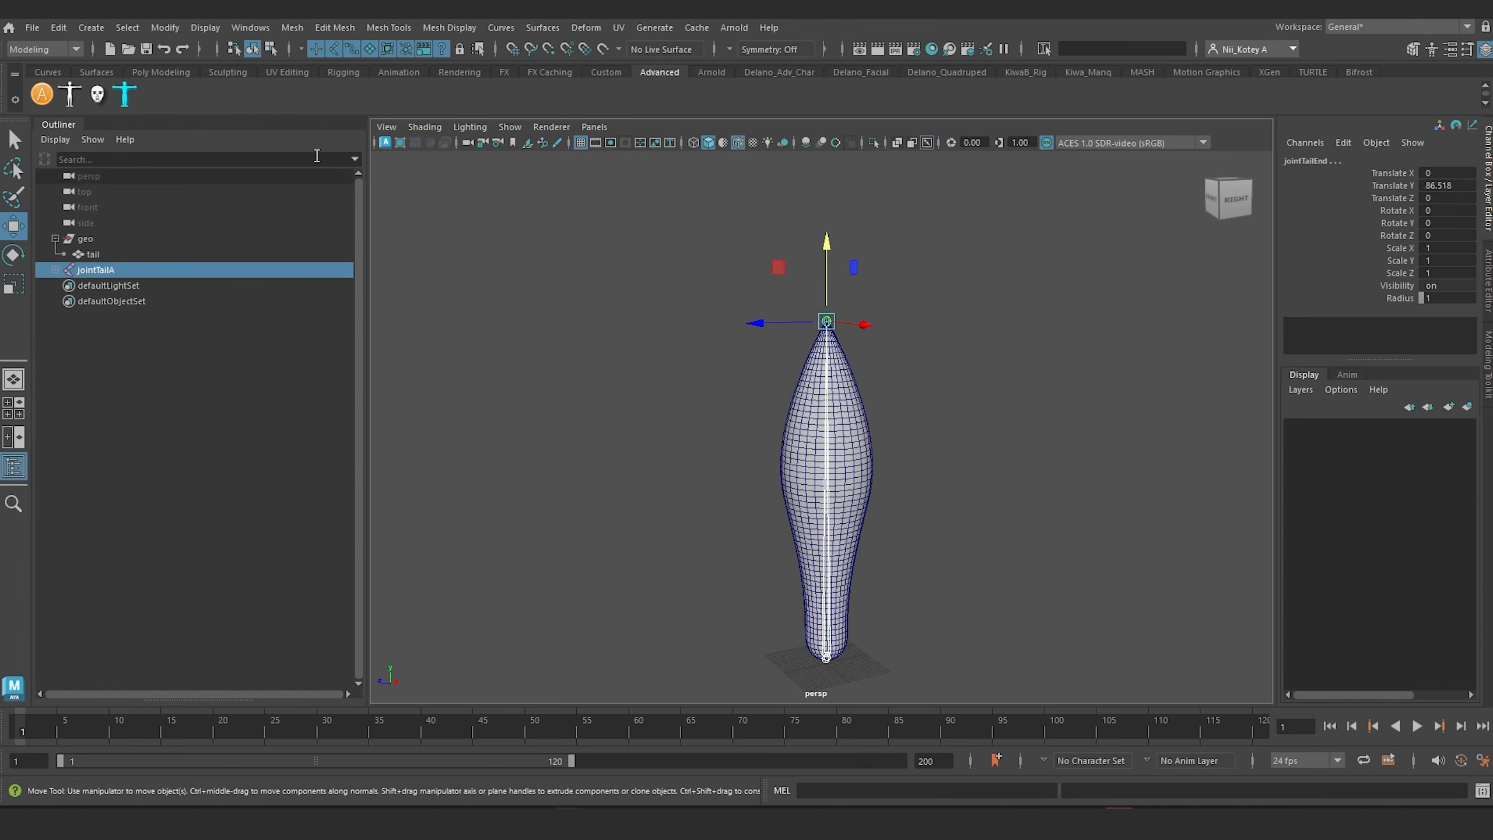
click(48, 94)
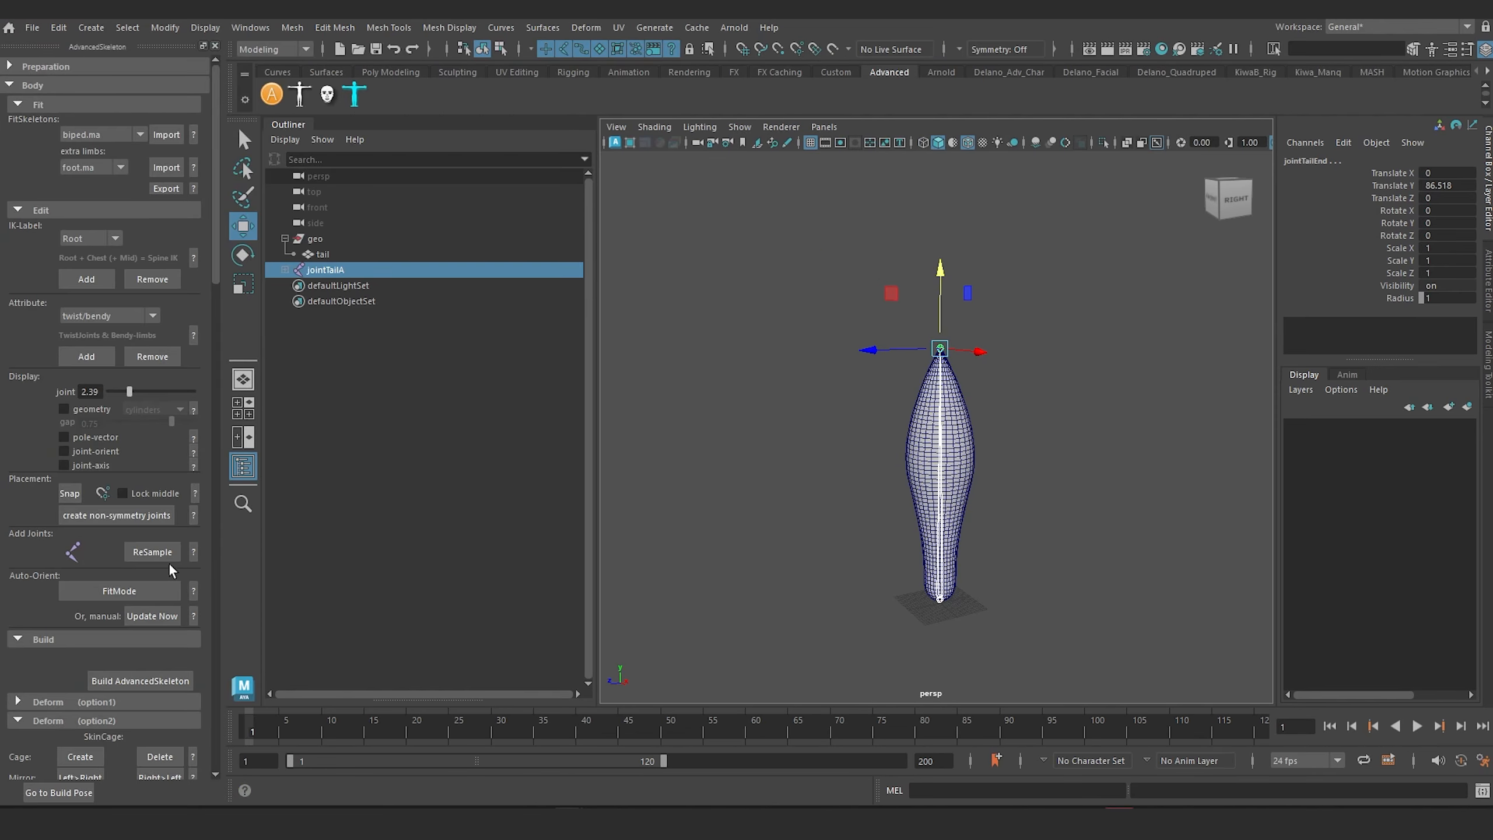
click(152, 552)
drag(533, 277, 656, 268)
scroll(1006, 406, up, 5)
alt+middle_drag(955, 405, 941, 434)
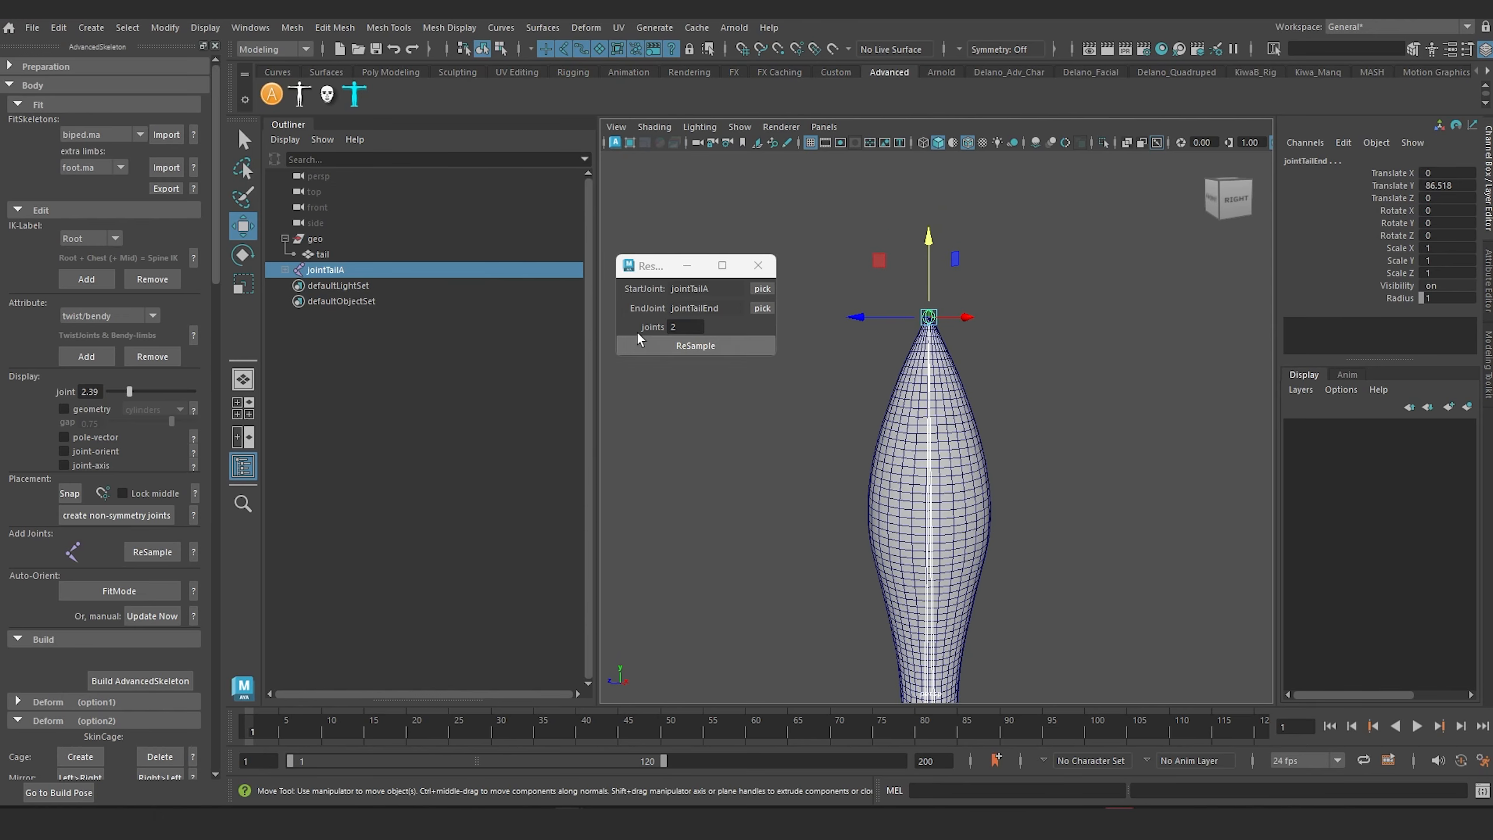
Step: Resample the tail's joint chain to 15 joints
click(675, 326)
drag(675, 326, 605, 320)
text(1)
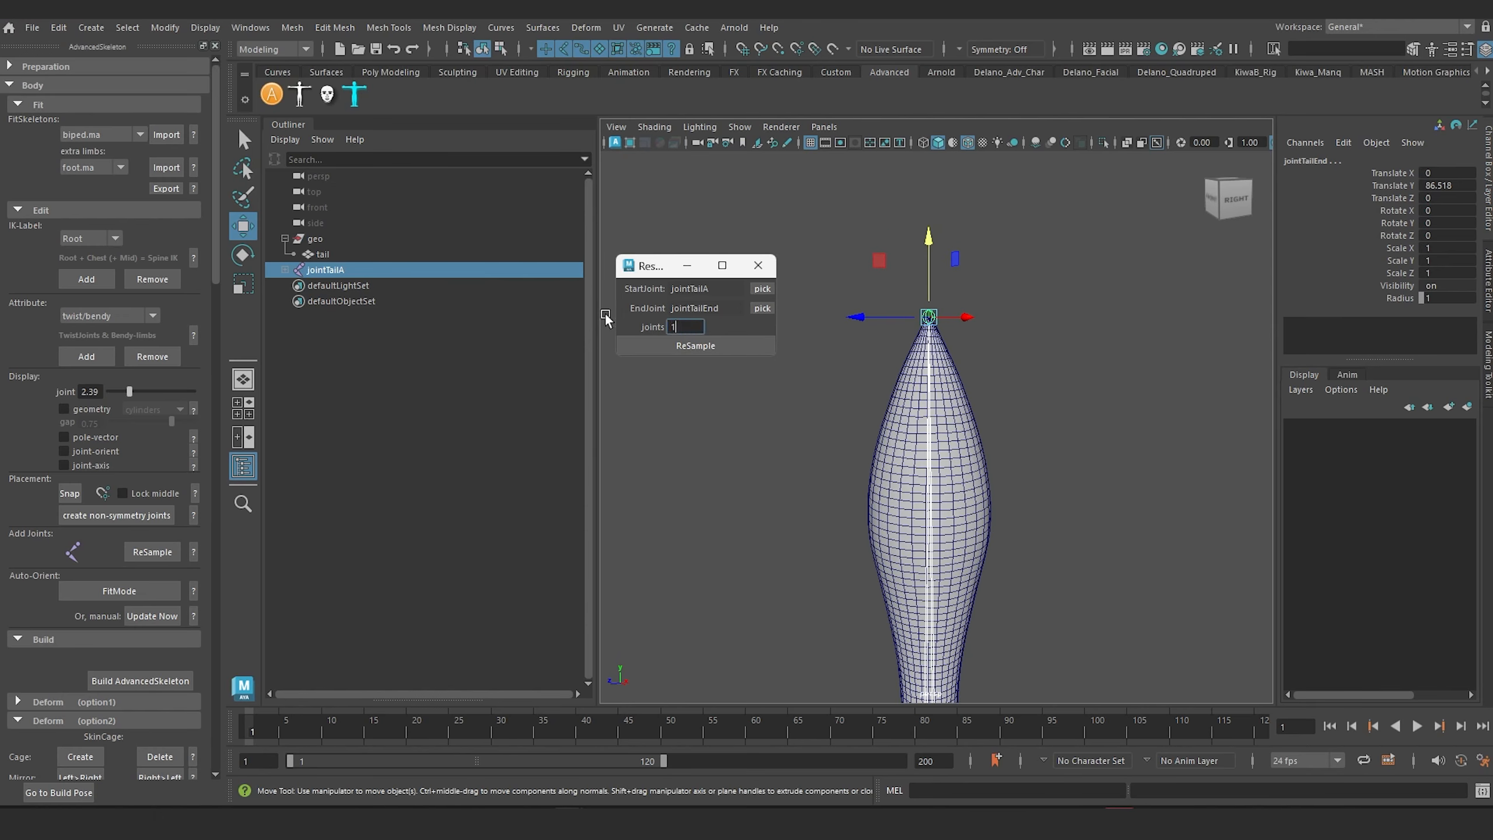
text(5)
alt+middle_drag(952, 415, 1001, 315)
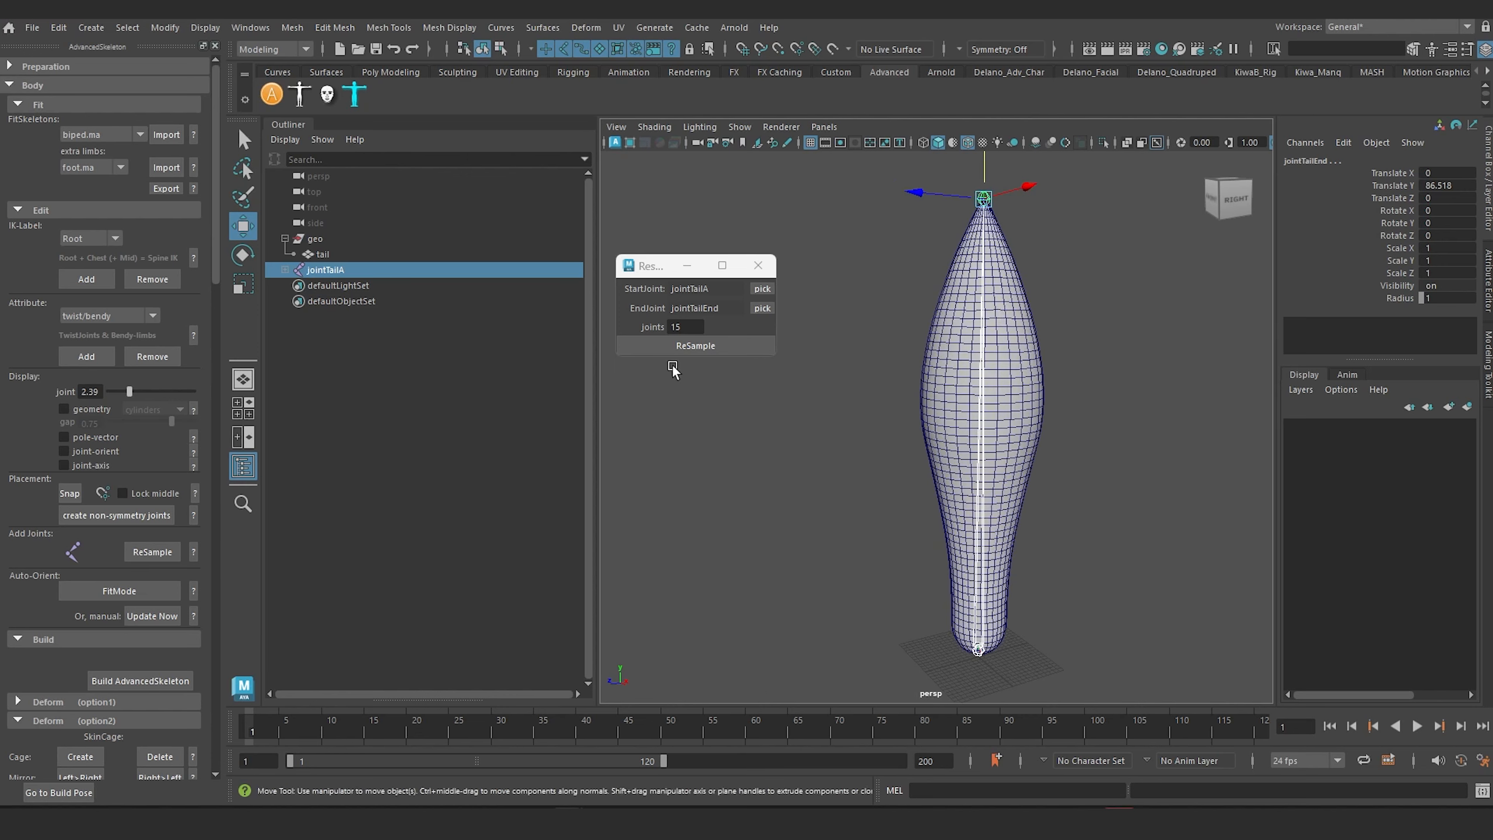
click(689, 348)
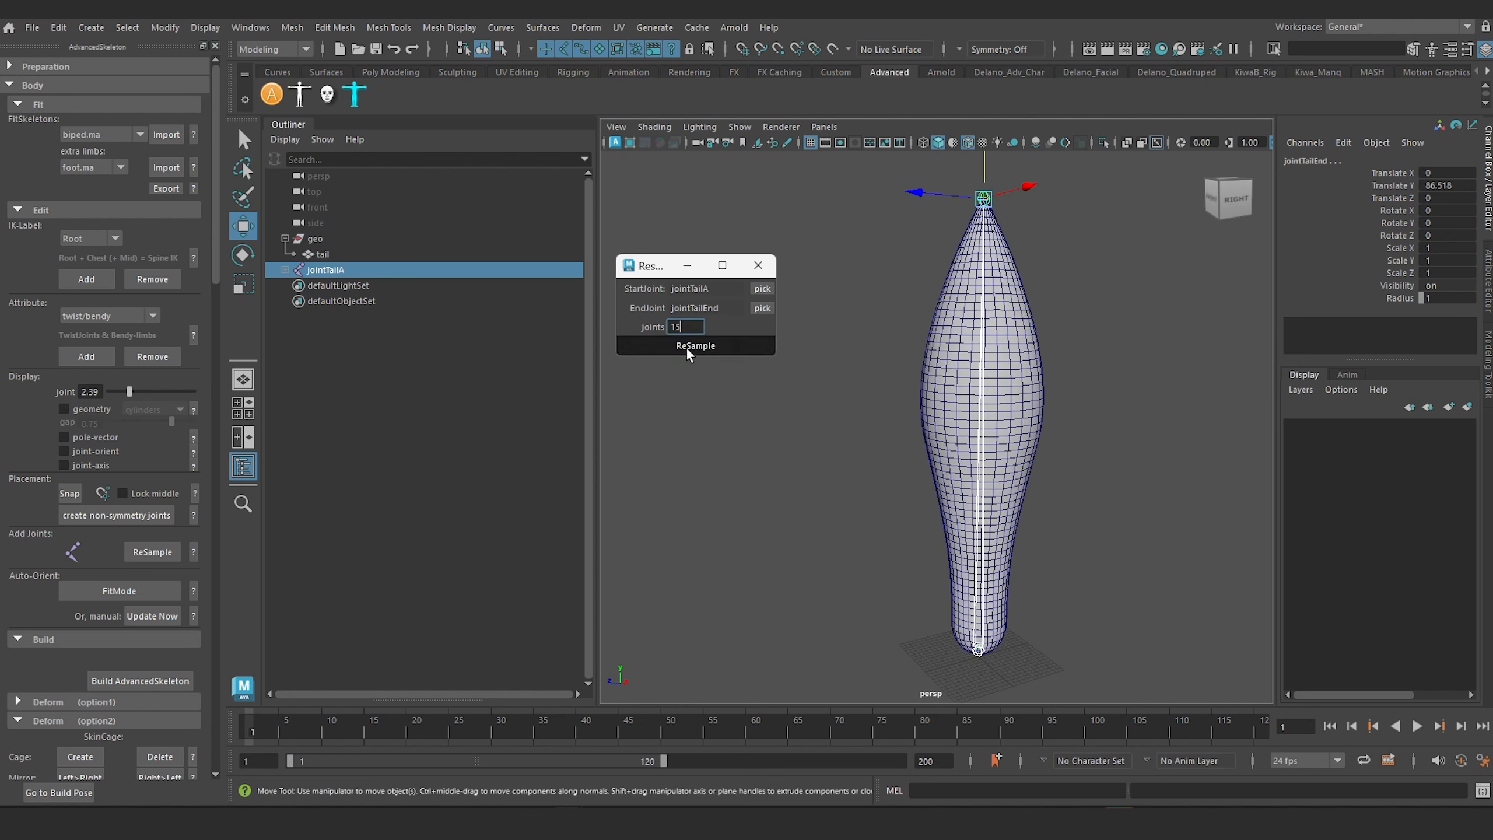
Step: Examine the resampled joint chain along the length of the tail mesh
mouse_move(859, 426)
alt+mouse_down()
mouse_move(967, 429)
mouse_move(863, 428)
alt+mouse_up()
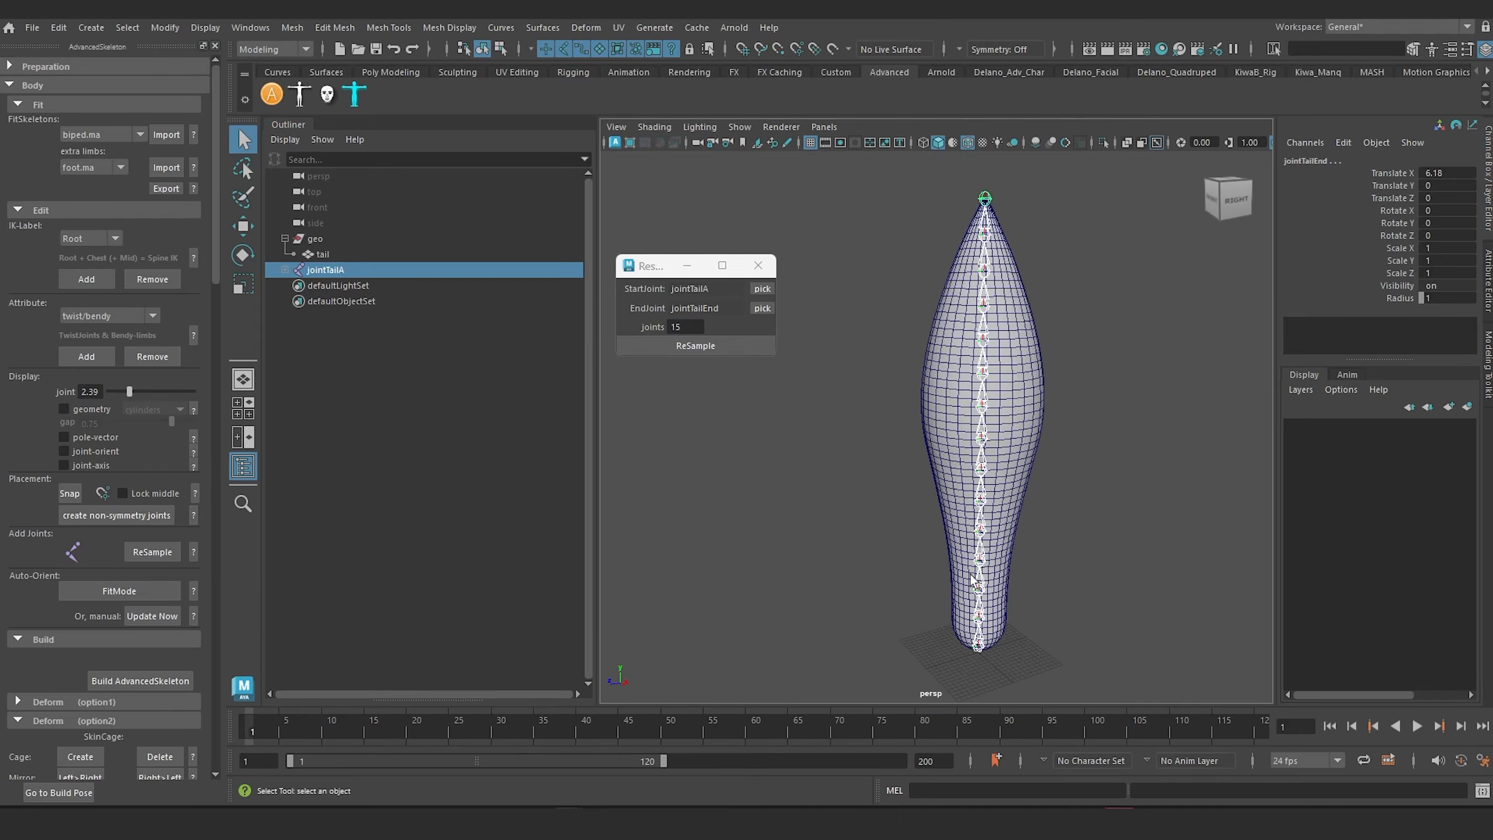
mouse_move(973, 582)
alt+mouse_down()
mouse_move(964, 567)
mouse_move(950, 583)
mouse_move(962, 607)
alt+mouse_up()
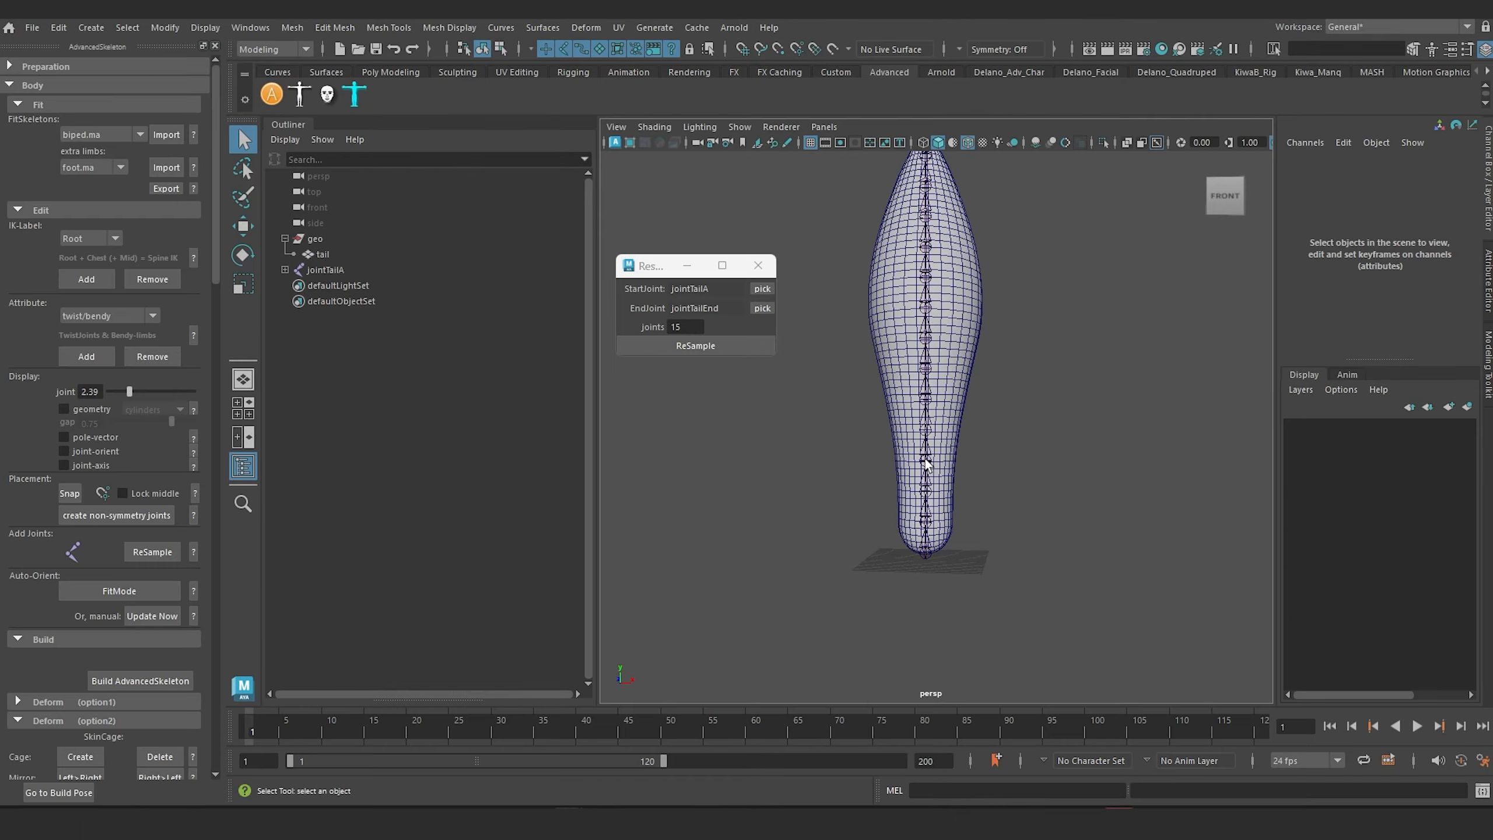
scroll(952, 531, up, 5)
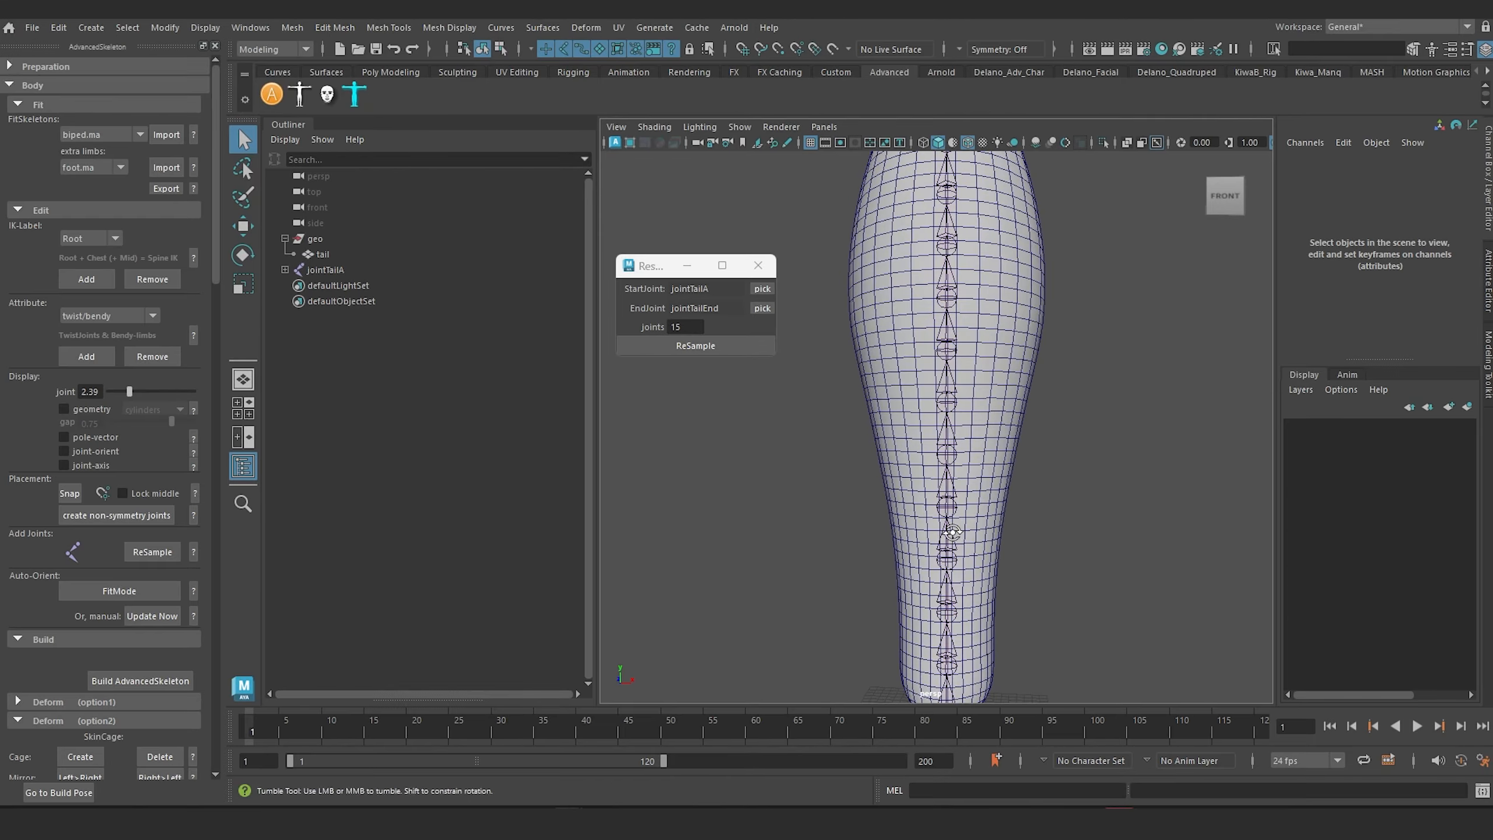
mouse_move(953, 533)
alt+mouse_down()
mouse_move(954, 555)
mouse_move(930, 550)
alt+mouse_up()
alt+right_drag(891, 557, 839, 444)
alt+middle_drag(847, 457, 867, 482)
alt+drag(880, 490, 870, 488)
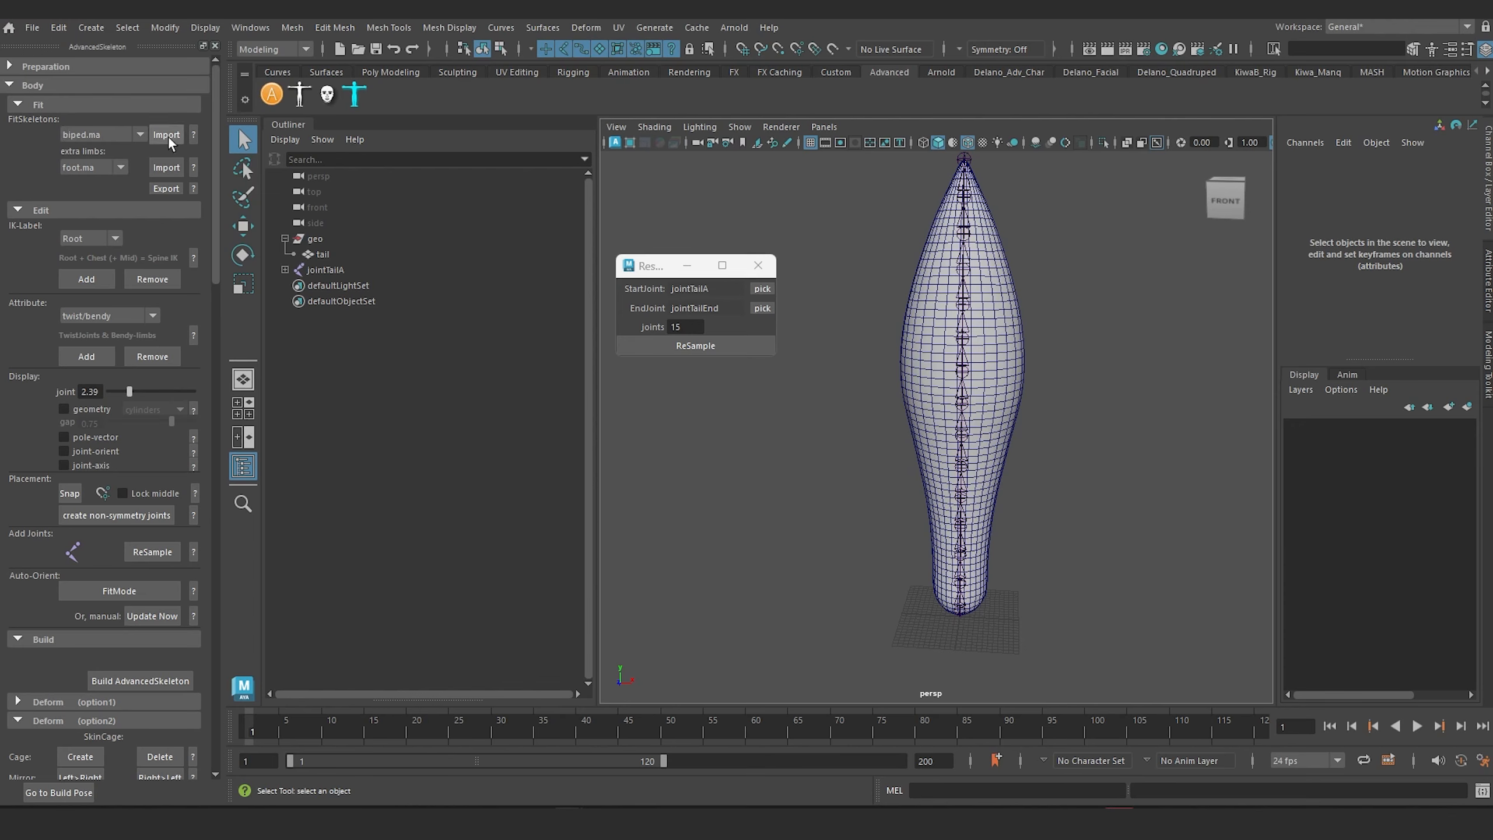
Step: Import the biped.ma fit skeleton into the tail scene
click(133, 133)
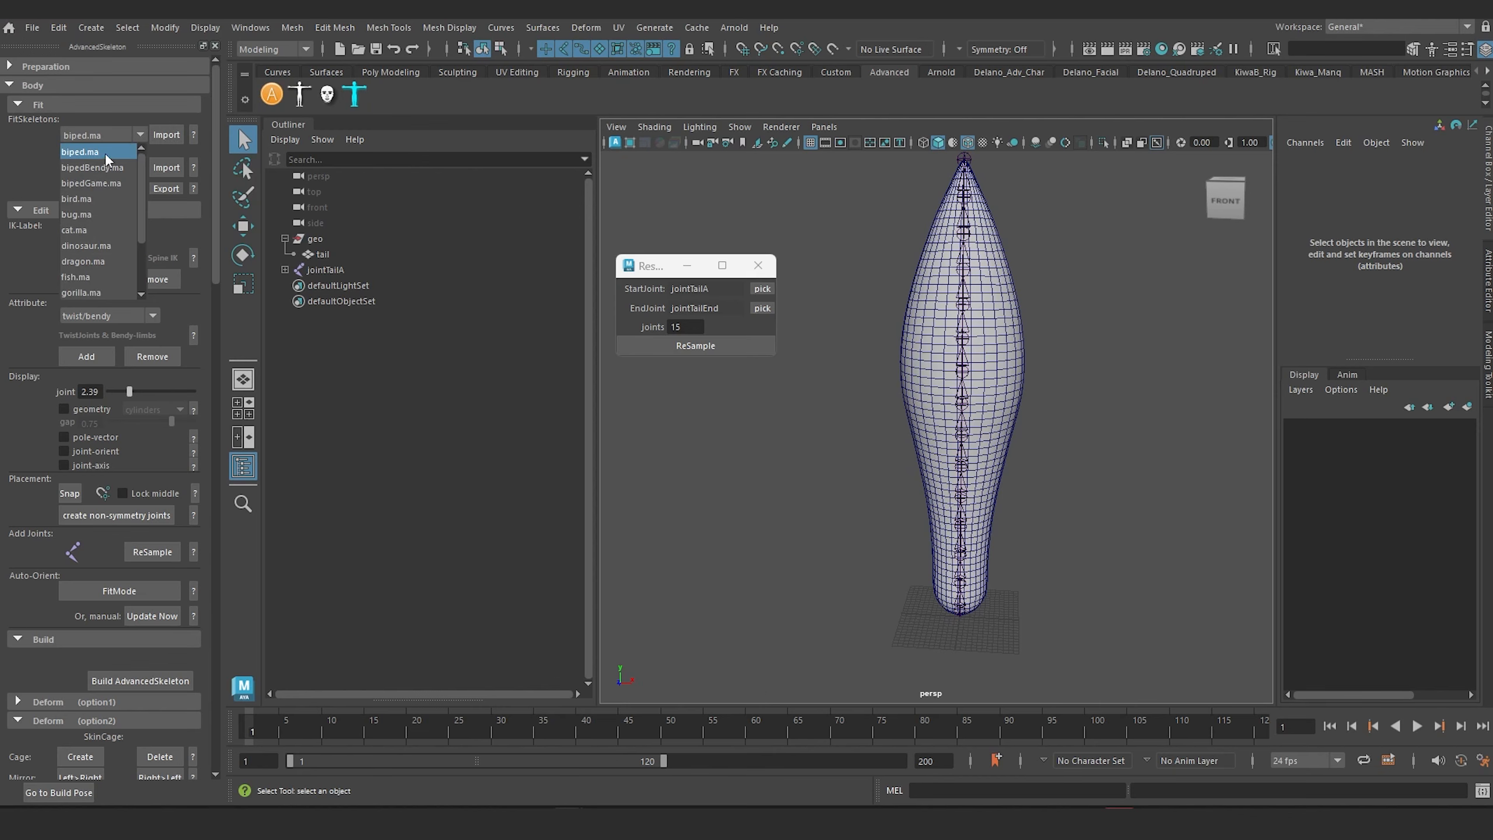
click(30, 151)
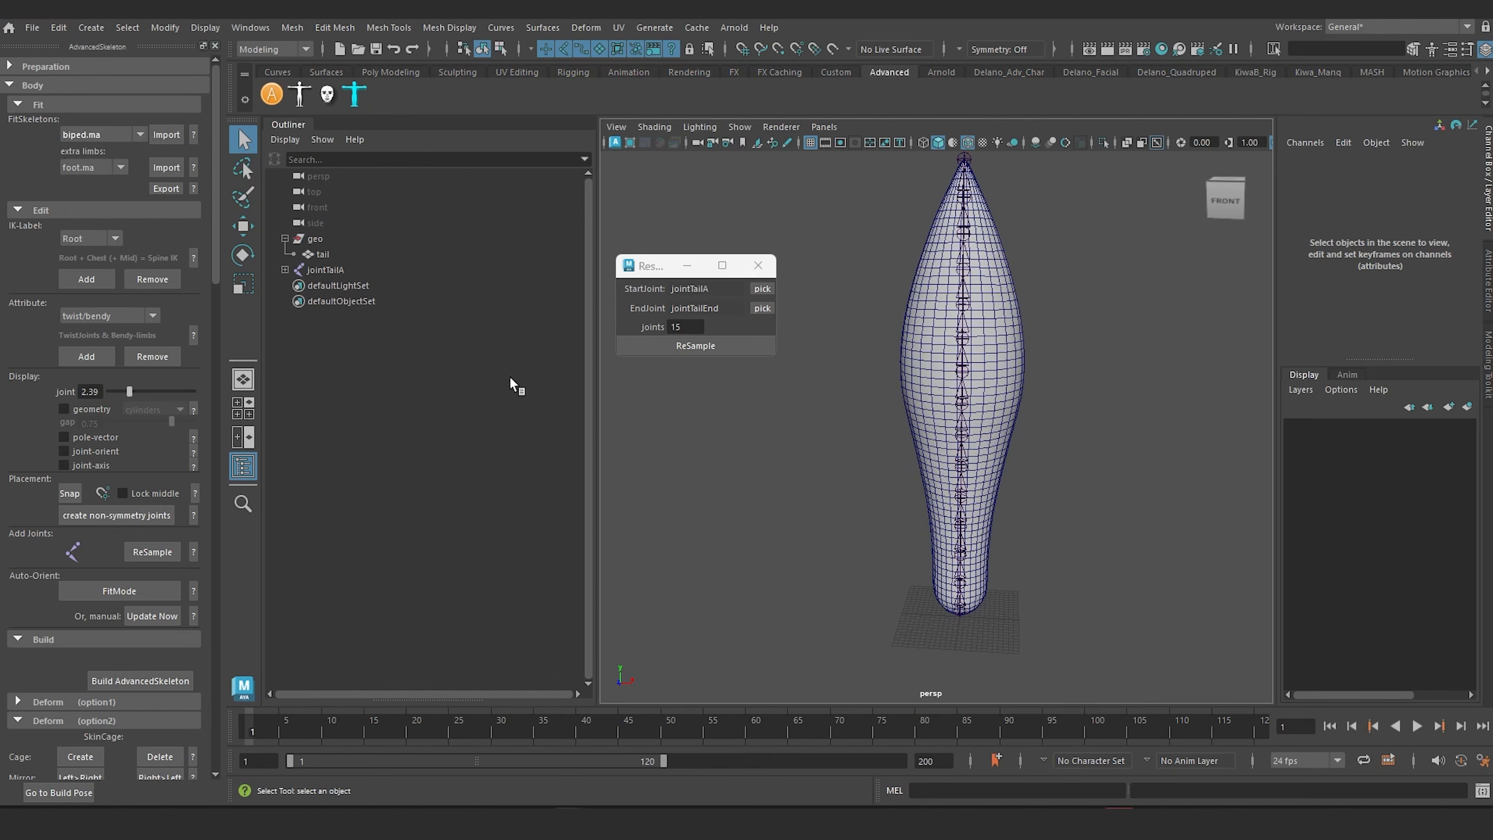
click(166, 135)
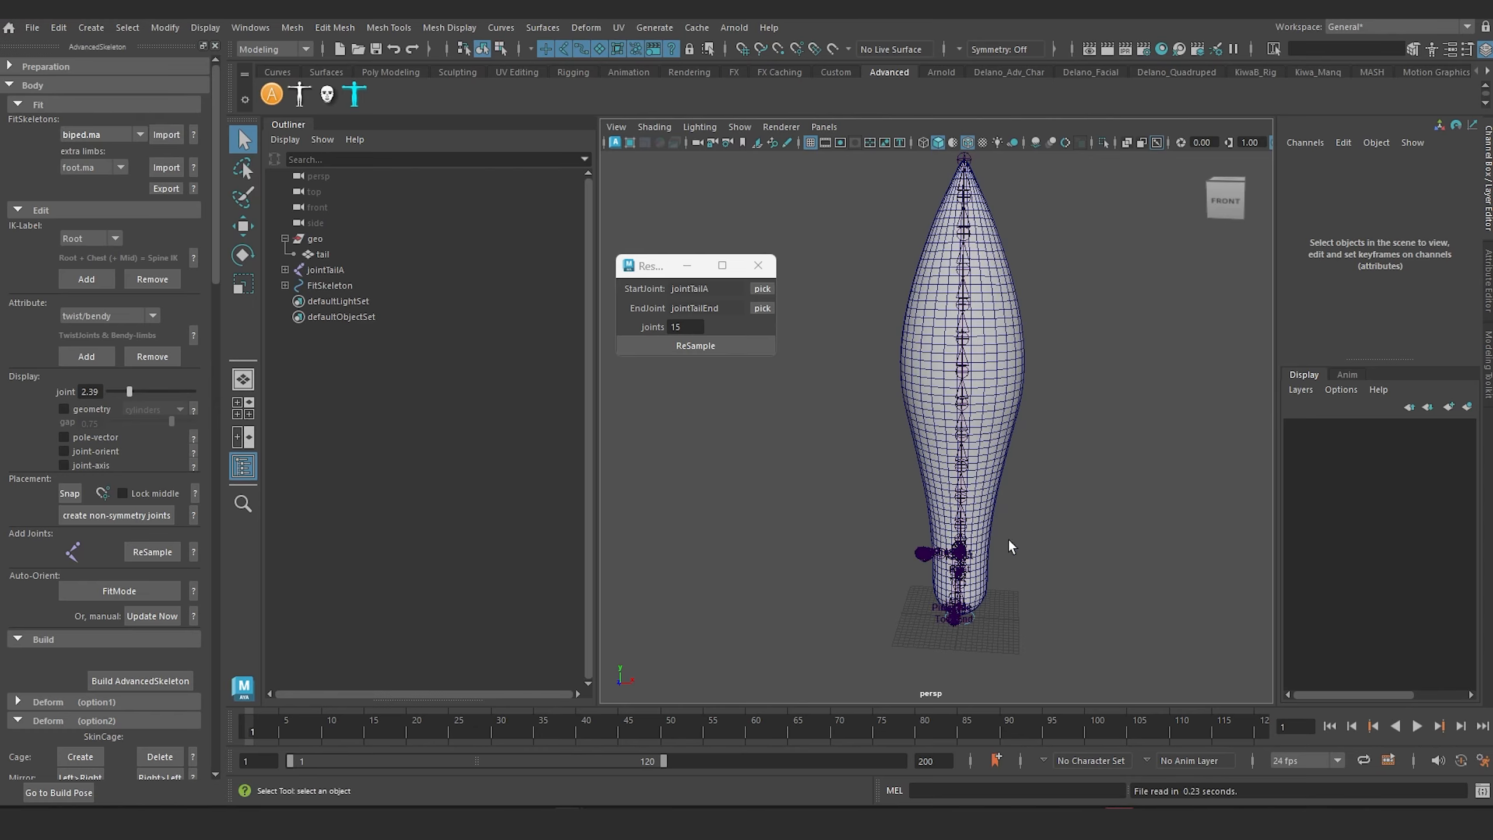
scroll(1022, 572, up, 6)
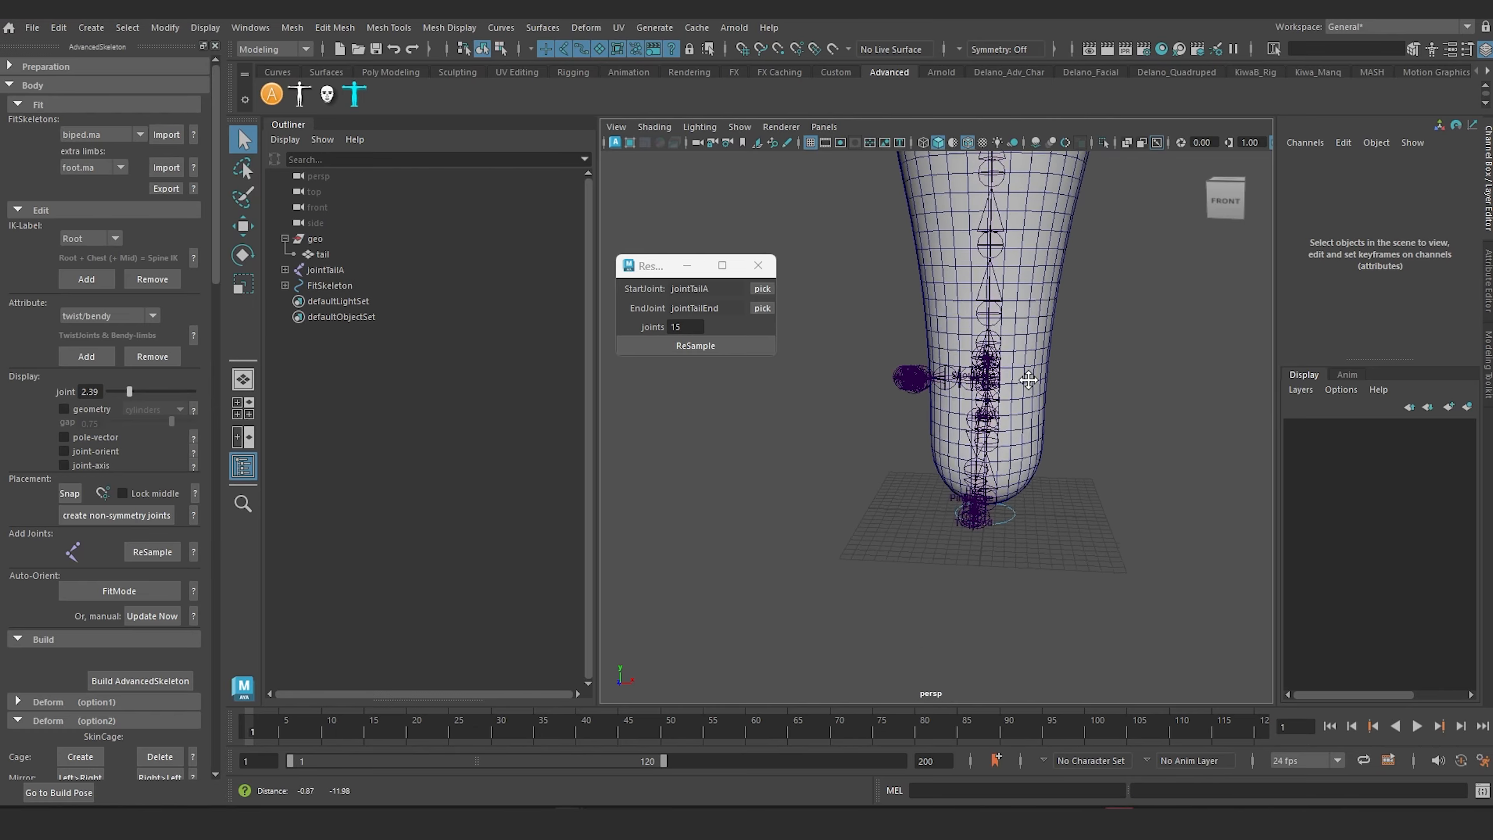
Step: Delete the Spine1 and Hip hierarchies under the FitSkeleton's Root, keeping only the Root joint
click(285, 285)
click(327, 301)
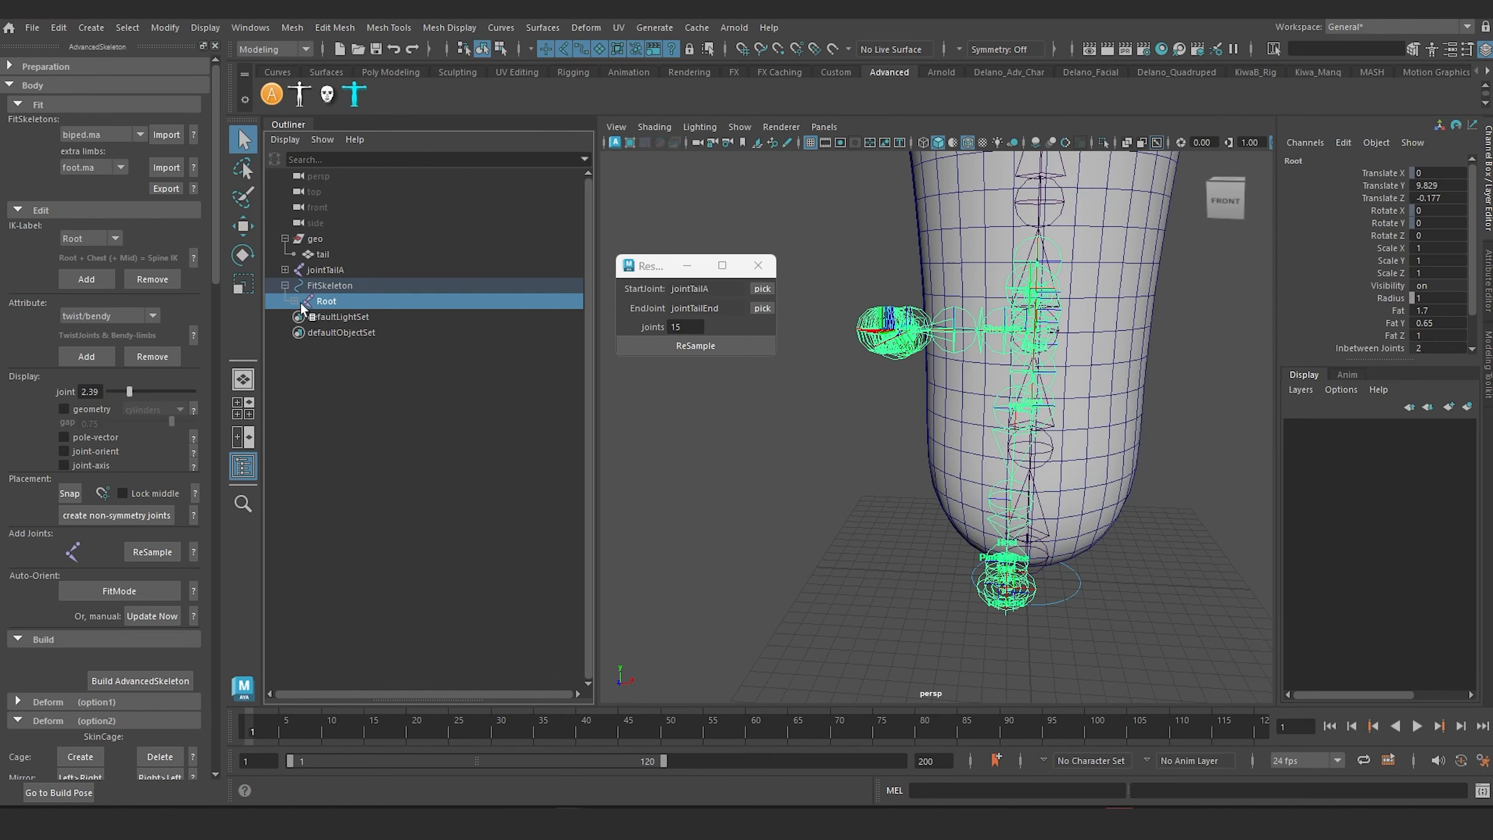
click(295, 301)
click(340, 317)
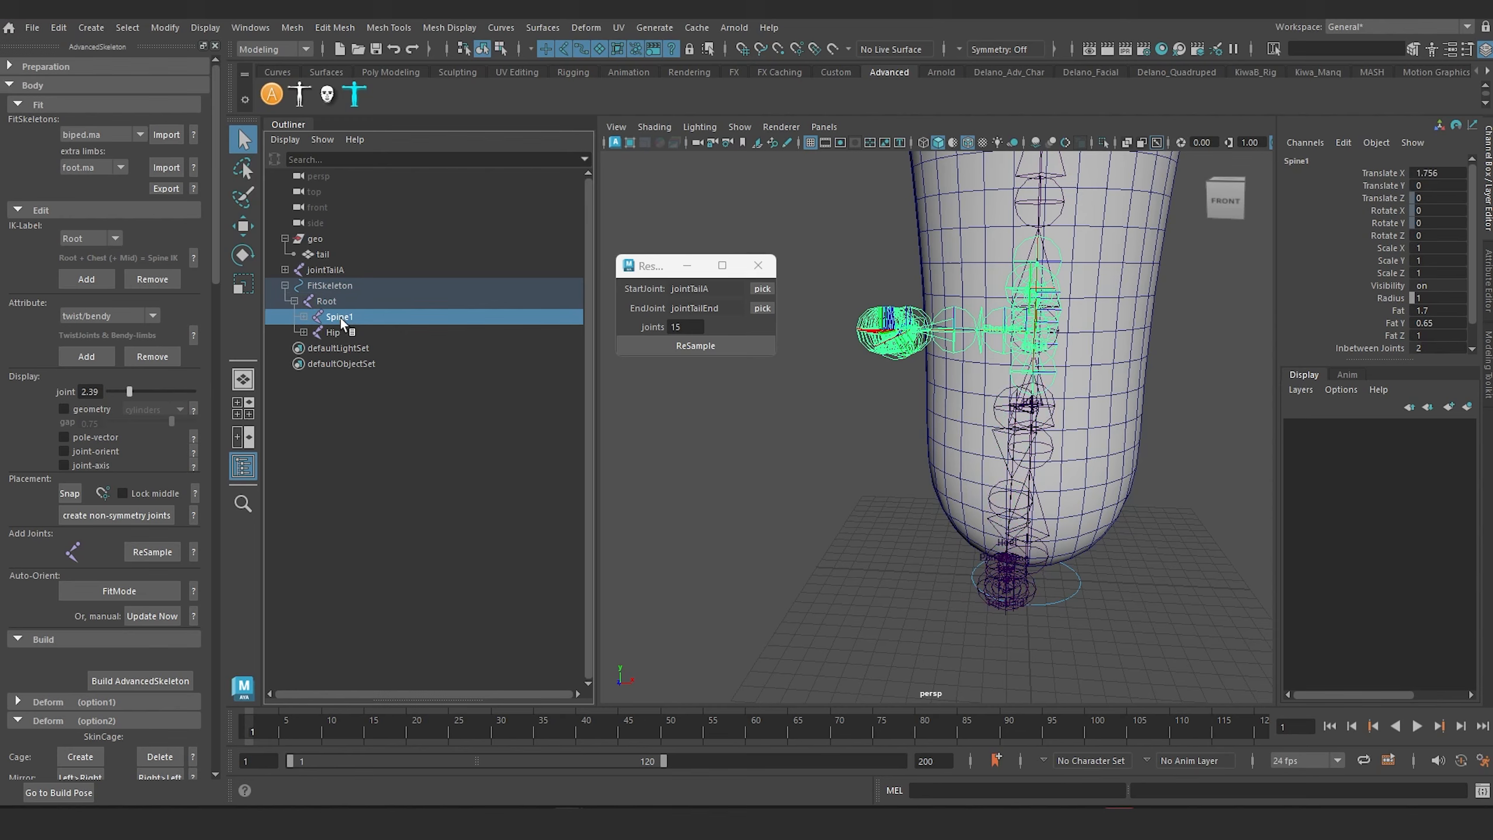
shift+click(340, 331)
key(Delete)
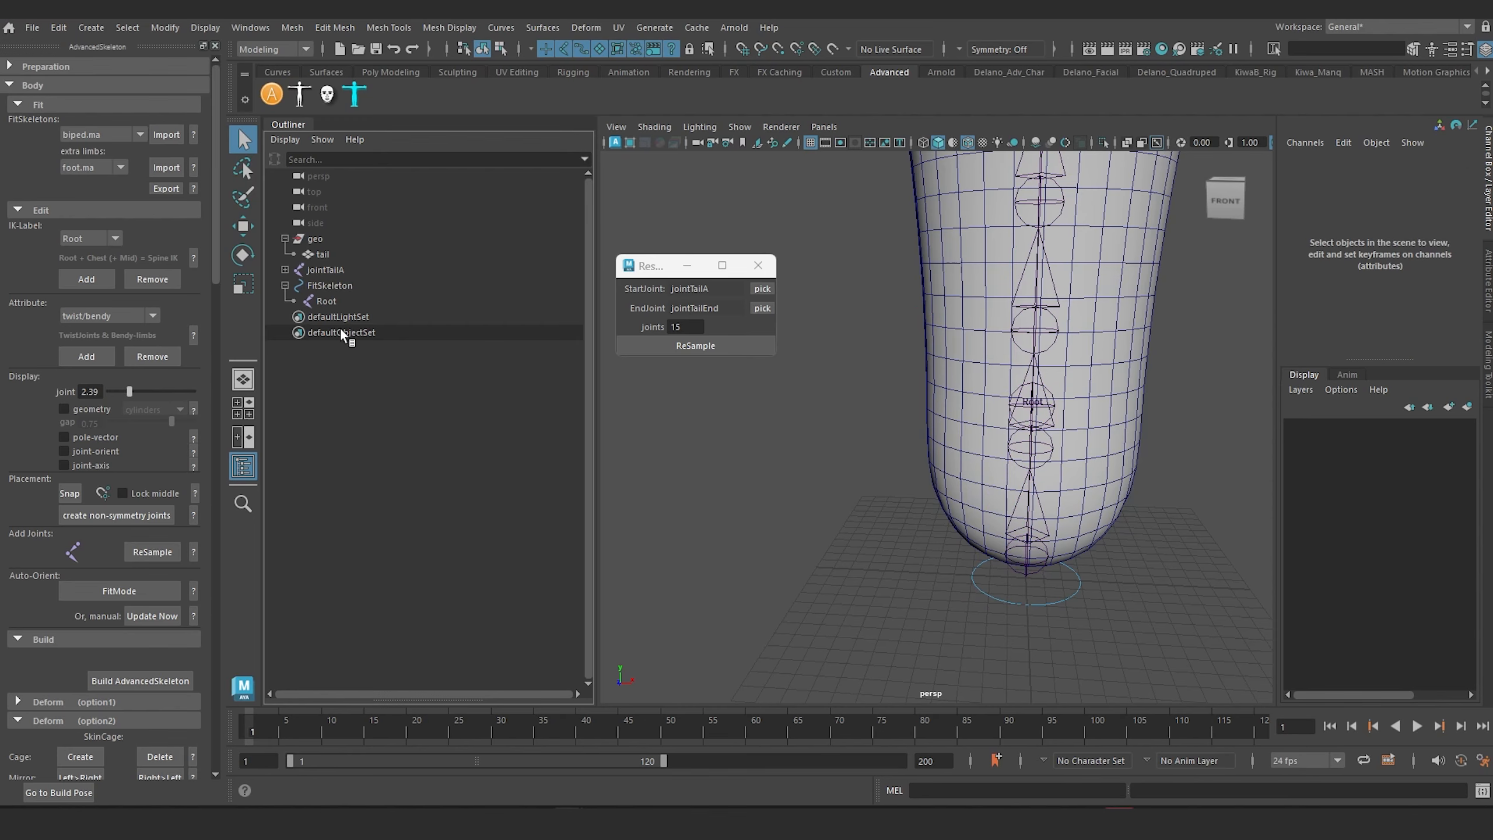
Step: Examine the FitSkeleton's remaining Root joint, its placement inside the tail mesh and its attributes
click(327, 283)
alt+middle_drag(1033, 568, 943, 512)
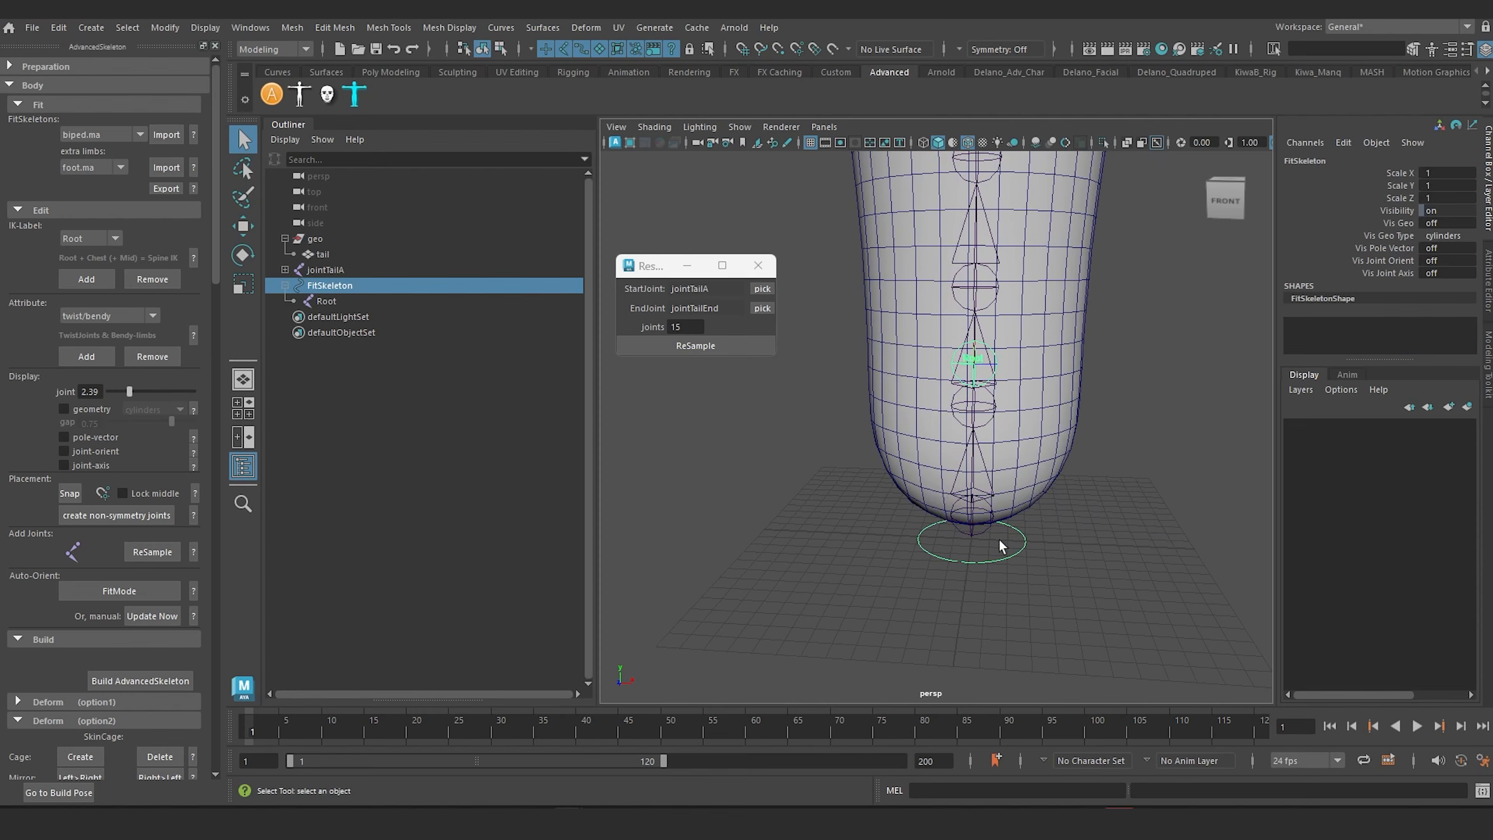
scroll(1010, 559, up, 3)
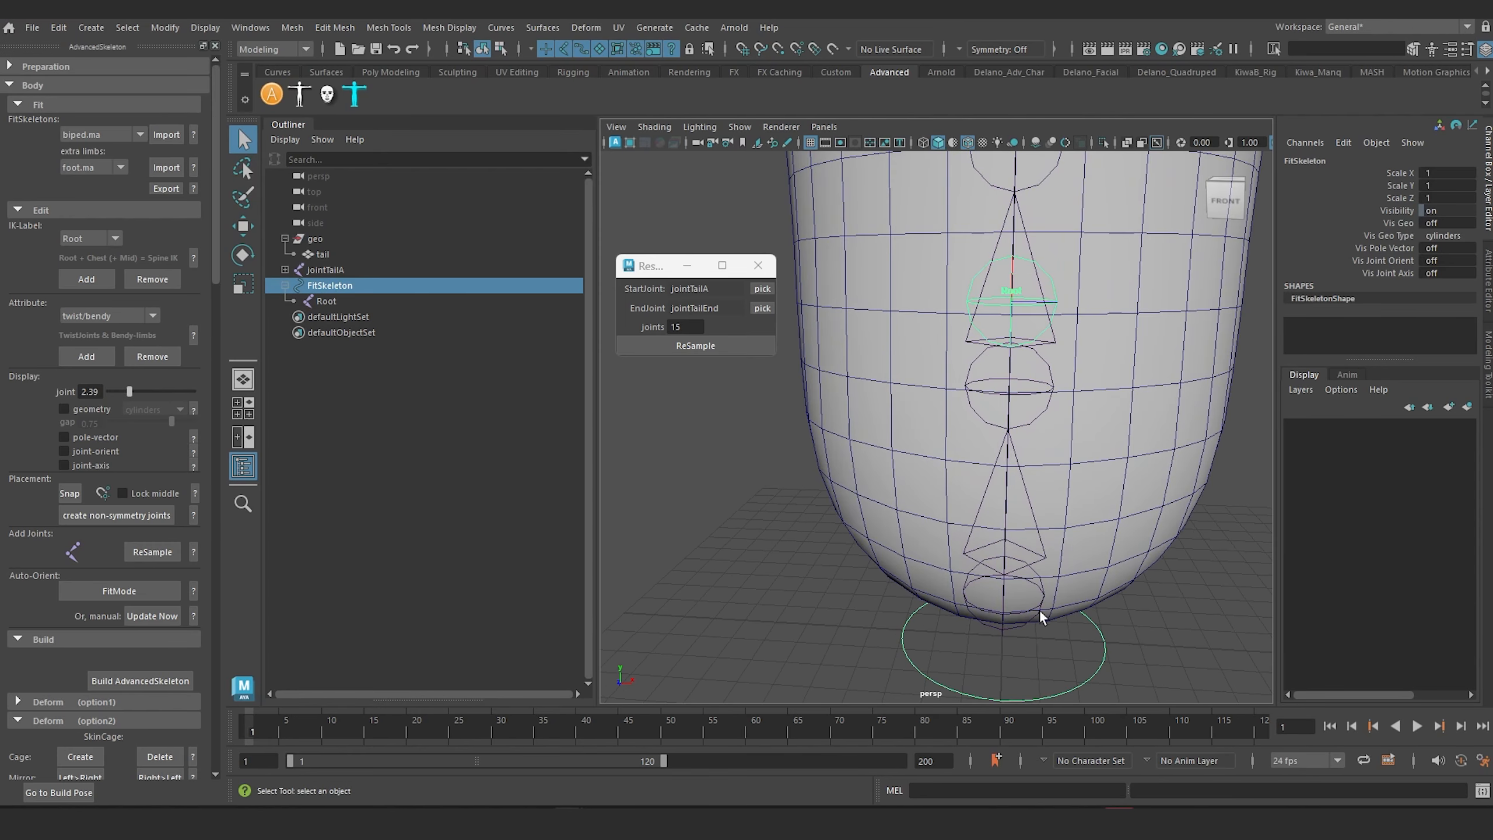
click(325, 302)
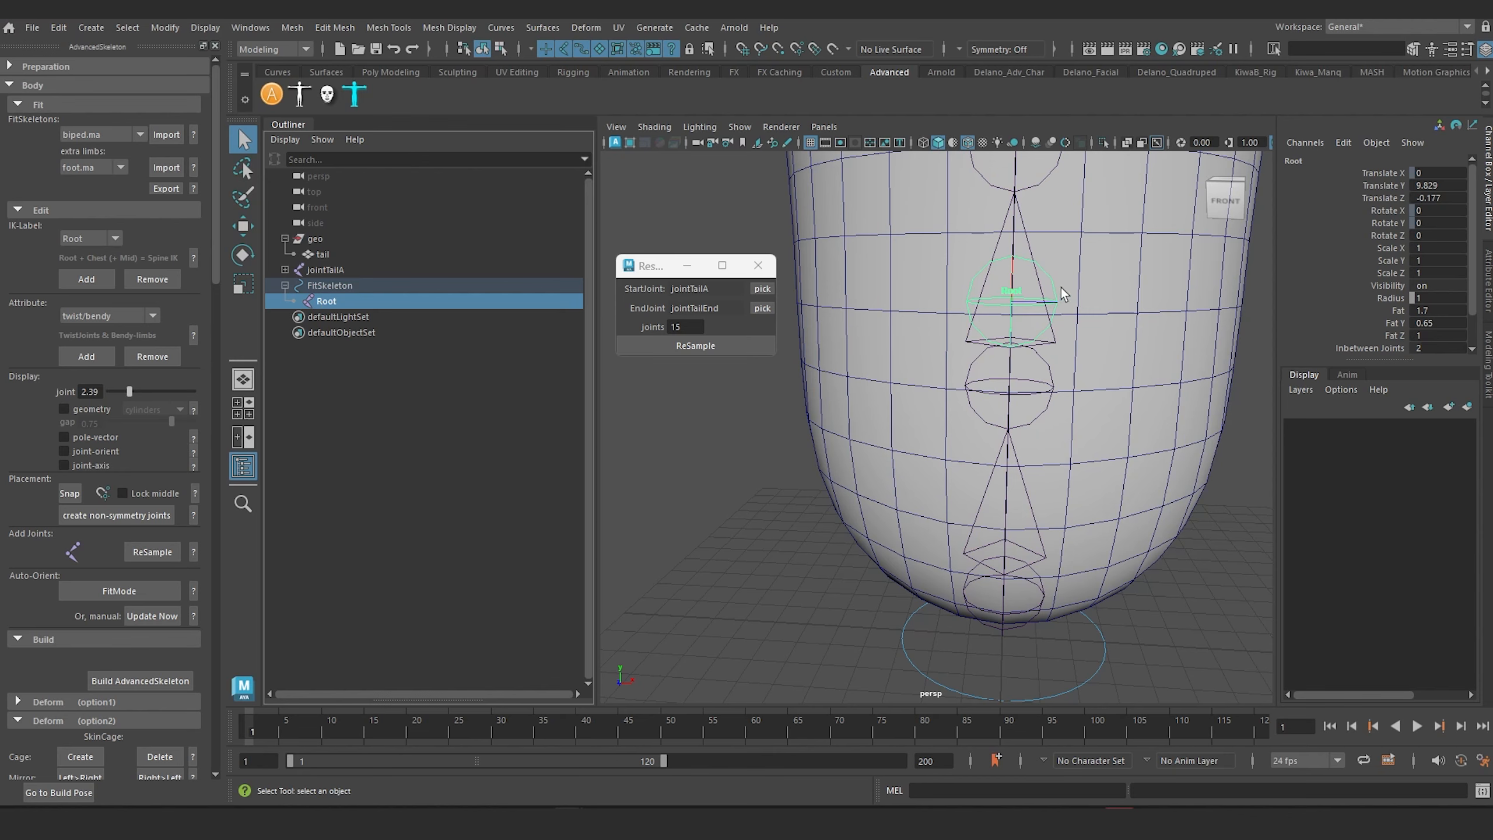
scroll(1369, 259, down, 1)
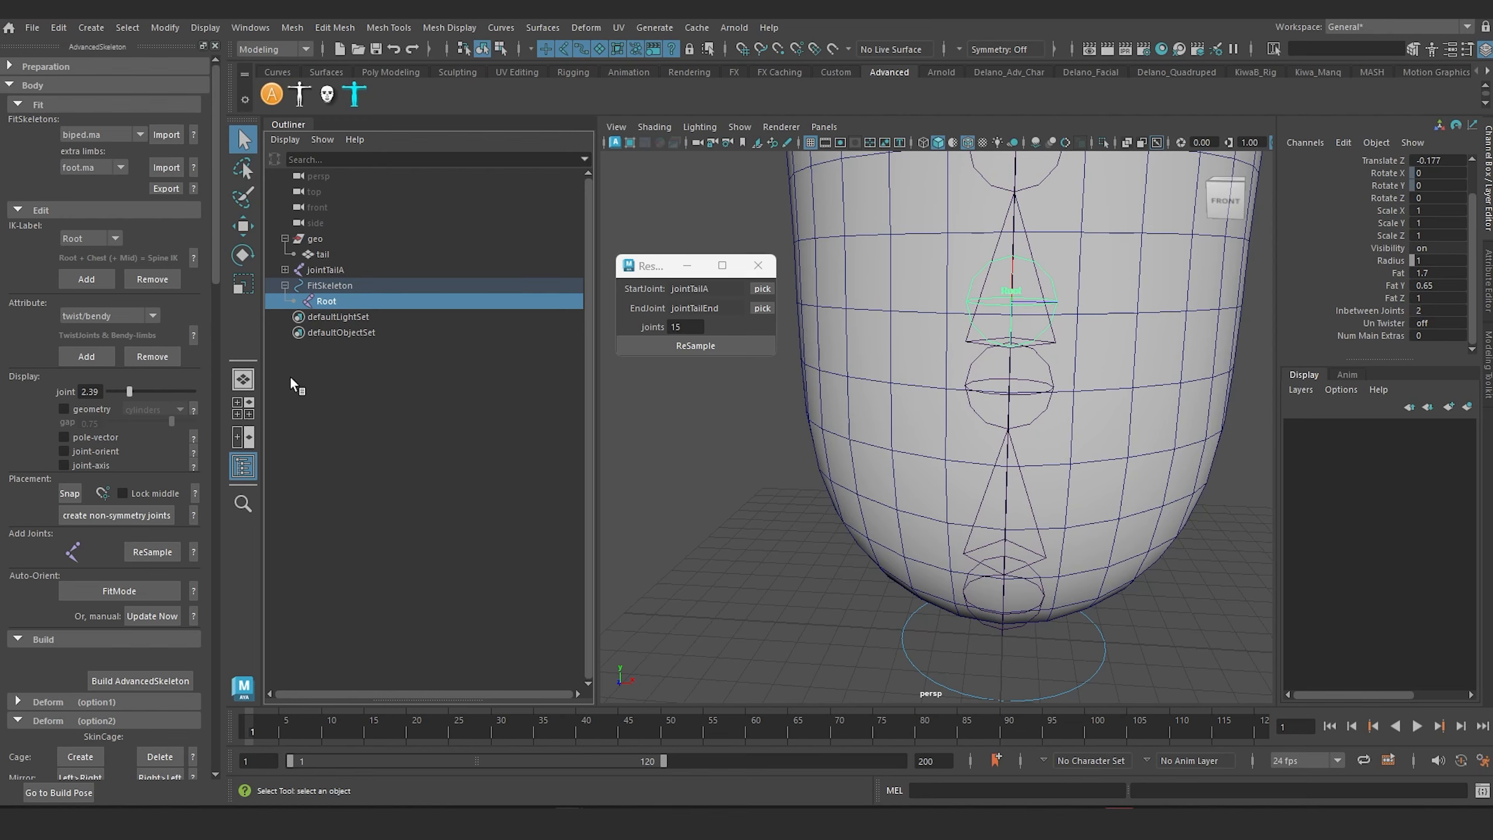
alt+middle_drag(998, 338, 991, 354)
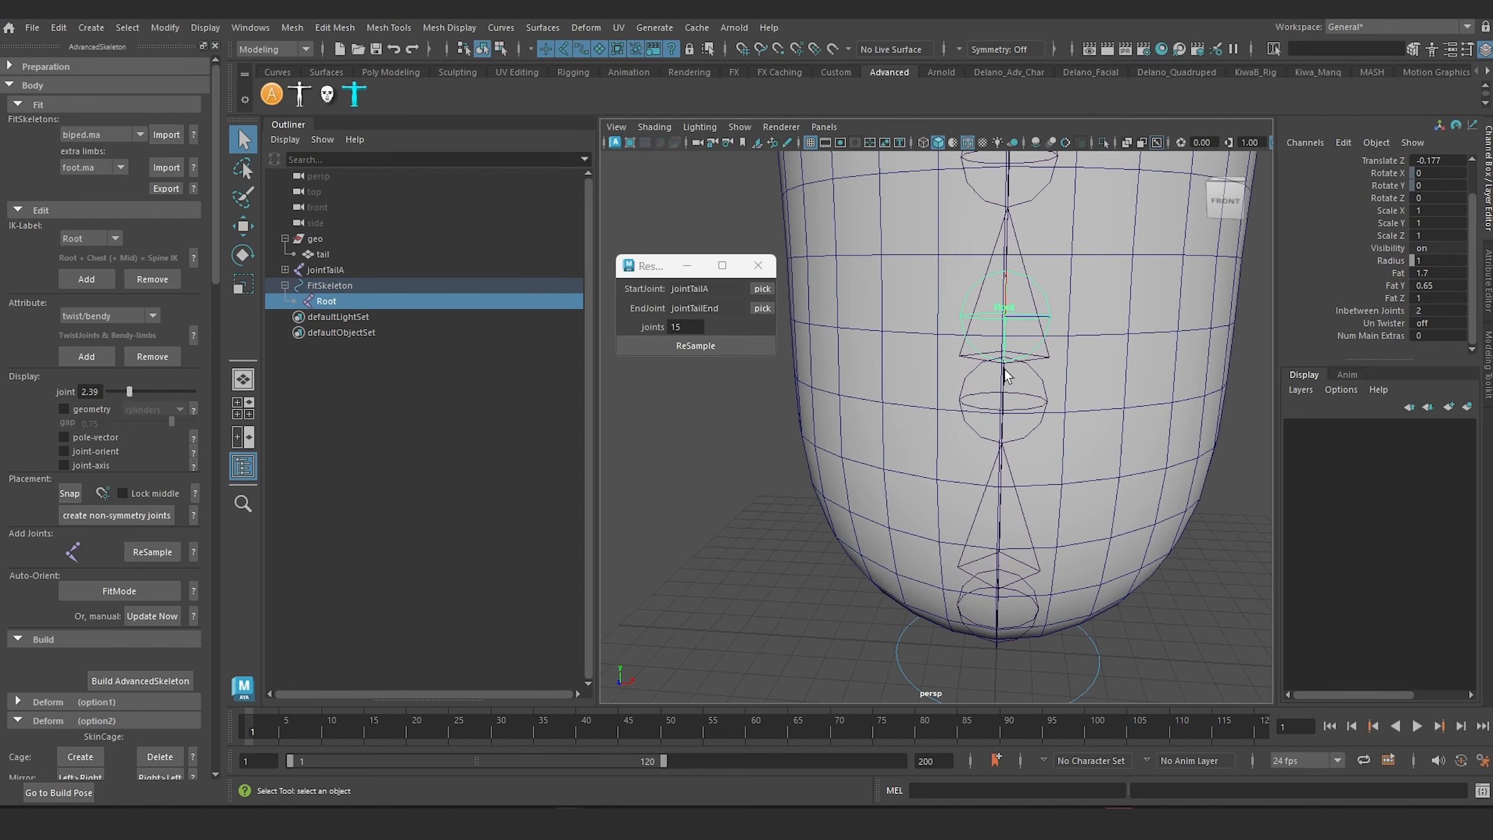
scroll(1005, 376, up, 2)
click(750, 511)
Step: Turn on the joint-orient display and set the Root joint's Joint Orient X, Y and Z to 0
click(360, 303)
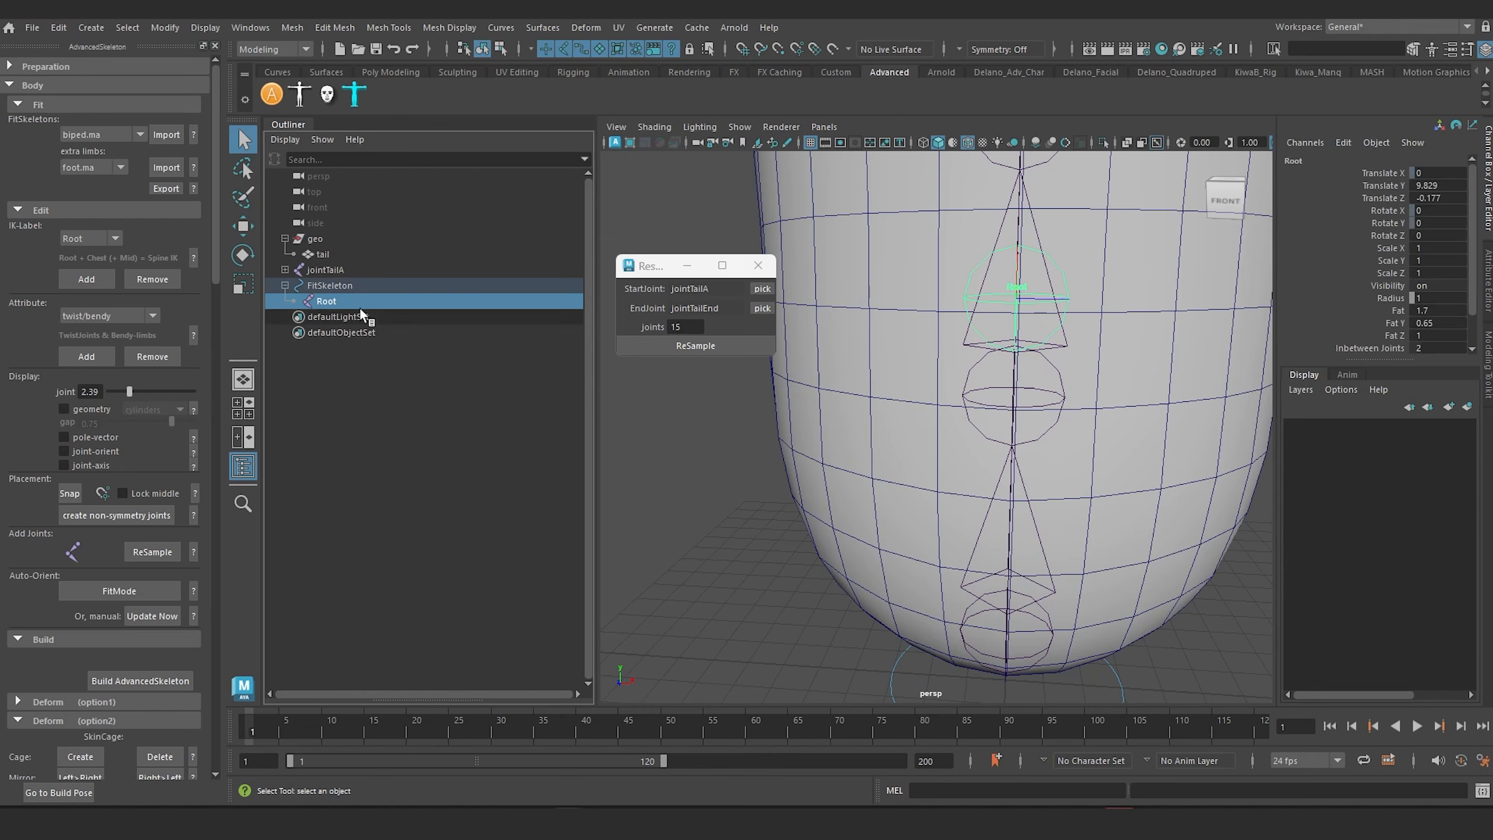
click(64, 451)
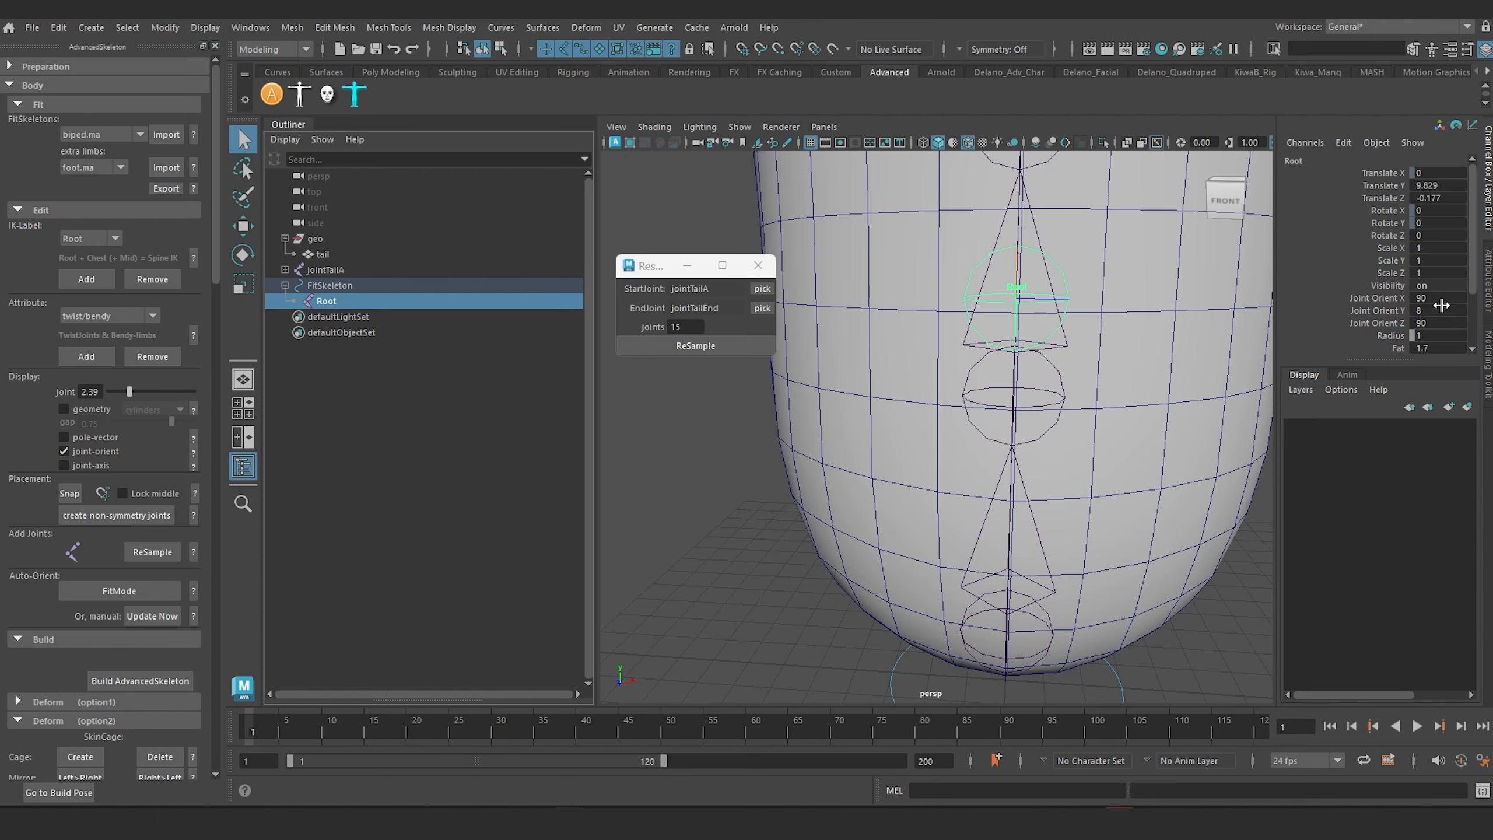
drag(1433, 299, 1434, 322)
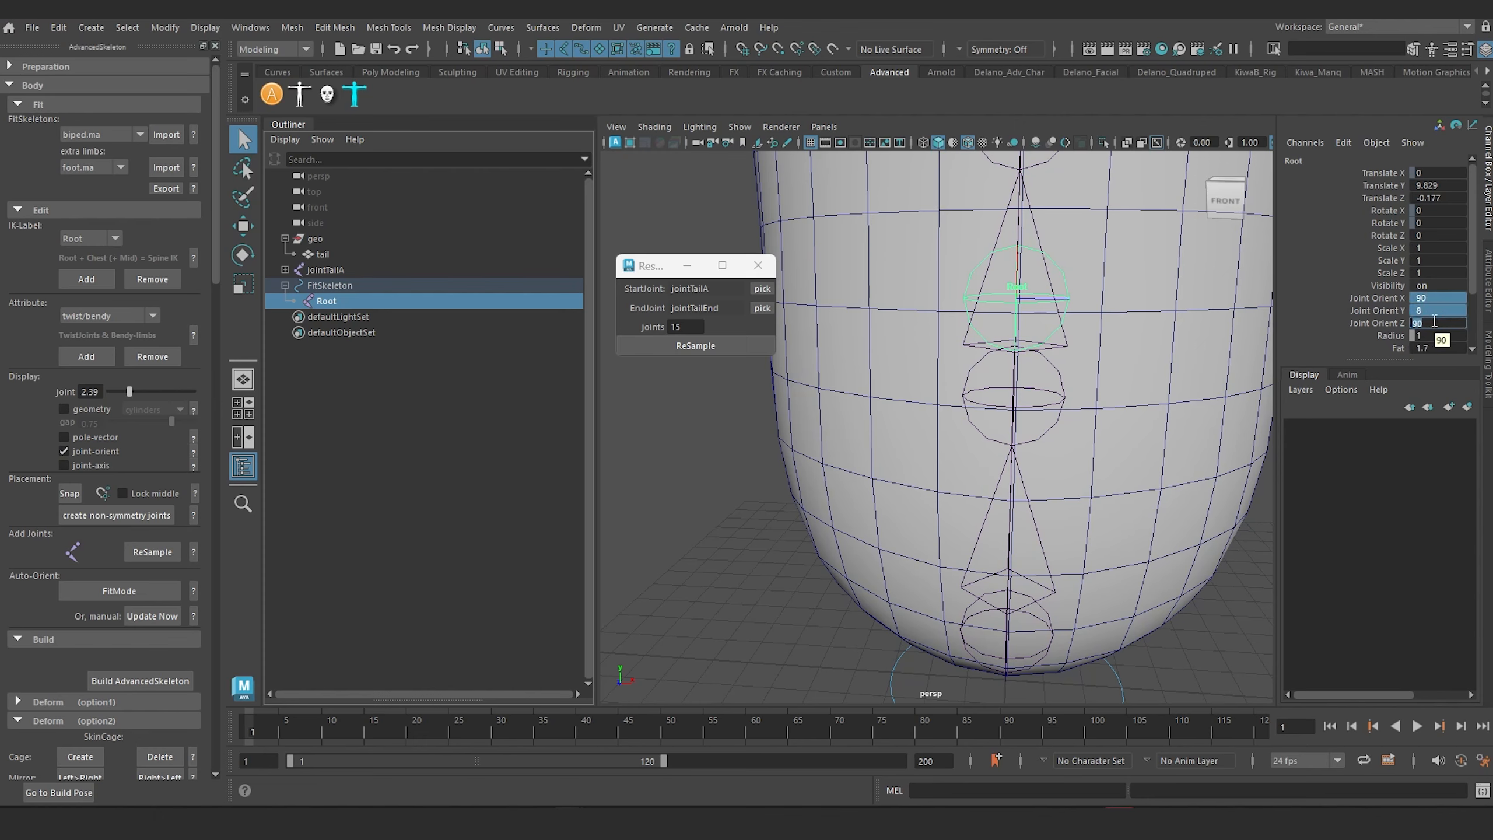
text(0)
key(Return)
Step: Set the Root joint's Translate Y and Translate Z to 0 to place it at the origin
alt+drag(905, 519, 908, 505)
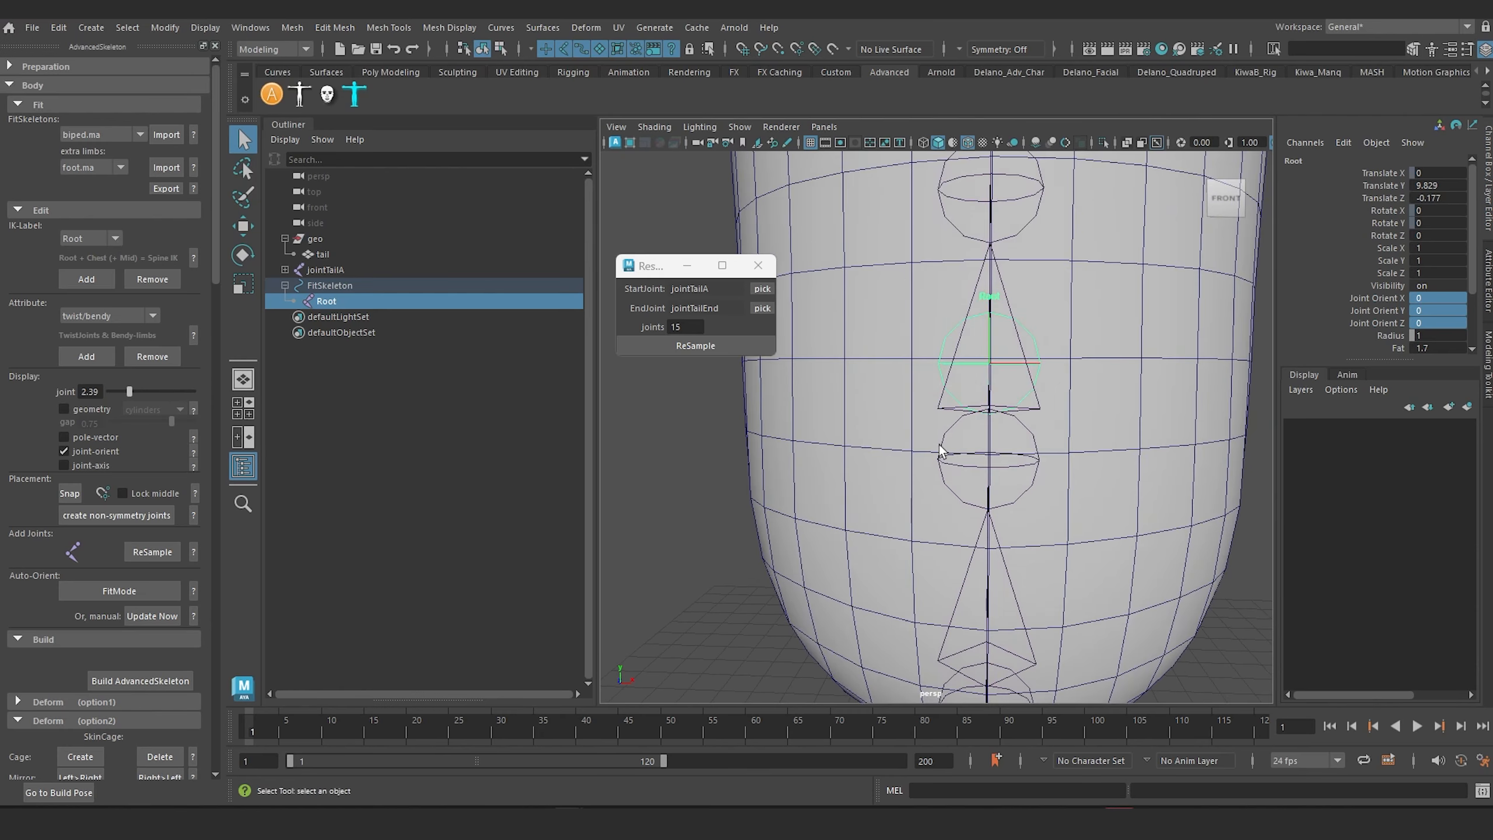
scroll(941, 445, down, 2)
alt+drag(953, 433, 941, 359)
click(1214, 593)
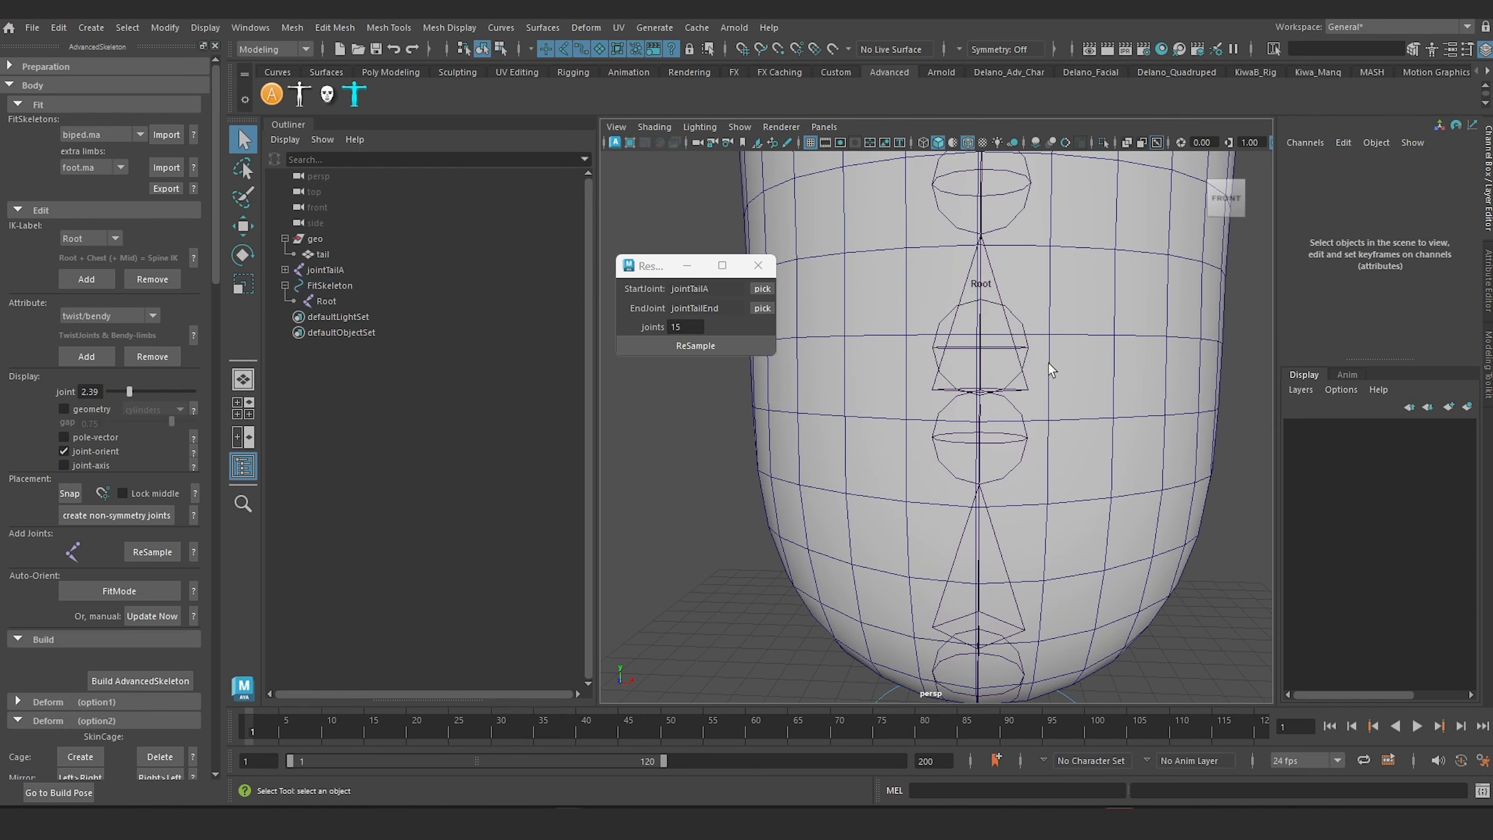
click(1029, 352)
drag(1447, 185, 1448, 204)
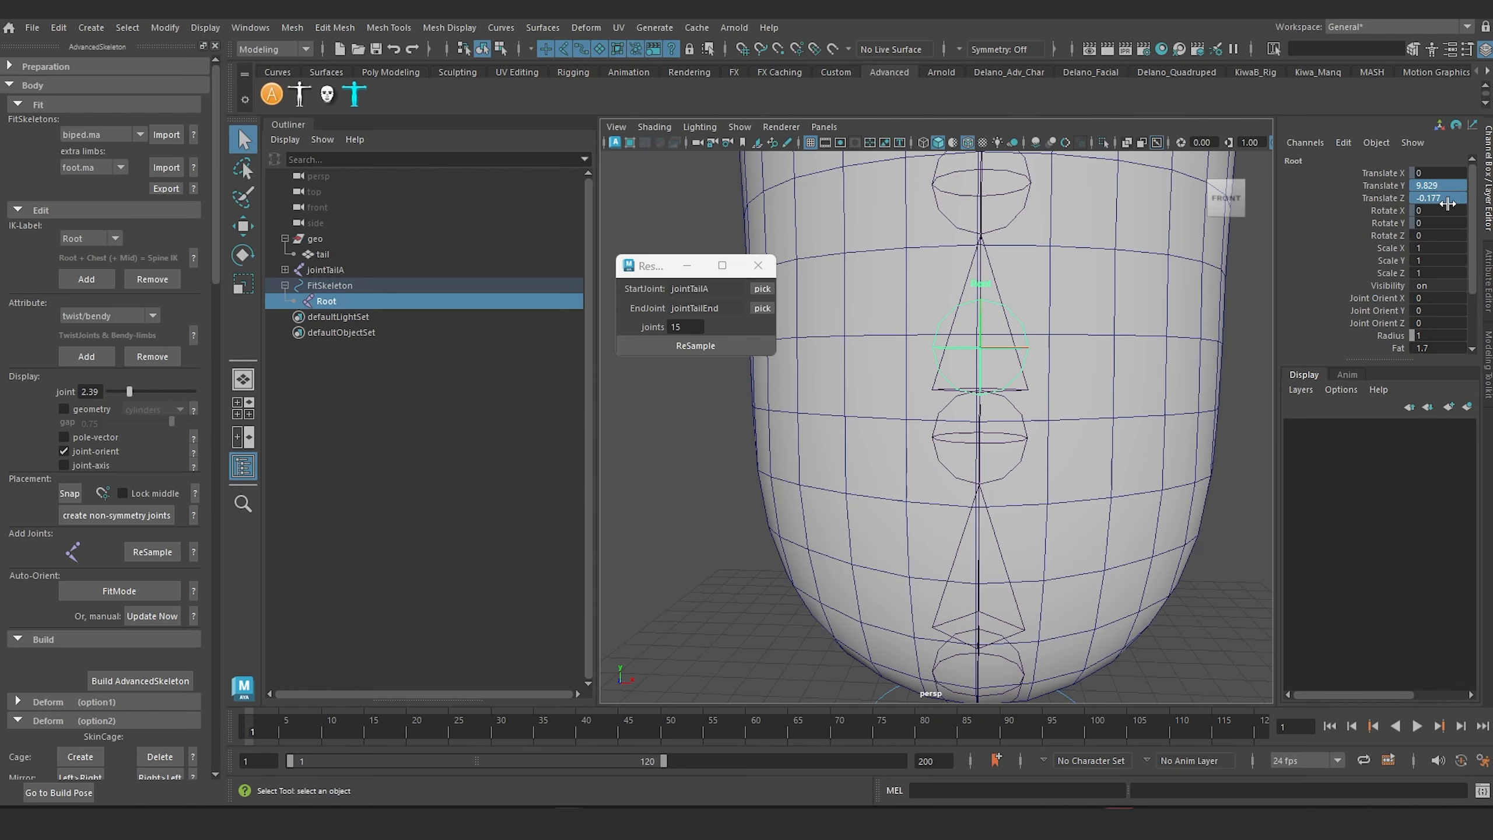
double_click(1446, 201)
text(0)
key(Return)
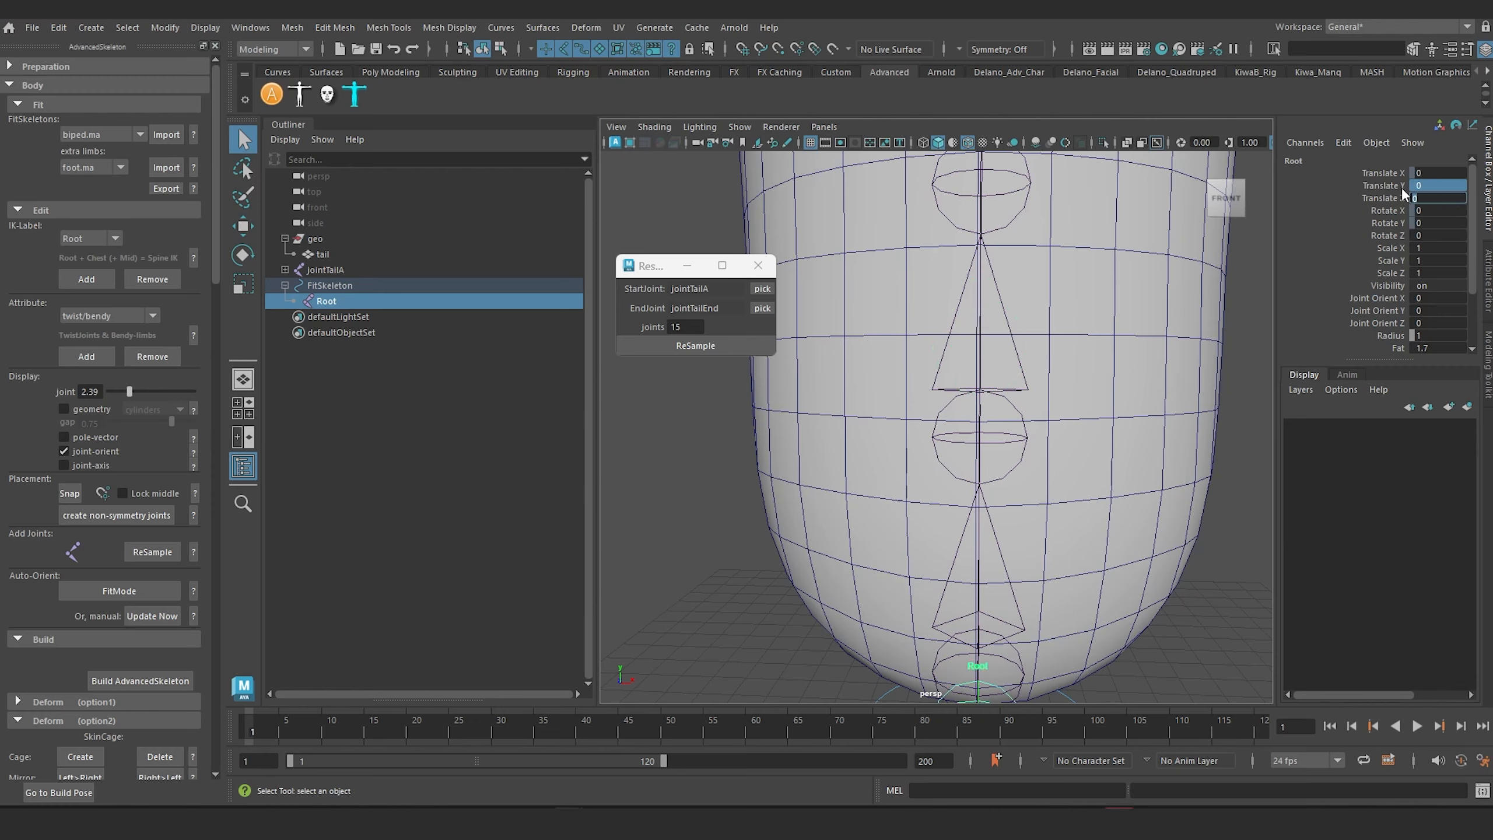
Step: Increase the Root joint's Radius to about 1.79 to tell it apart from the tail joints
alt+middle_drag(1071, 420, 1044, 234)
scroll(1100, 366, down, 5)
scroll(1061, 461, up, 3)
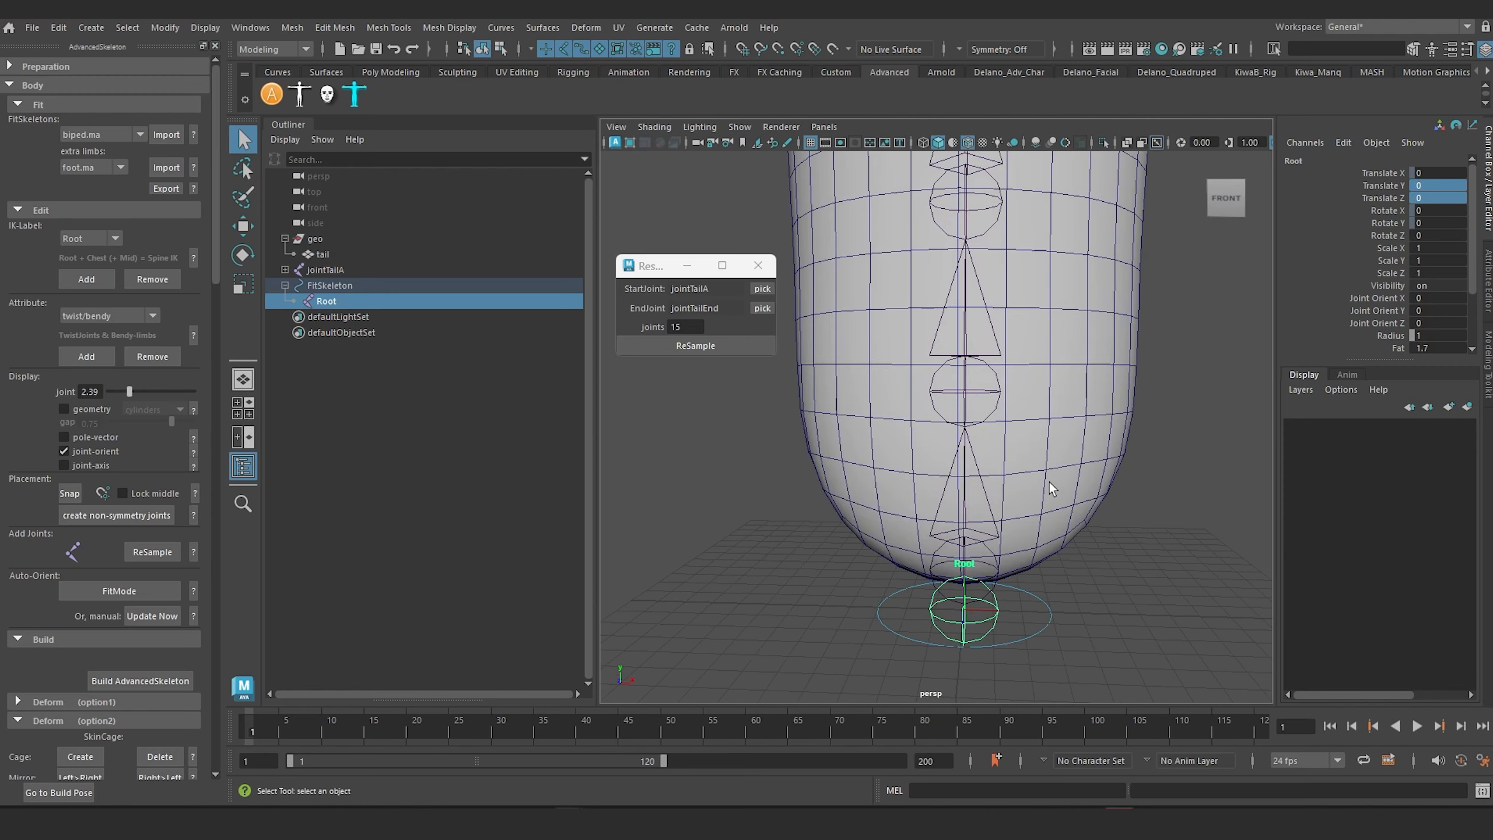
alt+middle_drag(1049, 485, 1029, 330)
scroll(1029, 330, up, 3)
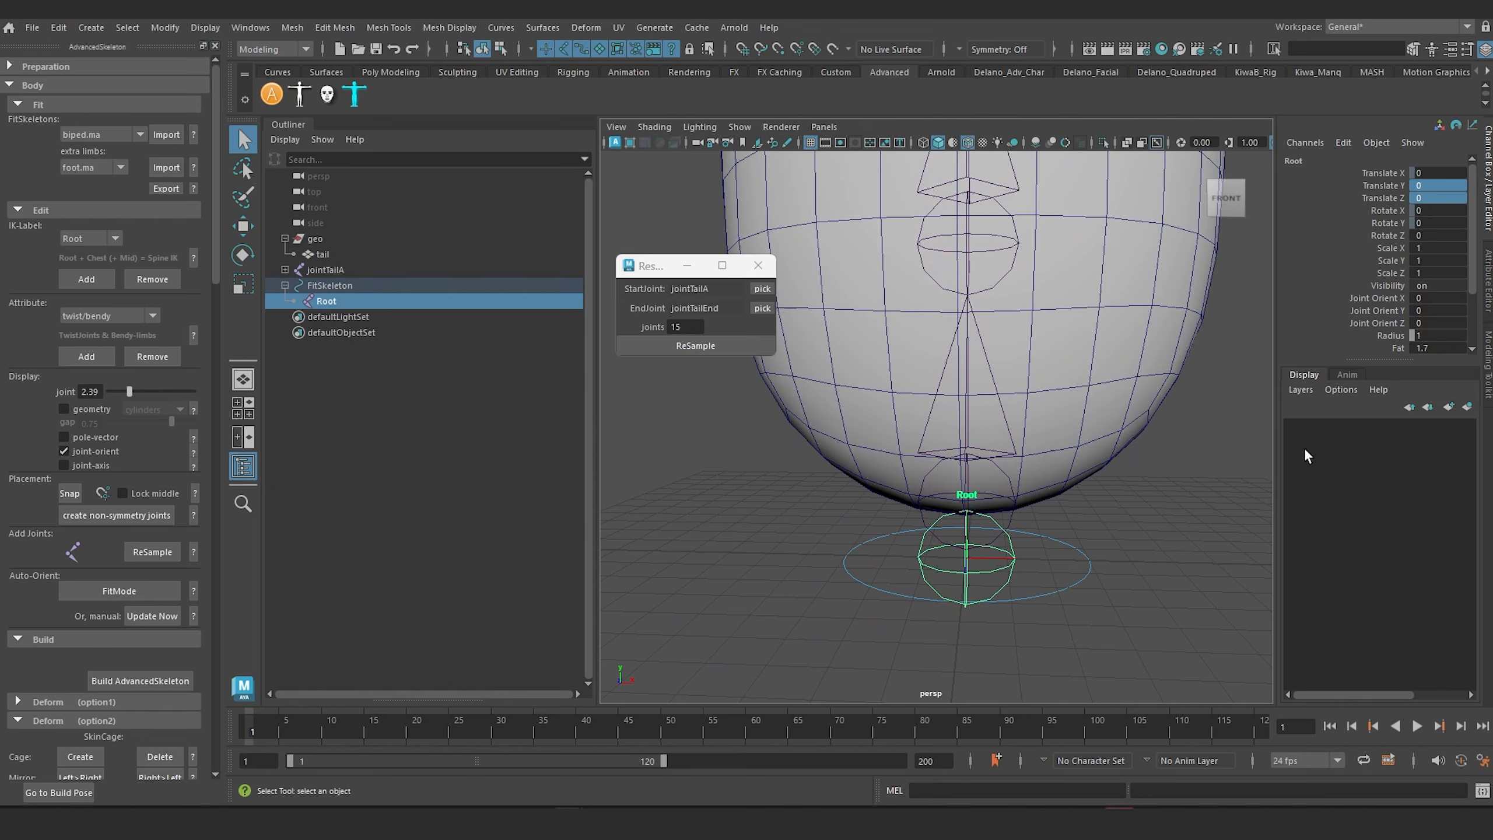
click(1392, 335)
mouse_move(1046, 491)
middle_down()
mouse_move(1182, 494)
mouse_move(1014, 495)
mouse_move(1025, 506)
middle_up()
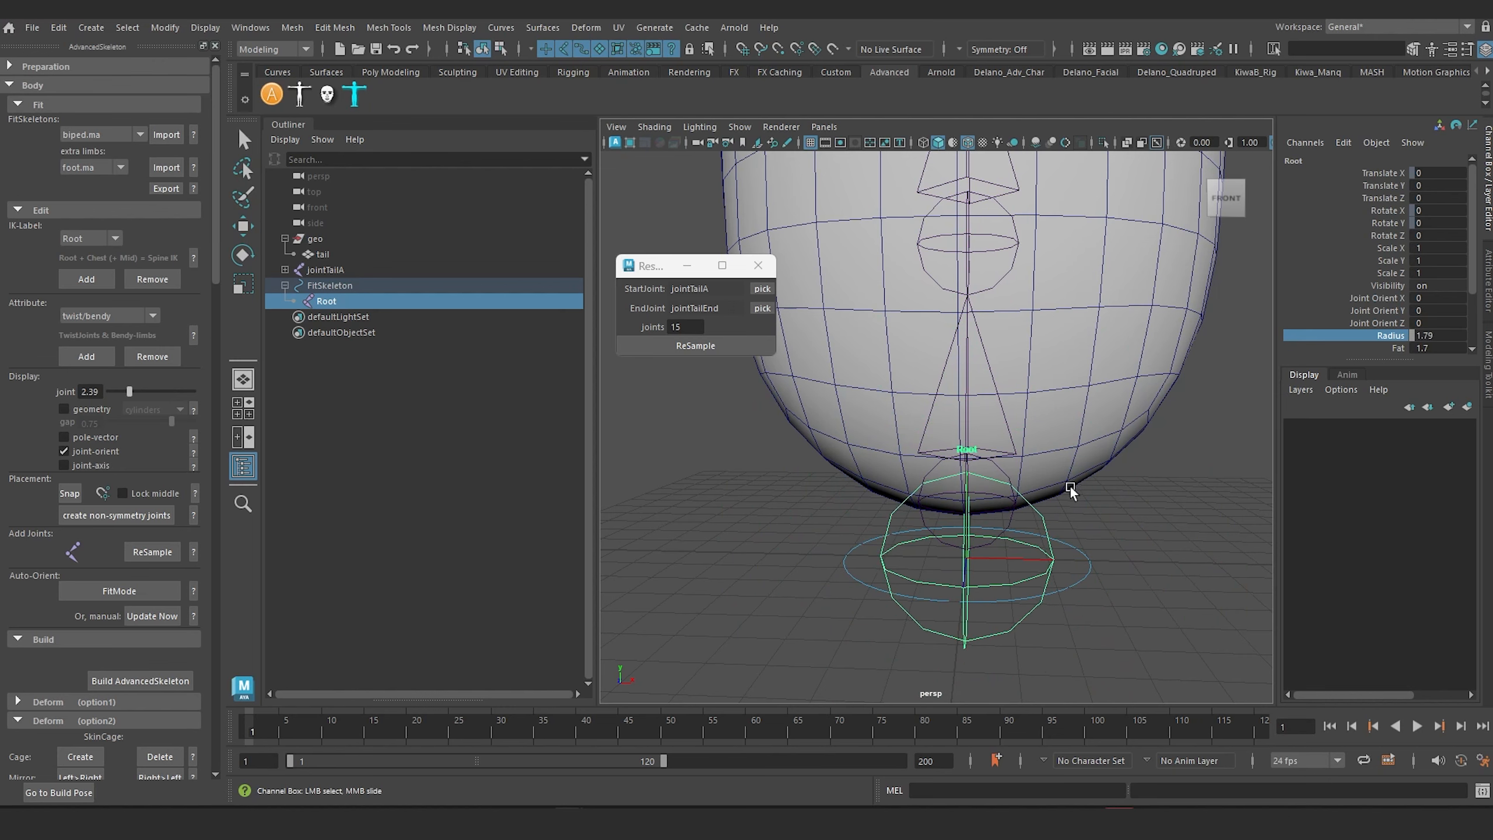
click(734, 490)
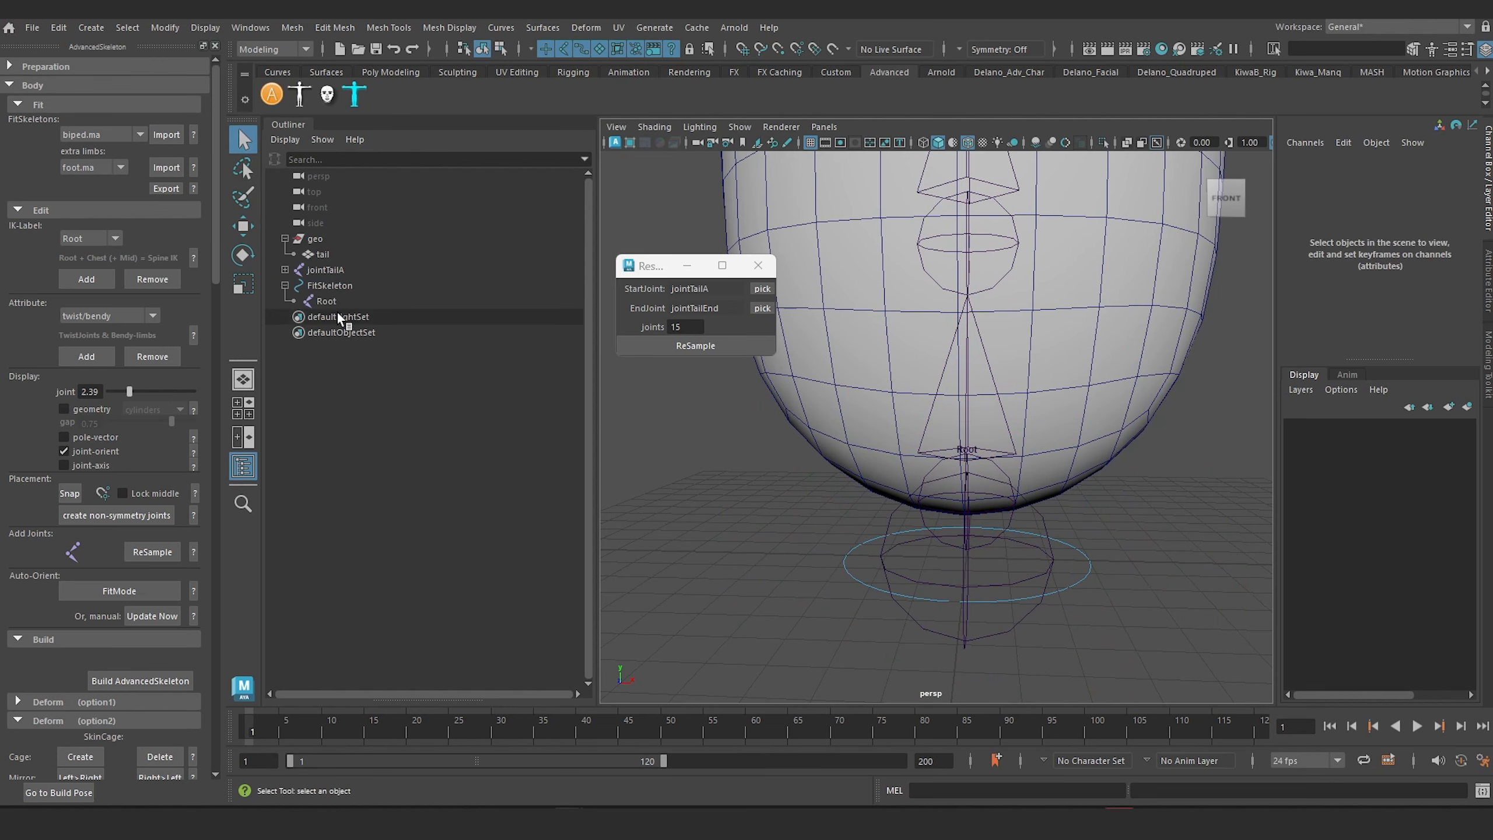
Step: Parent the jointTailA chain under the FitSkeleton's Root joint
click(323, 269)
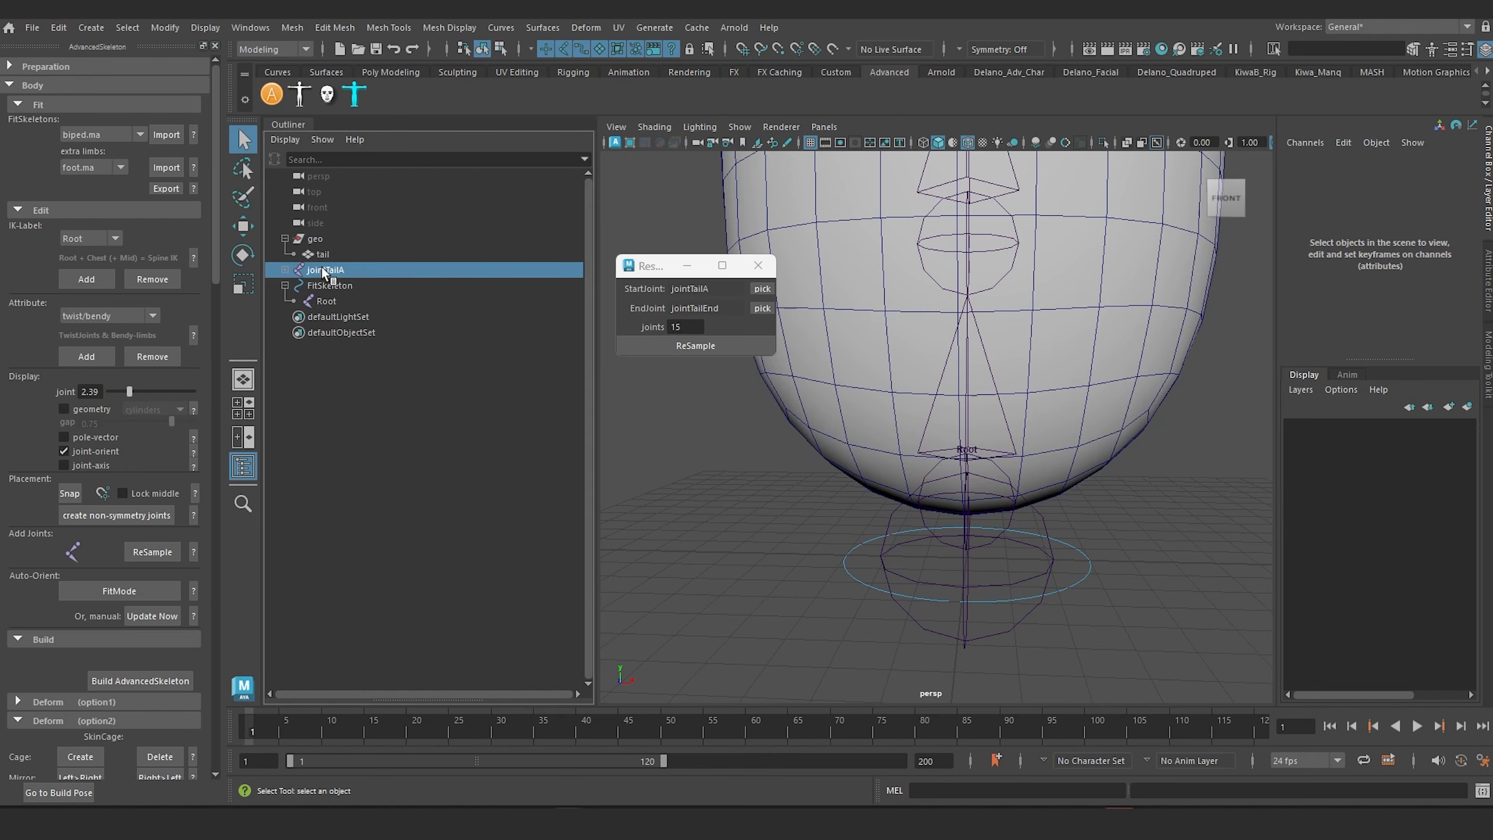
ctrl+click(325, 302)
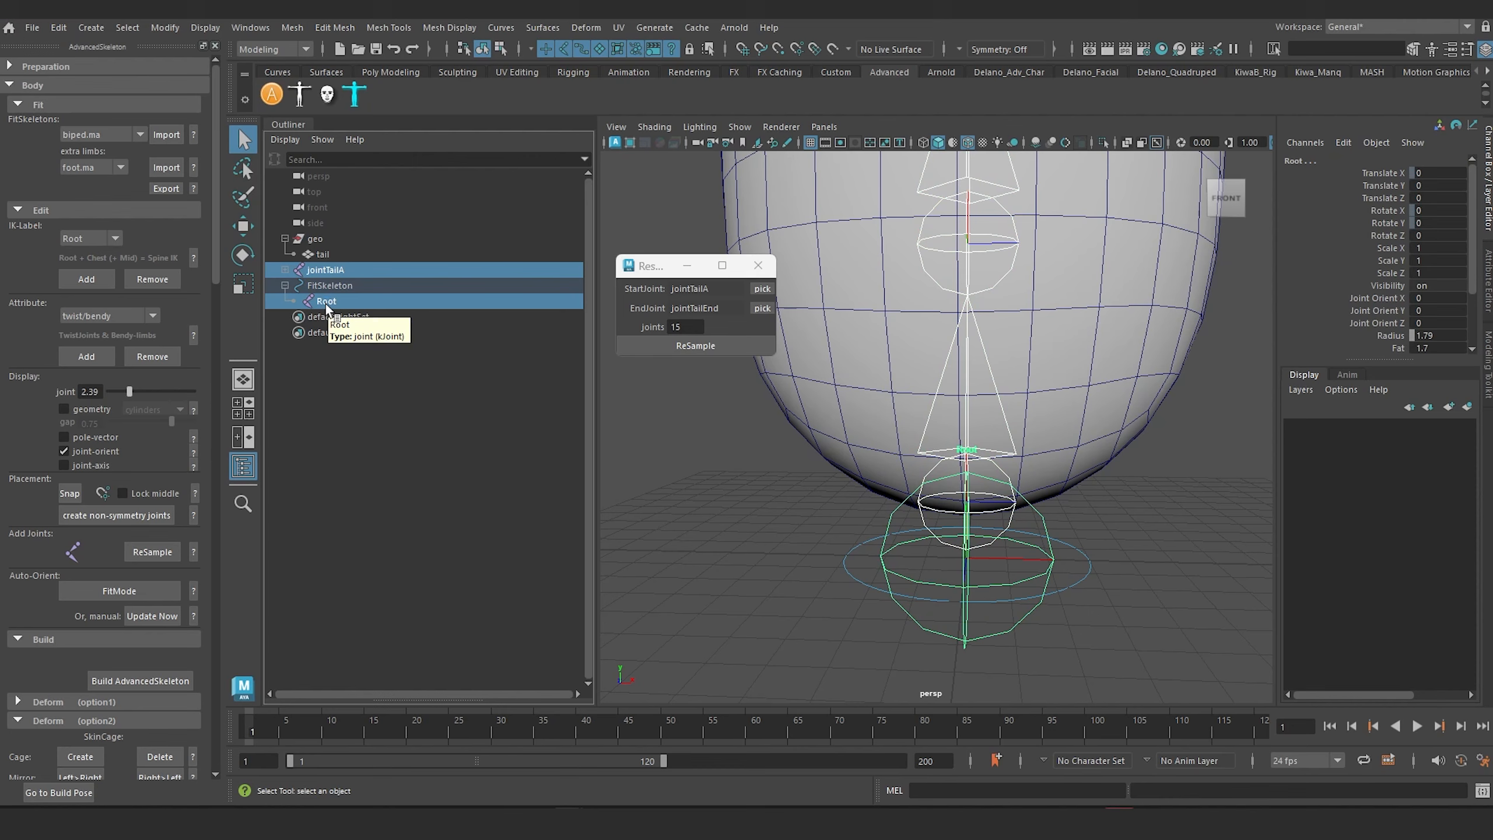
key(p)
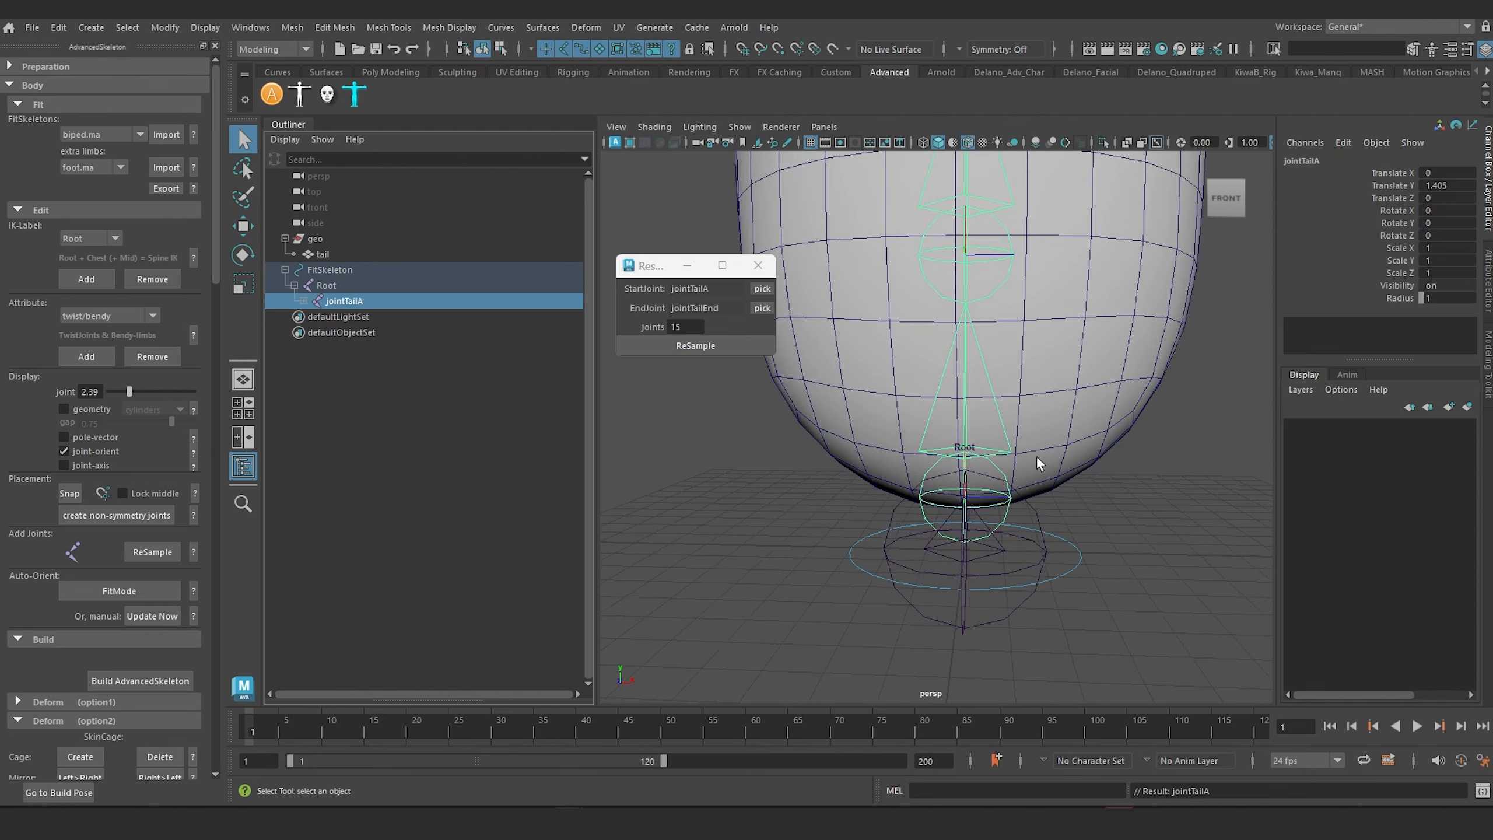
key(f)
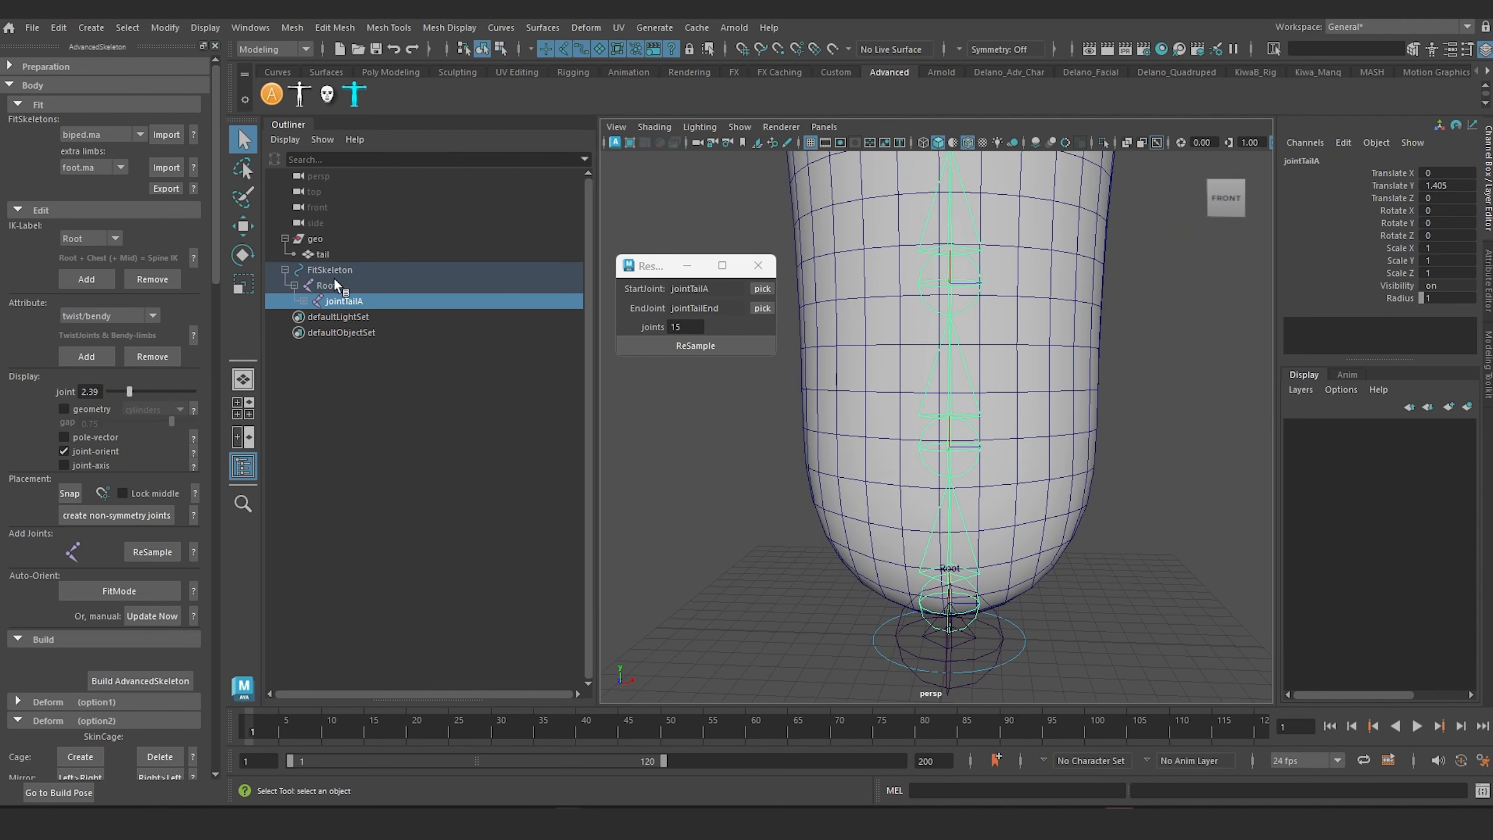
Step: Expand the Root joint's attribute list and set its Num Main Extras value for an extra main control
click(334, 271)
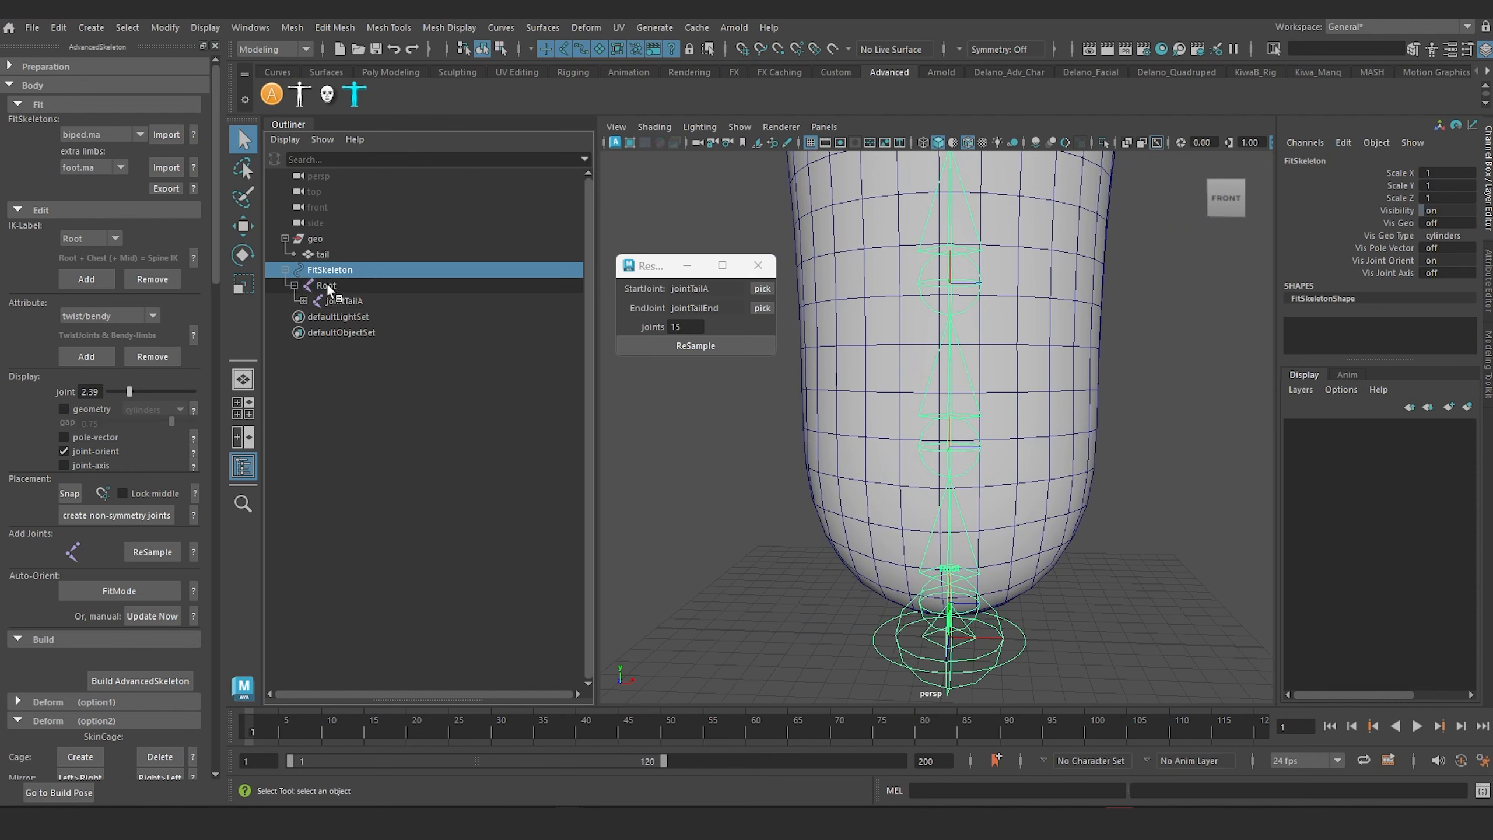
click(327, 286)
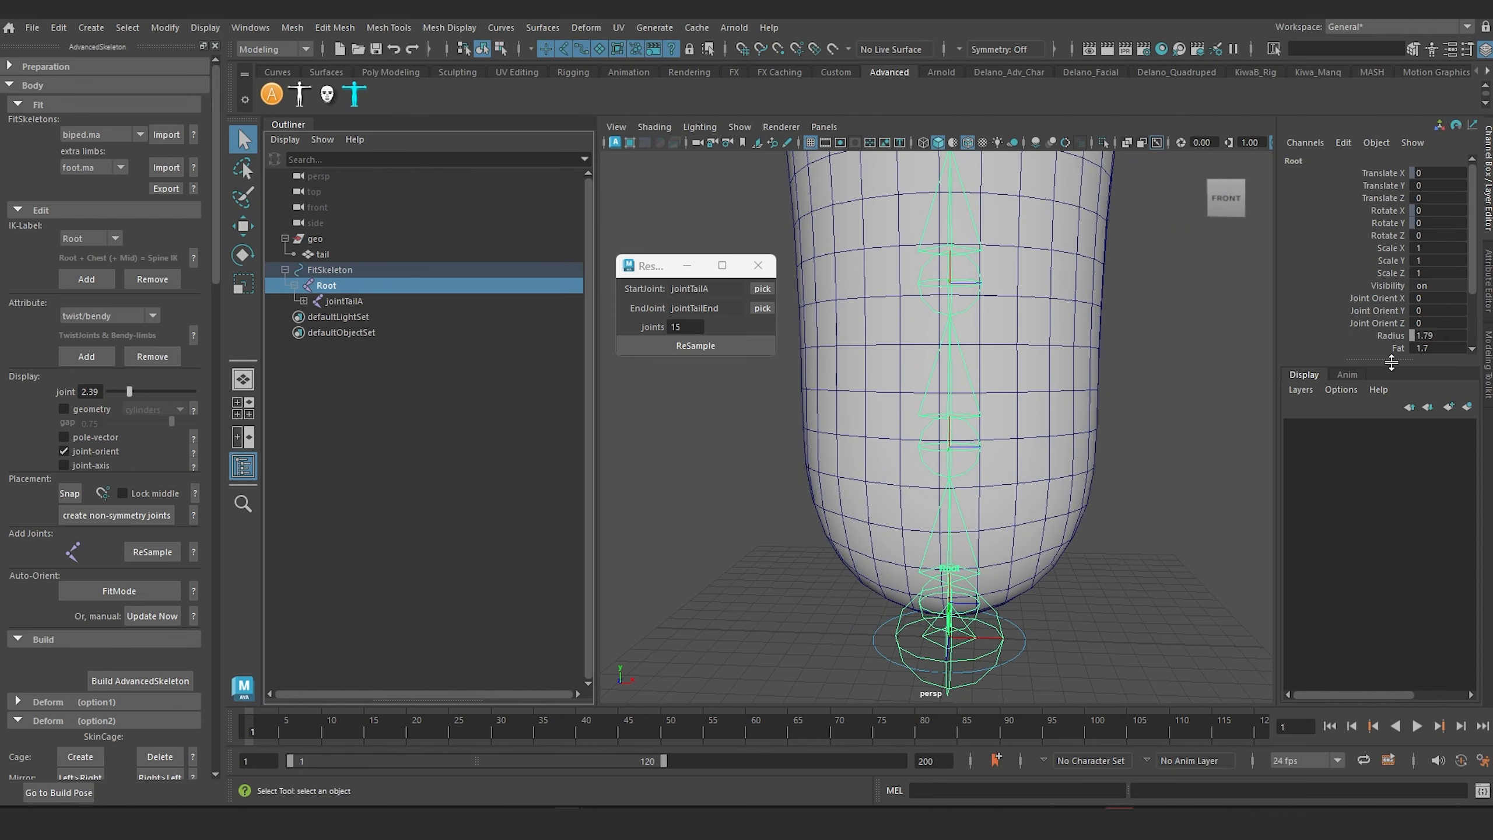
drag(1392, 359, 1393, 483)
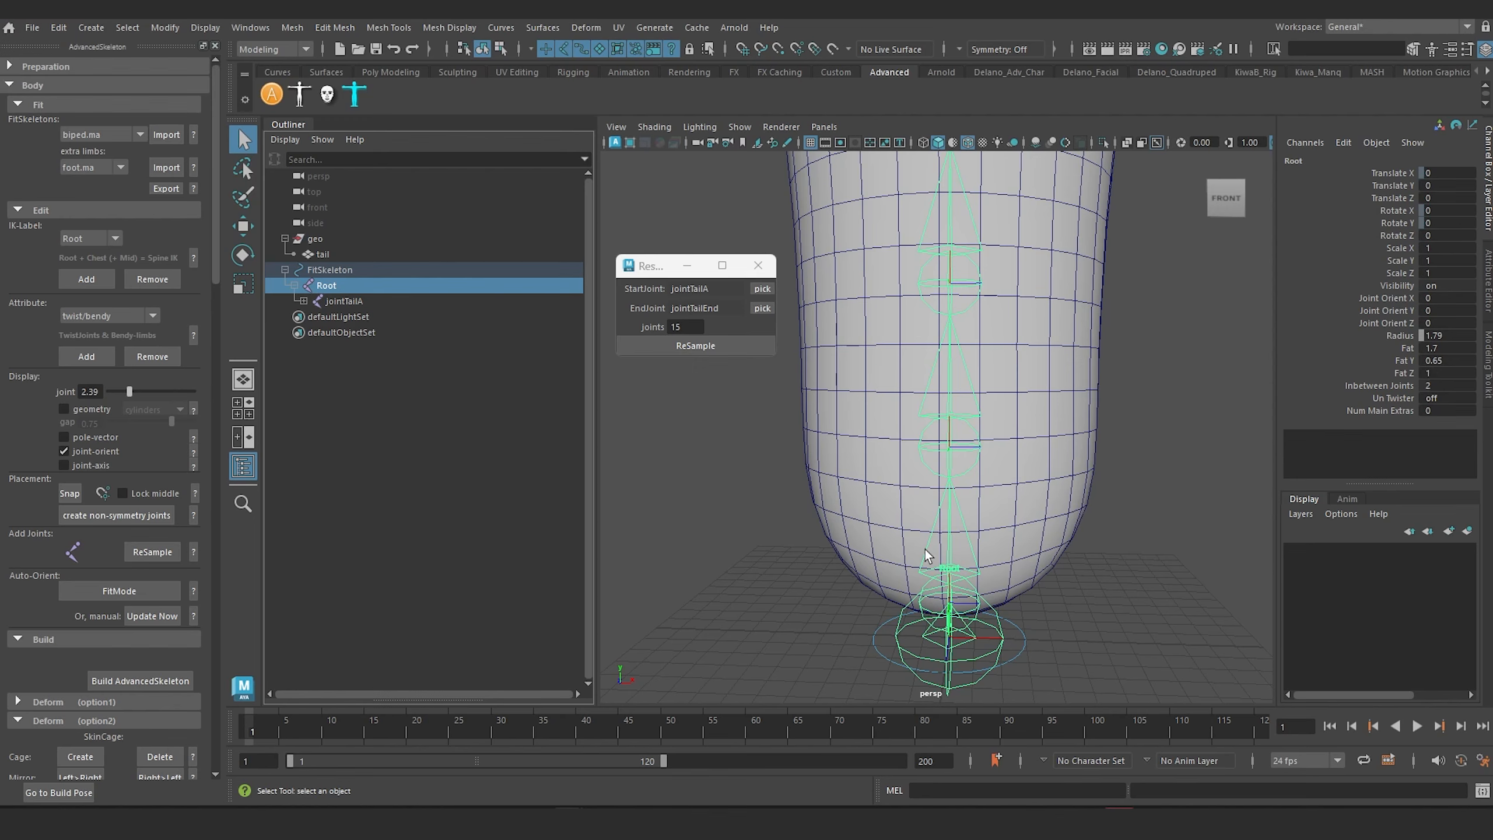
alt+middle_drag(819, 523, 838, 432)
scroll(831, 522, up, 2)
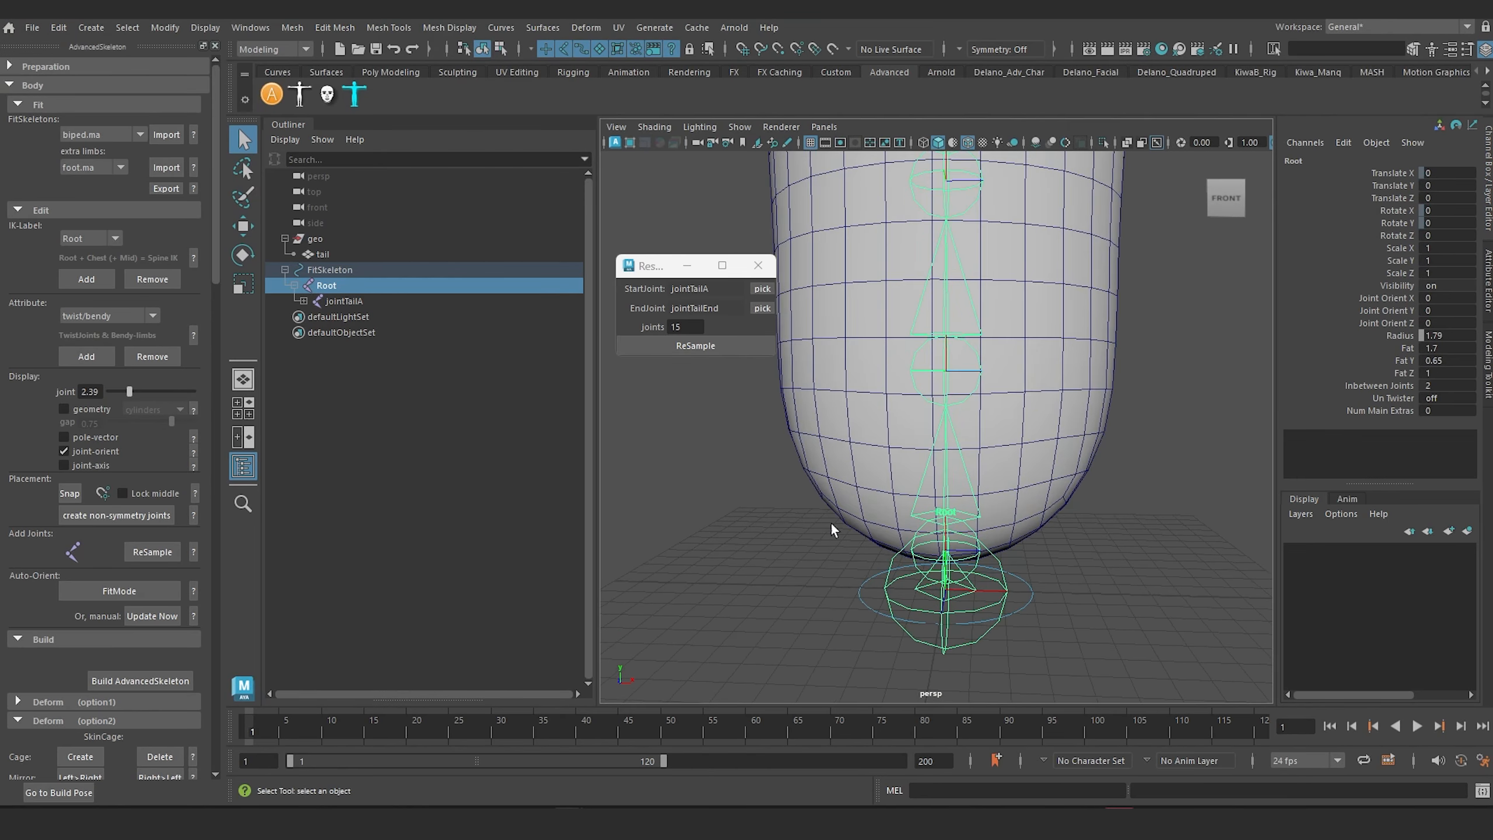
click(756, 485)
click(890, 561)
double_click(1437, 411)
key(Return)
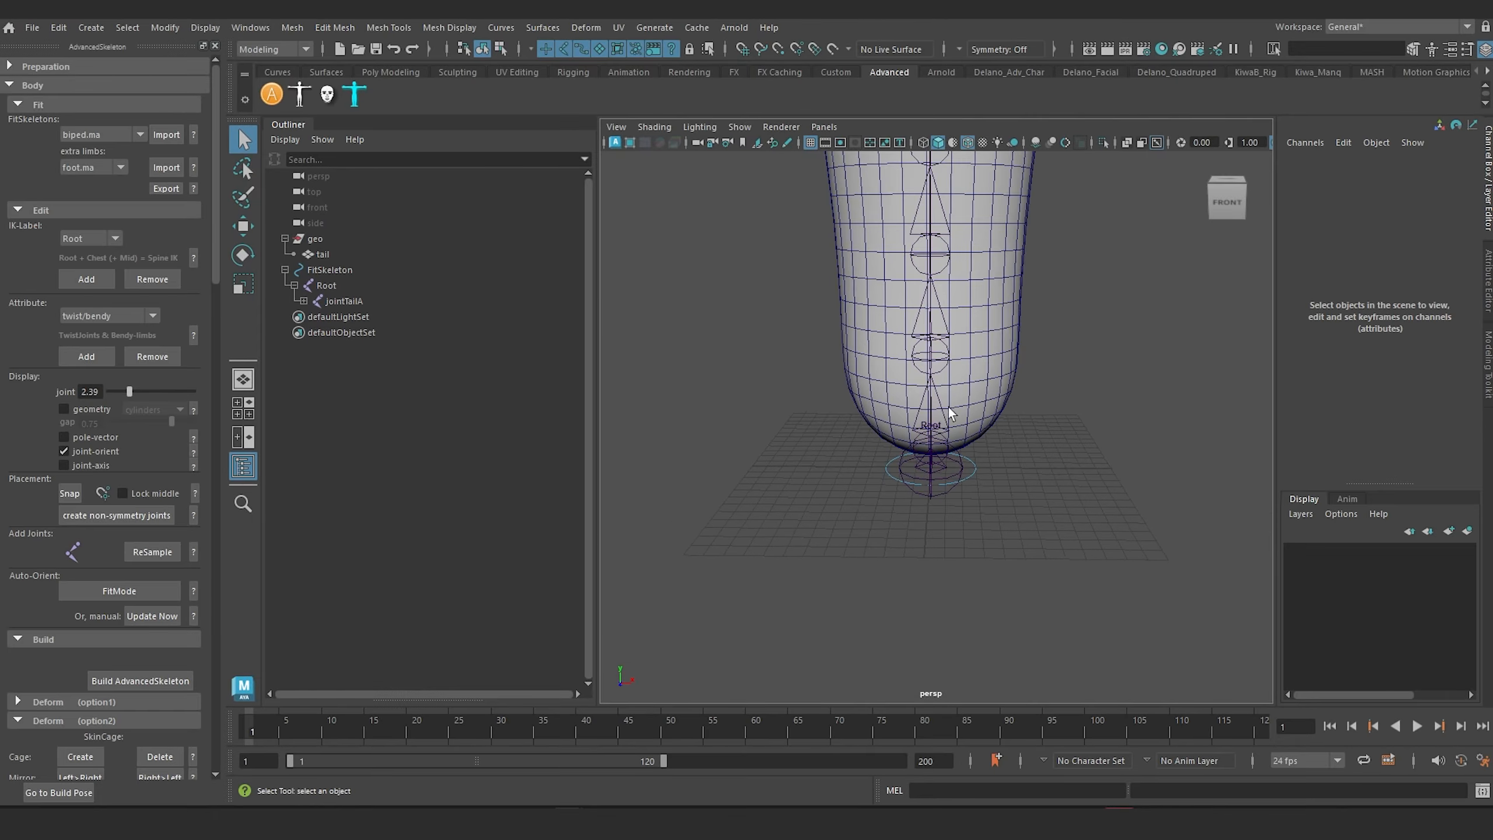
Step: Turn on the fit skeleton's geometry display with cylinders and check it against the tail in wireframe and shaded modes
alt+middle_drag(943, 418, 923, 523)
alt+drag(917, 528, 914, 510)
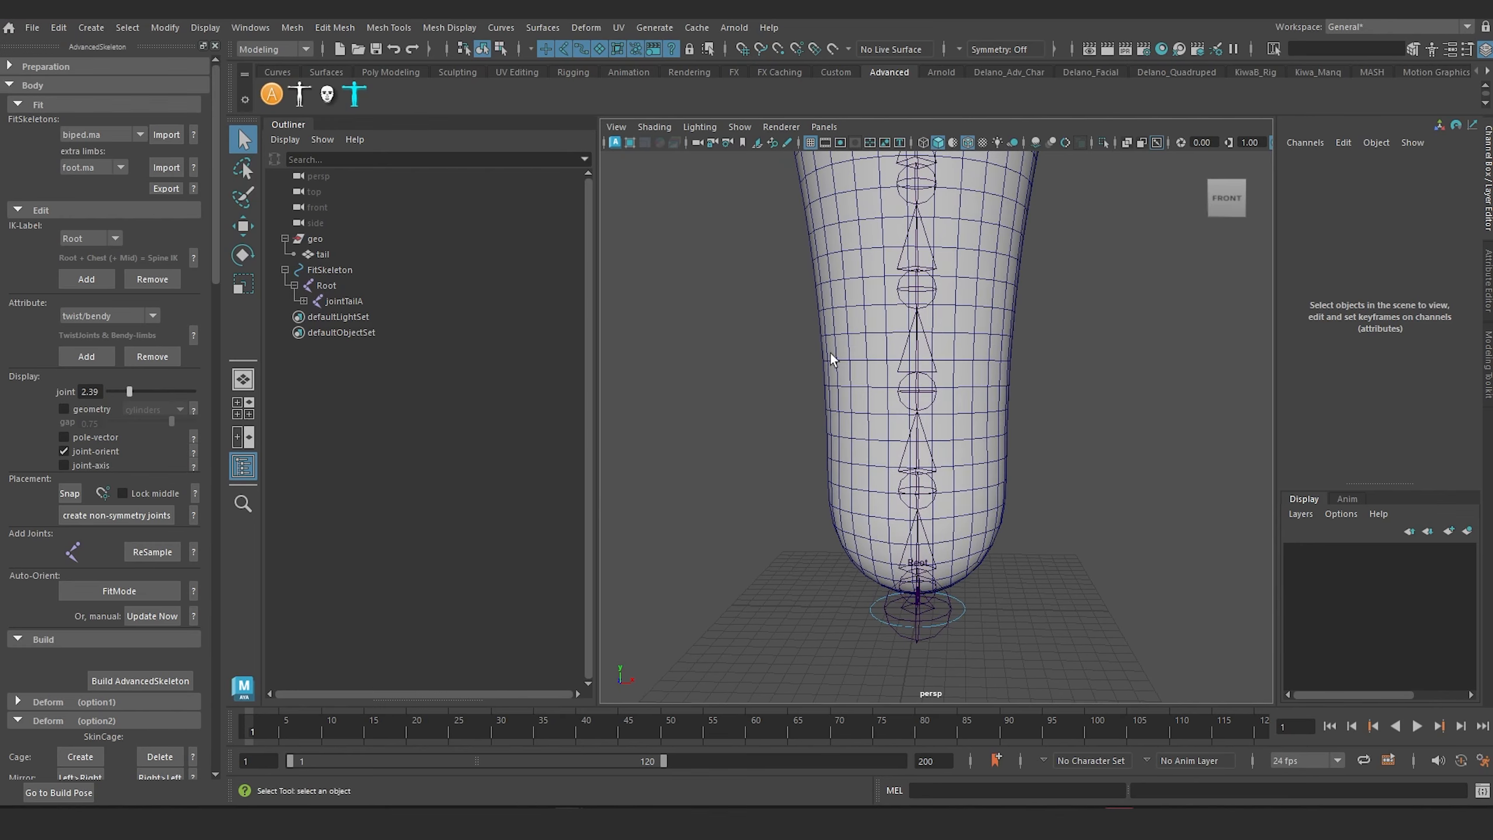
scroll(828, 352, down, 4)
alt+middle_drag(818, 362, 780, 481)
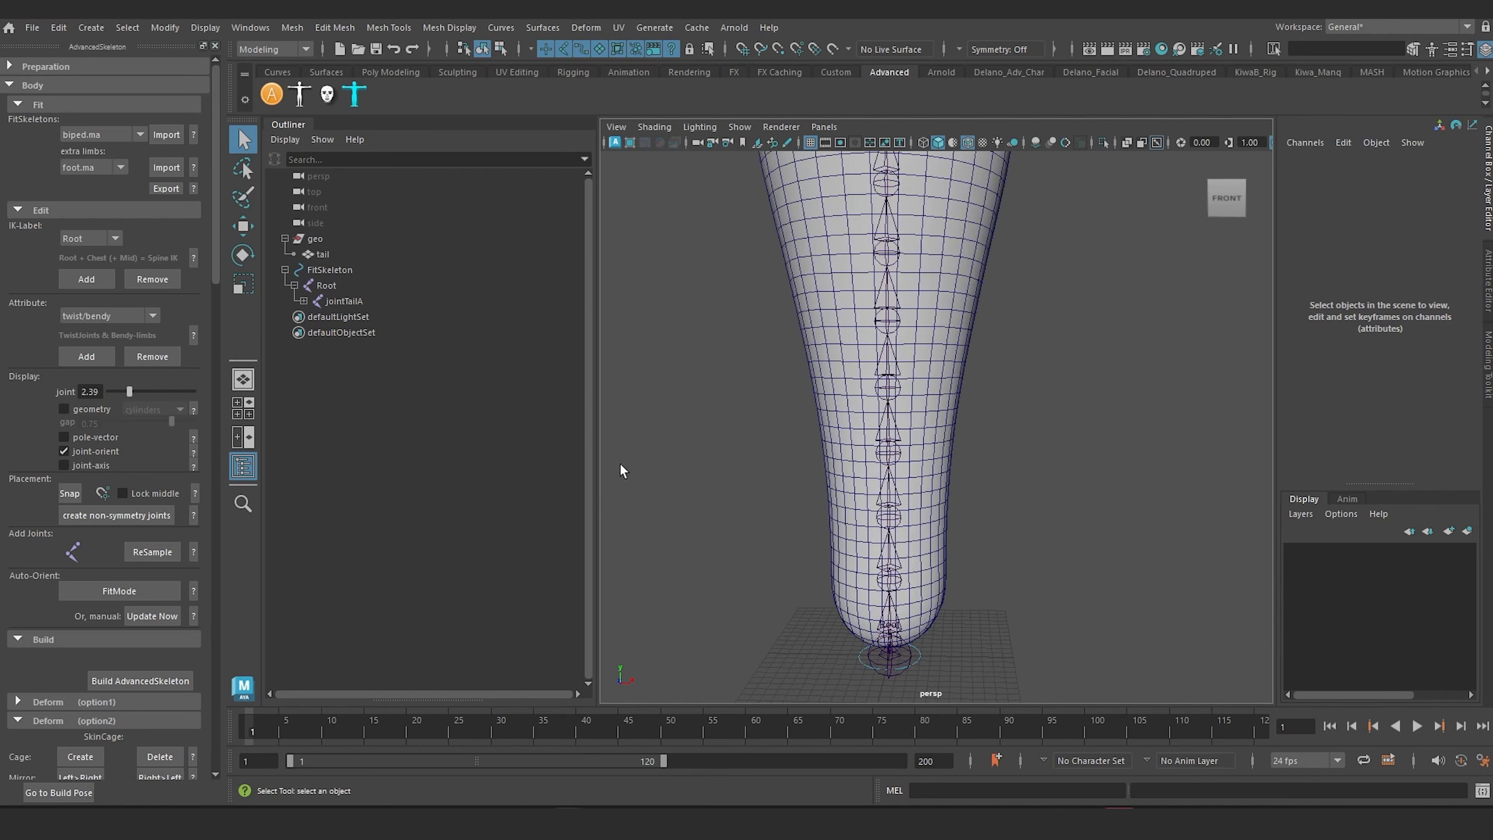
key(f)
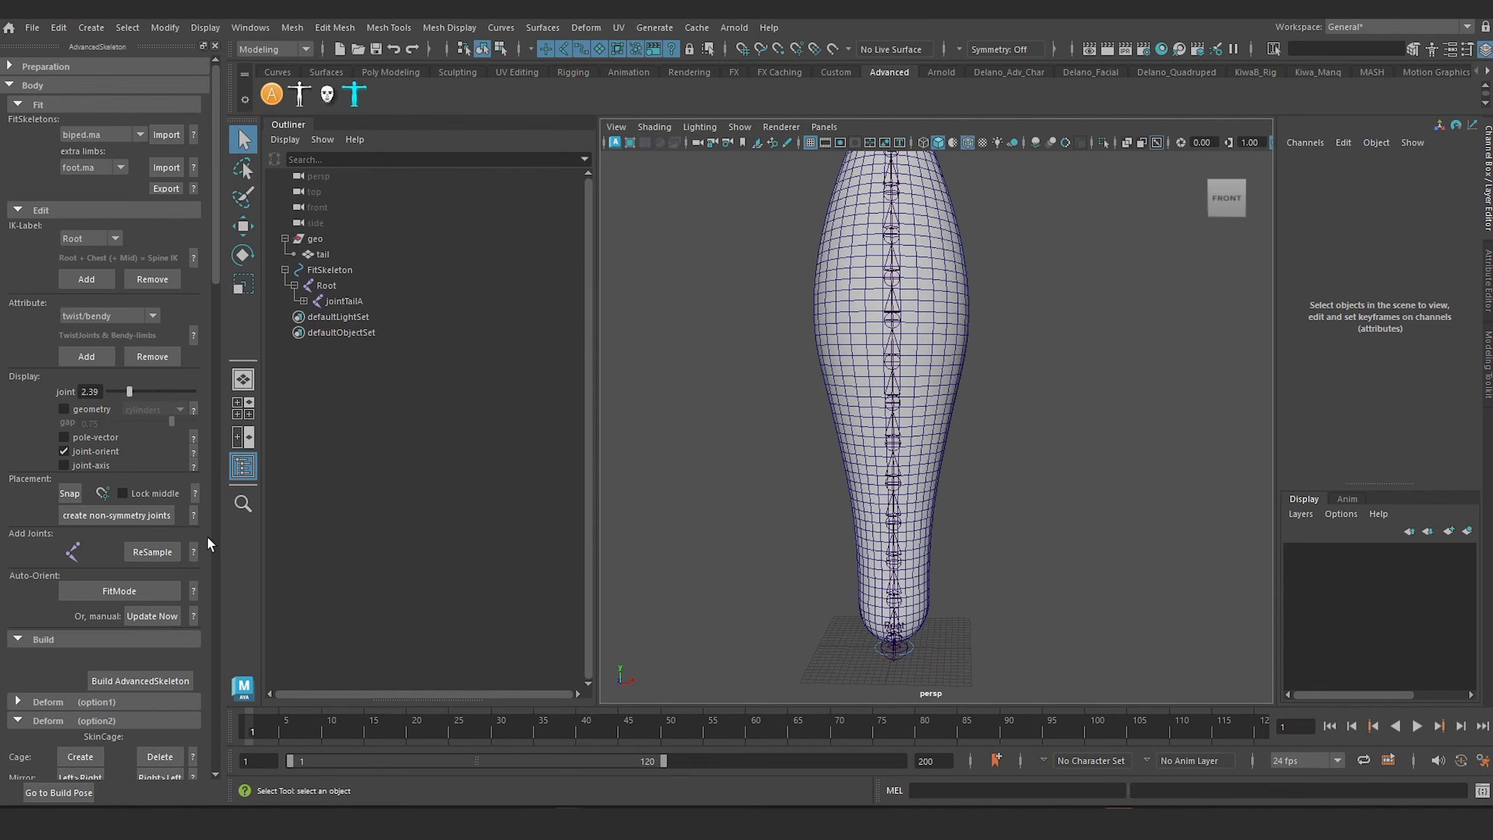
click(117, 515)
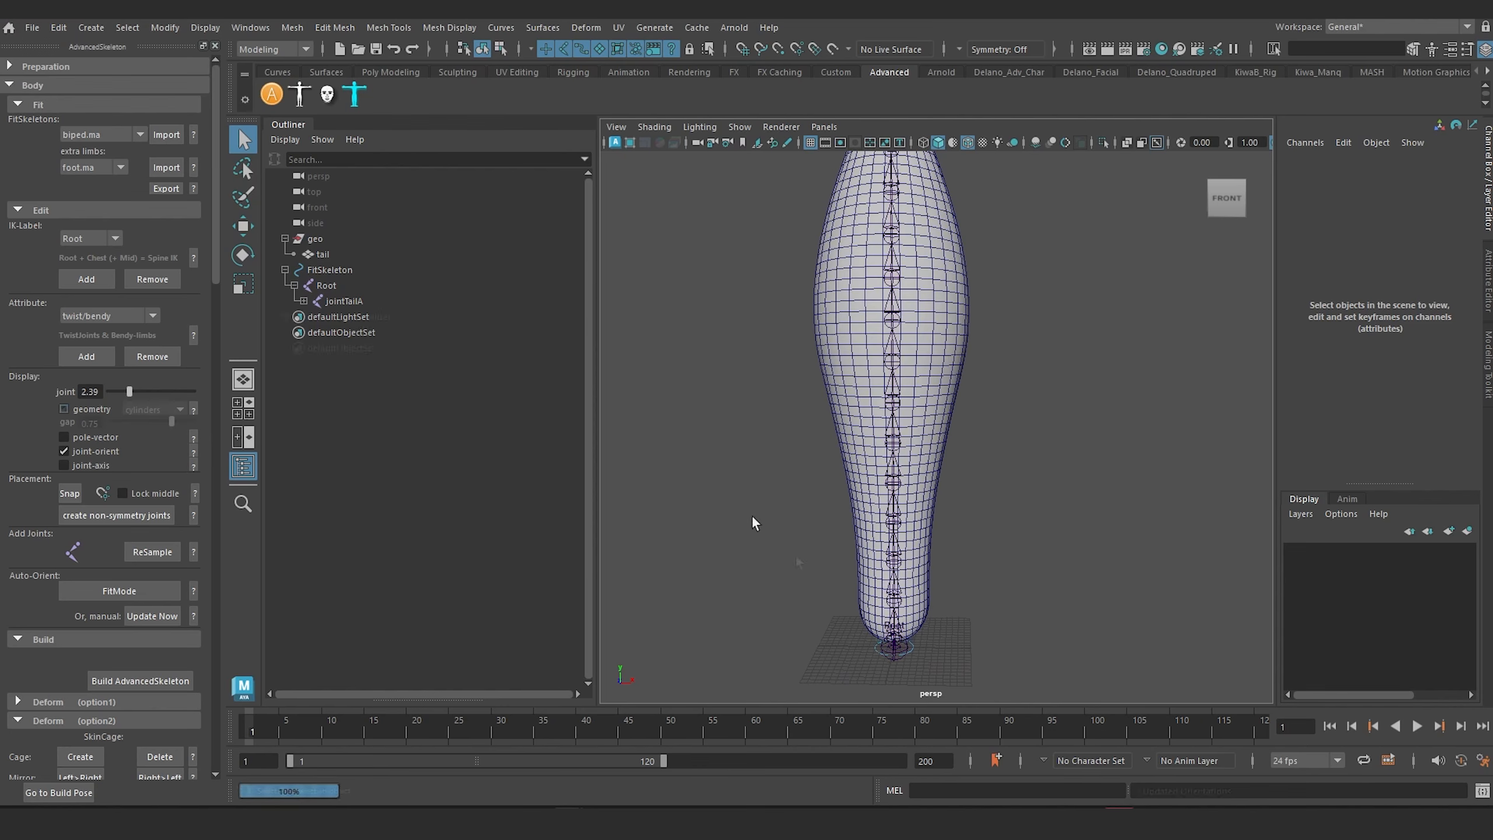
key(4)
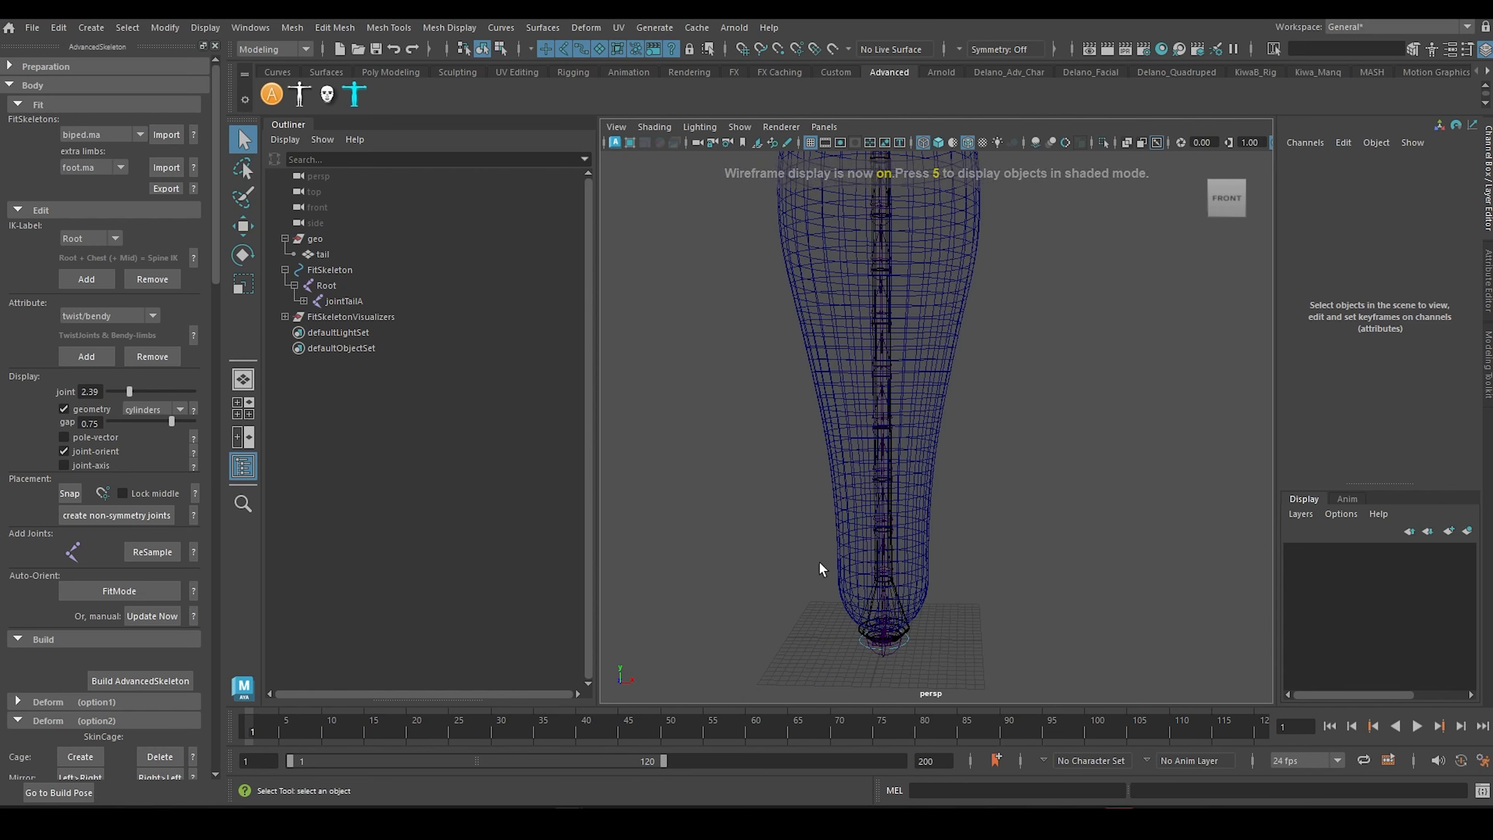
key(5)
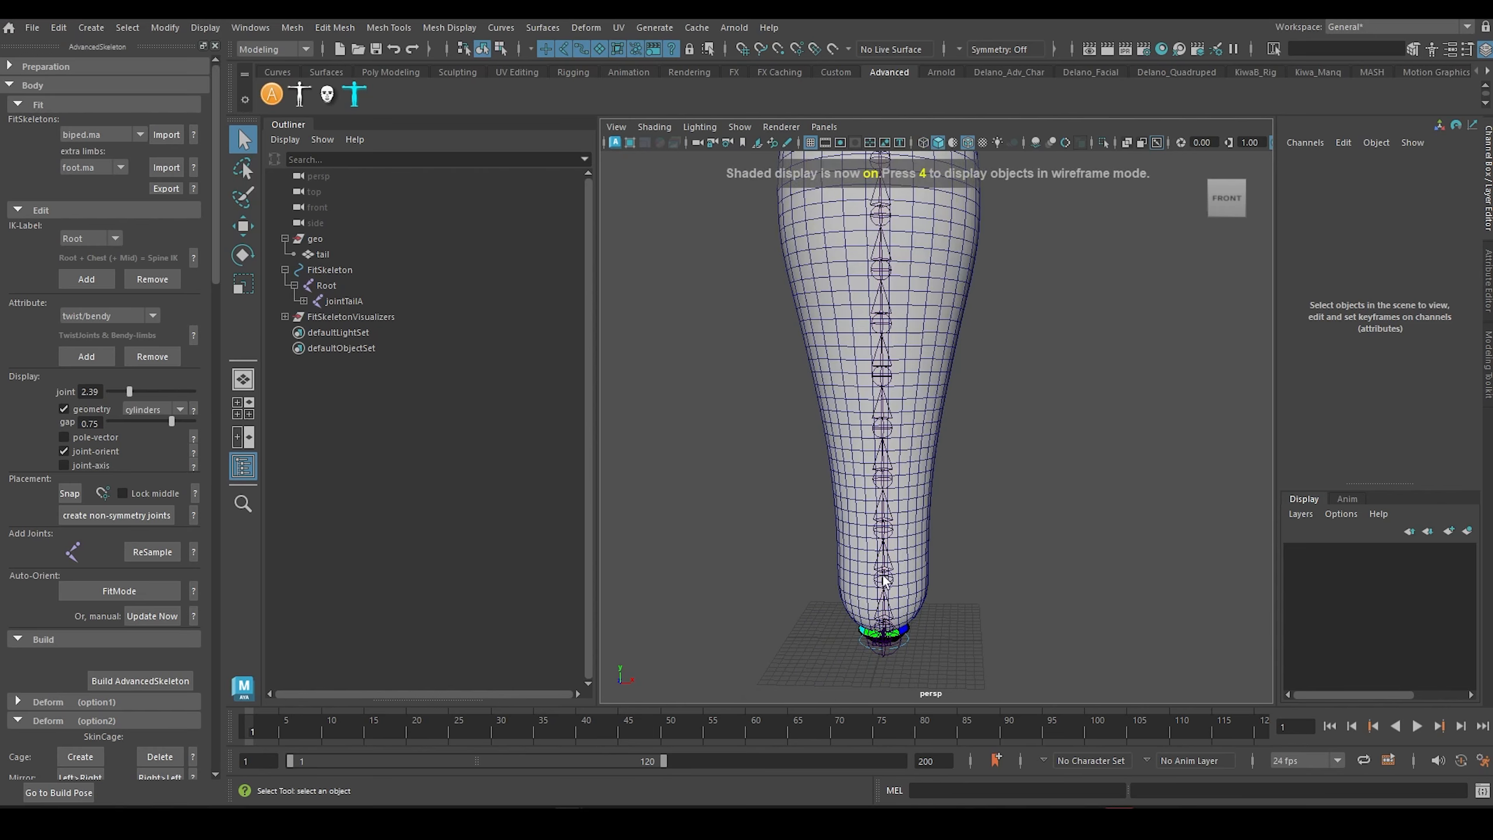
Step: Increase the Fat of jointTailA1 to about 6.12 so its cylinder matches the tail mesh's width
click(887, 581)
click(1393, 310)
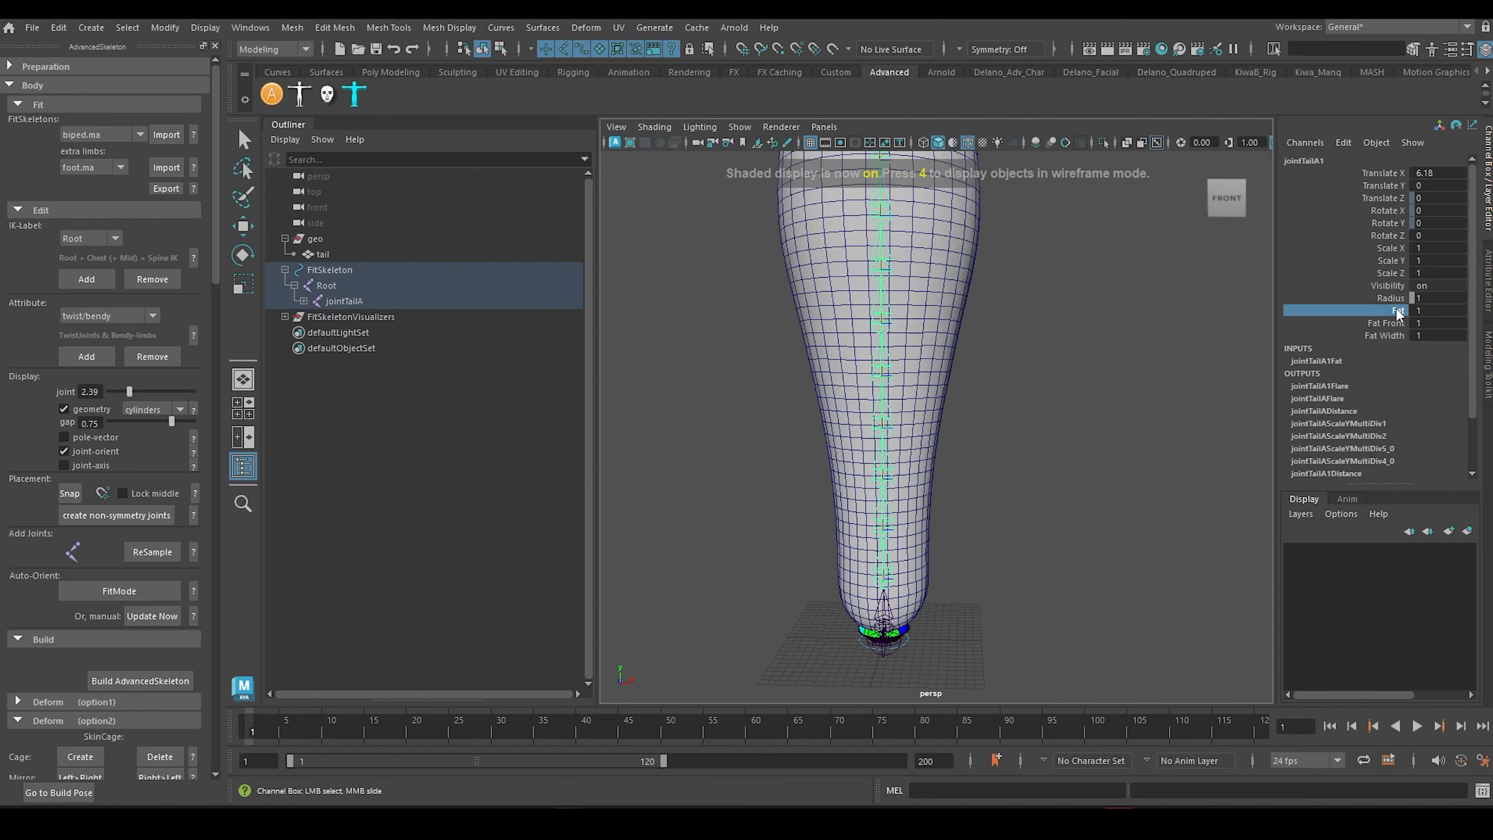
middle_drag(1011, 444, 1402, 457)
key(q)
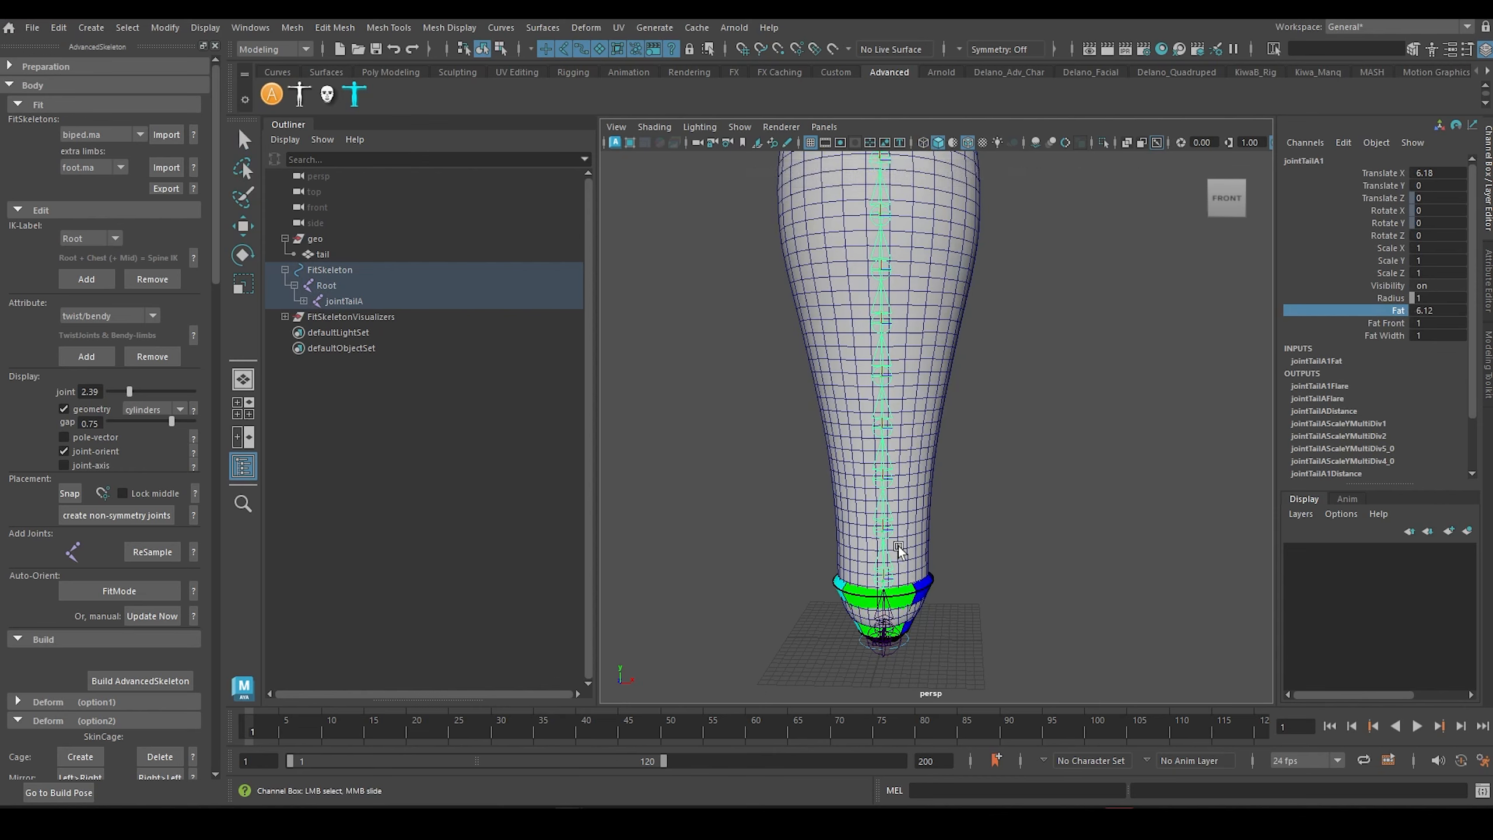
Step: Increase the Fat of jointTailA2 and jointTailA3 to match the tail mesh, with jointTailA3 at about 6.81
click(888, 534)
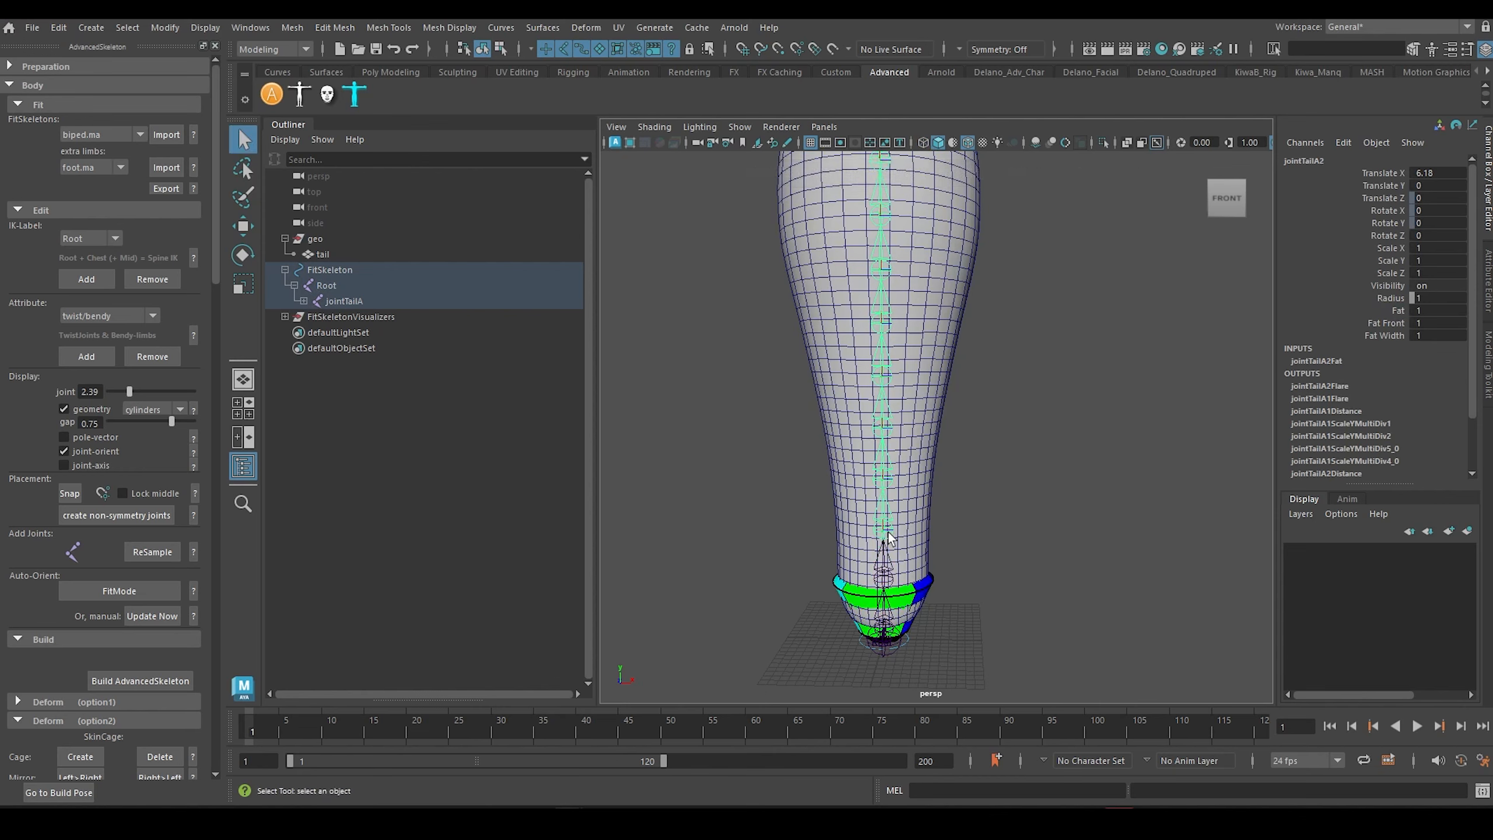
click(1394, 310)
middle_drag(968, 351, 1405, 376)
key(q)
click(885, 497)
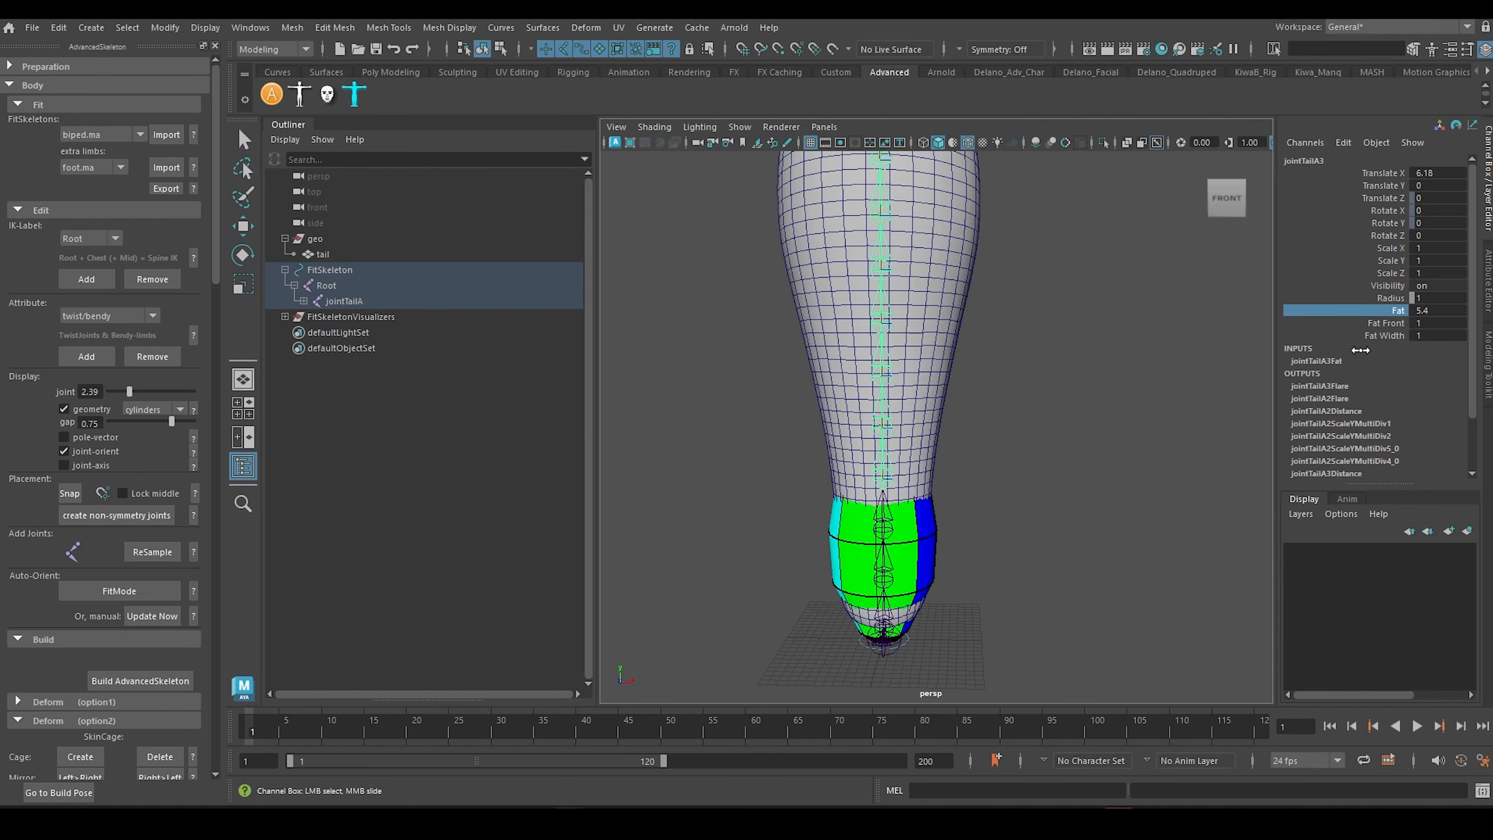
middle_drag(1360, 350, 1453, 347)
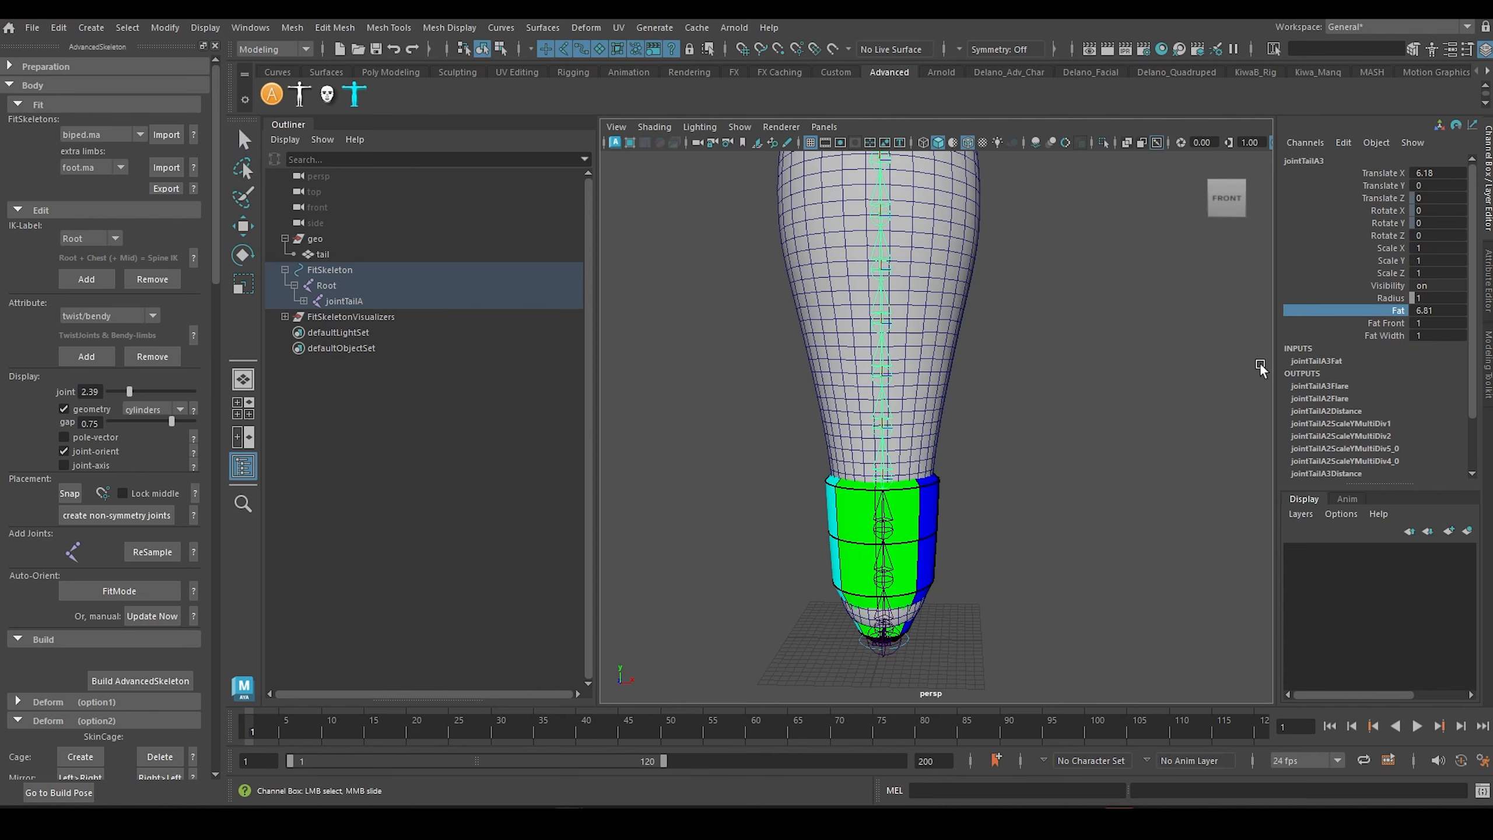
Step: Increase the Fat of jointTailA4 through jointTailA6 to follow the widening tail mesh, with jointTailA6 at about 11.46
click(883, 427)
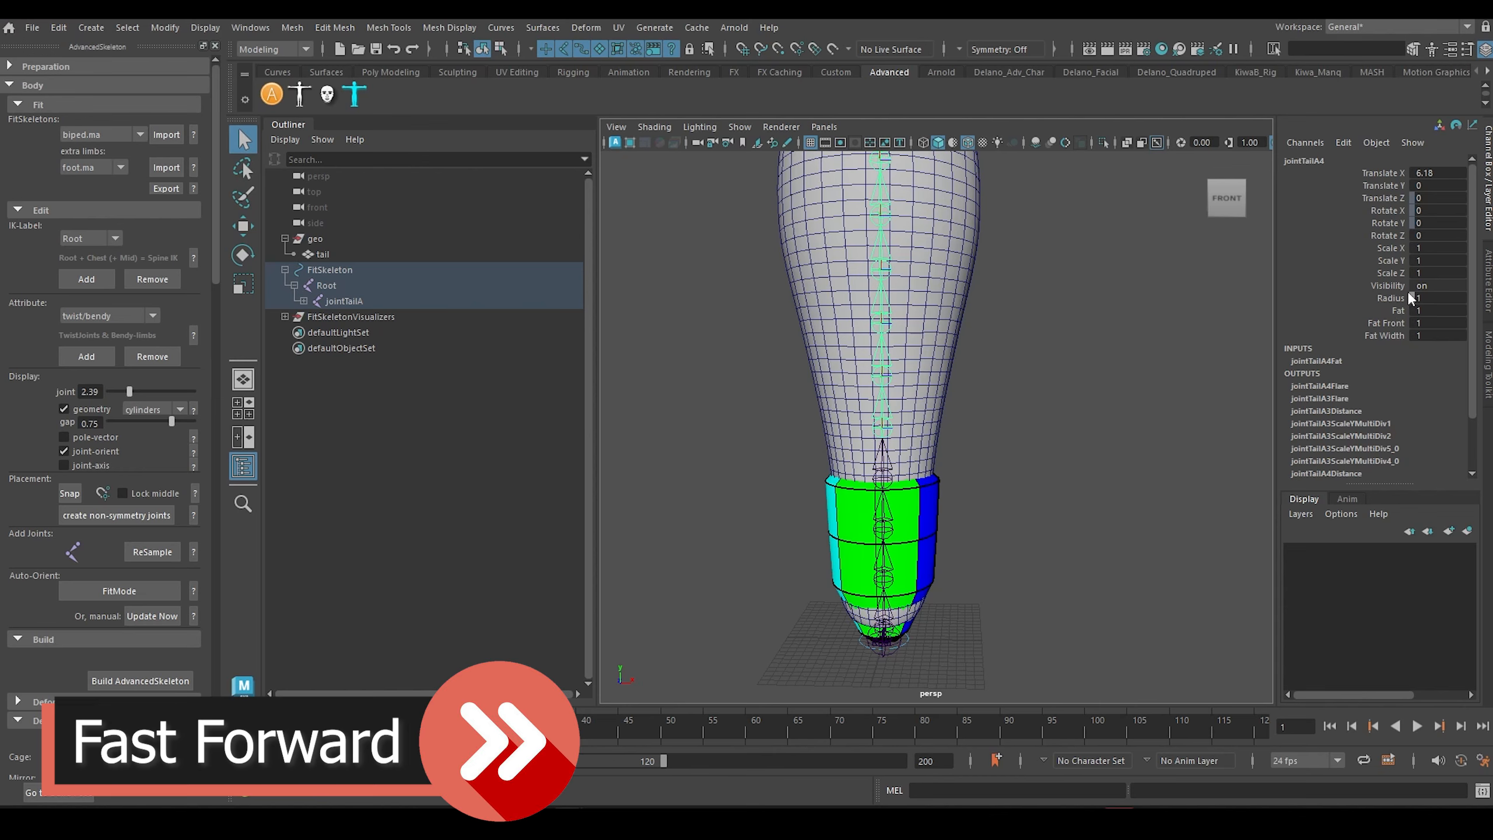
click(1397, 311)
middle_drag(824, 344, 1411, 338)
click(883, 376)
click(1397, 311)
click(1397, 311)
middle_drag(1035, 347, 1235, 347)
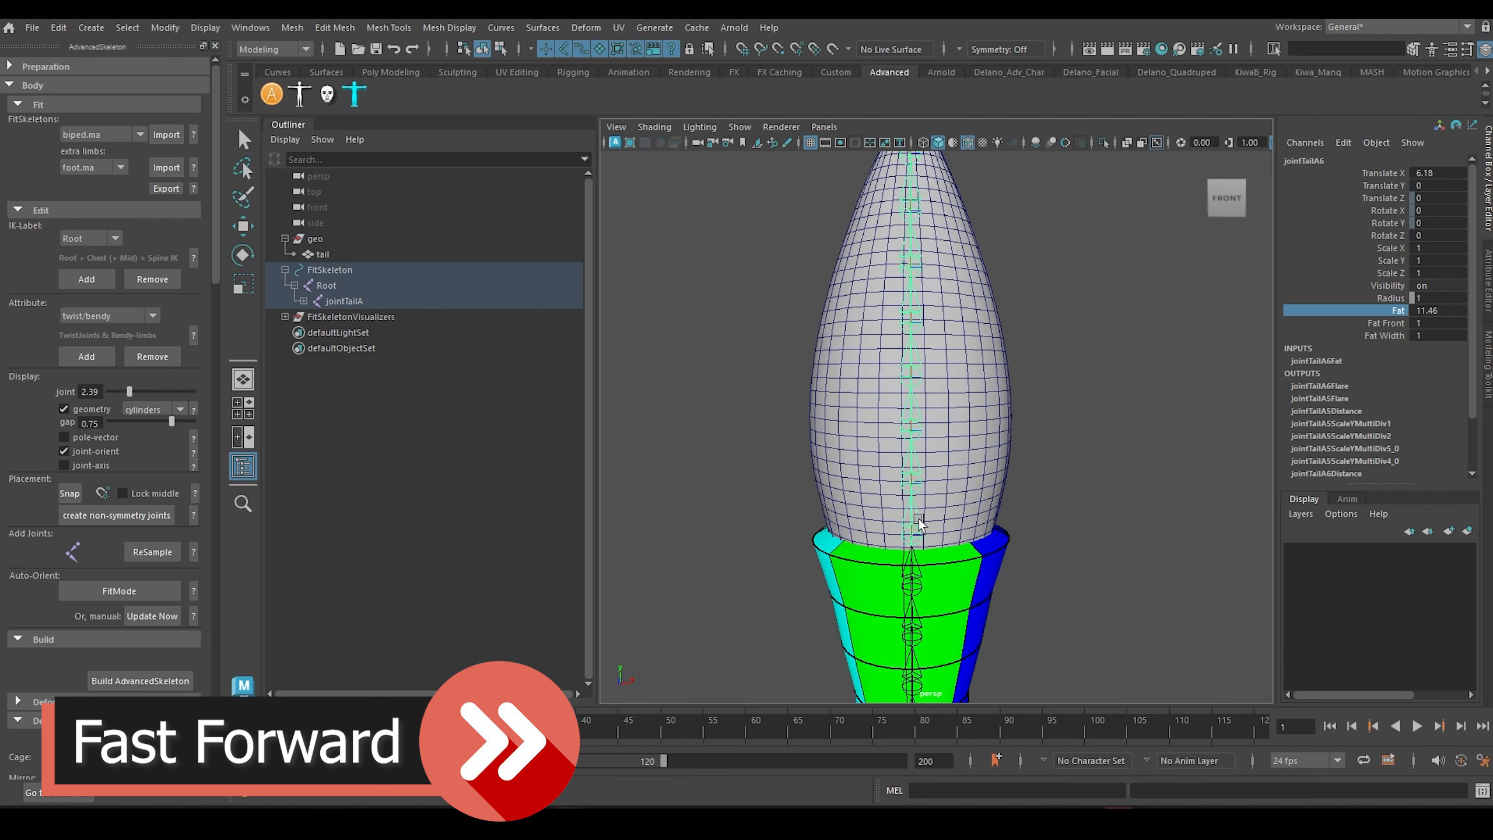
Step: Widen the cylinders of jointTailA7 and jointTailA8 to the tail's widest section, with jointTailA8's Fat at about 13.79
click(915, 473)
click(1397, 311)
middle_drag(1035, 446, 1108, 376)
click(902, 522)
click(1397, 311)
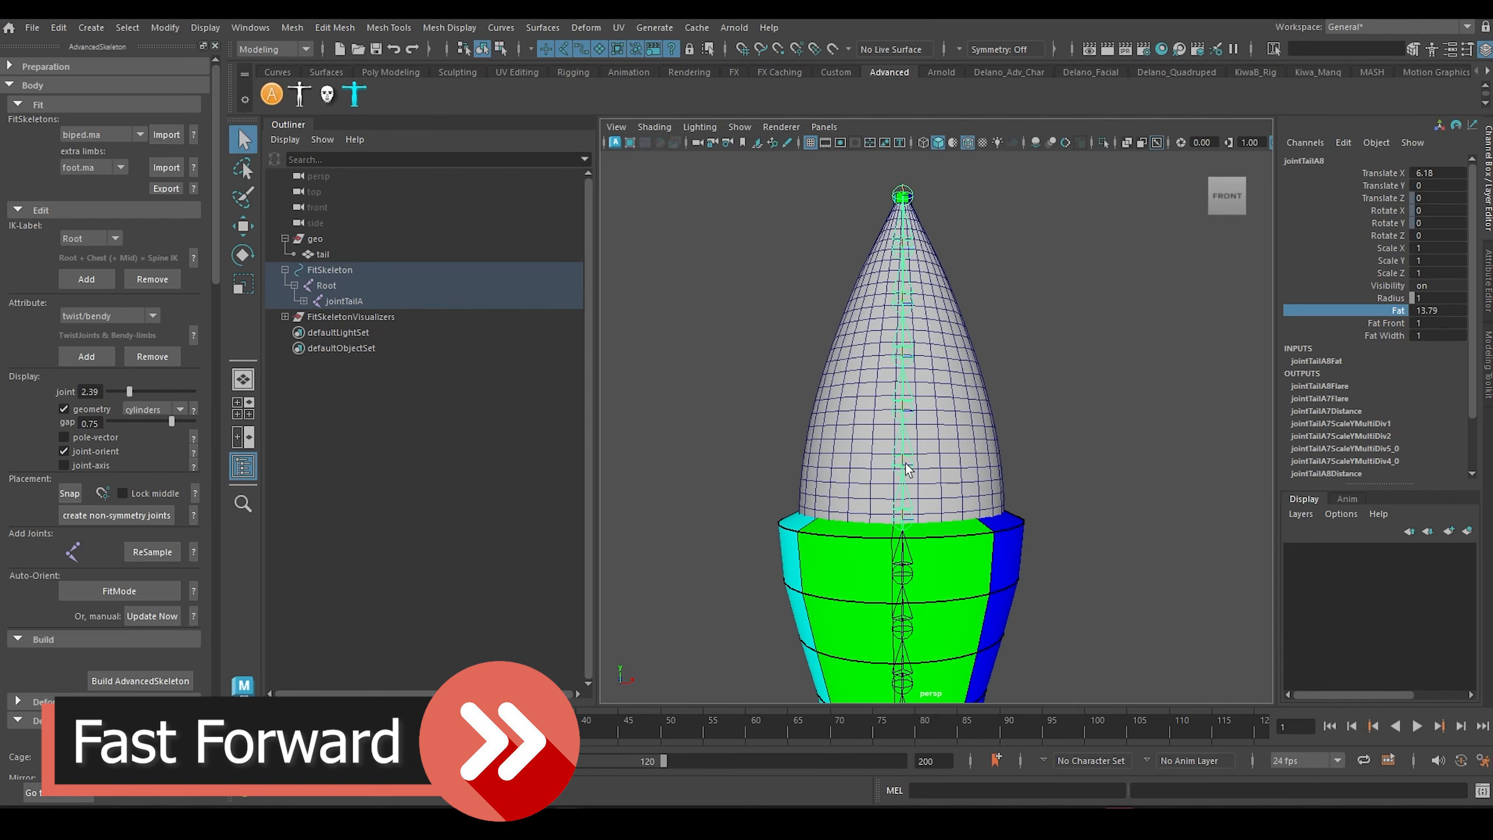
Step: Set the Fat of jointTailA9 through jointTailA11 to cover the upper tail mesh, with jointTailA11 at about 10.98
click(905, 466)
shift+click(904, 410)
shift+click(904, 356)
shift+click(904, 303)
click(1393, 311)
middle_drag(764, 341, 1080, 354)
click(904, 466)
click(904, 355)
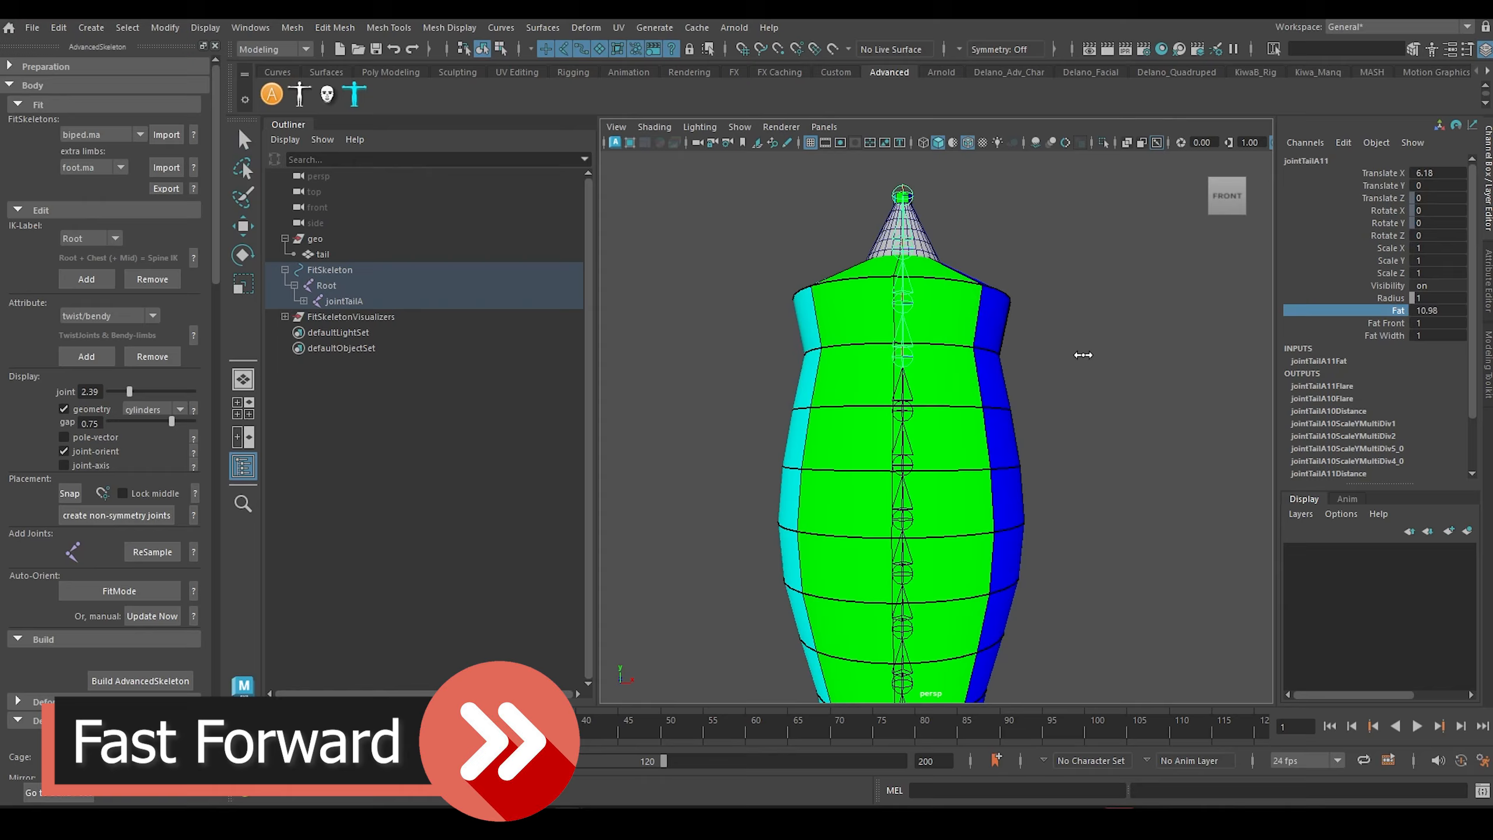
Step: Taper the tail tip by adjusting the Fat of jointTailA12, jointTailA13 and the end joint, with the end joint at about 3.53
click(904, 303)
click(1397, 310)
middle_drag(1058, 294, 800, 284)
click(904, 250)
click(1397, 310)
middle_drag(1094, 270, 1355, 276)
click(903, 194)
click(1397, 310)
middle_drag(1046, 244, 1156, 250)
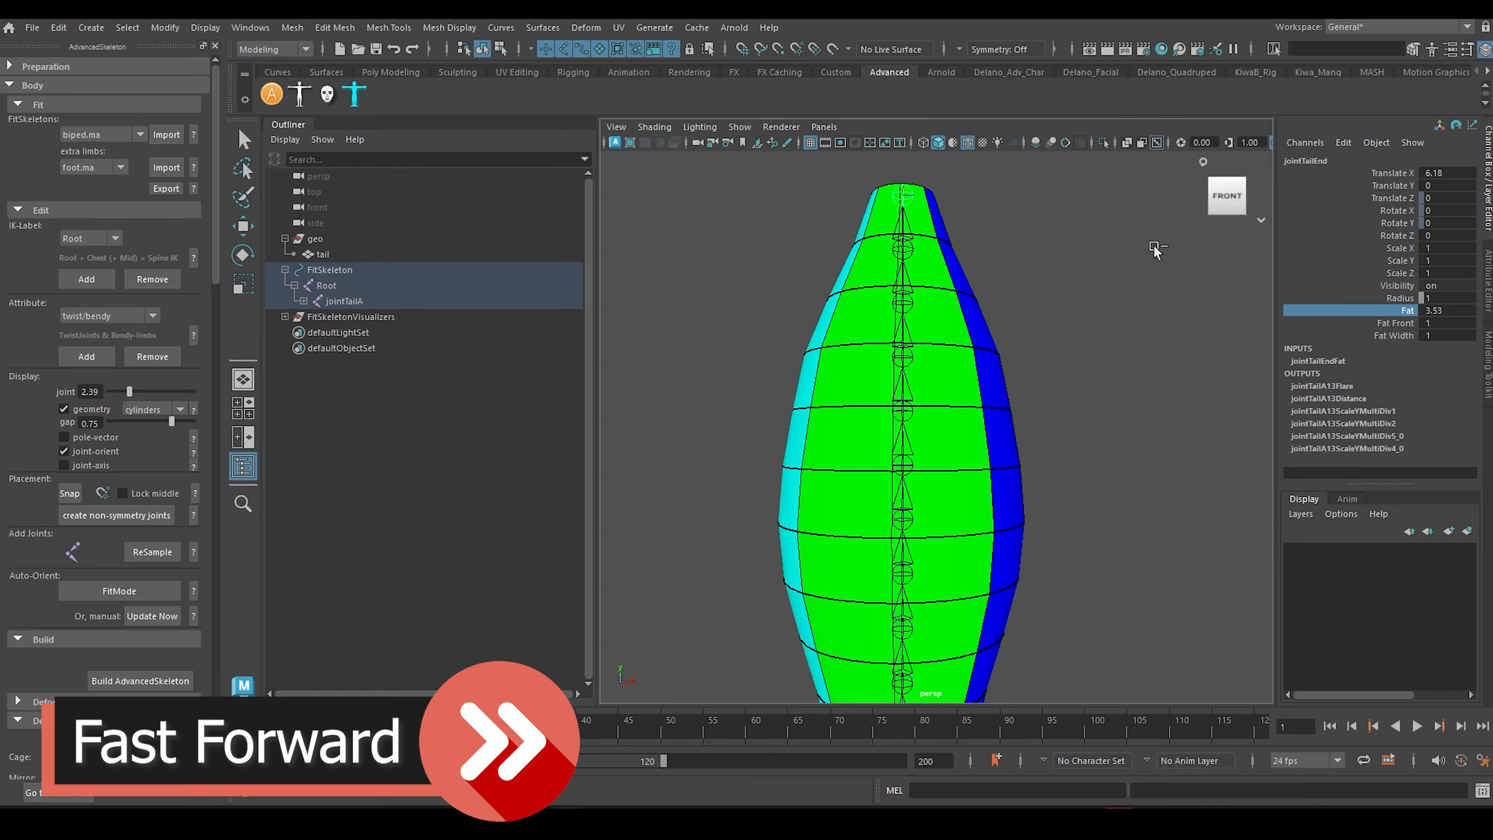
Step: Readjust the Fat of jointTailA2 near the tail base to about 6.52
alt+middle_drag(1073, 618, 1103, 278)
click(924, 477)
click(914, 445)
middle_drag(1029, 378, 1055, 378)
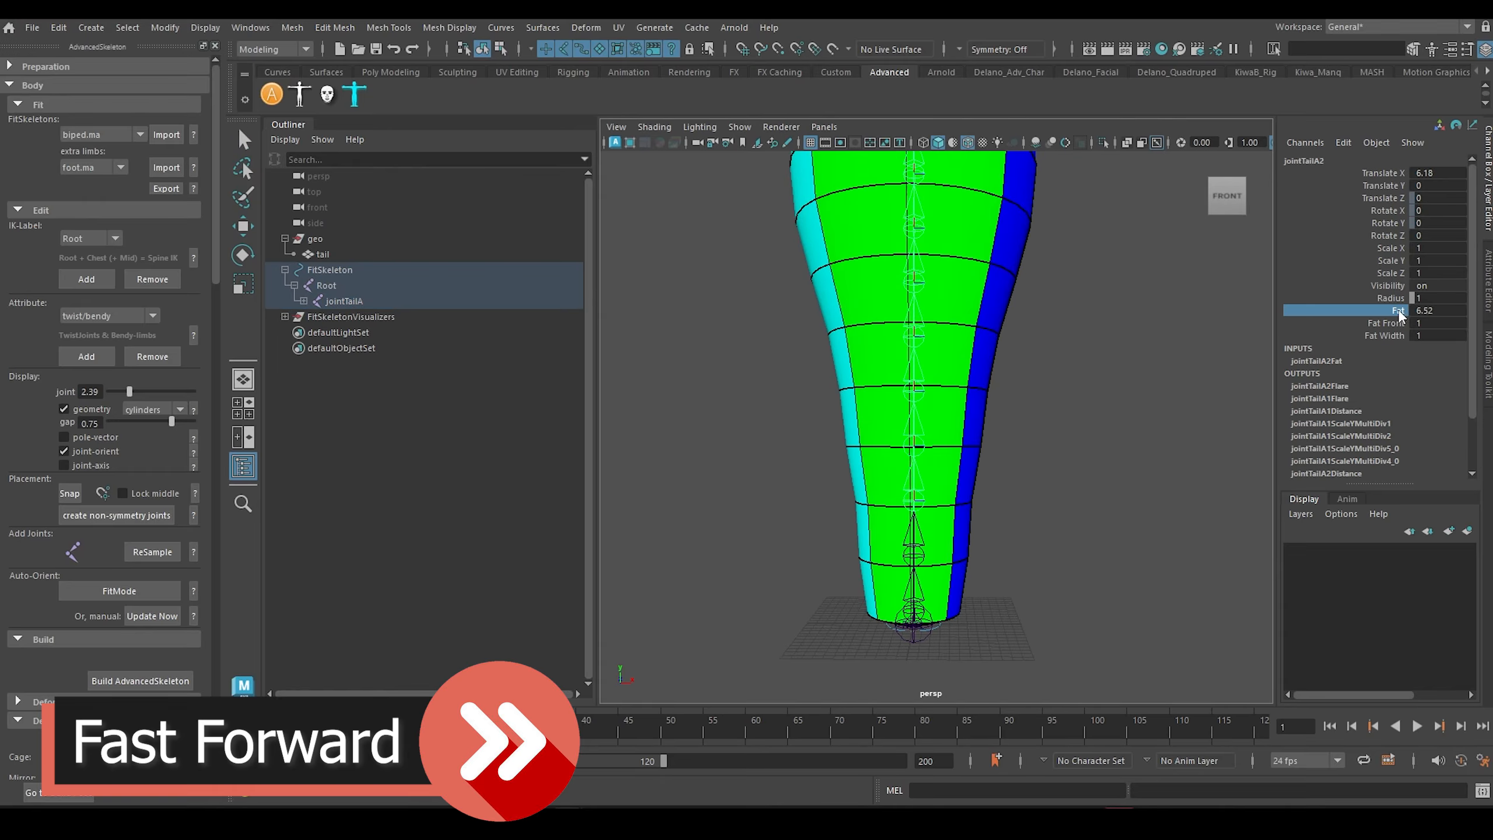
Step: Compare the cylinders with the tail mesh in wireframe and increase jointTailA1's Fat to about 7.46
scroll(1083, 493, down, 4)
alt+drag(1084, 493, 999, 407)
key(4)
scroll(999, 407, up, 8)
shift+click(890, 588)
click(1397, 311)
middle_drag(846, 385, 919, 382)
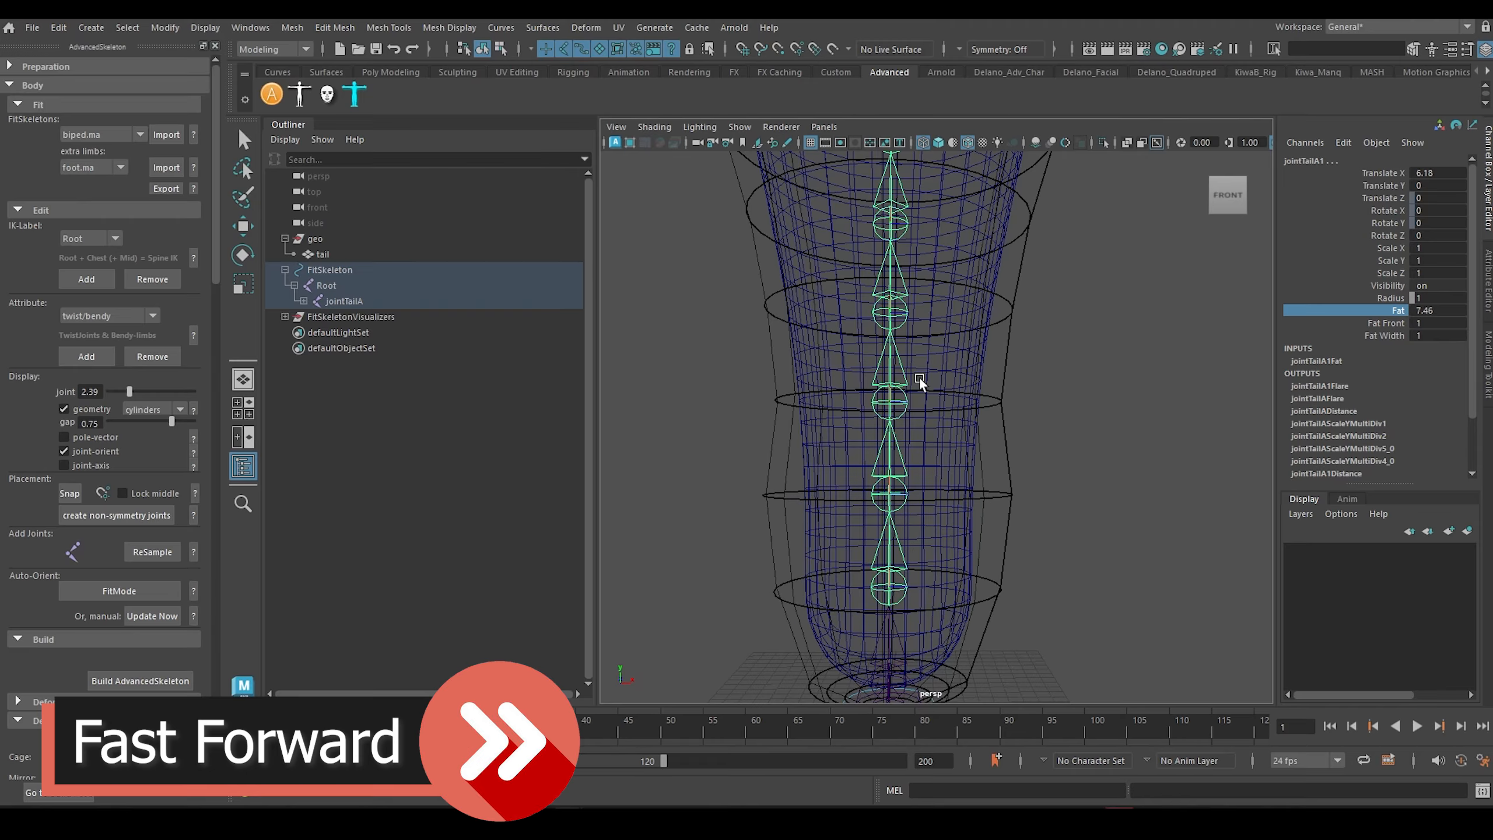
Step: Fine-tune the Fat of the joints just above the tail base so their cylinders form a smooth profile around the mesh
shift+click(890, 588)
shift+click(890, 495)
middle_drag(806, 311, 840, 307)
shift+click(890, 403)
middle_drag(1024, 382, 1066, 383)
Step: Examine the shaded cylinders along the whole tail to check that they enclose the mesh from base to tip
scroll(1066, 384, down, 5)
scroll(1066, 383, up, 4)
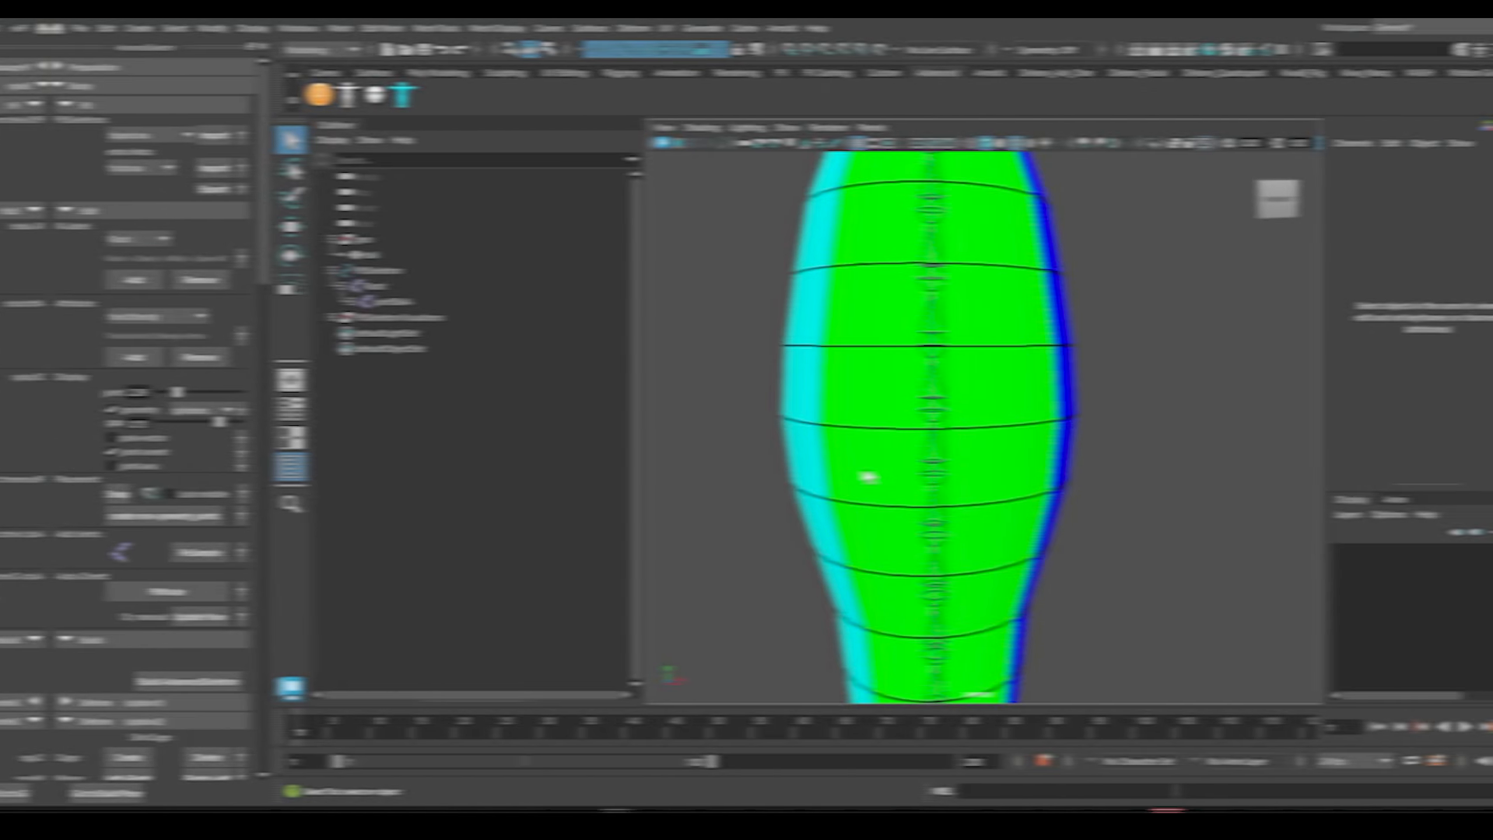
scroll(821, 476, up, 2)
alt+middle_drag(820, 468, 896, 348)
scroll(900, 412, down, 5)
alt+middle_drag(901, 423, 879, 347)
scroll(876, 412, up, 2)
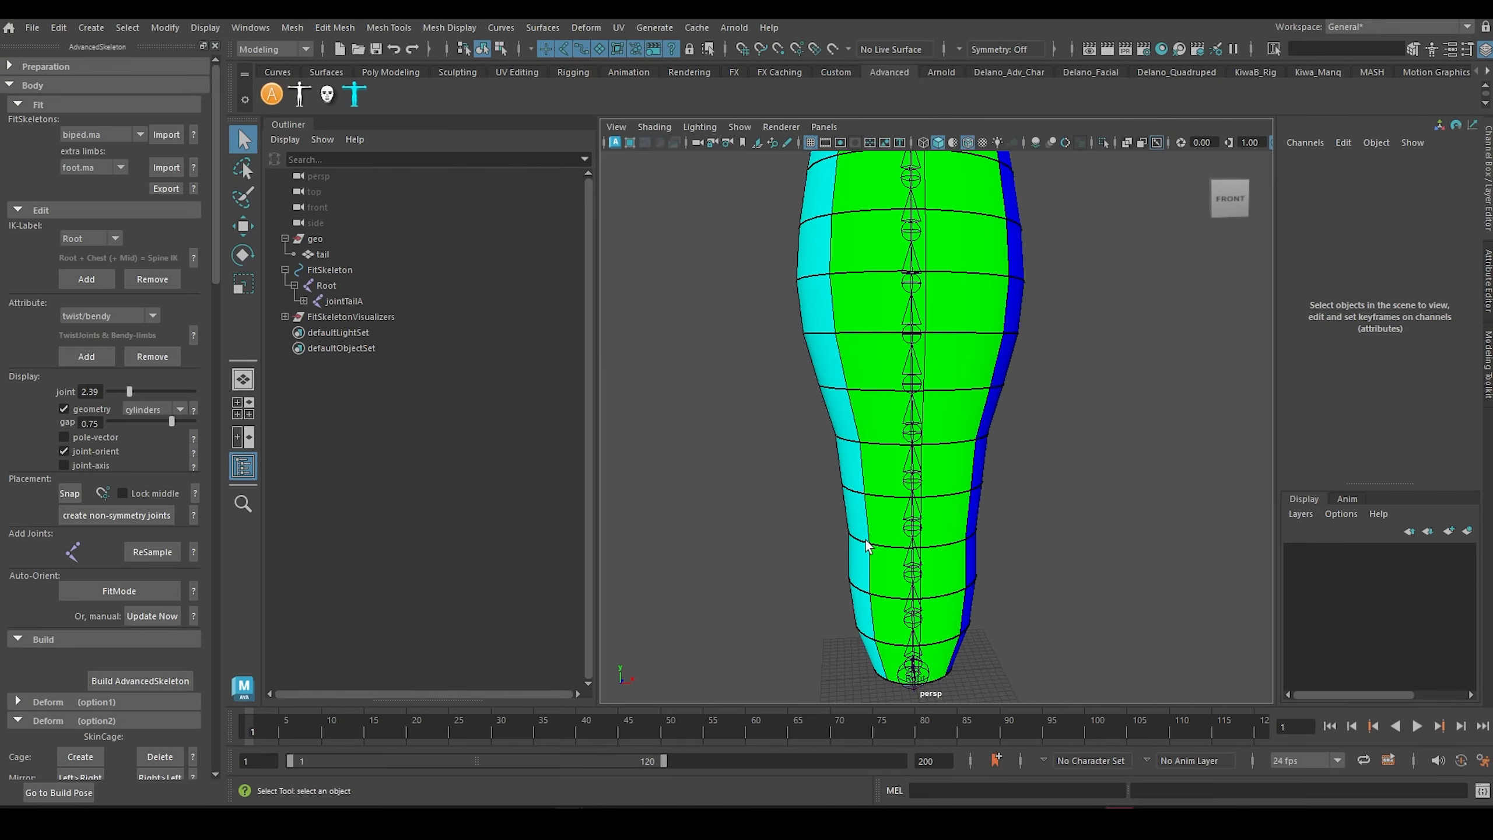
alt+middle_drag(921, 615, 911, 634)
scroll(903, 471, down, 4)
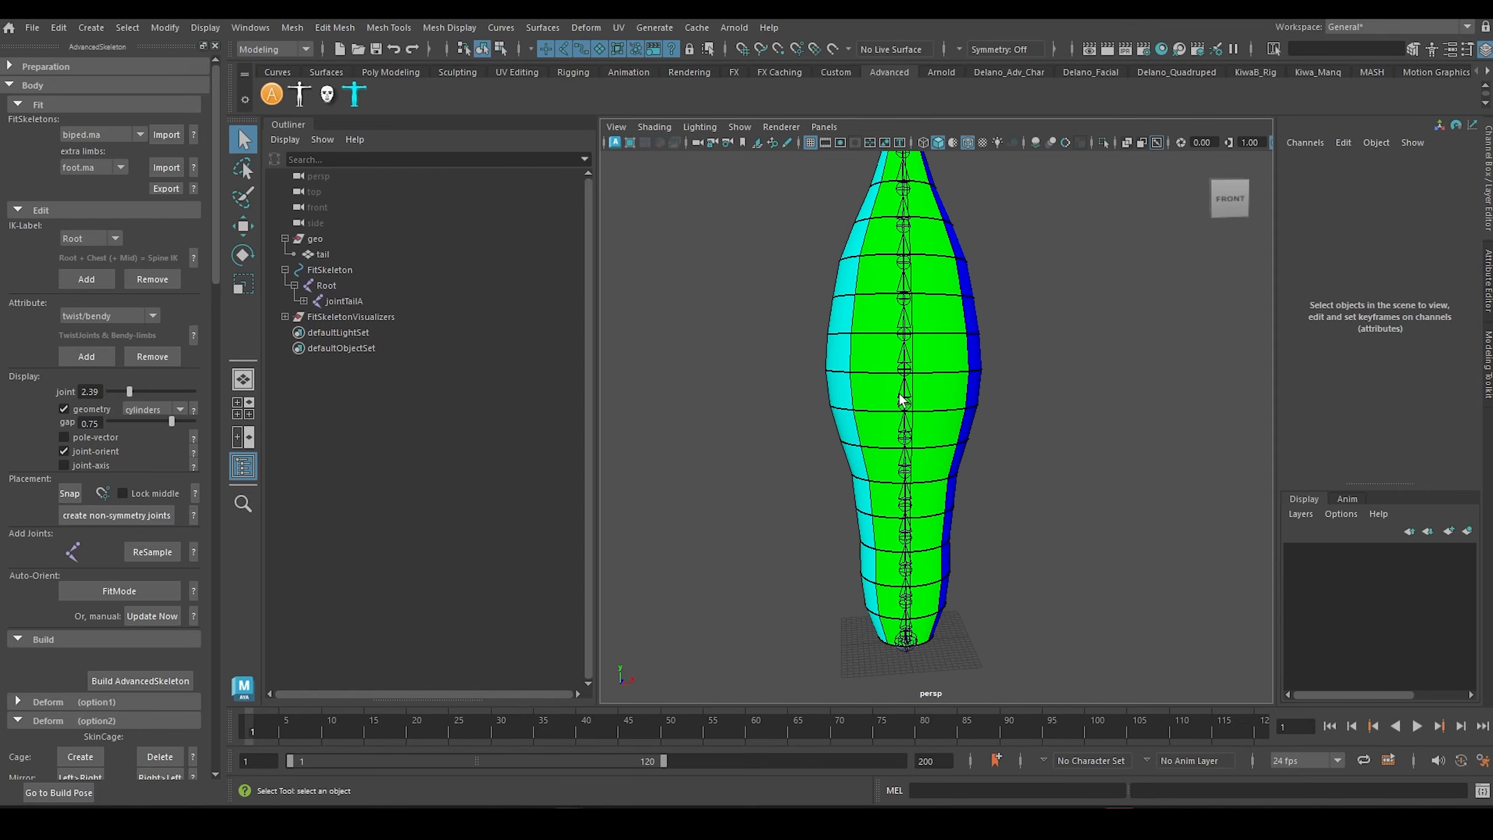